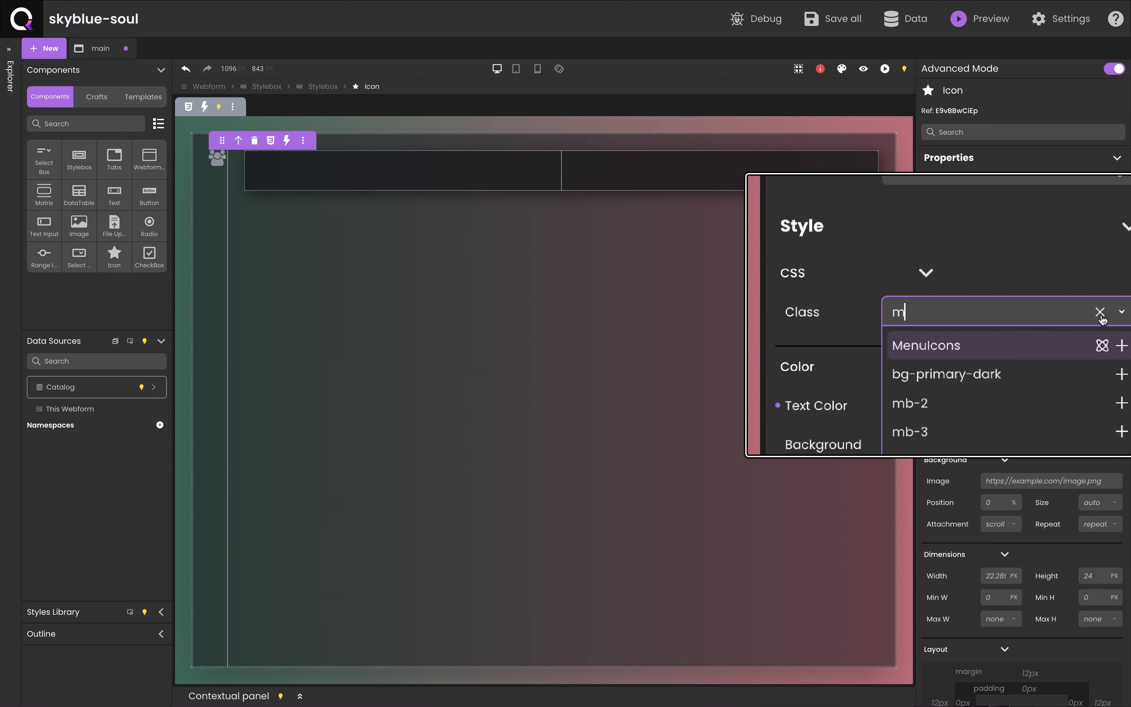
Step: Apply the MenuIcons class to the users icon in the narrow sidebar stylebox and duplicate the icon four times
click(1041, 351)
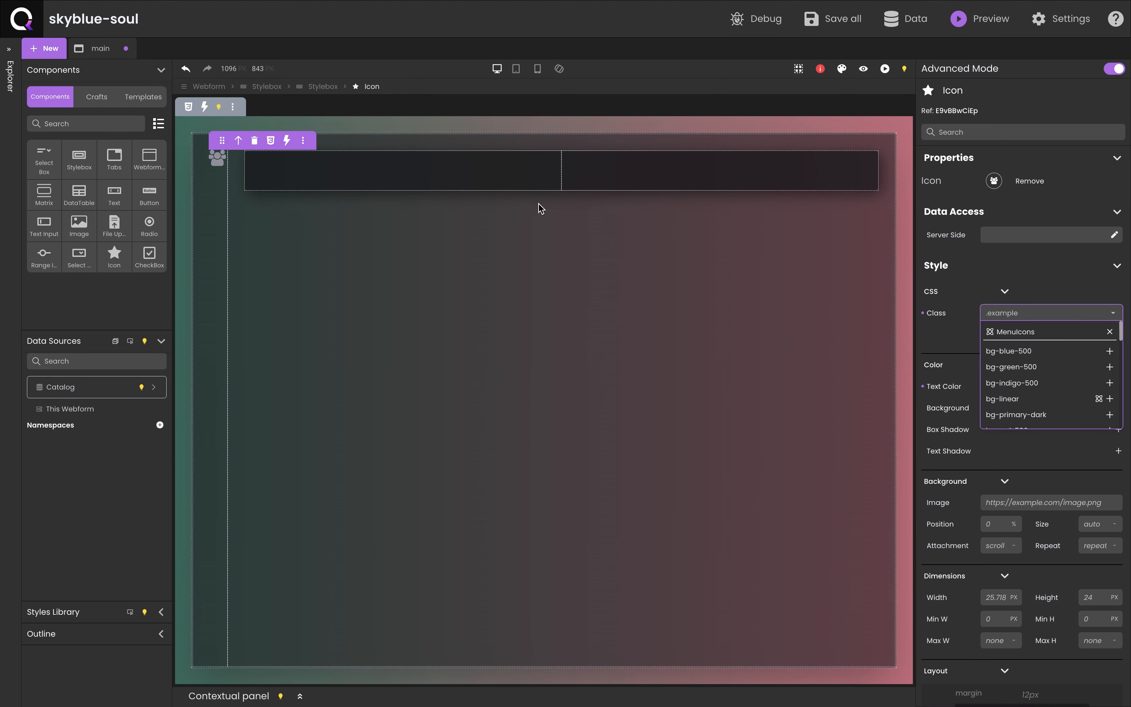
click(226, 166)
key(super+d)
key(super+d)
key(super+d)
key(super+d)
Step: Set the narrow sidebar stylebox to flex display with vertical direction, centering its icons with both justify and align
click(203, 166)
scroll(1067, 461, down, 6)
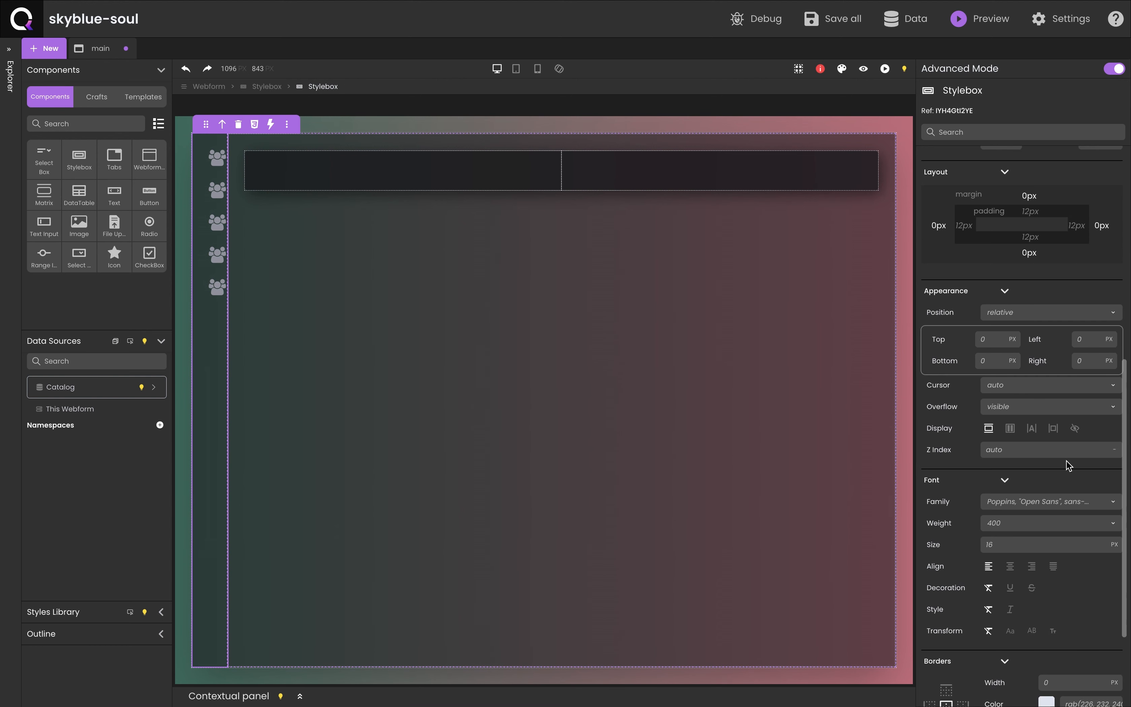
click(1010, 428)
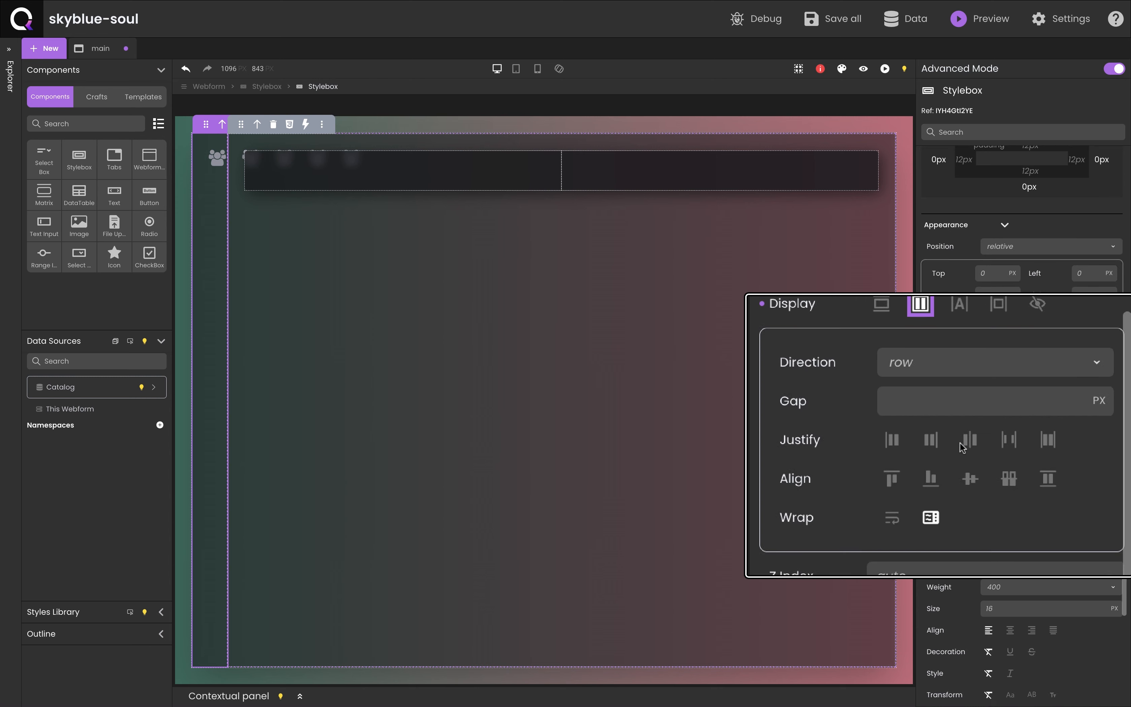
click(971, 431)
click(971, 469)
click(951, 353)
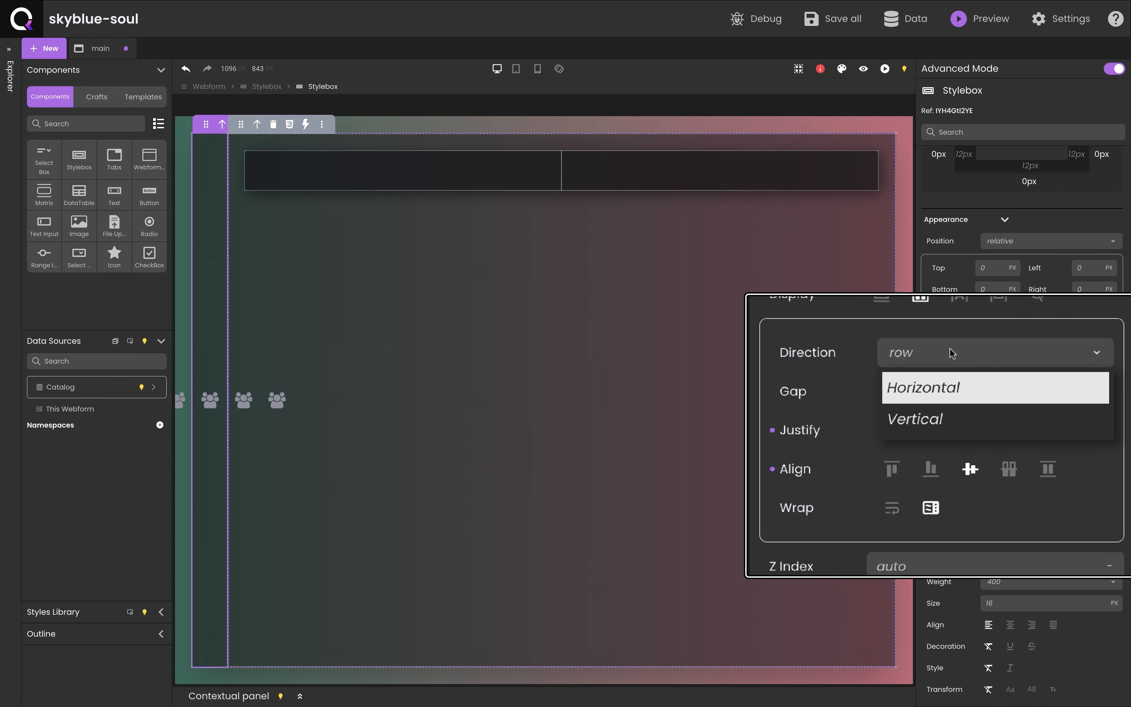
click(939, 419)
Step: Change the second sidebar icon to the line chart icon by searching for "chart"
click(210, 368)
click(989, 182)
click(1041, 205)
text(chart)
click(1031, 245)
Step: Change the third sidebar icon to the house icon by searching for "home"
click(210, 400)
click(953, 158)
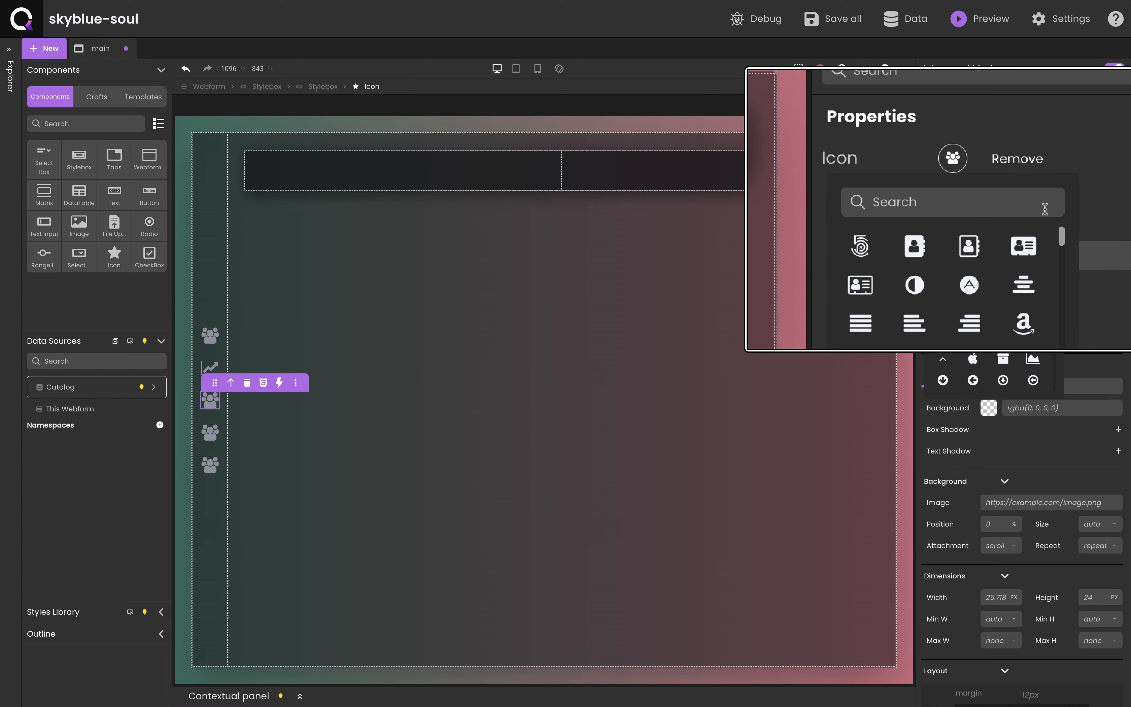
text(home)
click(943, 229)
Step: Change the fourth sidebar icon to a shopping cart icon by searching for "cart"
click(210, 432)
click(994, 180)
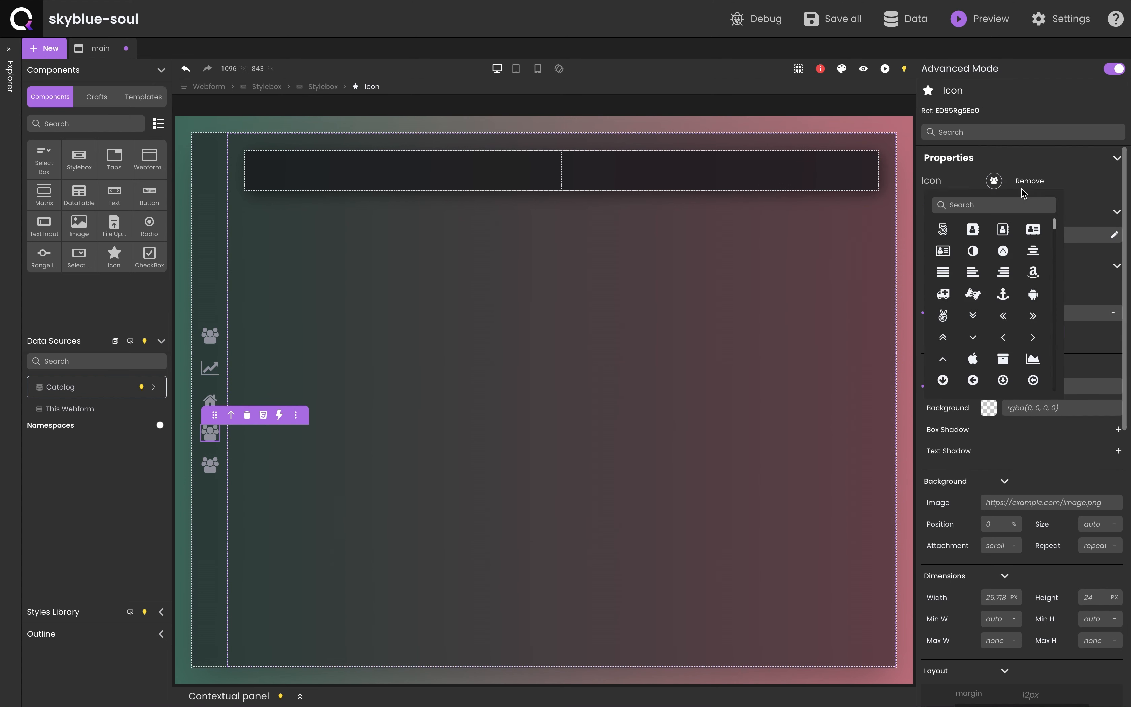
click(1019, 204)
text(cart)
click(1003, 229)
Step: Change the last sidebar icon to the bell icon
click(210, 464)
click(995, 182)
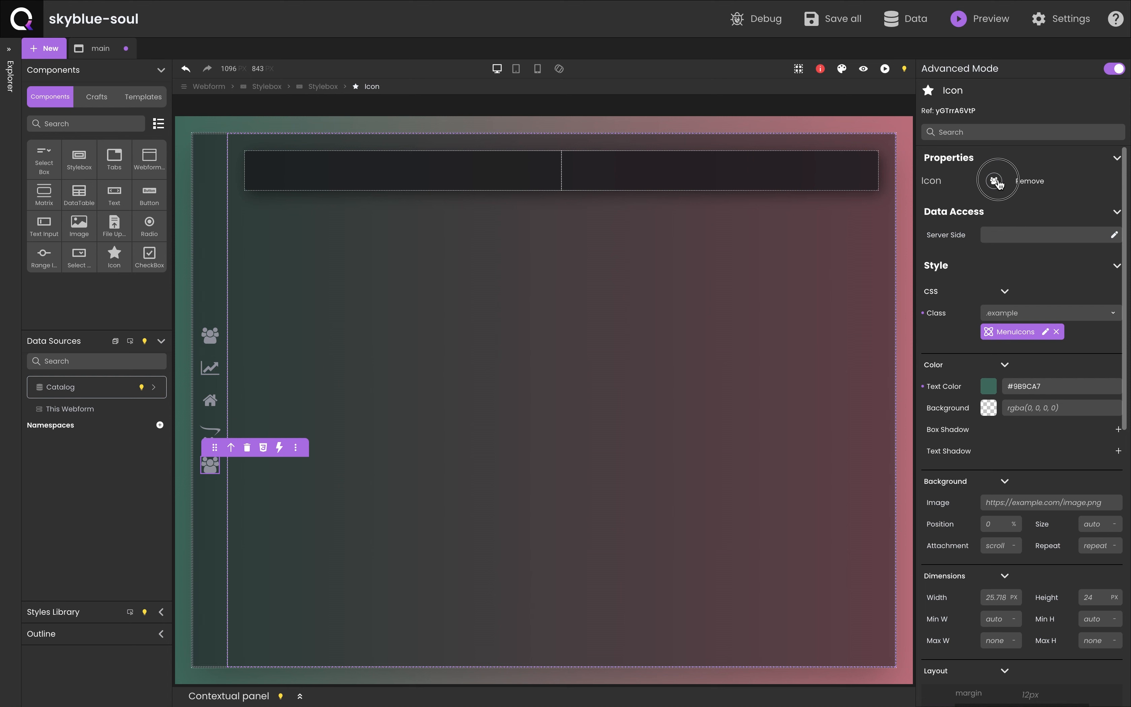
text(bel)
click(947, 225)
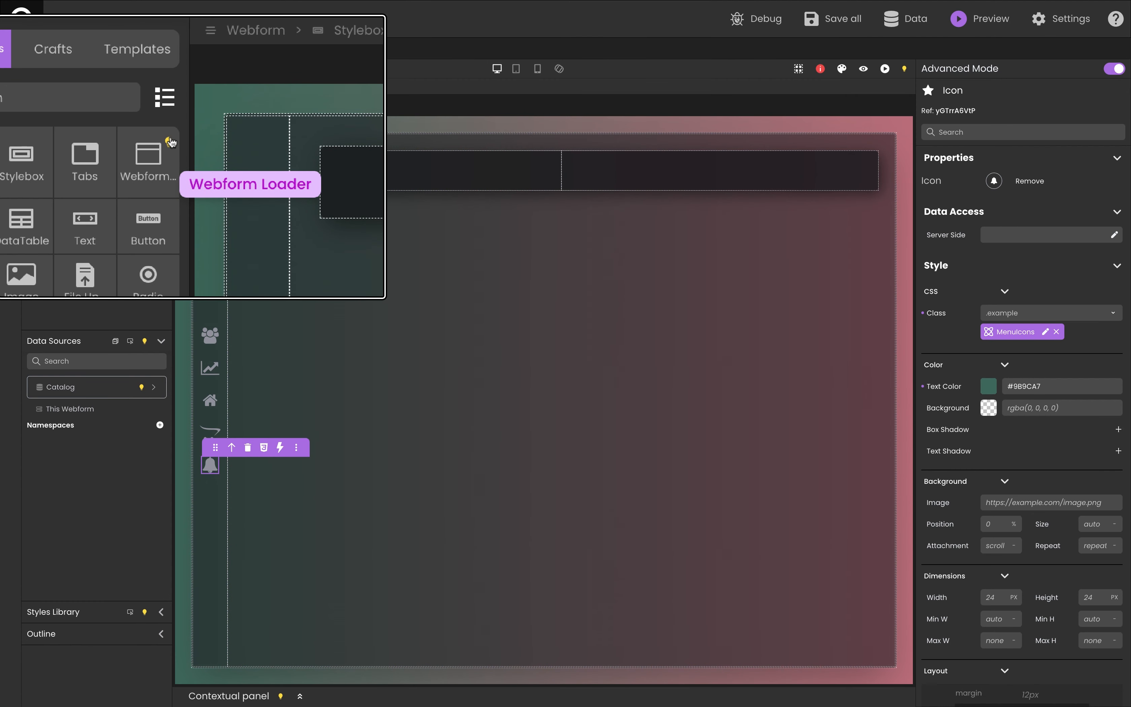
Step: Add a Webform Loader to the main content stylebox and create a new webform named homeView as its initial value
mouse_move(160, 150)
drag(160, 150, 316, 185)
click(316, 184)
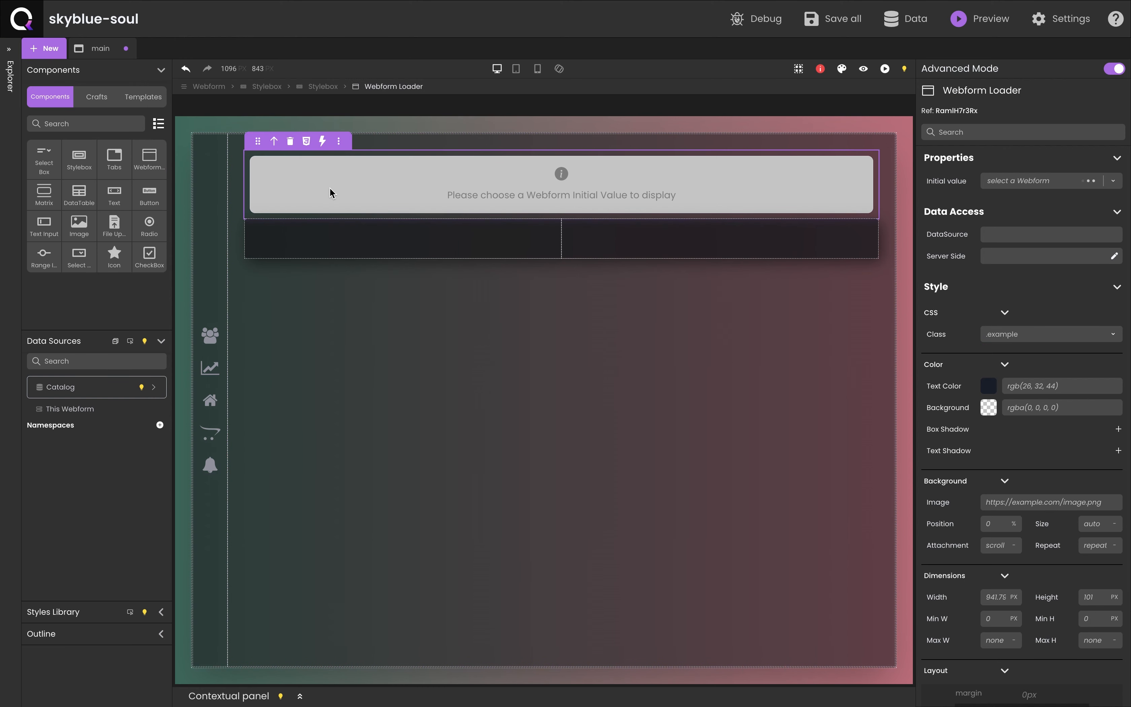
click(1055, 179)
text(homeView)
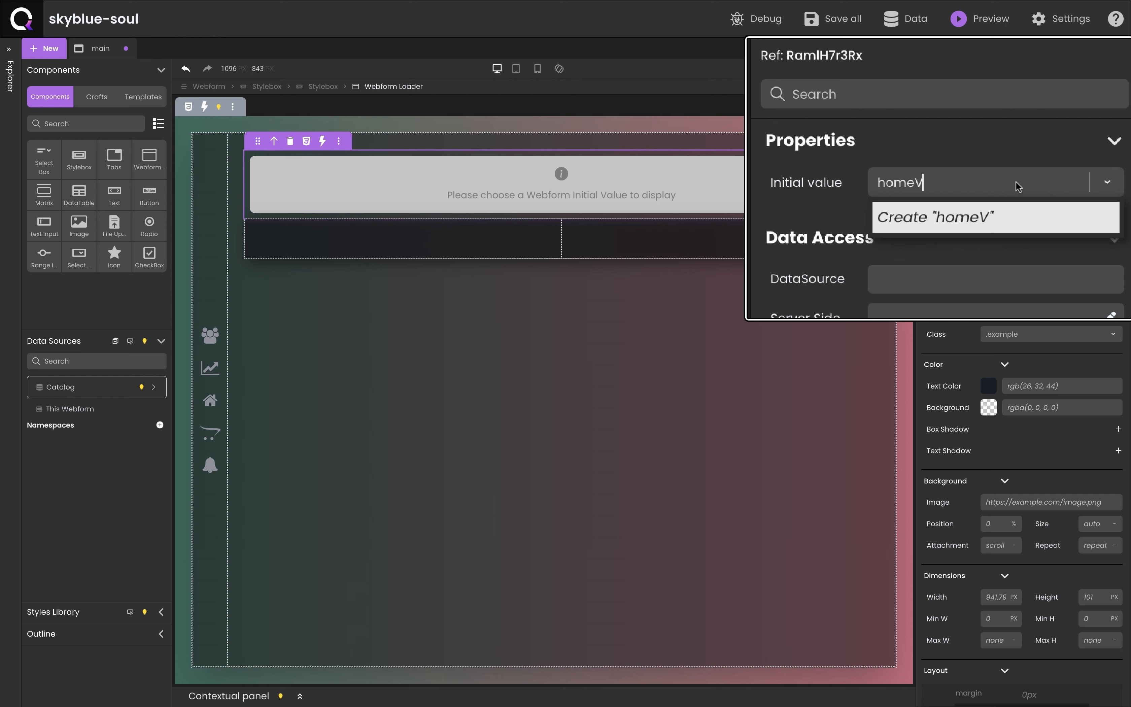
click(967, 226)
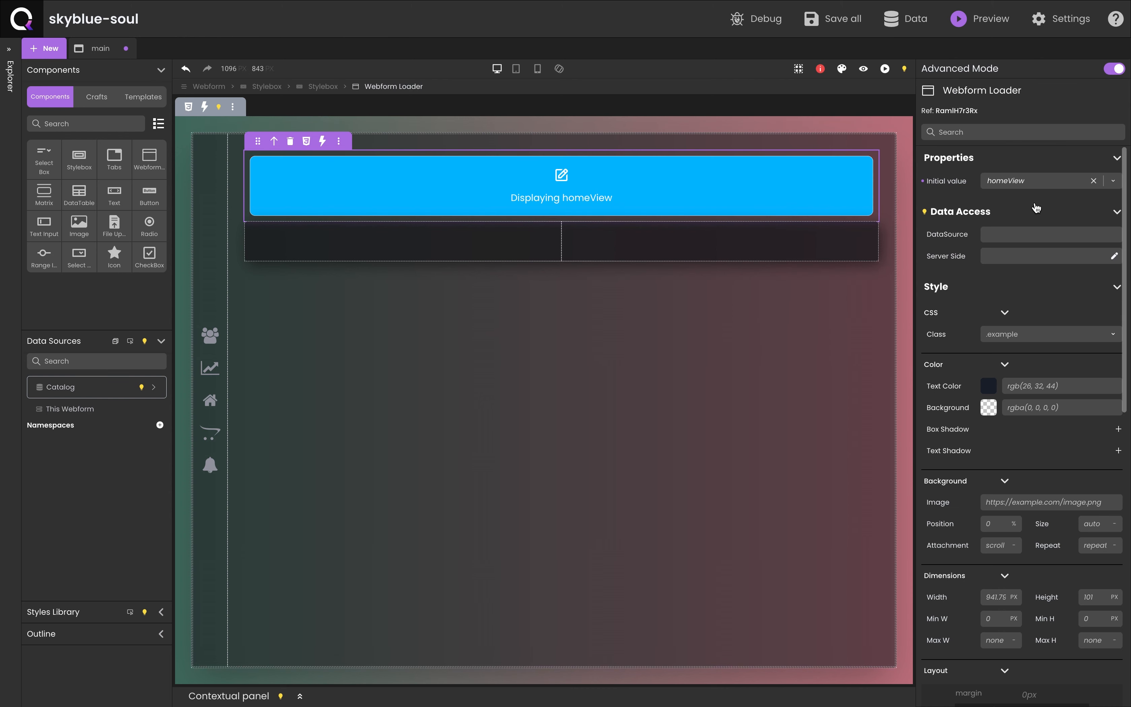
Step: Open the homeView webform, view it in the project's webform list and return to the main webform
click(563, 177)
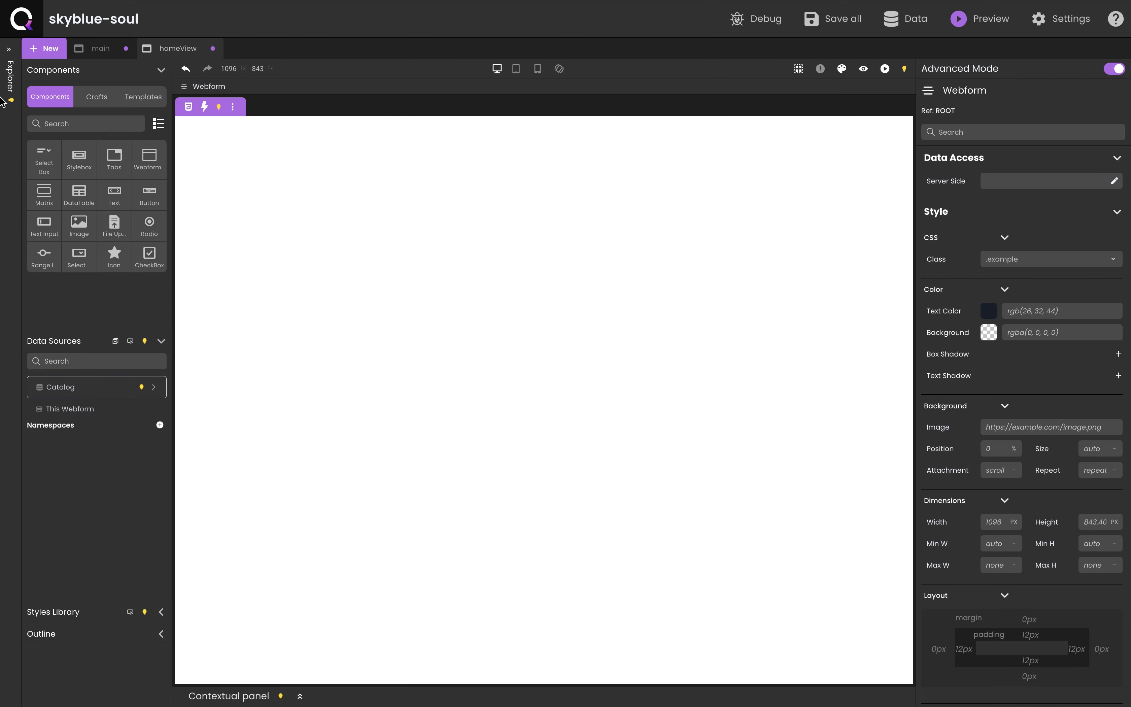
click(8, 49)
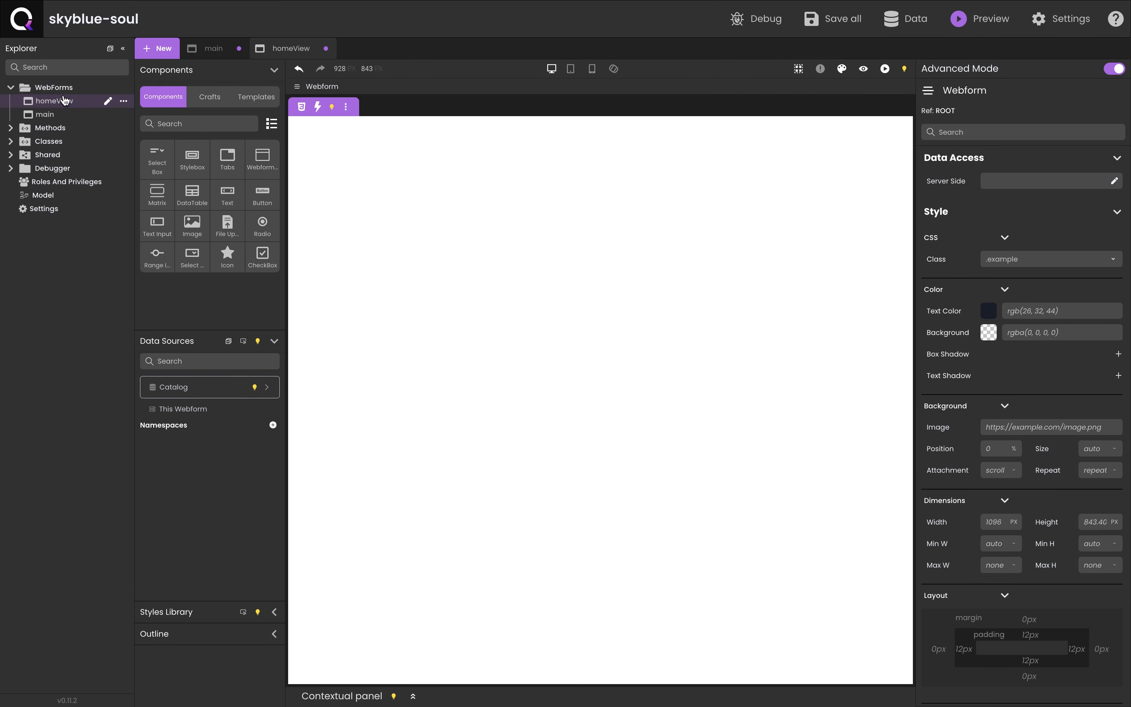
click(109, 52)
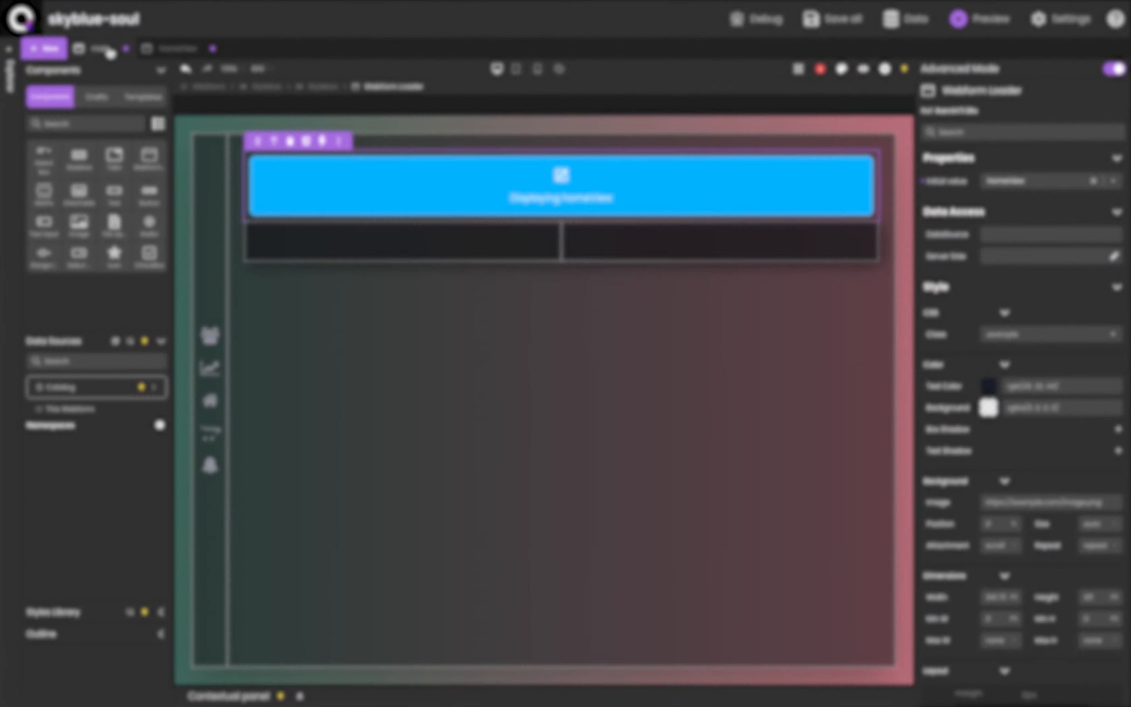
Step: Move the Webform Loader beneath the two-column stylebox inside the main content stylebox
drag(258, 141, 897, 261)
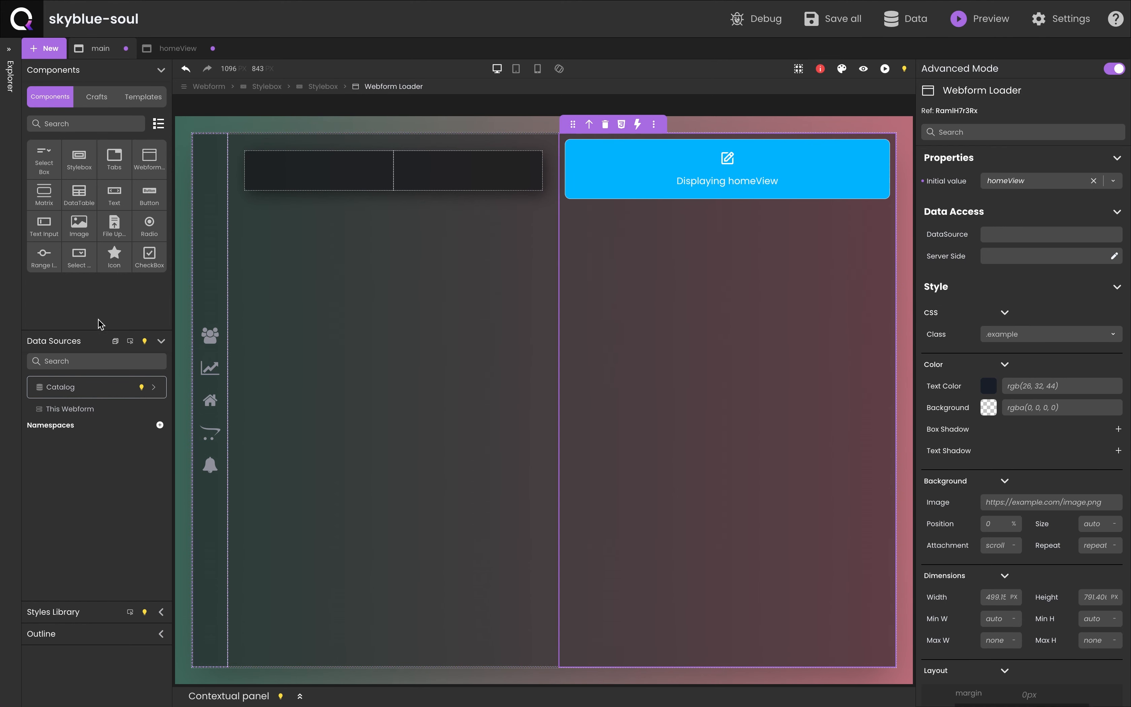
click(161, 342)
click(161, 384)
click(32, 404)
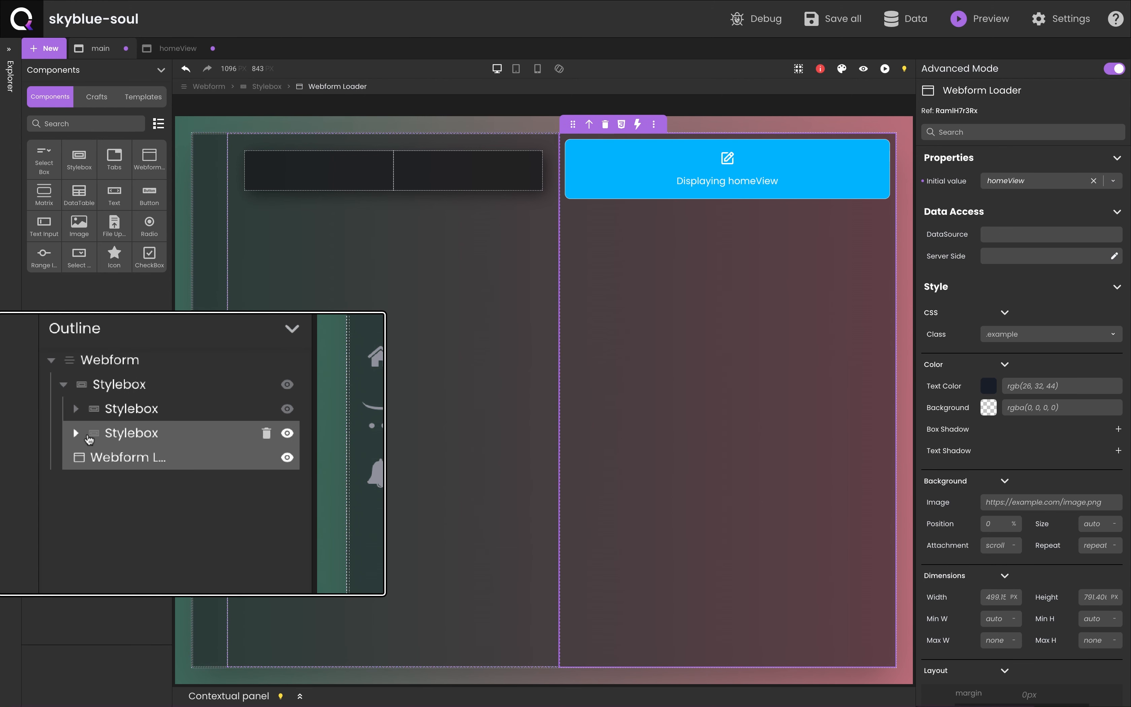
click(75, 433)
drag(97, 483, 138, 463)
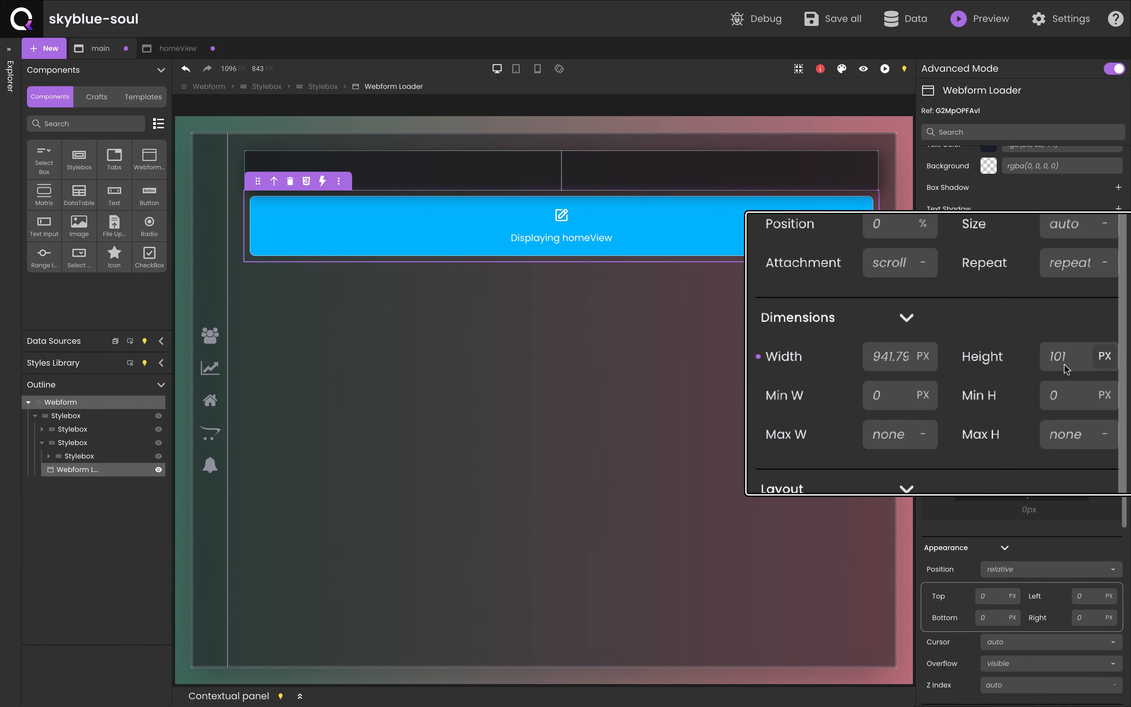
Step: Set the Webform Loader's width to 100% and its height to 90%
click(882, 357)
text(100%)
key(Return)
click(1086, 361)
text(90)
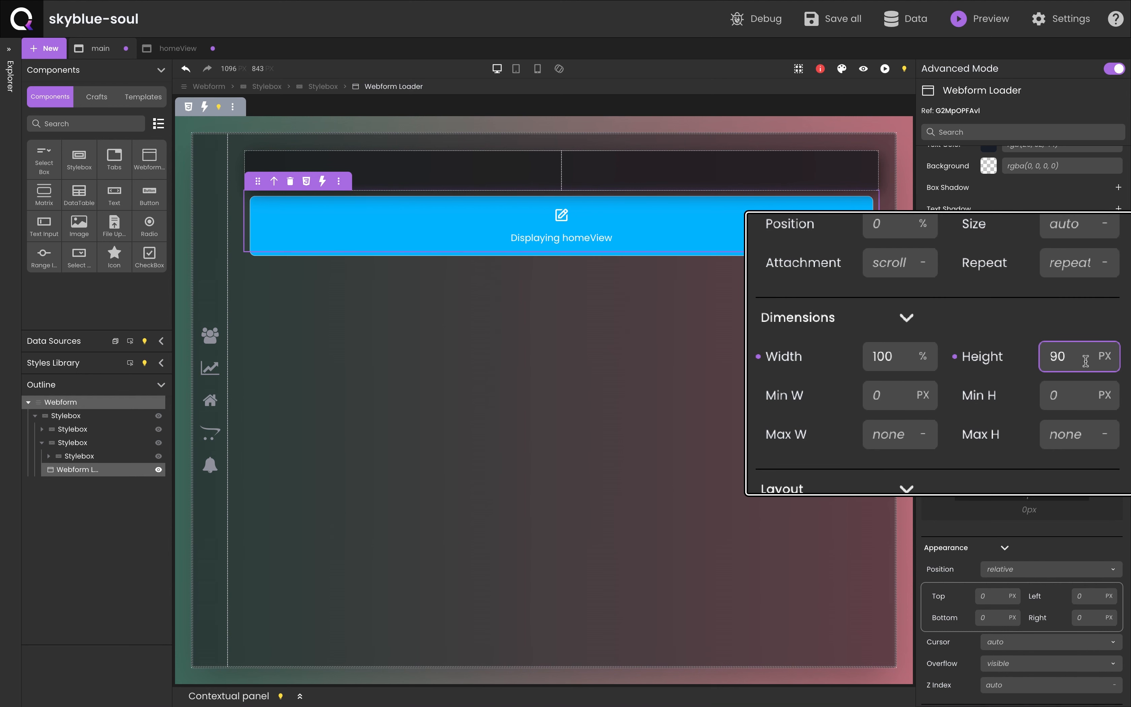
text(%)
key(Return)
Step: Set the Webform Loader's padding to 0 px on all sides and its top margin to 25 px
scroll(1075, 363, down, 5)
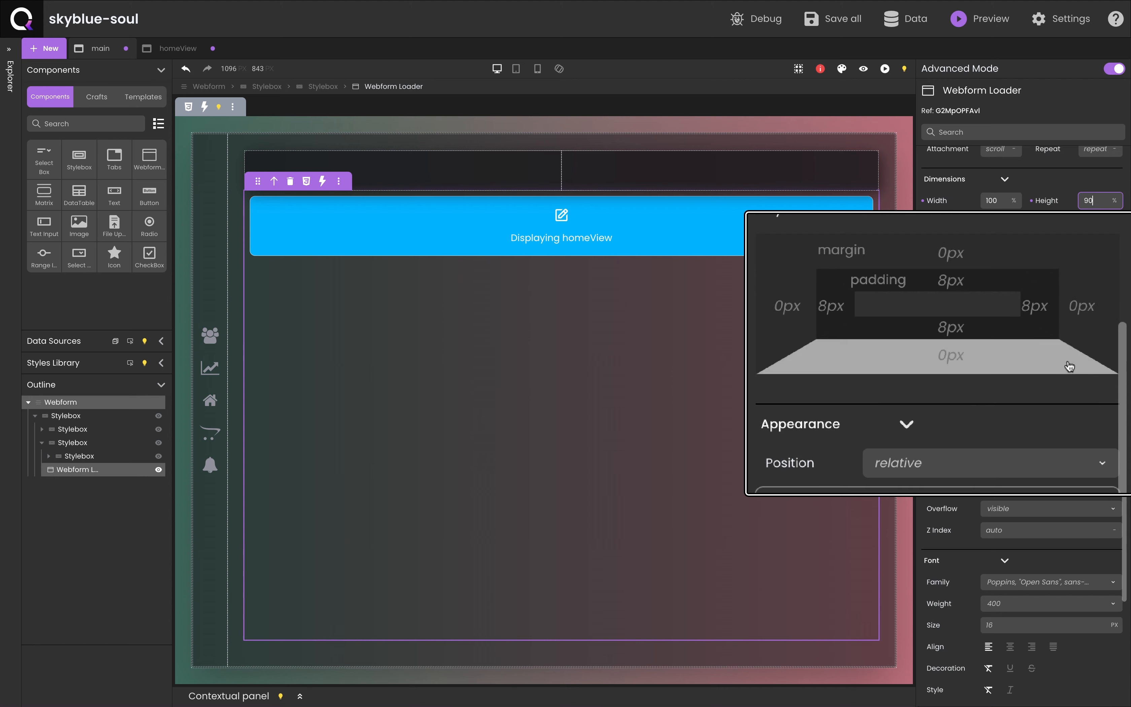
click(927, 280)
click(801, 446)
text(0)
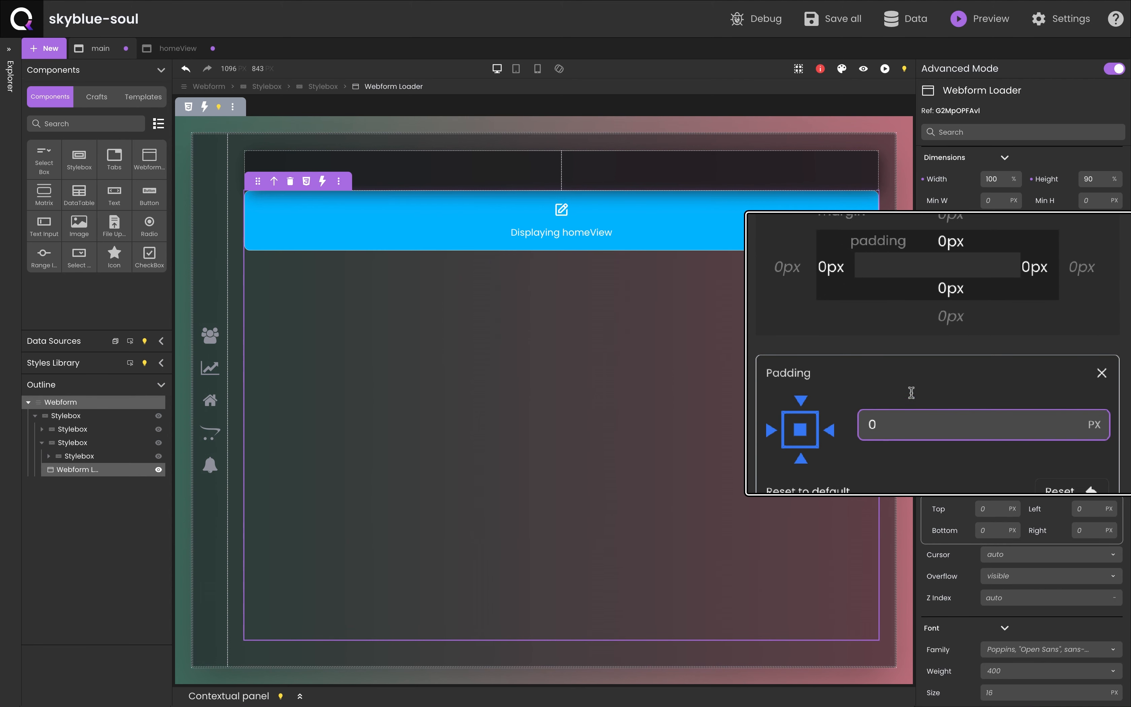
click(951, 252)
text(25)
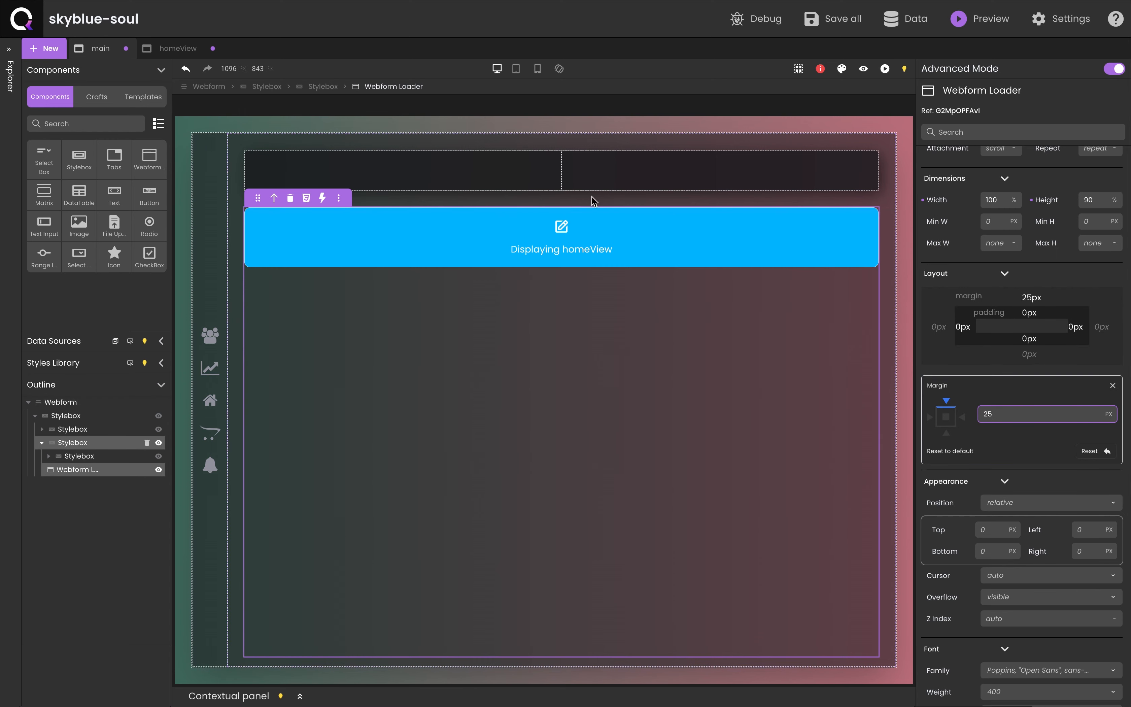
Step: Open the homeView webform, and add a dataclass named Product in the data model
click(561, 228)
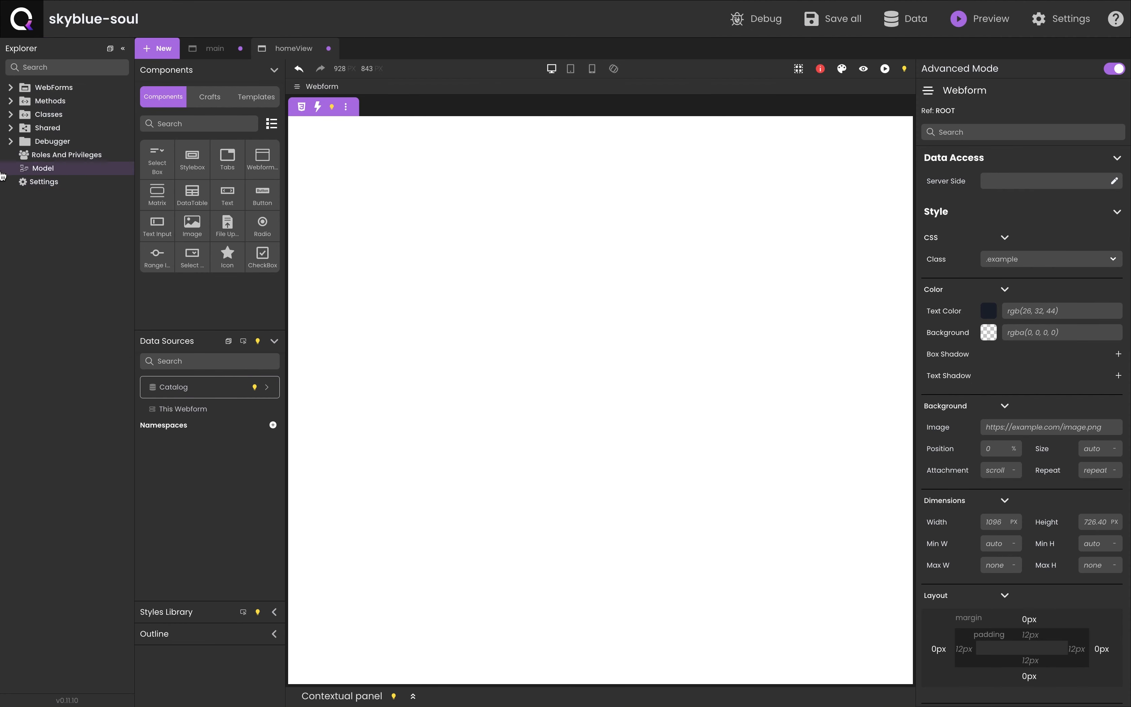
click(36, 169)
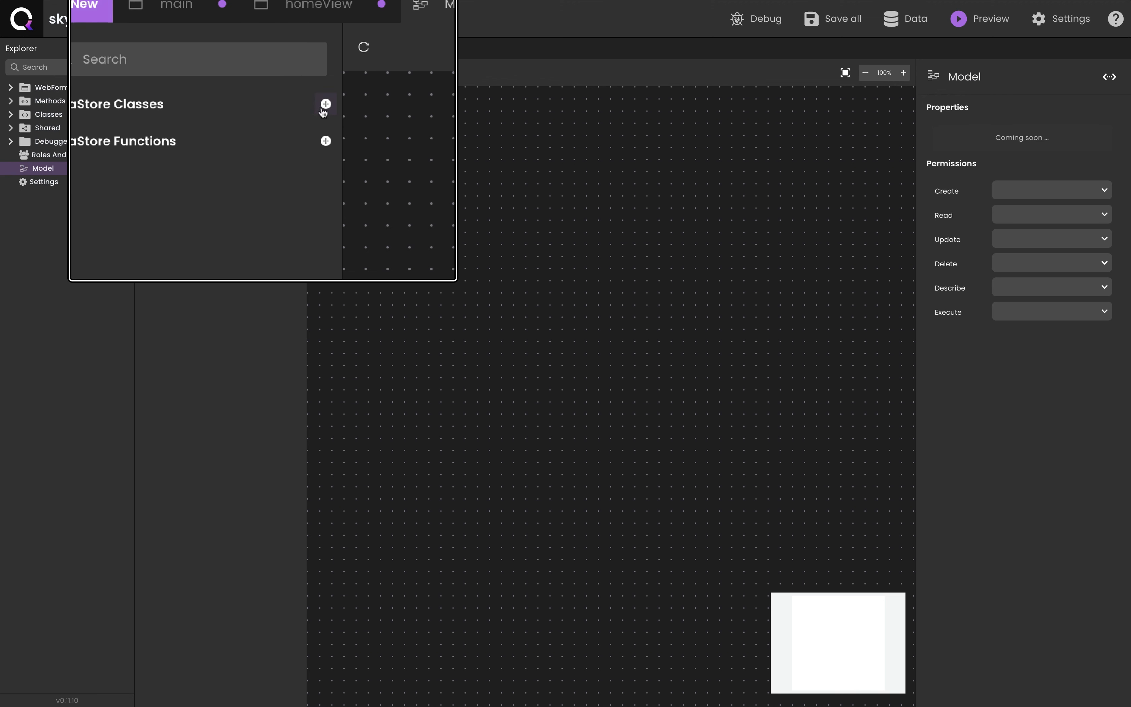
click(326, 105)
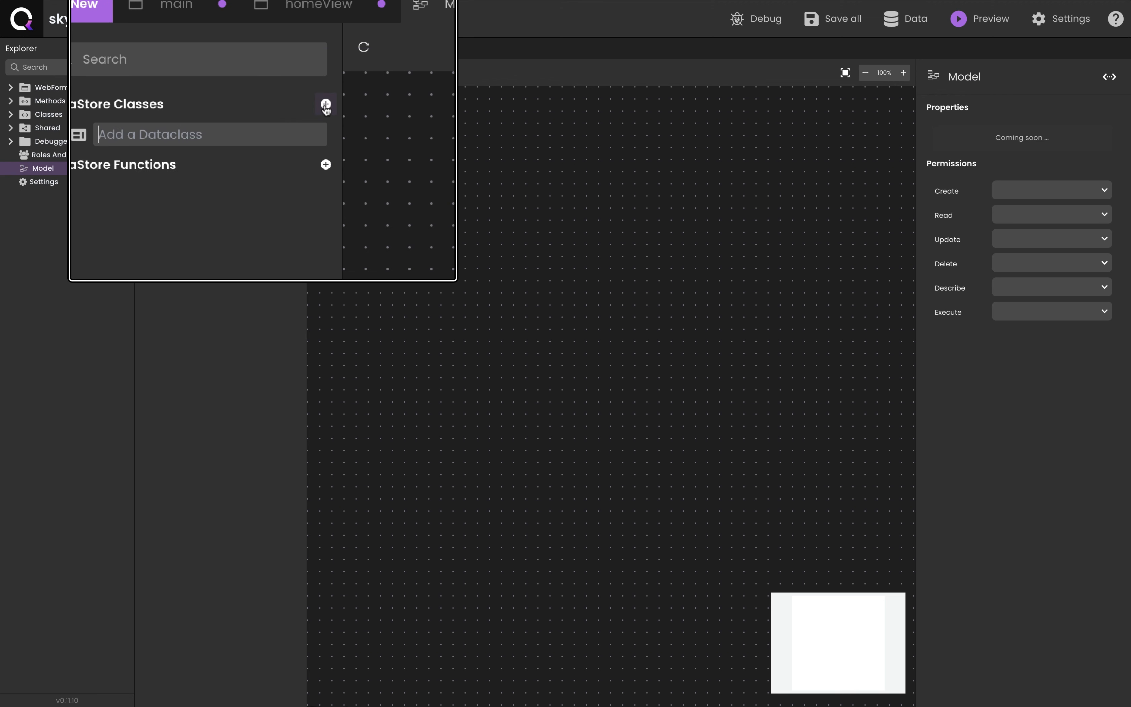
text(Product)
key(Return)
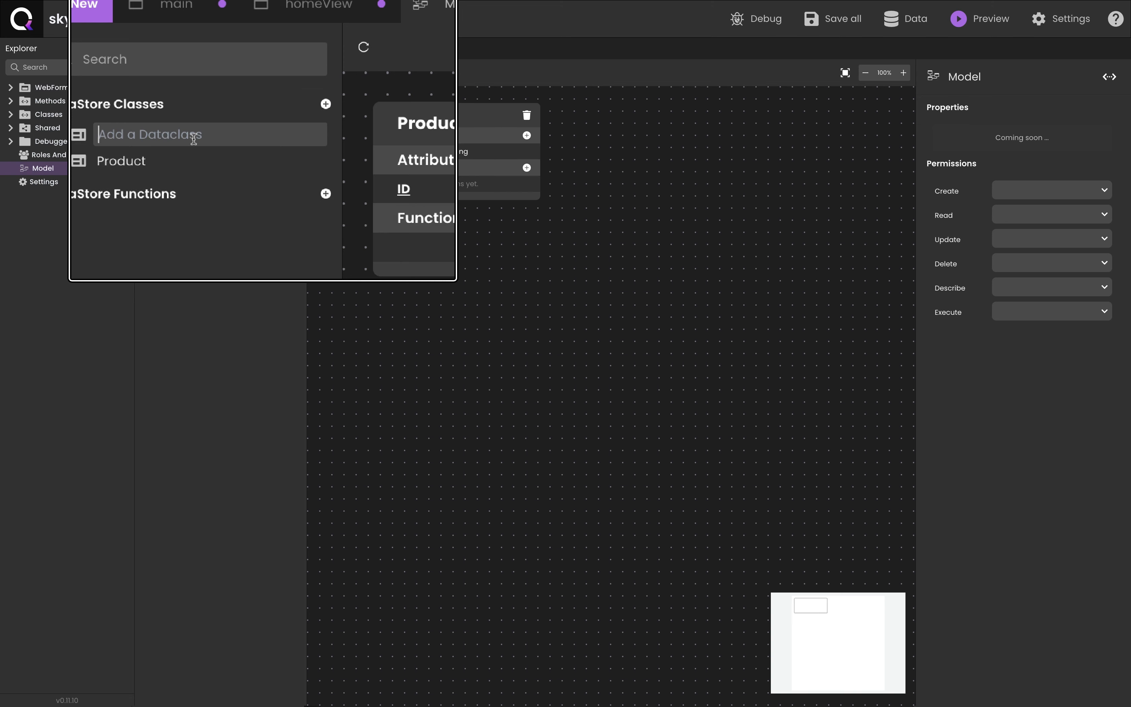
Step: Add the attributes name and description to the Product dataclass, both of type String
click(496, 120)
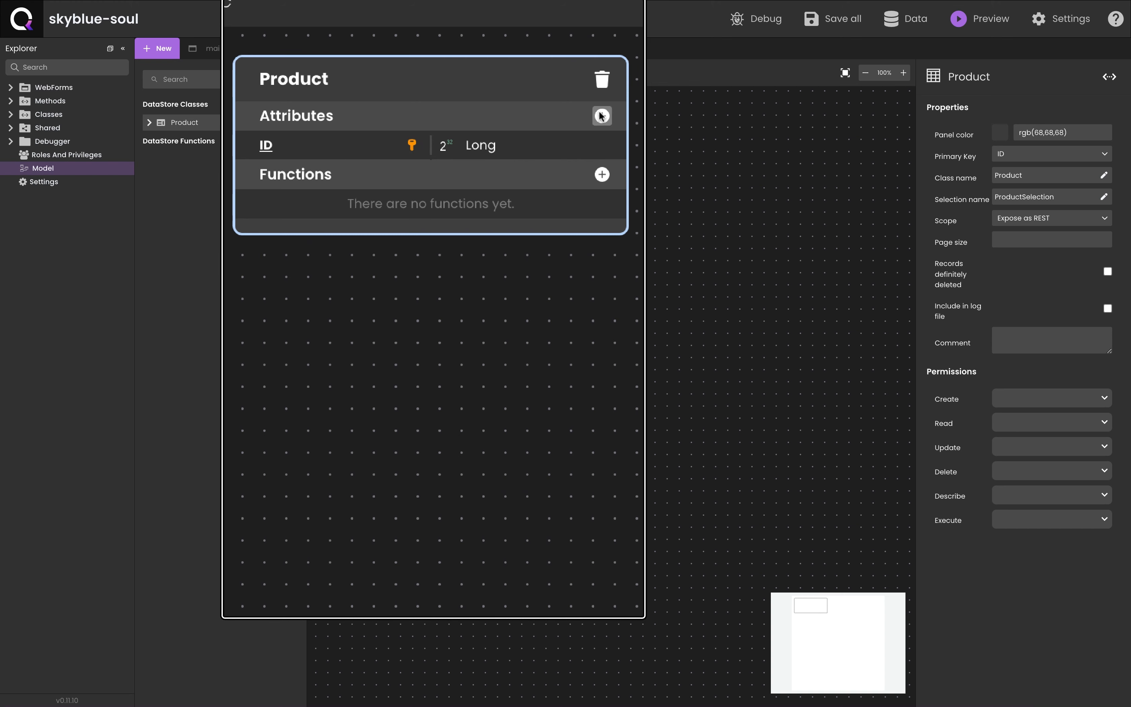
click(527, 135)
text(name)
key(Return)
scroll(514, 264, down, 4)
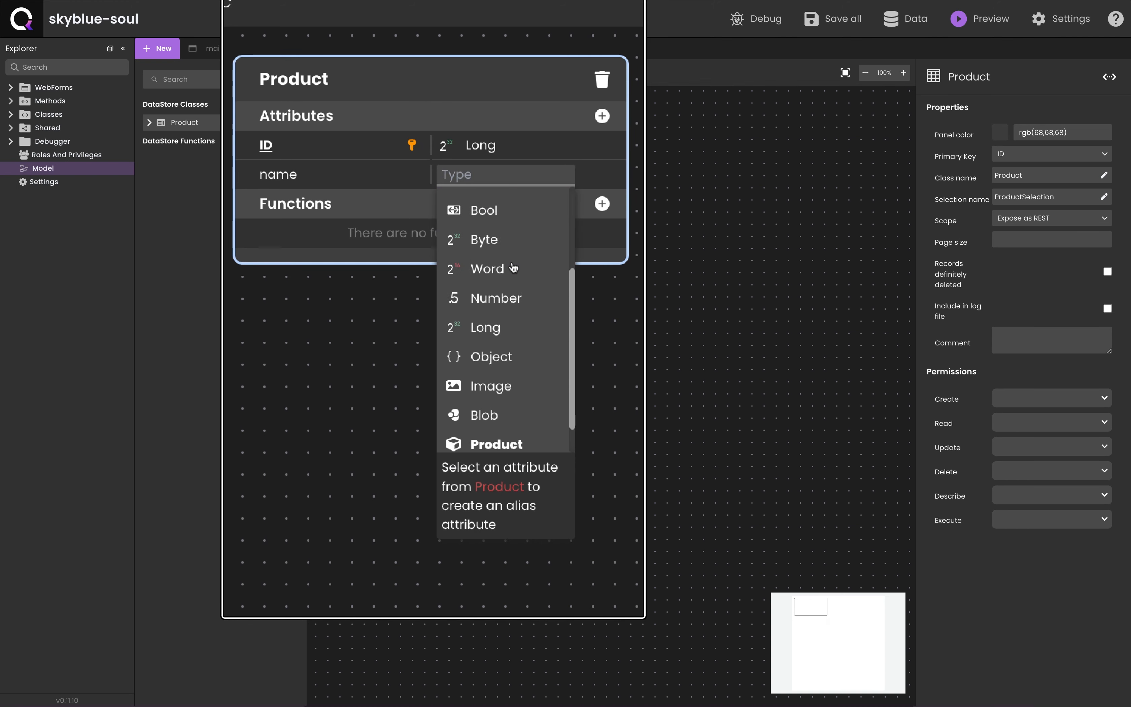
scroll(514, 266, up, 5)
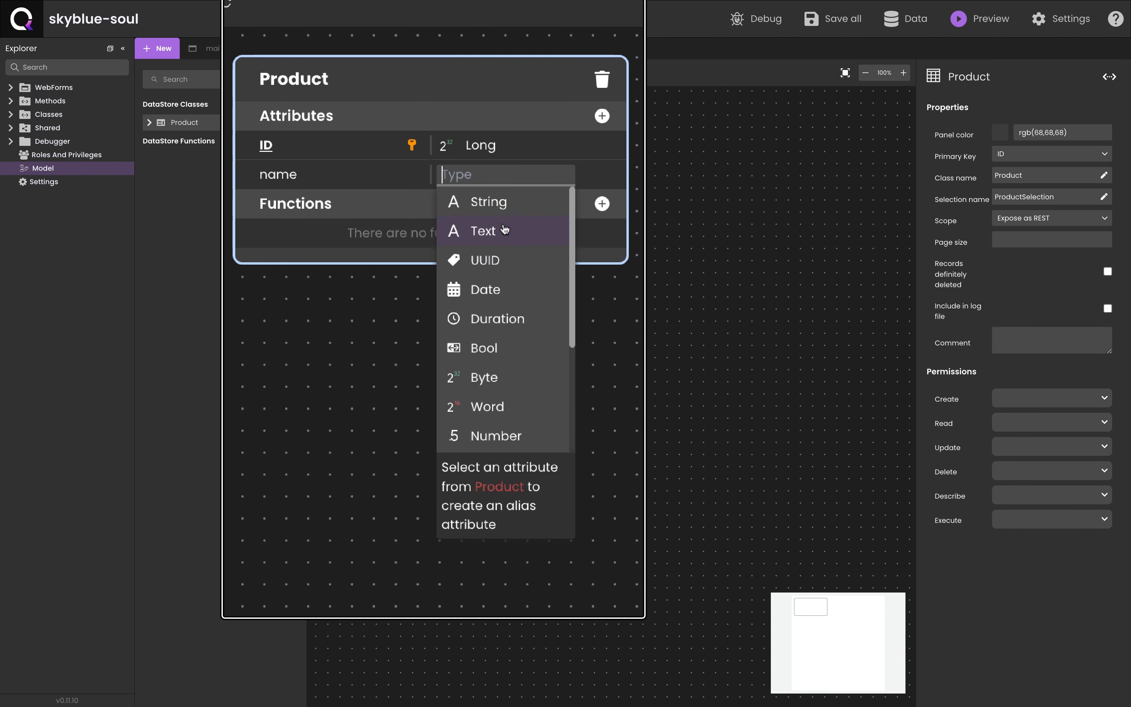
click(500, 205)
text(description)
key(Return)
click(481, 230)
Step: Add a price attribute of type Long and category and sku attributes of type String to the Product dataclass
text(price)
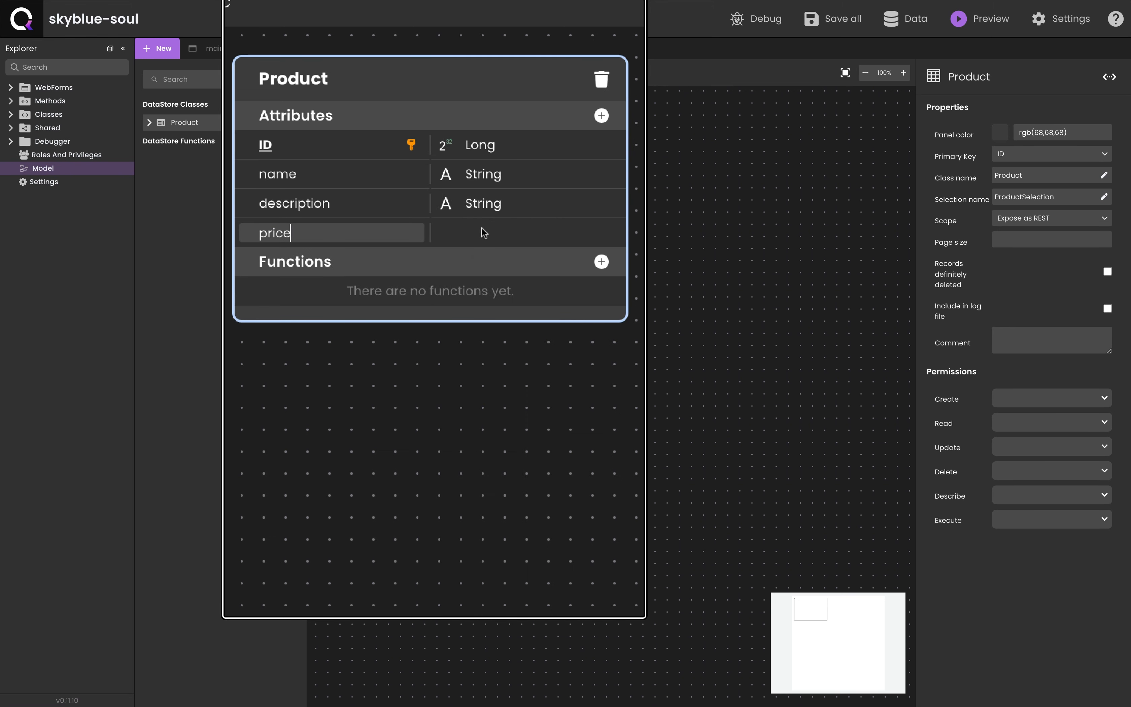
key(Return)
click(451, 288)
text(category)
key(Return)
click(456, 294)
text(sku)
key(Return)
key(Return)
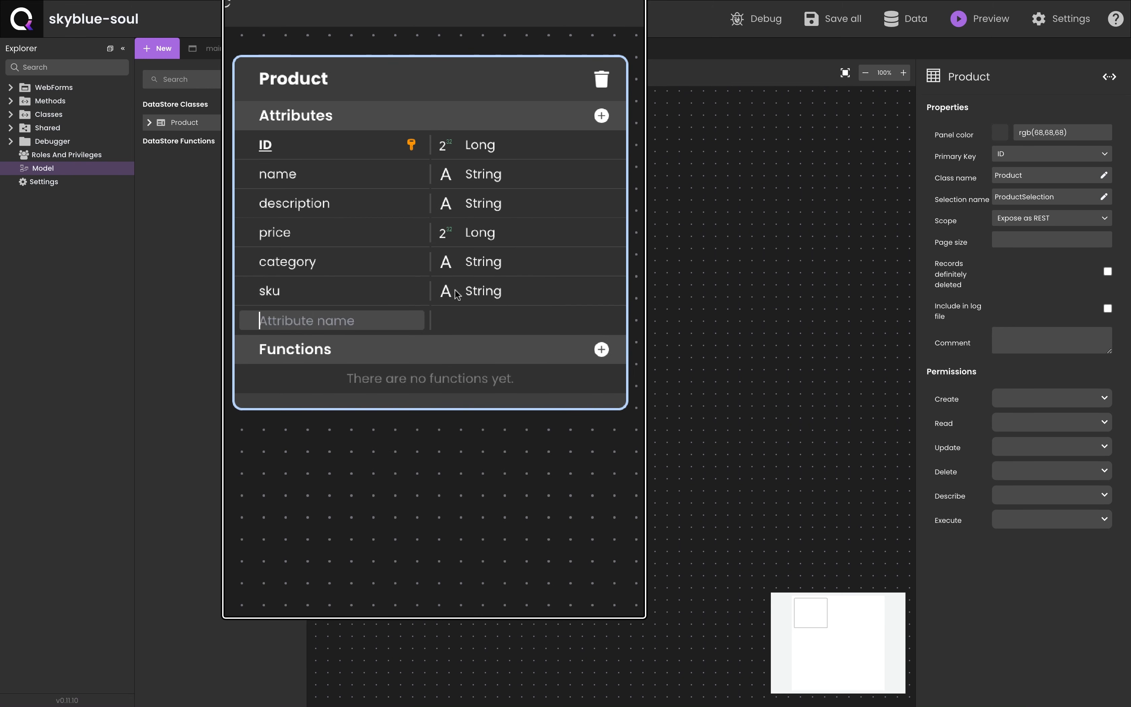
key(Escape)
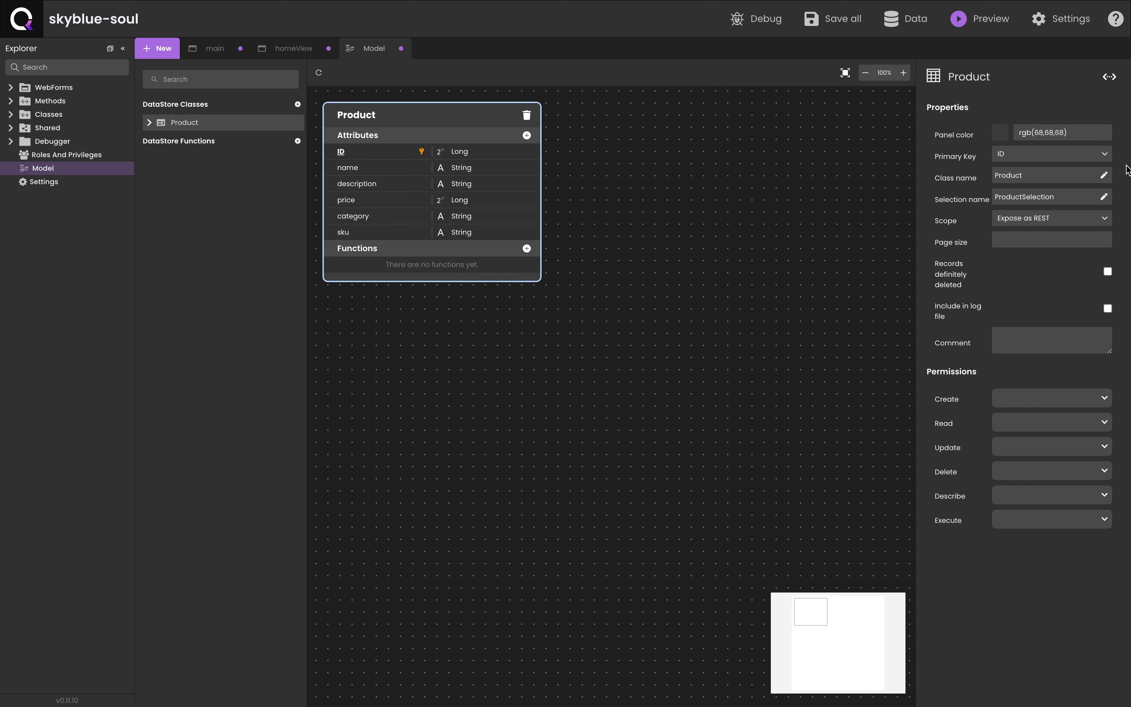
Step: Set the Product dataclass's panel color to the red swatch and keep ID as its primary key
click(1001, 132)
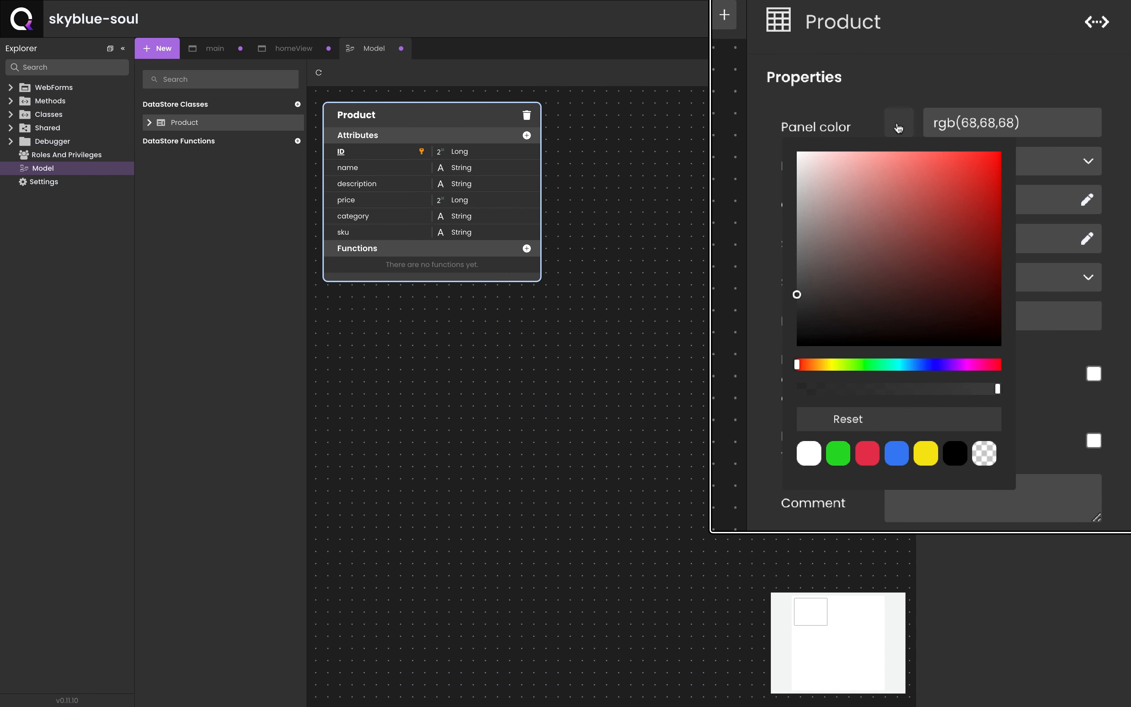
click(868, 454)
click(1097, 162)
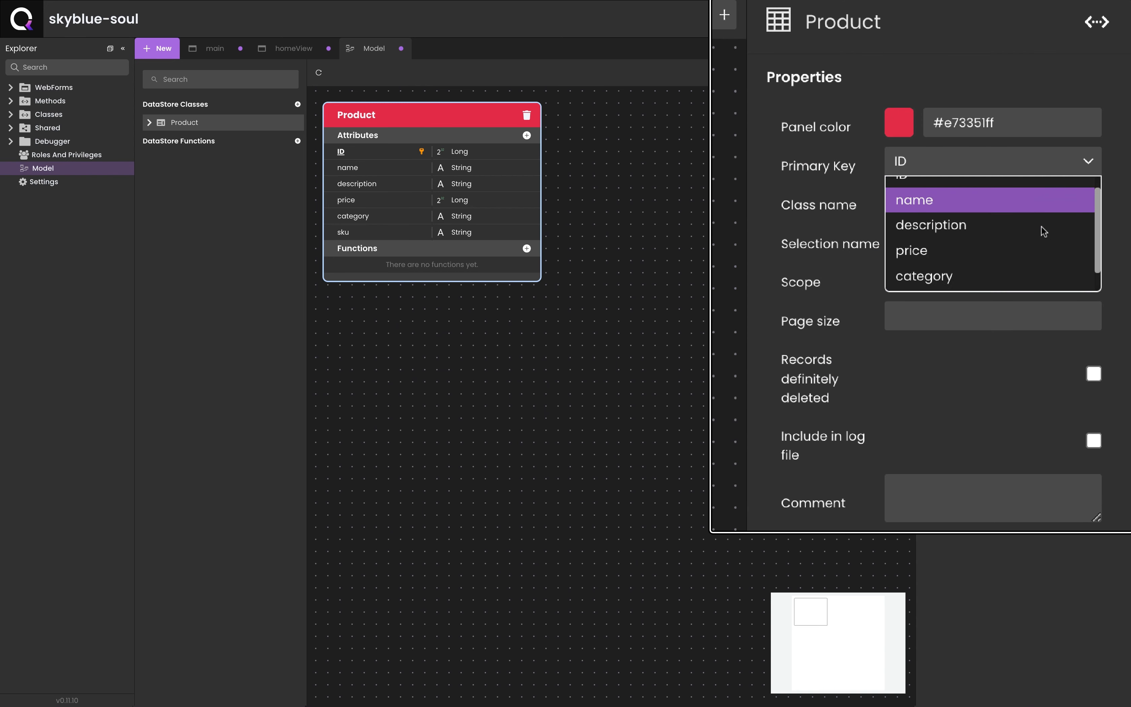
click(1054, 189)
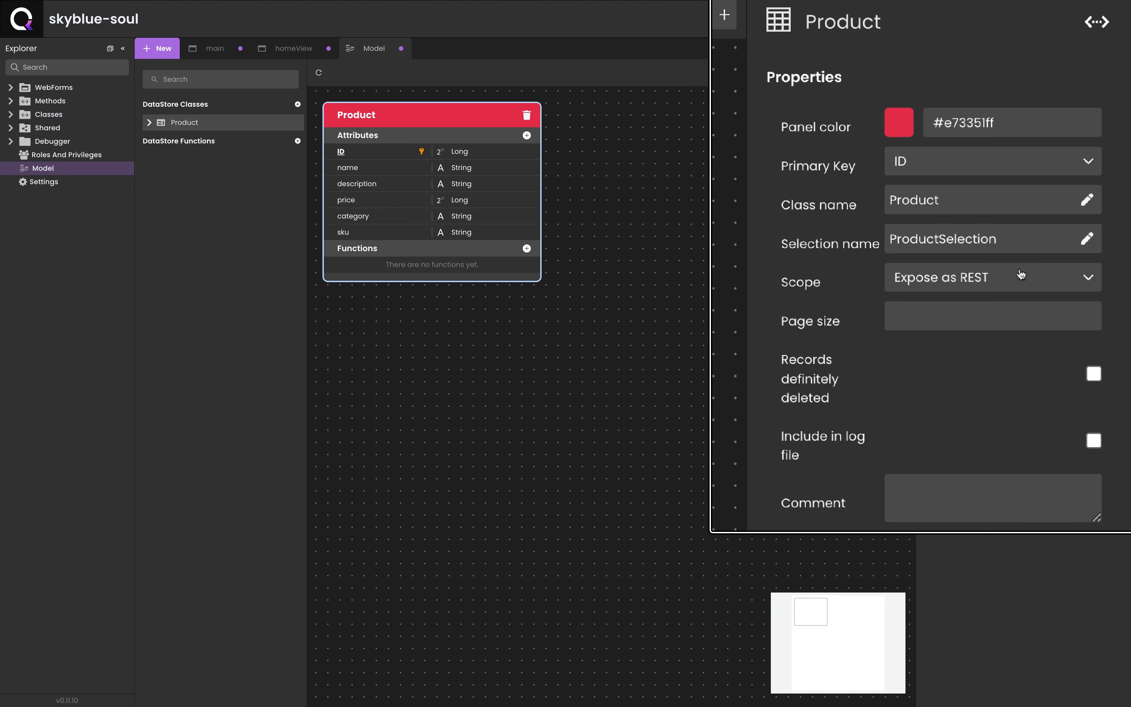
Step: View the properties of the Product dataclass's name and sku attributes
click(409, 168)
click(380, 234)
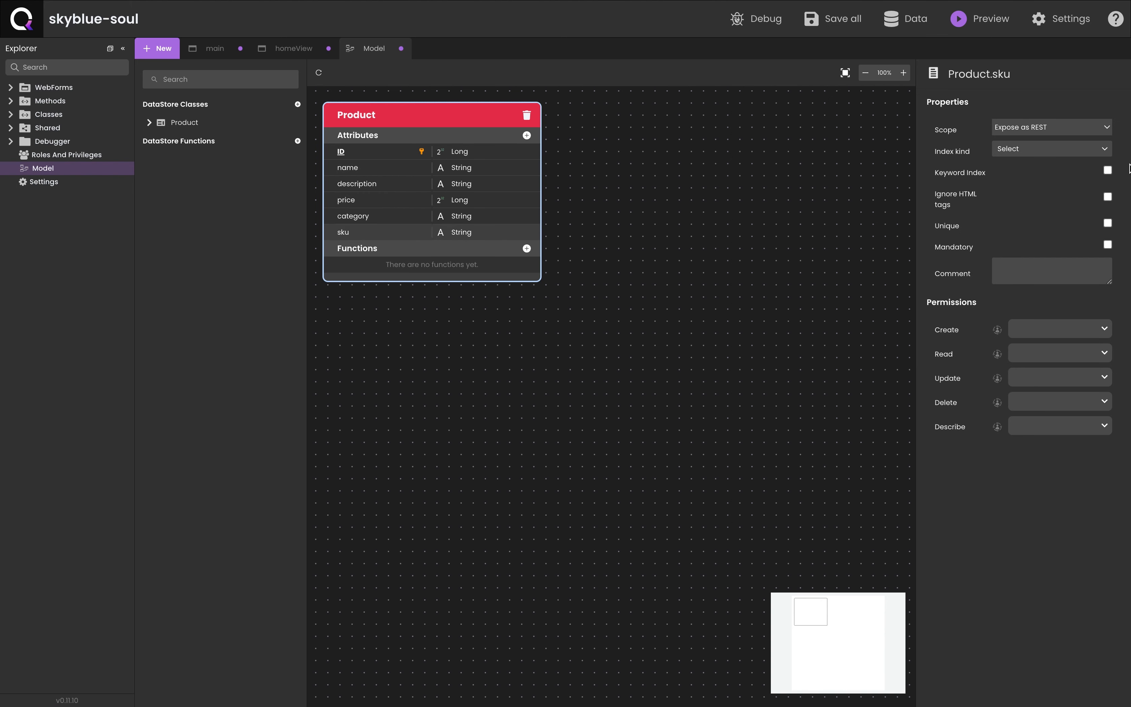
Step: Examine the ProductSizes, Size and OrderItem dataclasses and their attributes in the model diagram
click(1089, 280)
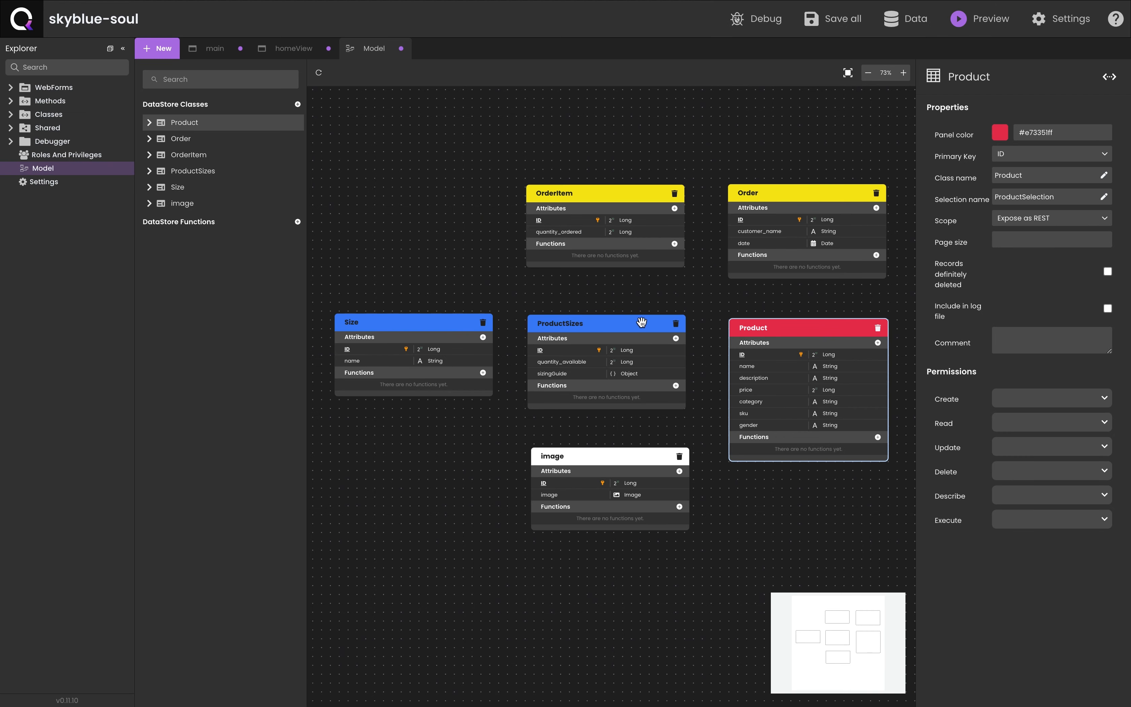
click(641, 322)
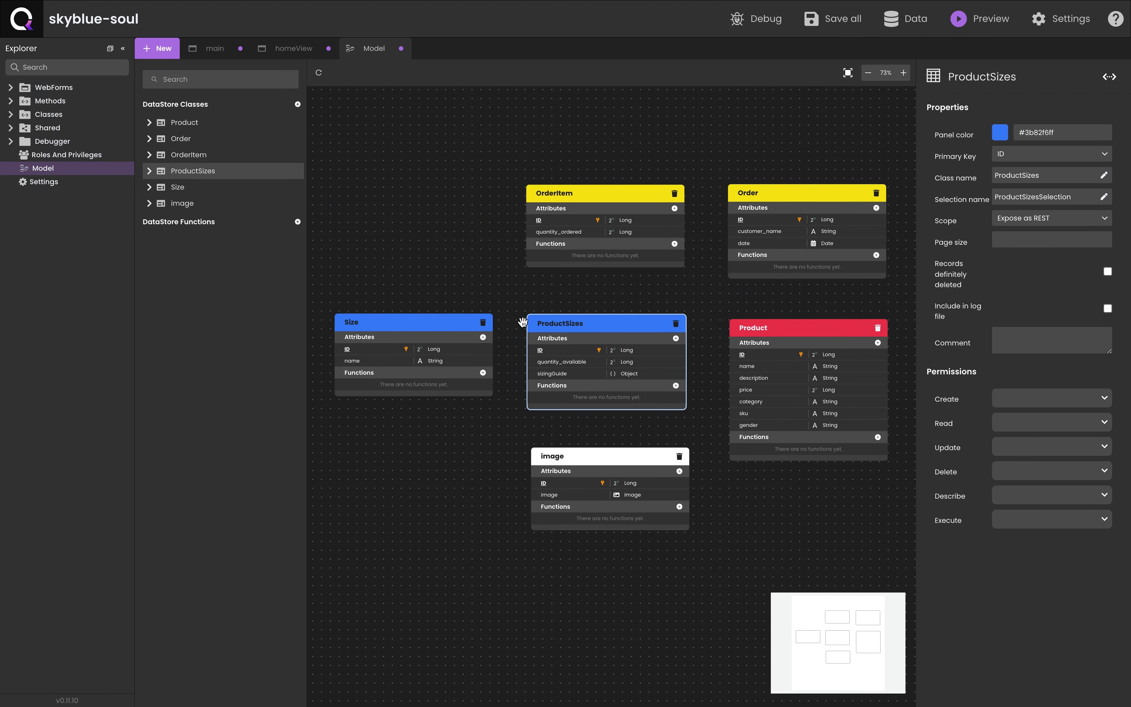
click(473, 323)
click(613, 196)
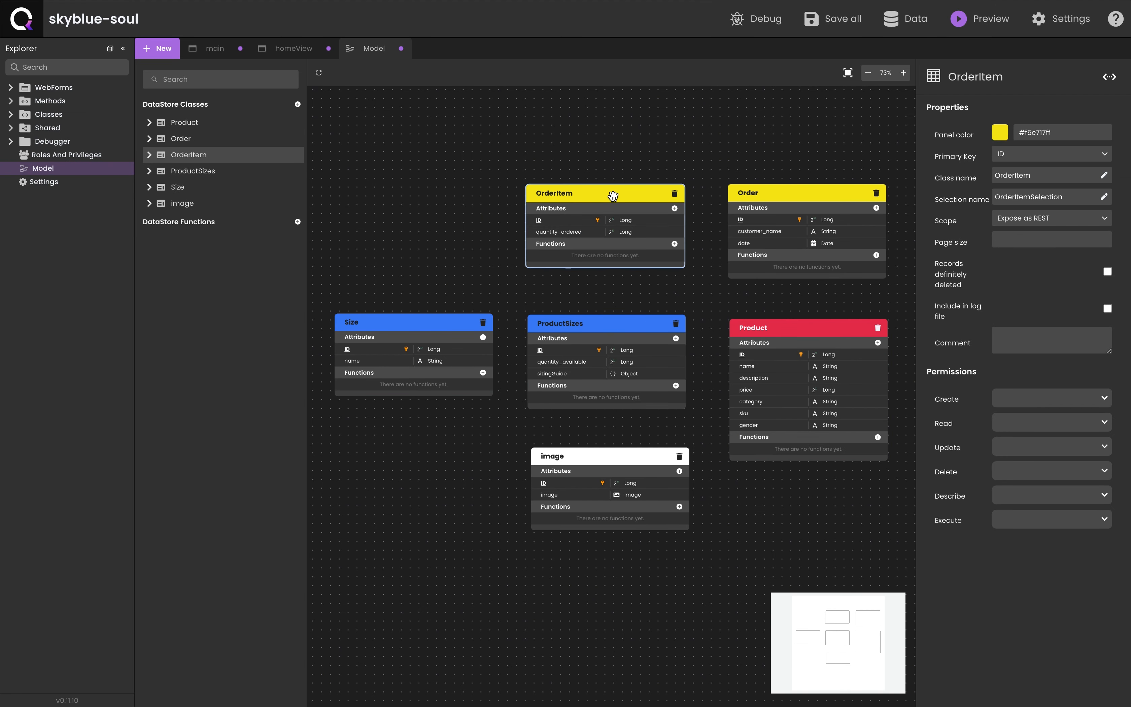
click(902, 76)
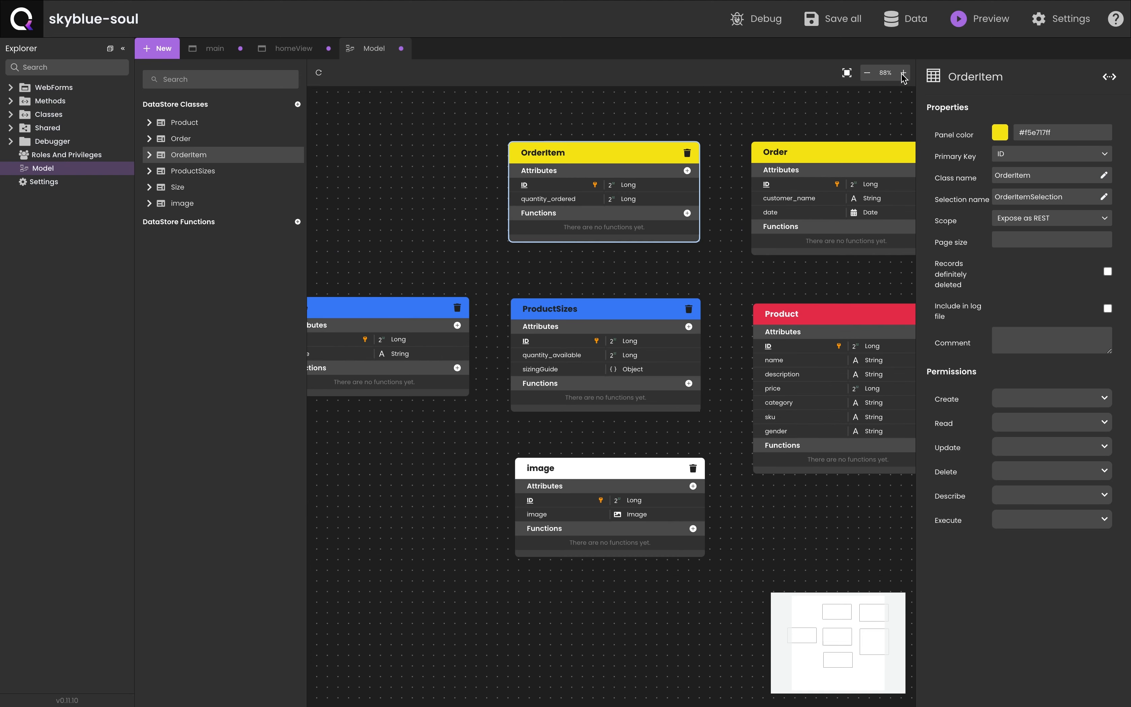
click(903, 76)
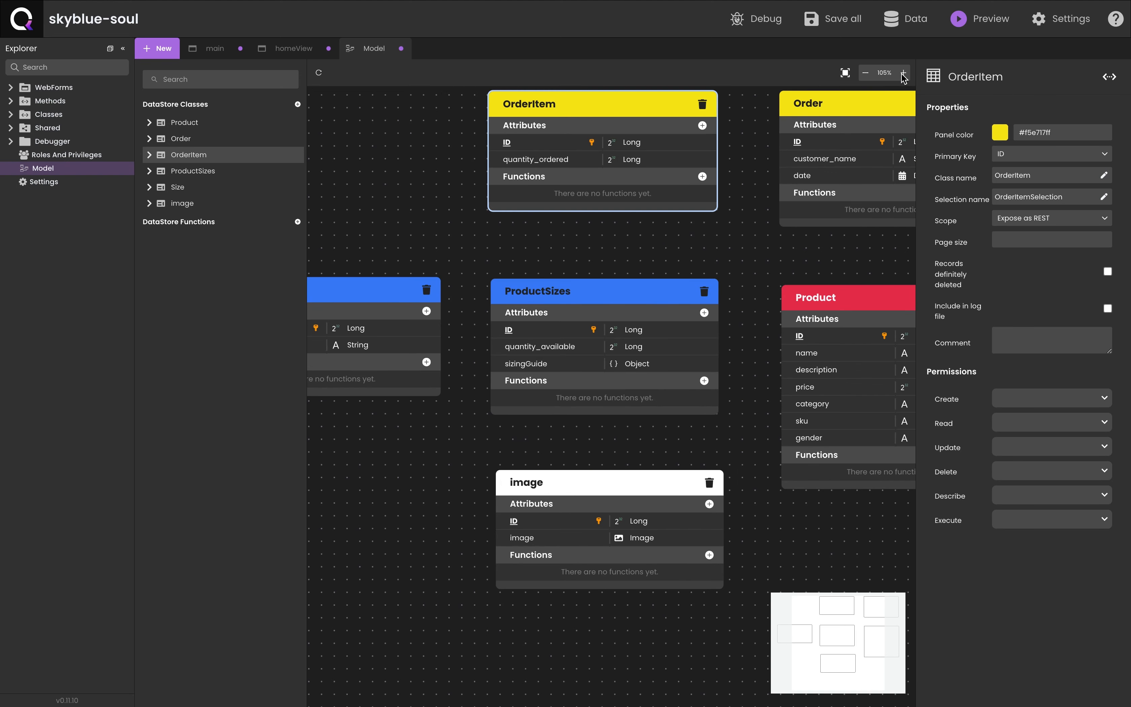
click(845, 75)
scroll(601, 352, up, 5)
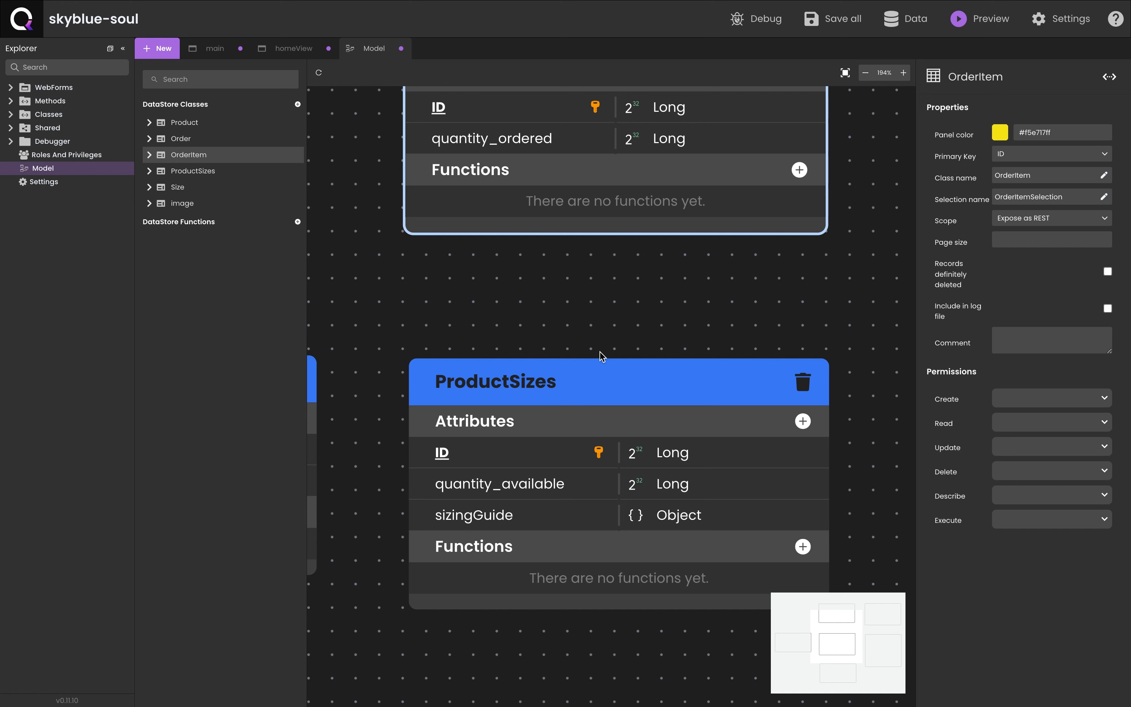
click(603, 380)
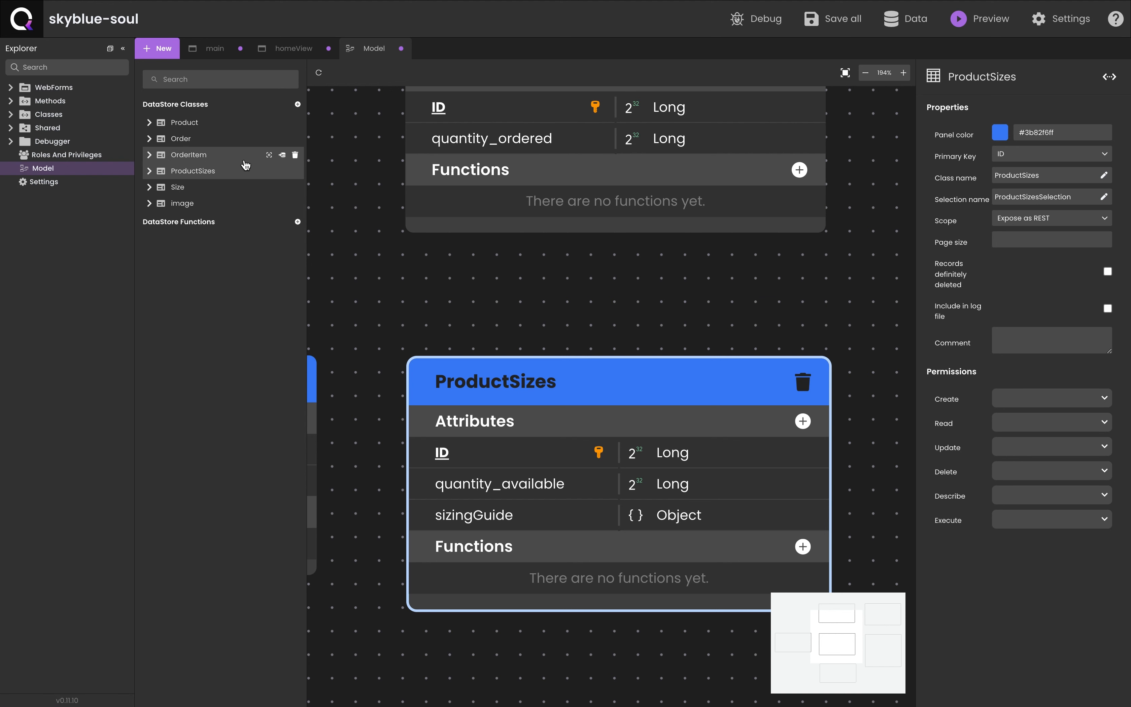
Step: Locate the OrderItem dataclass and add an order_id attribute of type Order to it
click(271, 156)
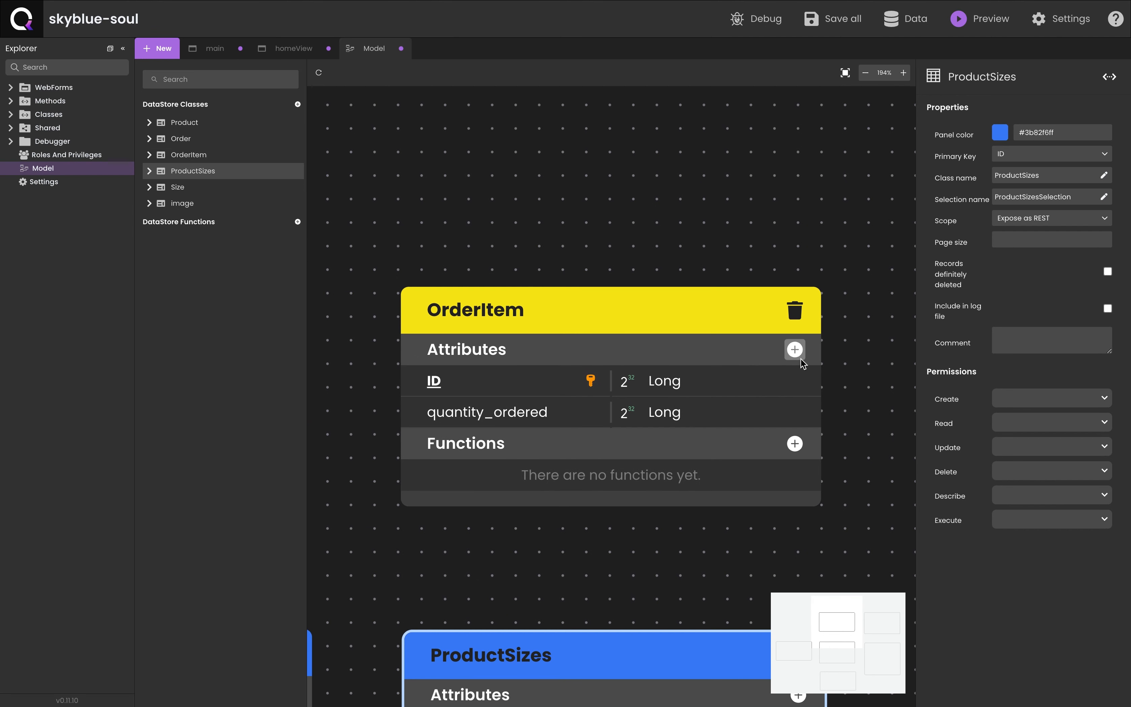
click(796, 350)
text(order_id)
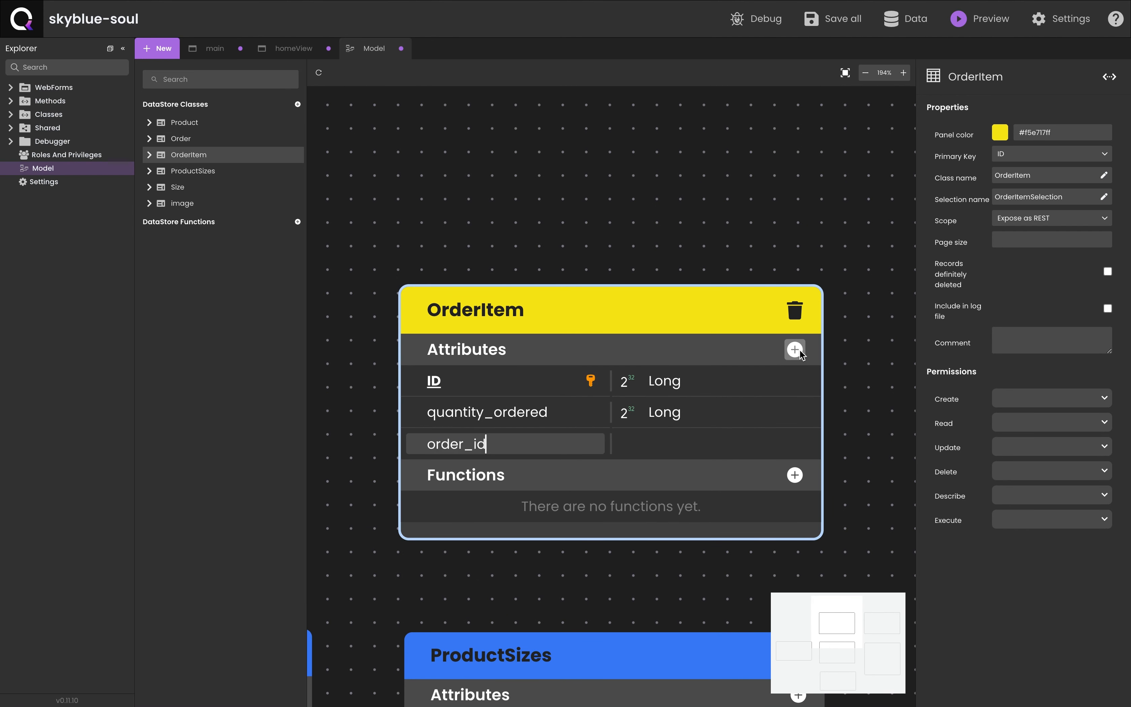
key(Return)
text(order)
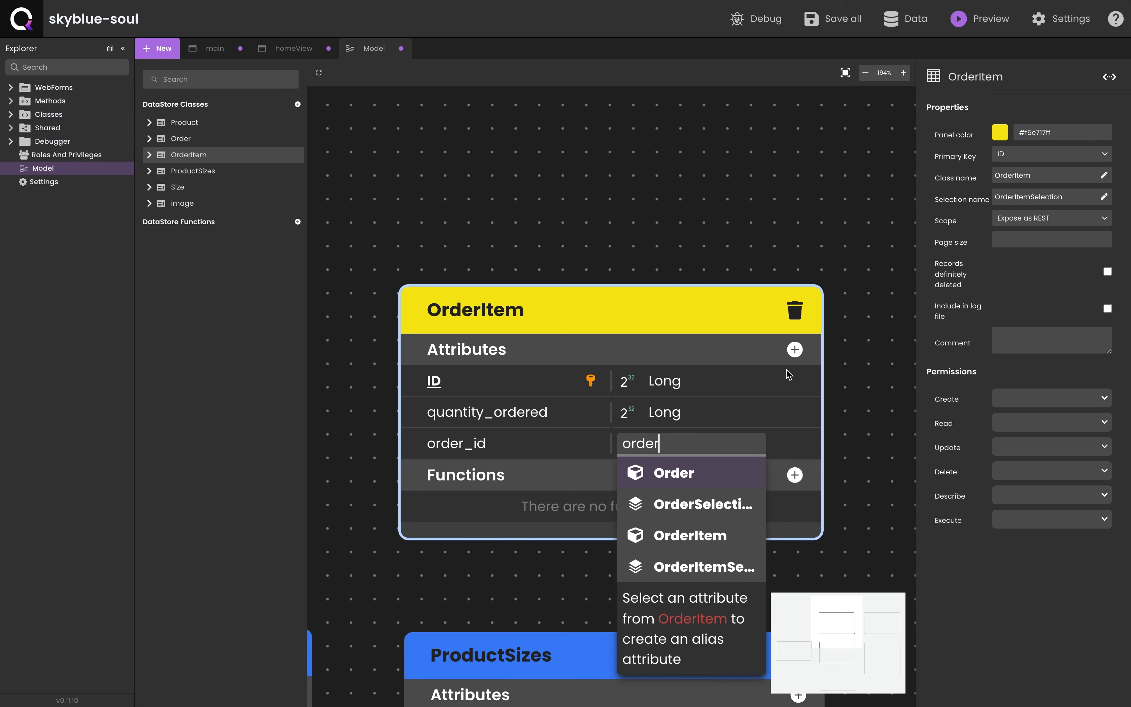
click(670, 476)
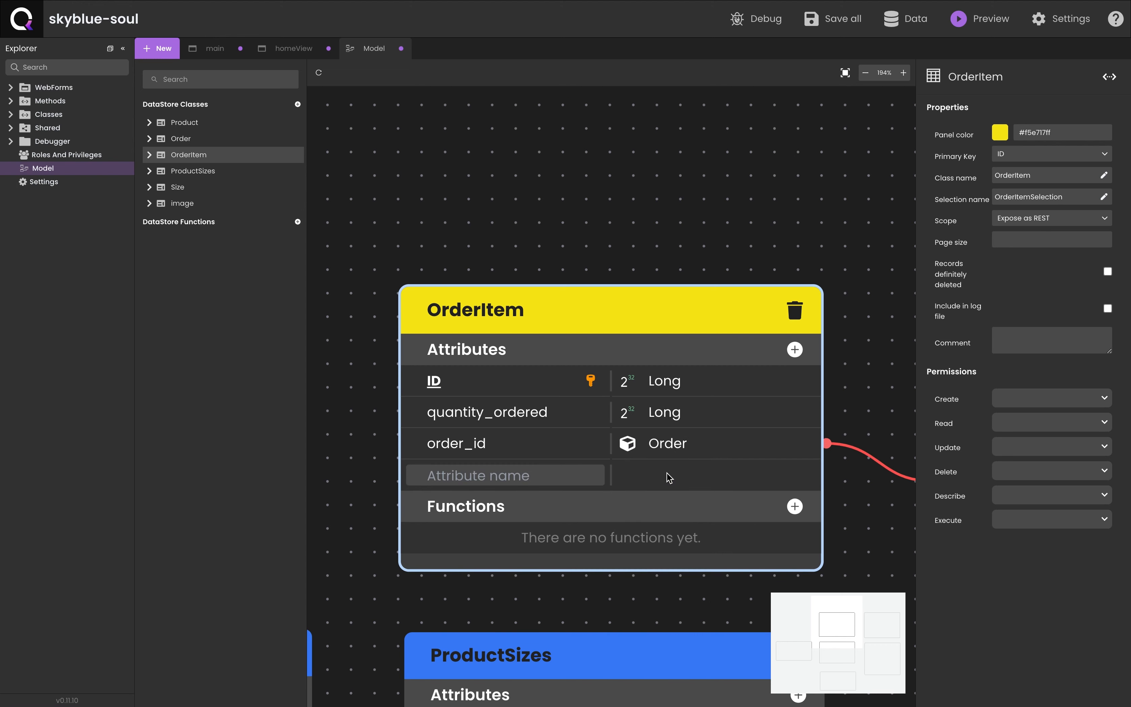
Step: Add a product_id attribute of type Product to the OrderItem dataclass
text(product_id)
key(Return)
text(pro)
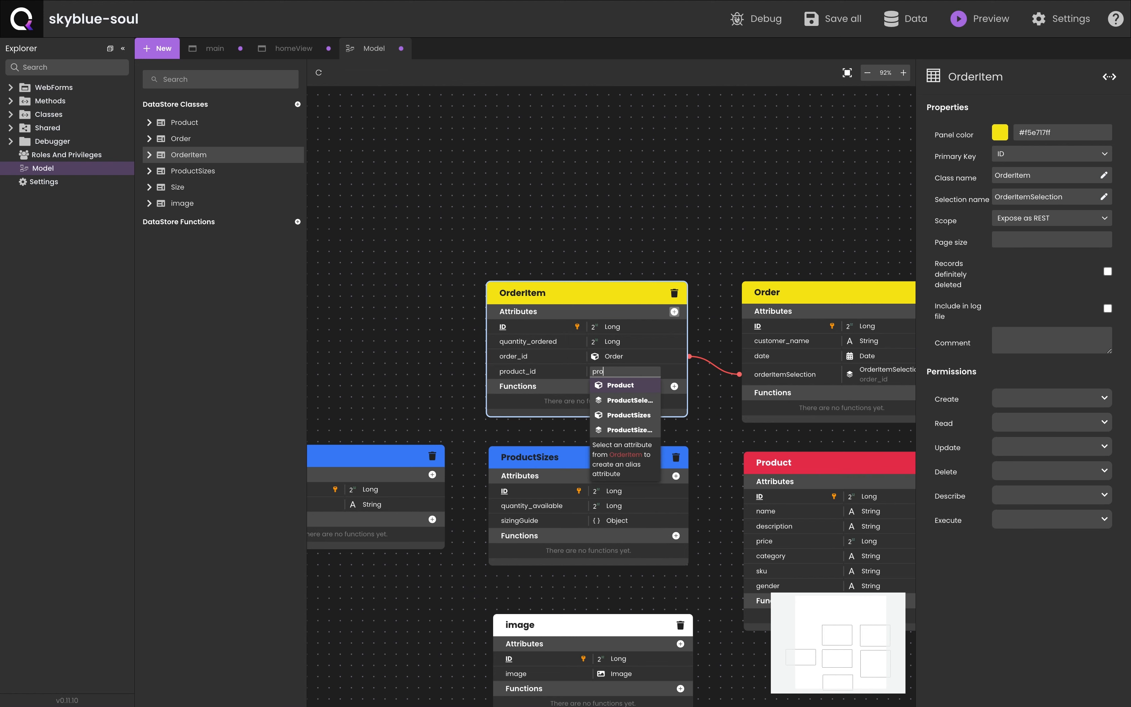
key(Return)
Step: Add a product_id attribute of type Product to both the ProductSizes and image dataclasses
click(676, 475)
text(product_id)
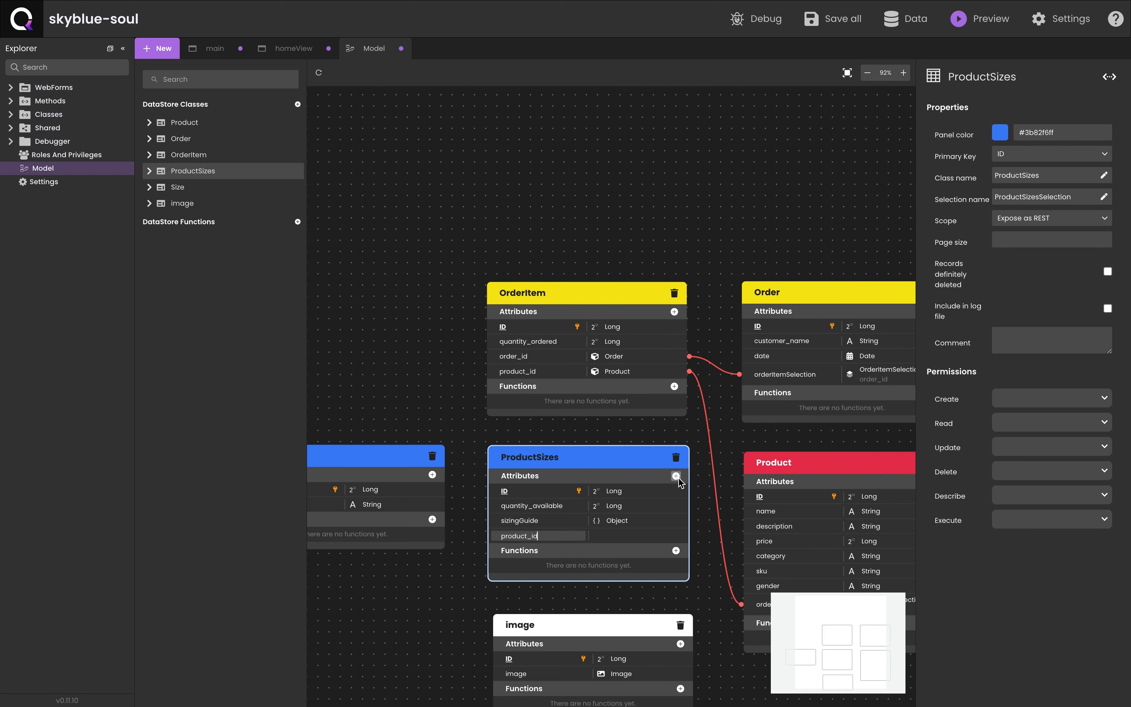
key(Return)
text(p)
key(Return)
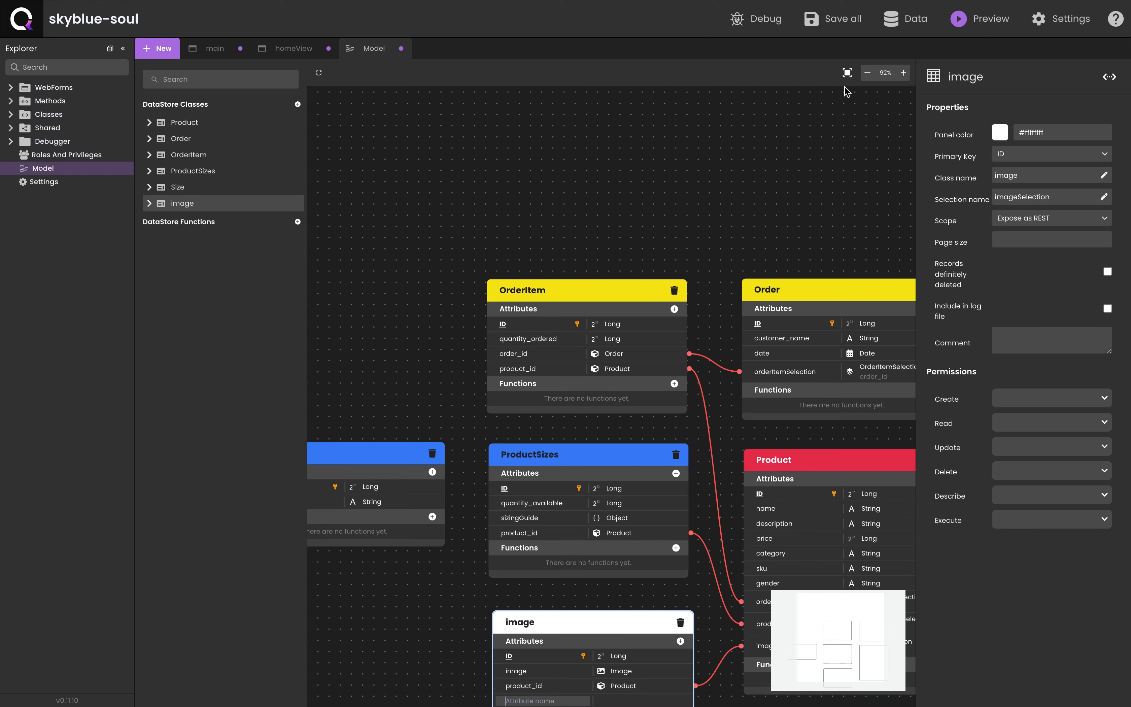
Step: Start a CSV import for the Product dataclass and load the local file products.csv
click(847, 73)
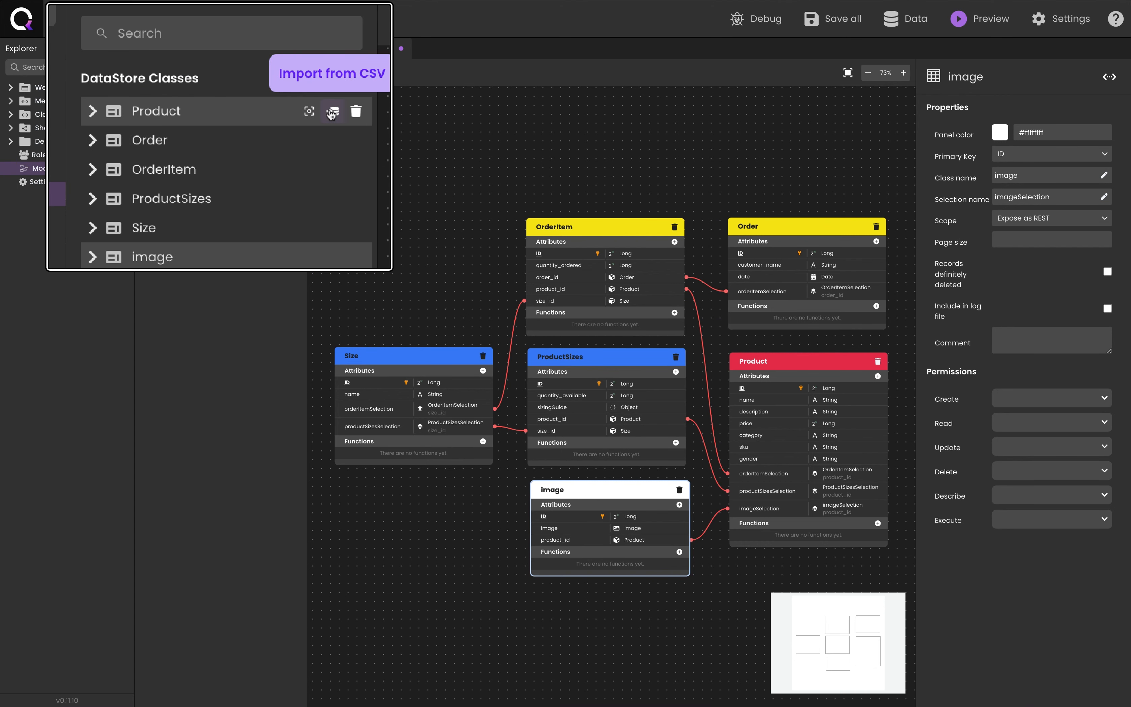
click(282, 123)
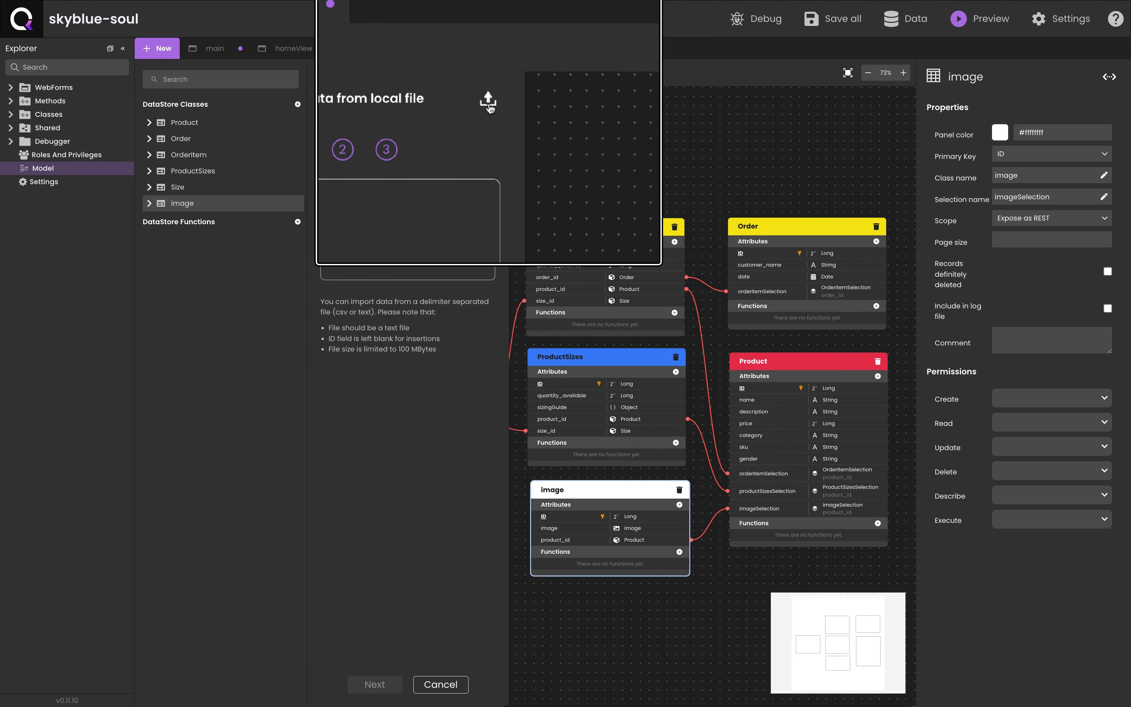
click(489, 104)
double_click(290, 286)
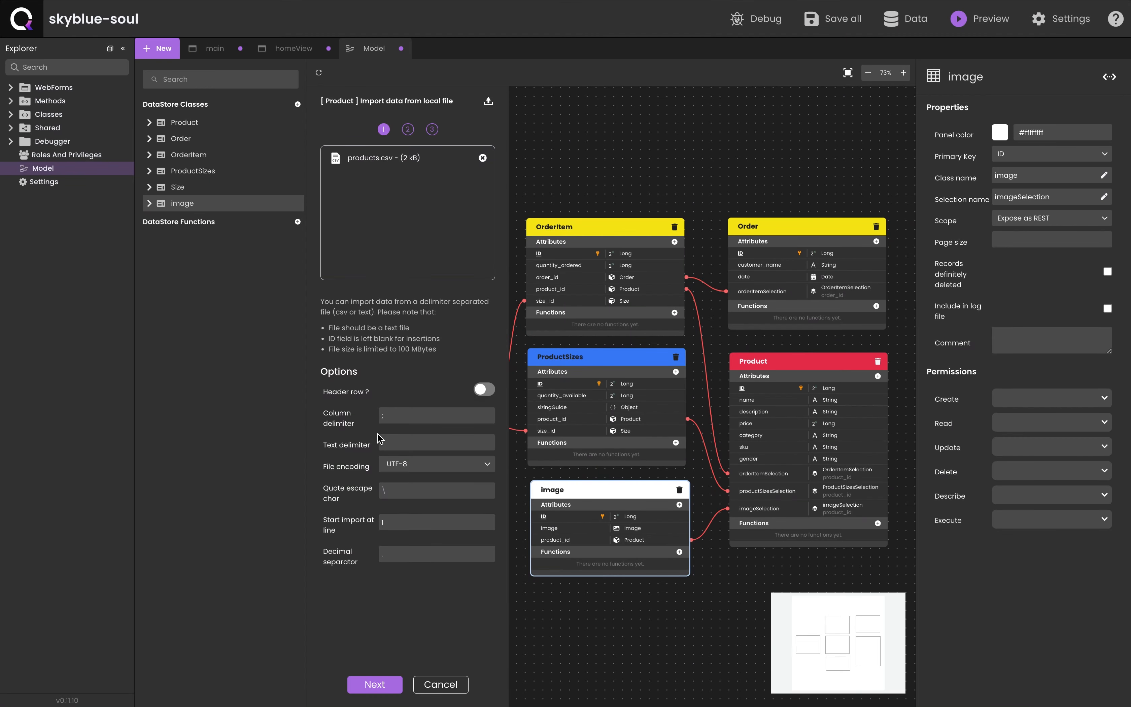
Step: Enable the header row option for the CSV import and proceed to the field mapping
click(559, 356)
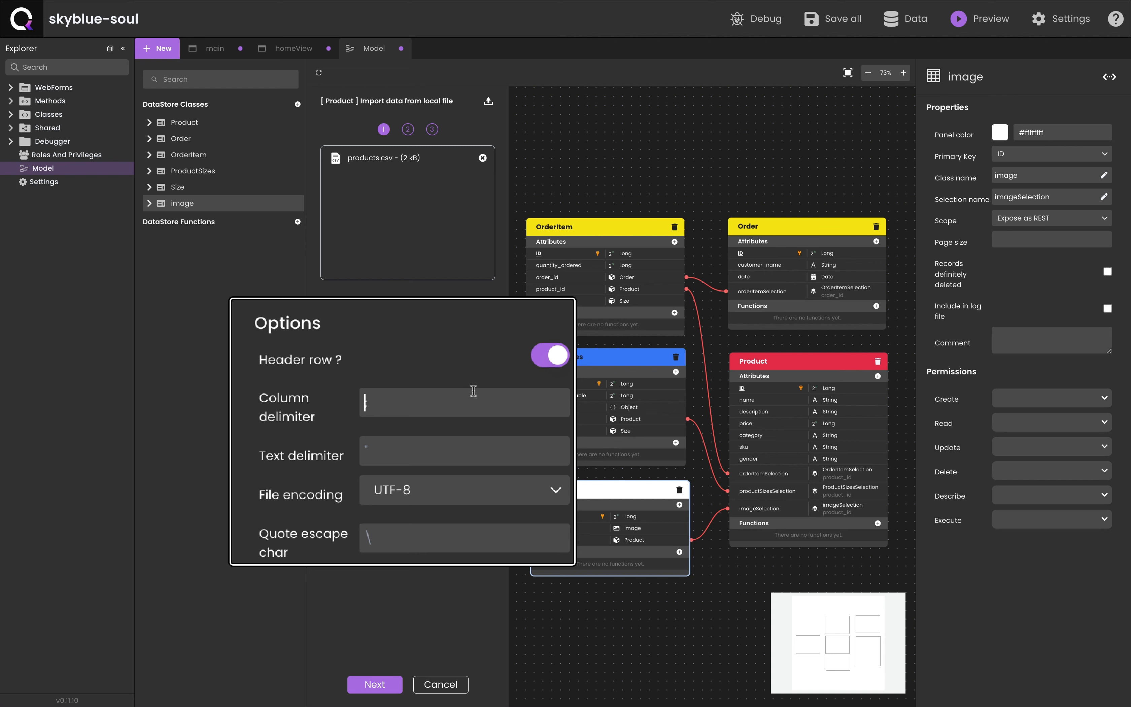
click(439, 491)
click(380, 683)
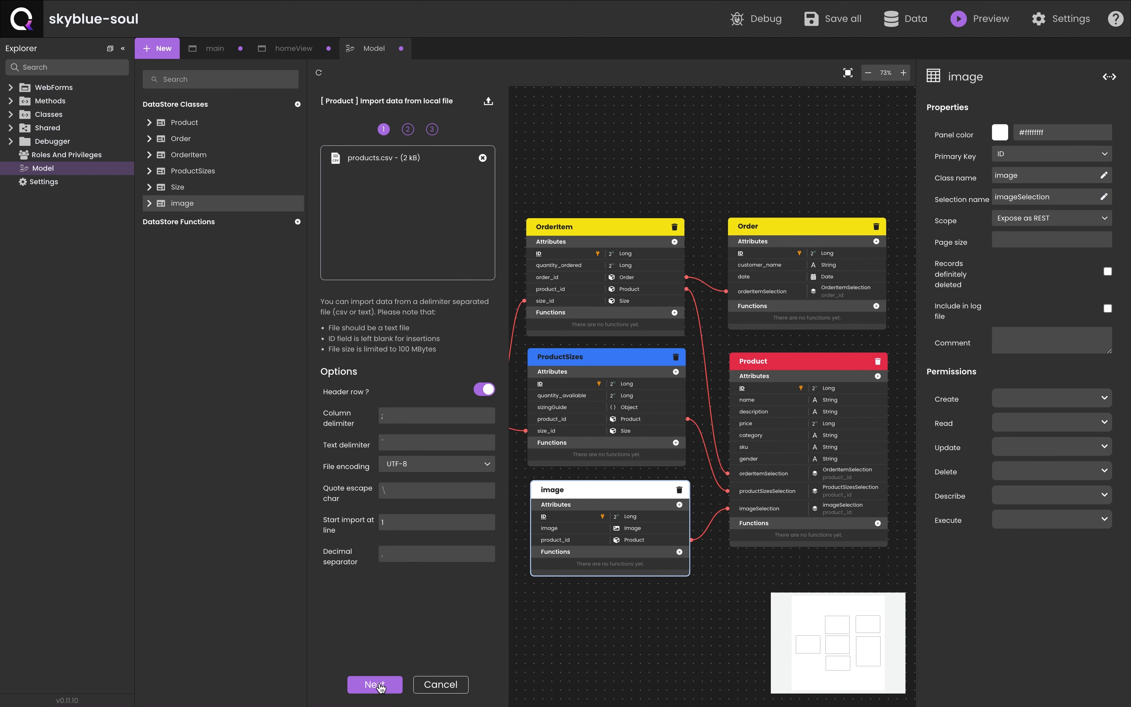
click(380, 684)
Step: Select all available CSV fields for the import: ID, name, description, price, category, sku and gender
click(610, 153)
click(610, 154)
click(610, 153)
click(610, 154)
click(610, 154)
click(610, 153)
click(610, 154)
Step: Map the selected CSV fields to the matching Product attributes ID, name, description, price, category, sku and gender
click(793, 152)
click(826, 150)
click(831, 150)
click(850, 175)
click(852, 179)
click(855, 211)
click(856, 215)
click(857, 247)
click(859, 249)
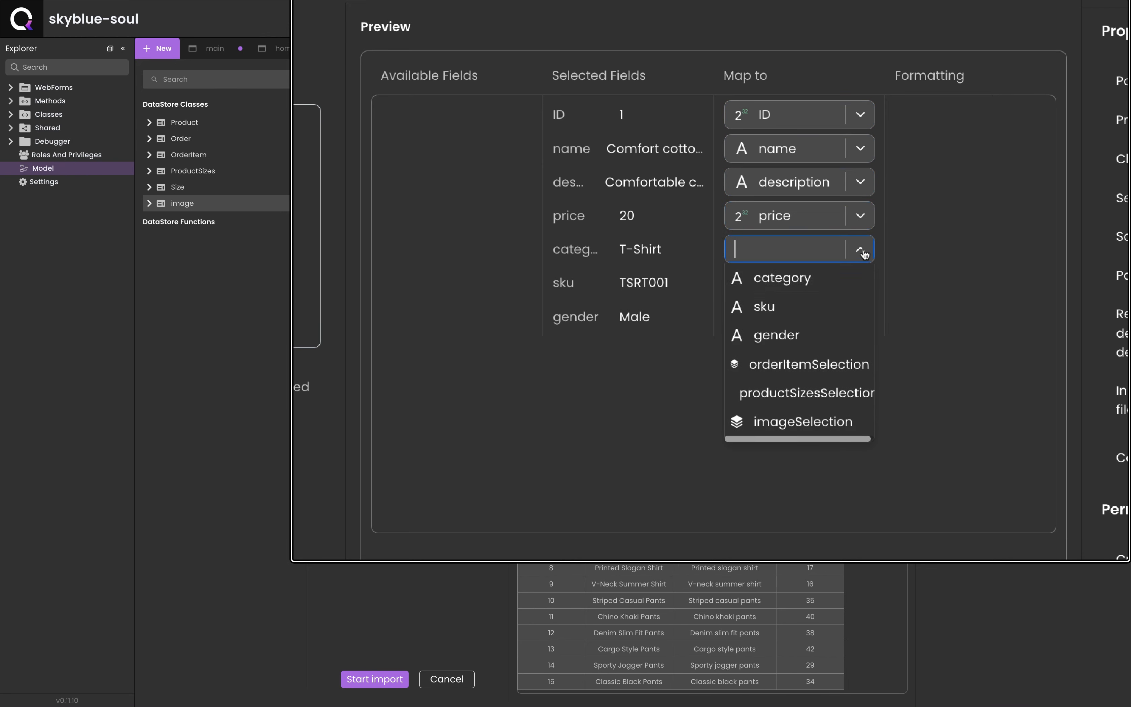
click(849, 312)
click(828, 342)
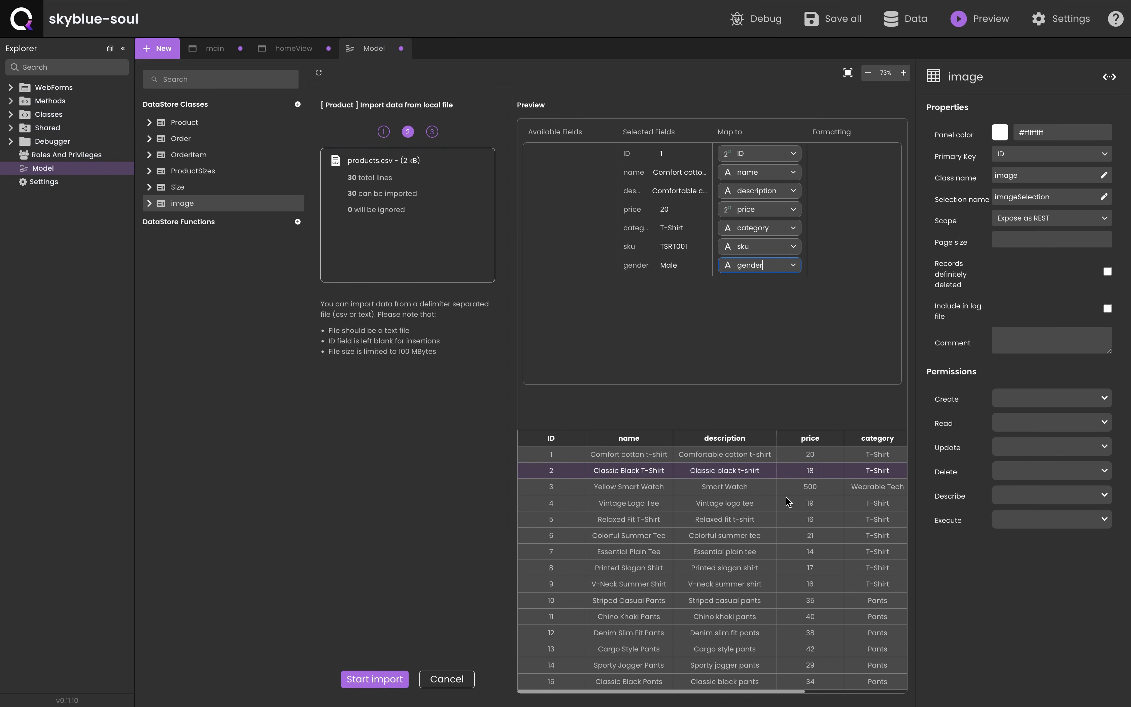
Step: Check all columns of the preview table, run the product import and finish it
scroll(829, 552, right, 3)
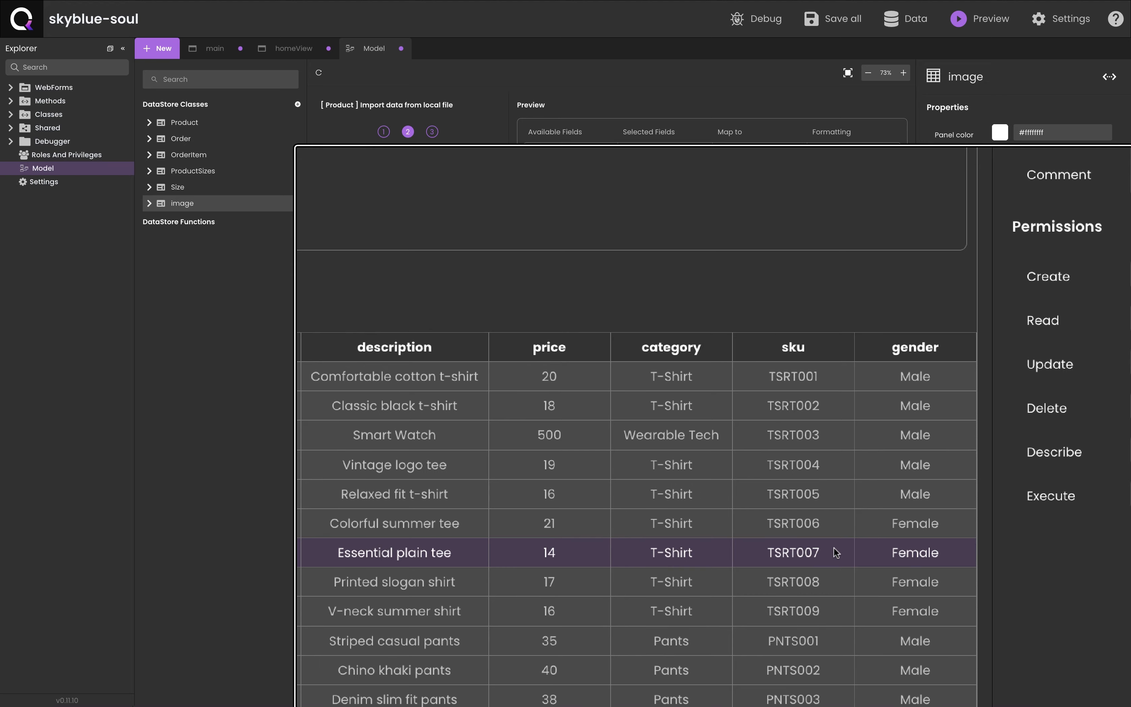
scroll(830, 552, left, 3)
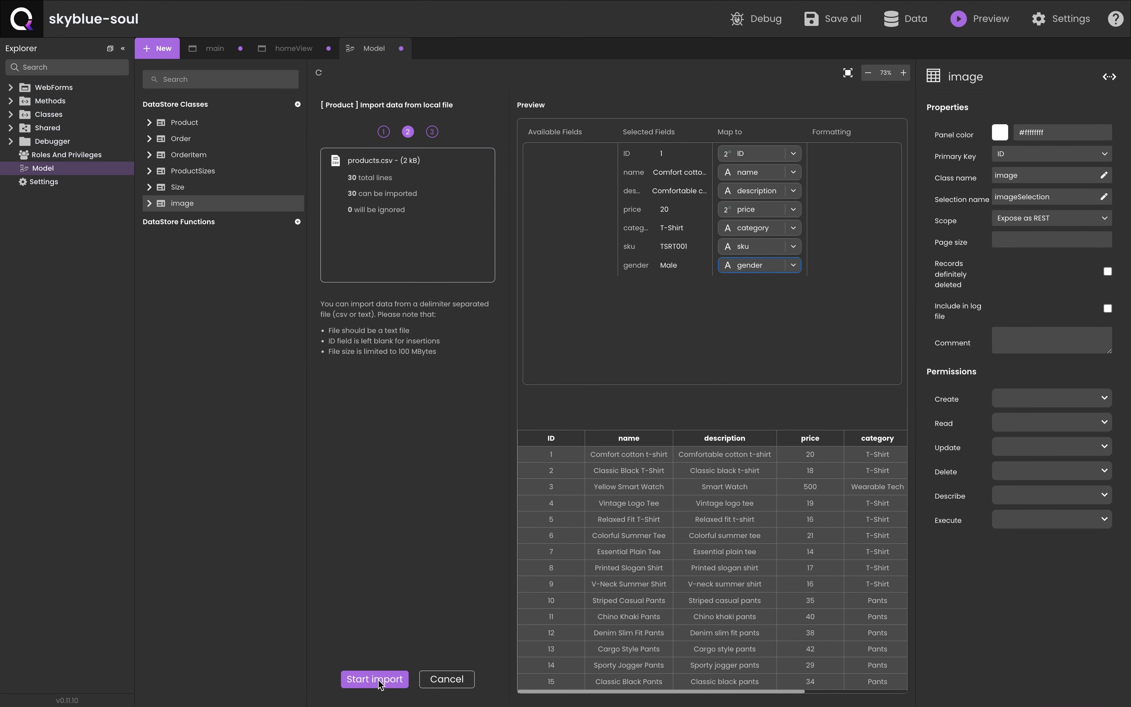
click(381, 682)
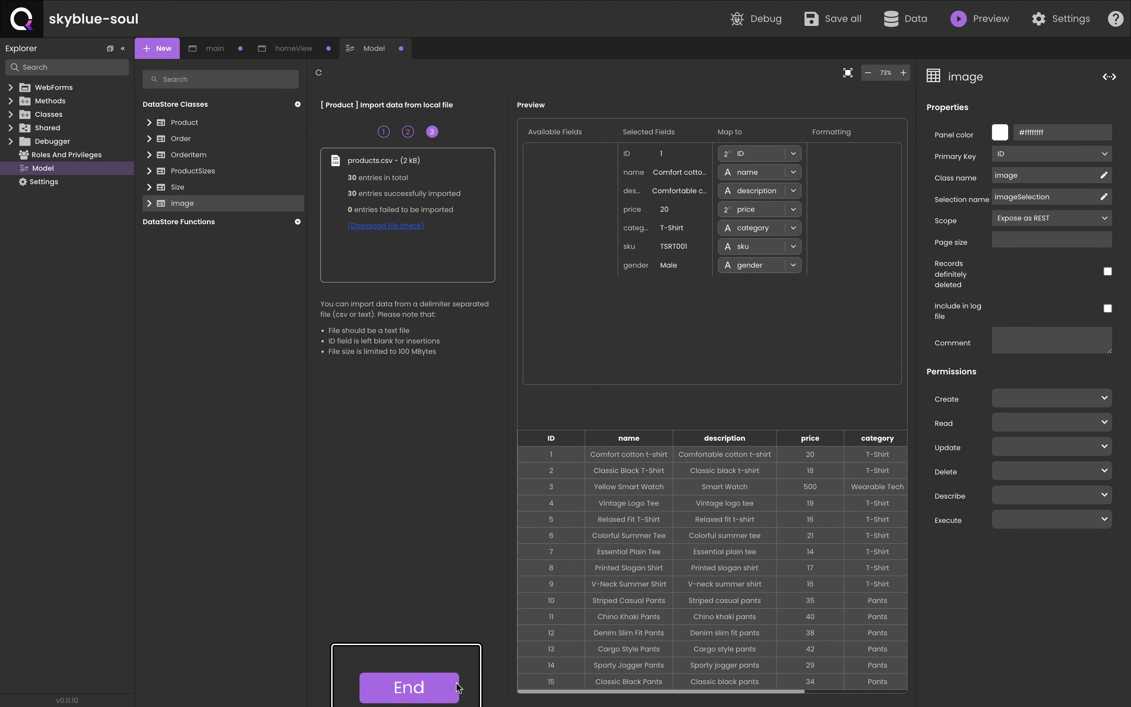
click(457, 686)
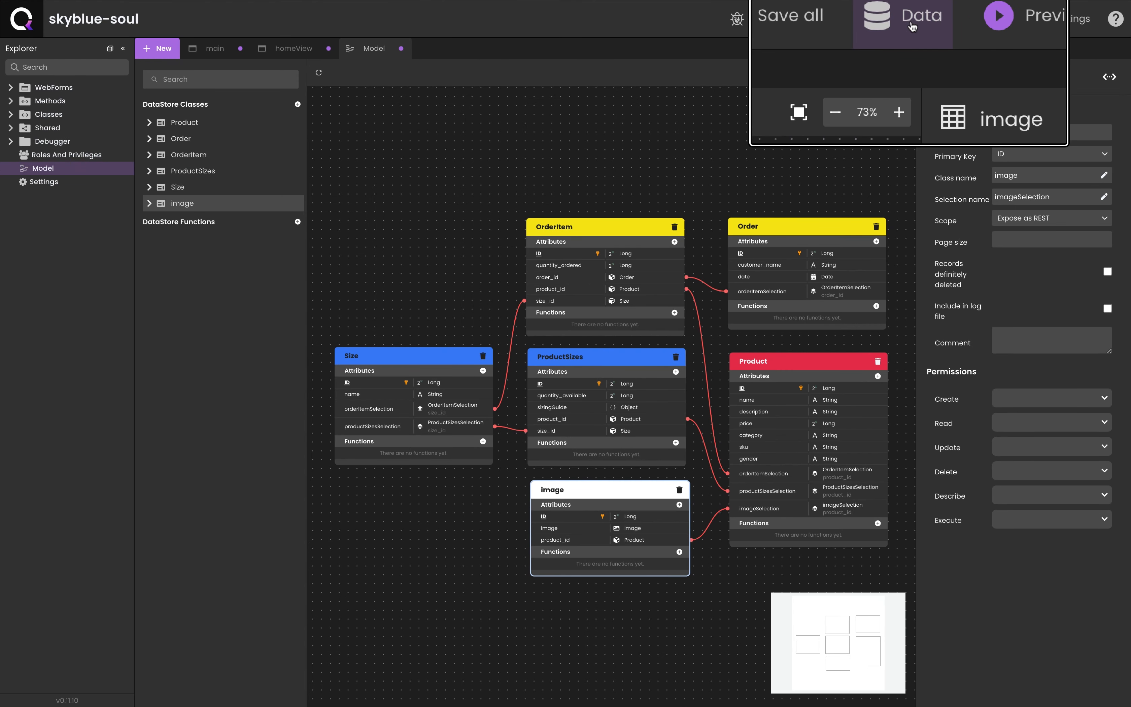
Step: Browse the Product and Size records in the Data Explorer and filter the products by the name "casual"
click(911, 27)
scroll(376, 310, down, 5)
scroll(327, 280, up, 5)
click(90, 194)
click(218, 18)
click(290, 99)
text(casual)
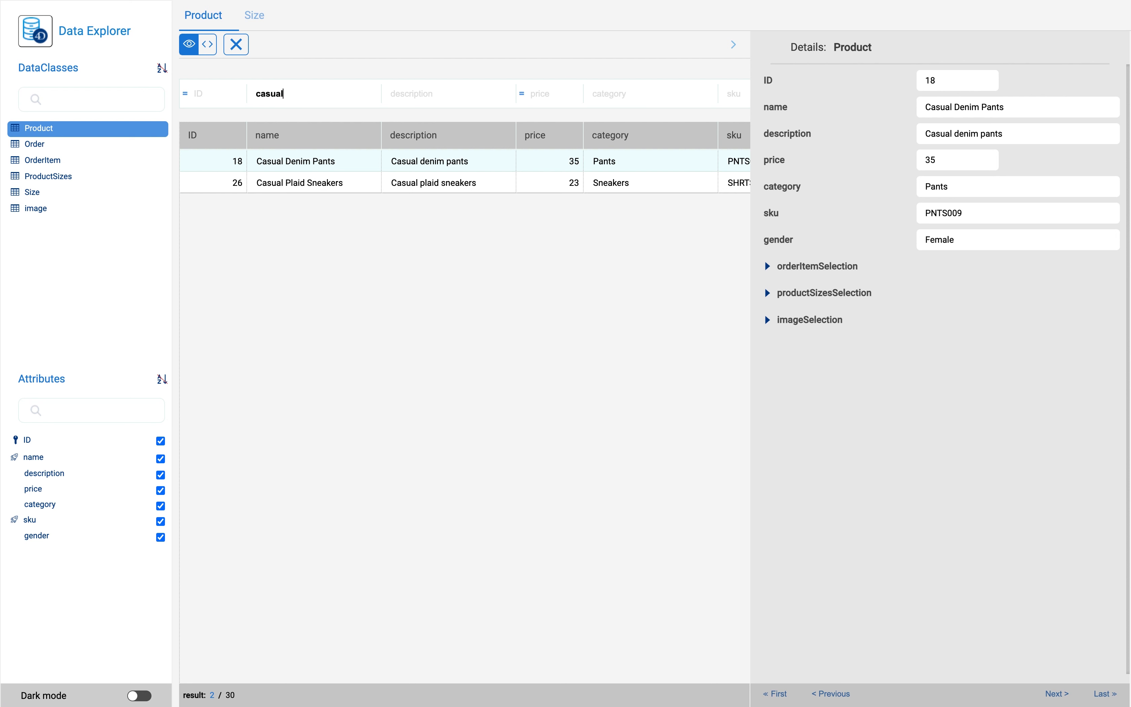
click(210, 47)
click(238, 90)
text(name == @Black@)
key(Return)
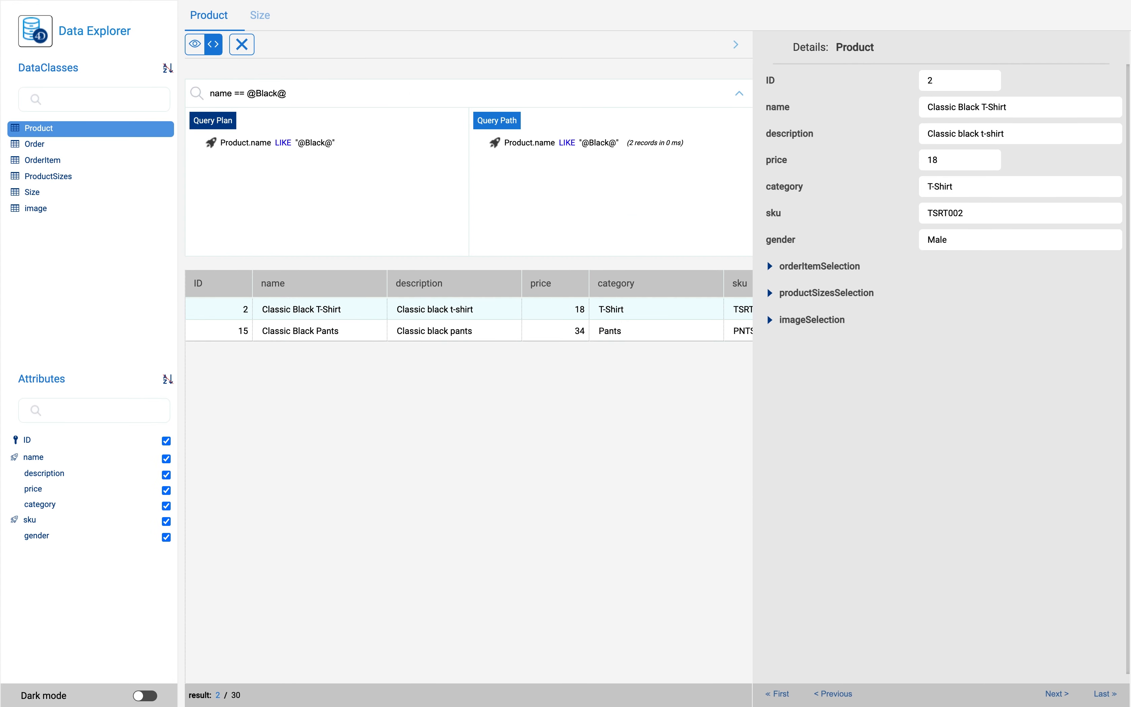
click(242, 44)
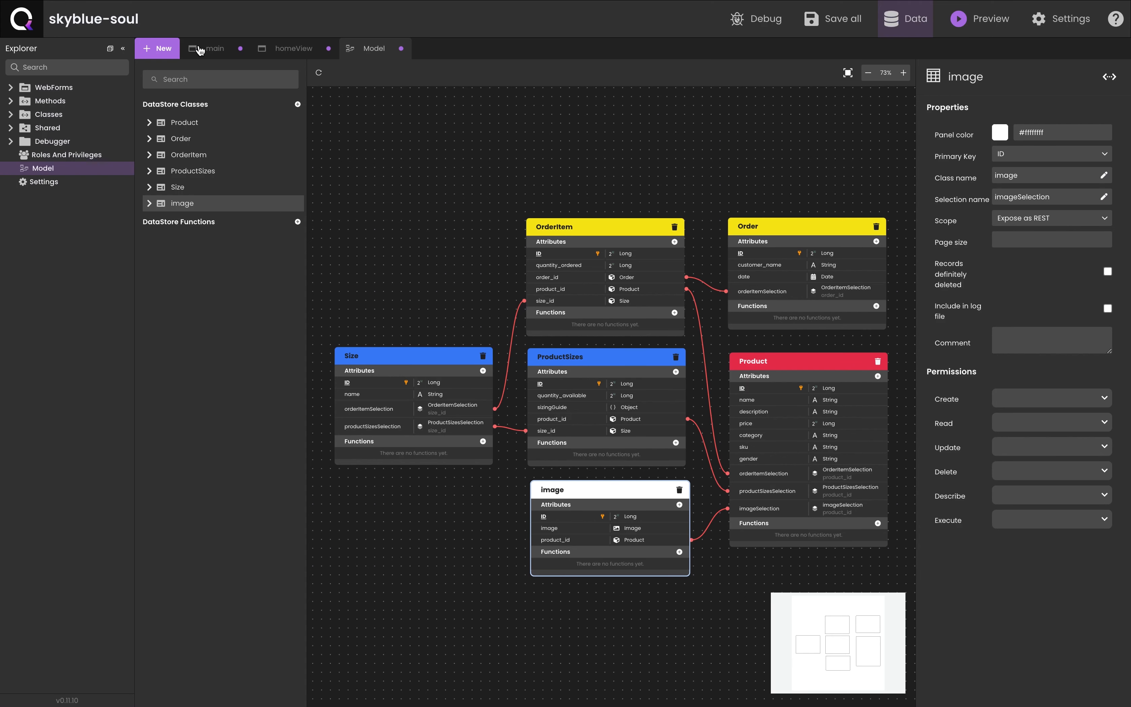
Step: Save all pending changes in the project and close the Model editor
click(401, 49)
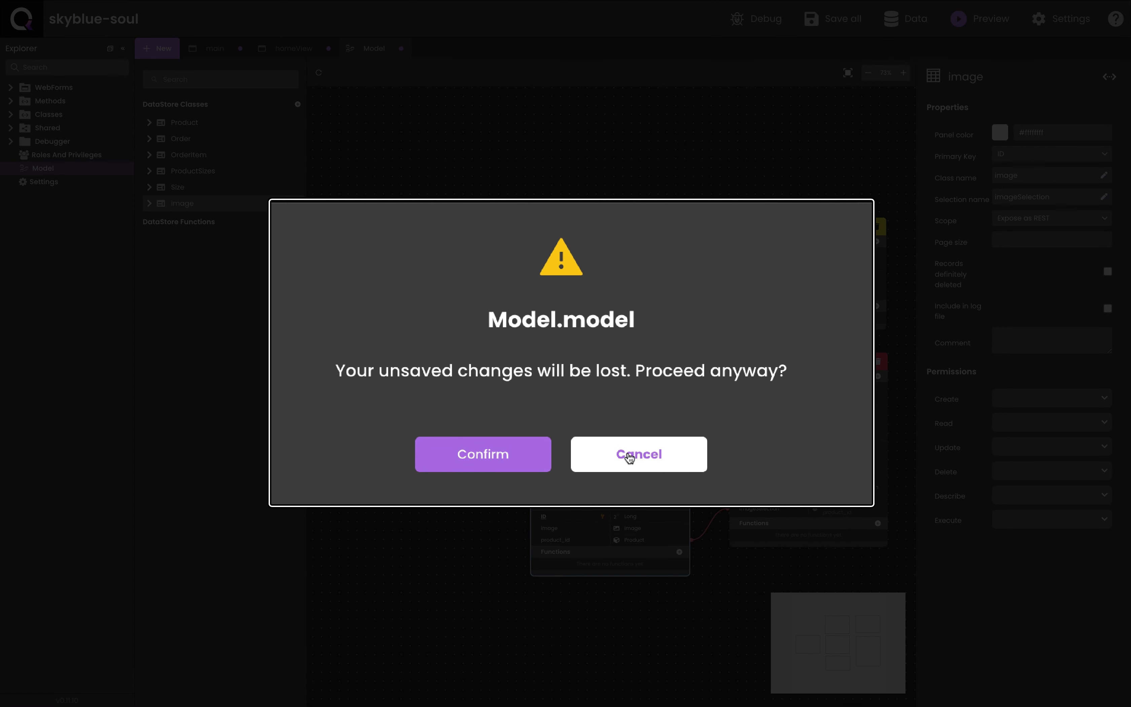
click(629, 455)
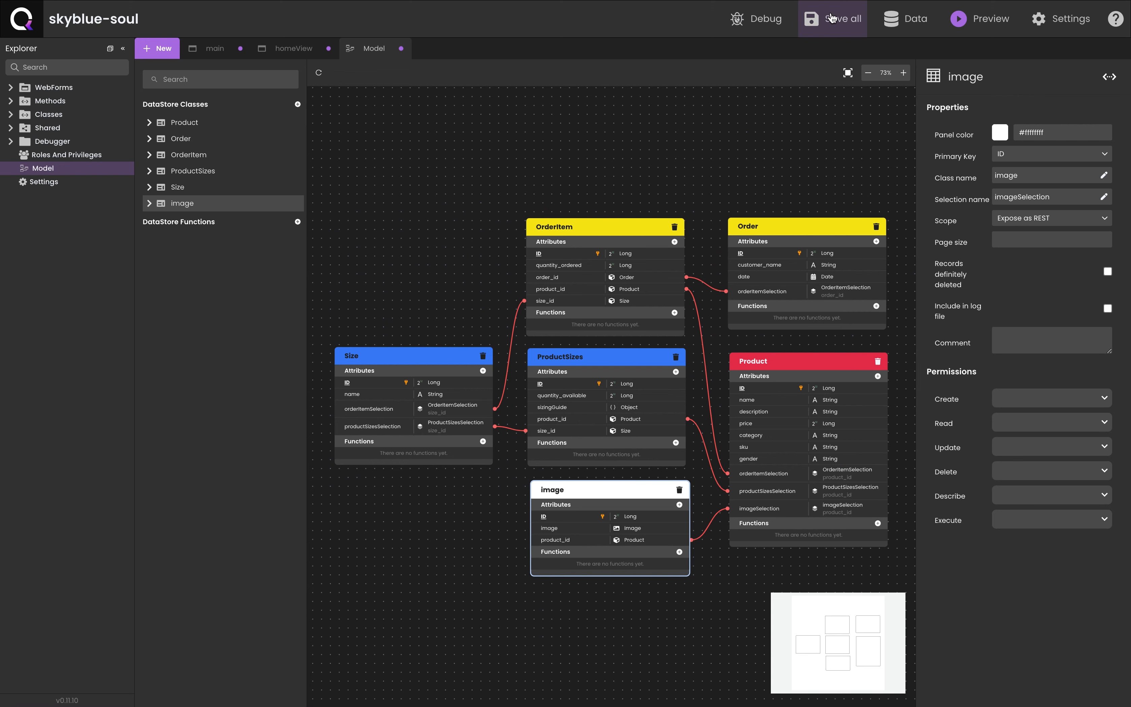
click(838, 21)
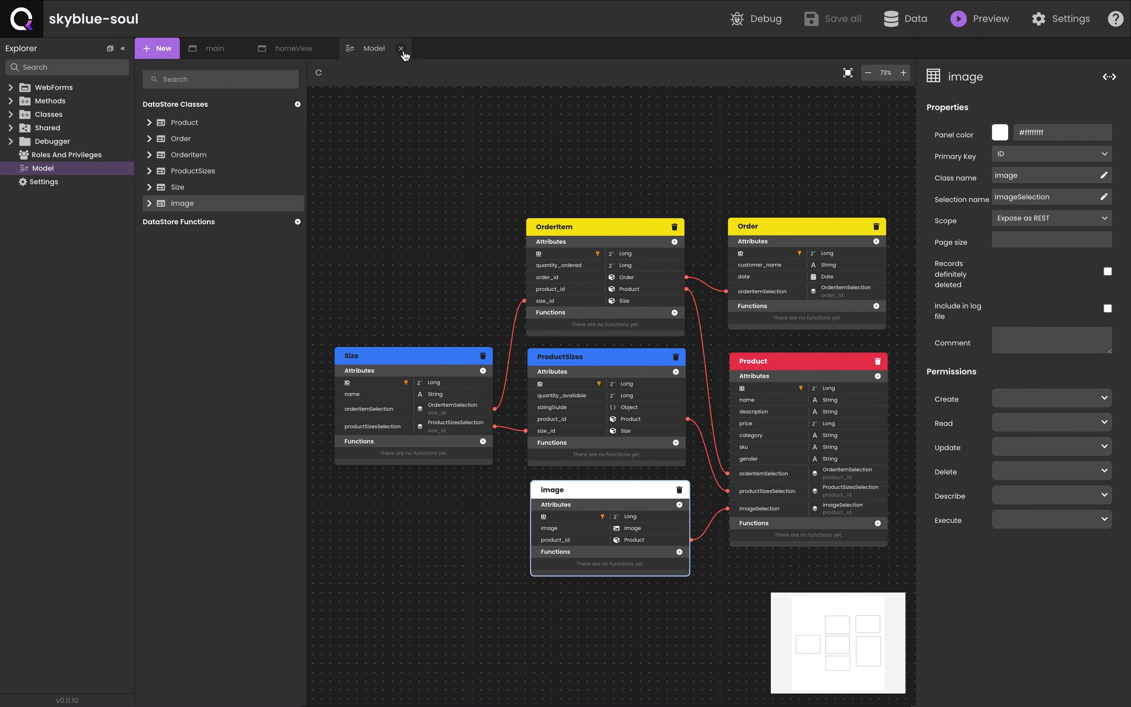
click(402, 49)
Step: Collapse the Explorer and add a Matrix component to the empty homeView webform
click(122, 48)
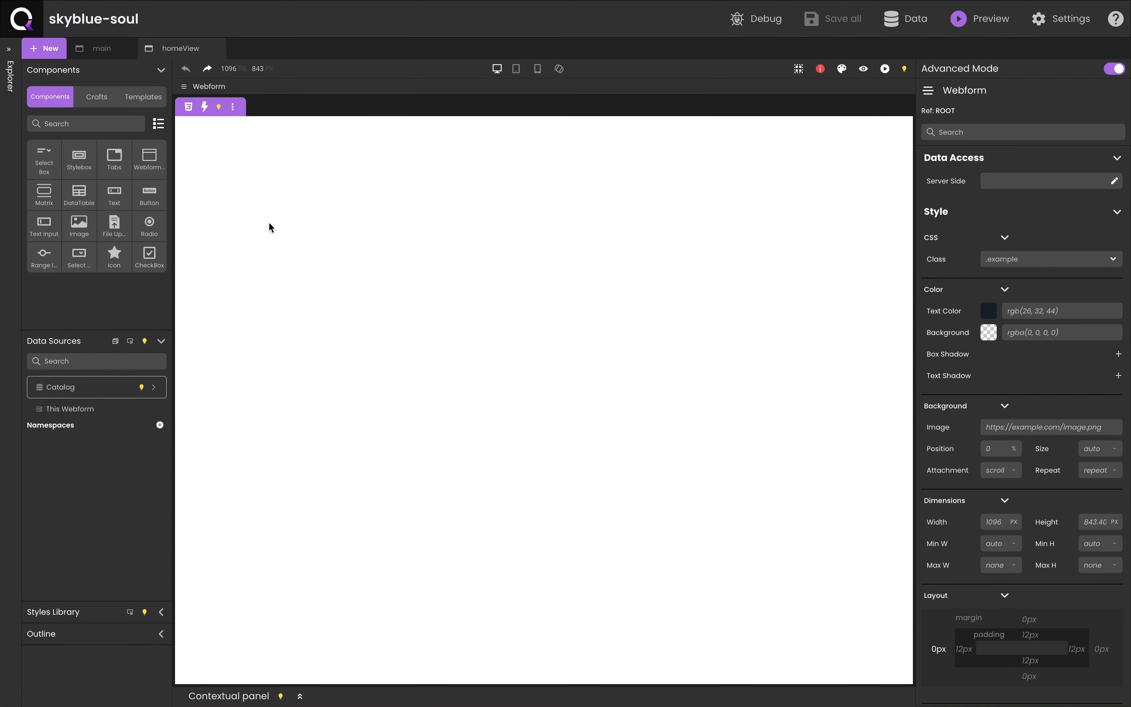
click(58, 186)
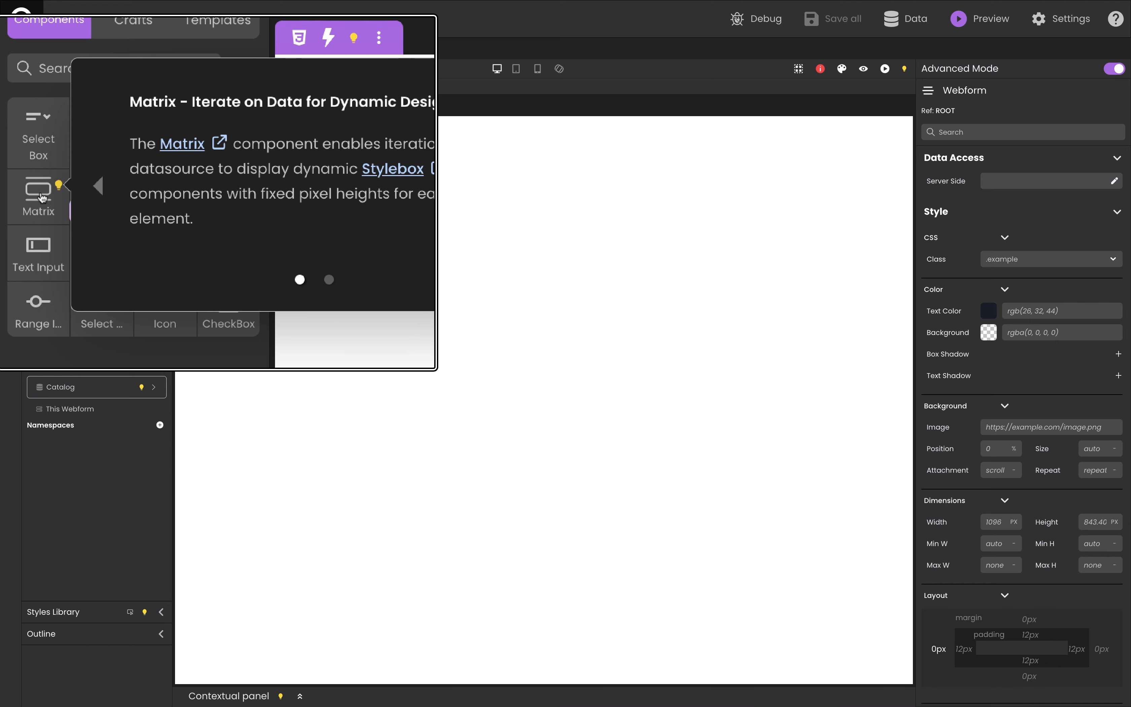
click(44, 192)
drag(44, 196, 382, 216)
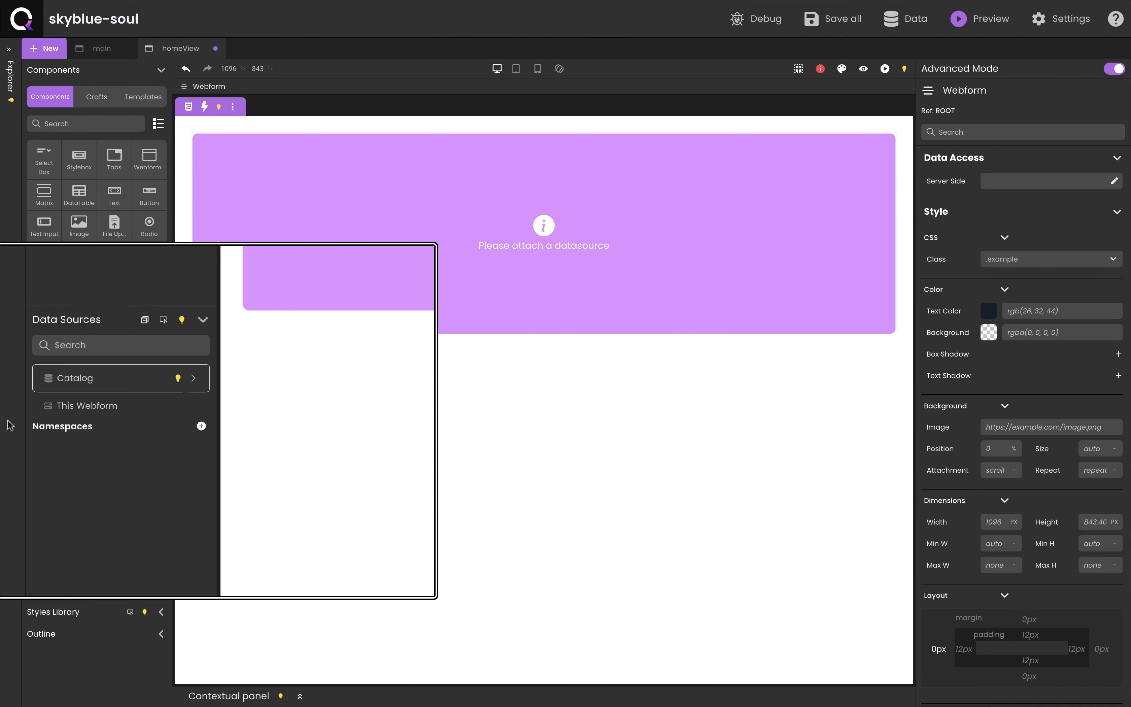
Step: Create the products datasource from the Product dataclass as an Entity Selection with initial value All in the ProductDataManagement namespace
click(193, 378)
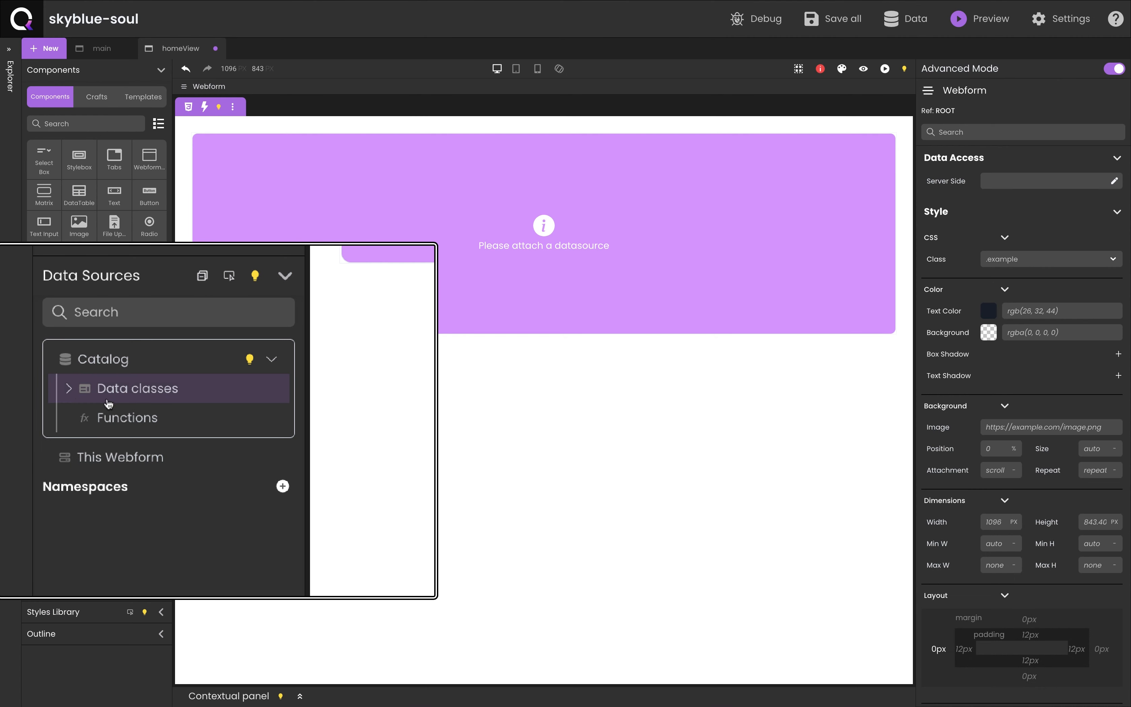
click(69, 388)
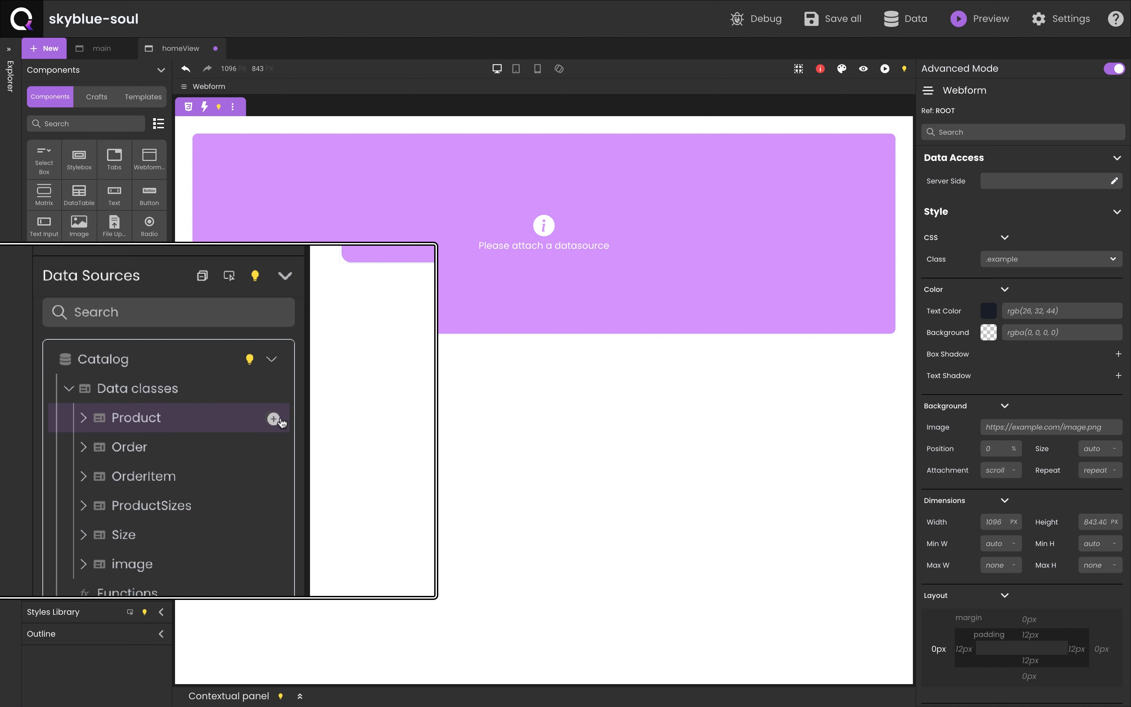
click(280, 421)
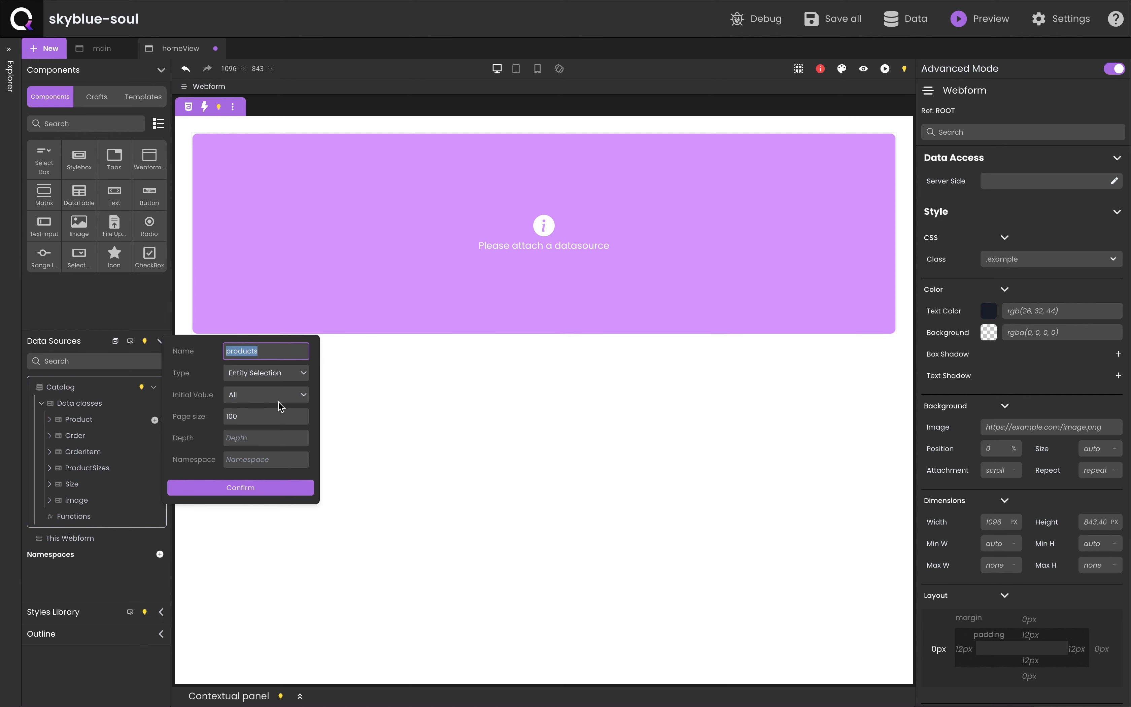
click(261, 374)
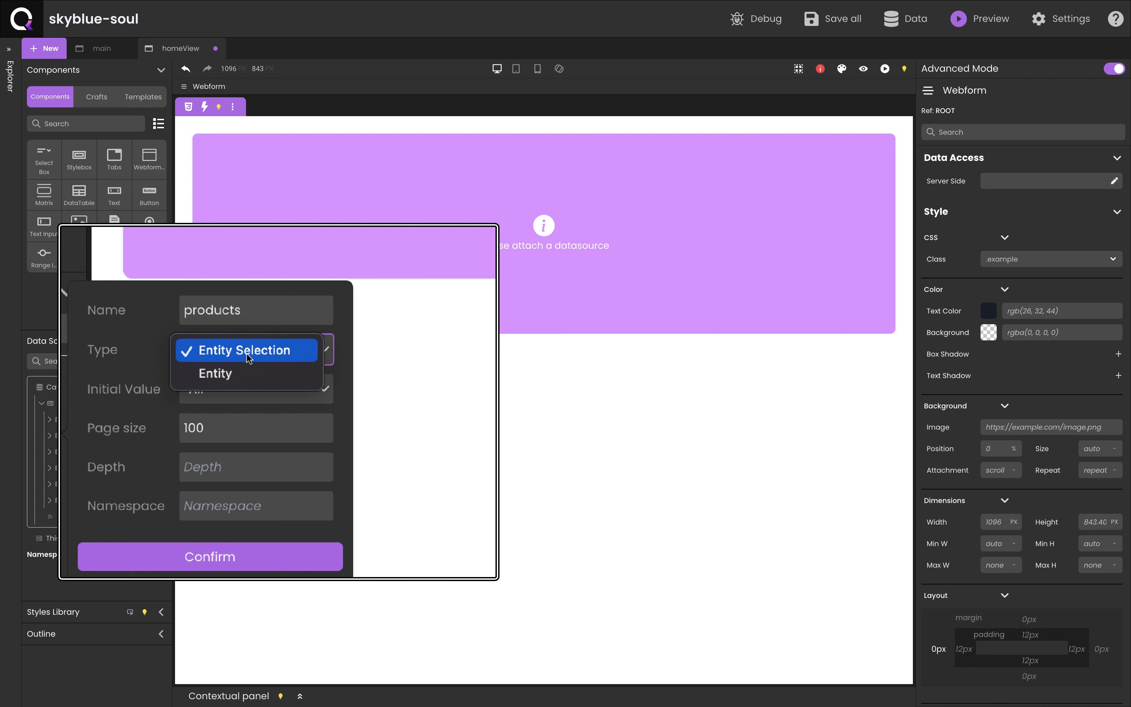
click(245, 353)
click(223, 389)
click(222, 390)
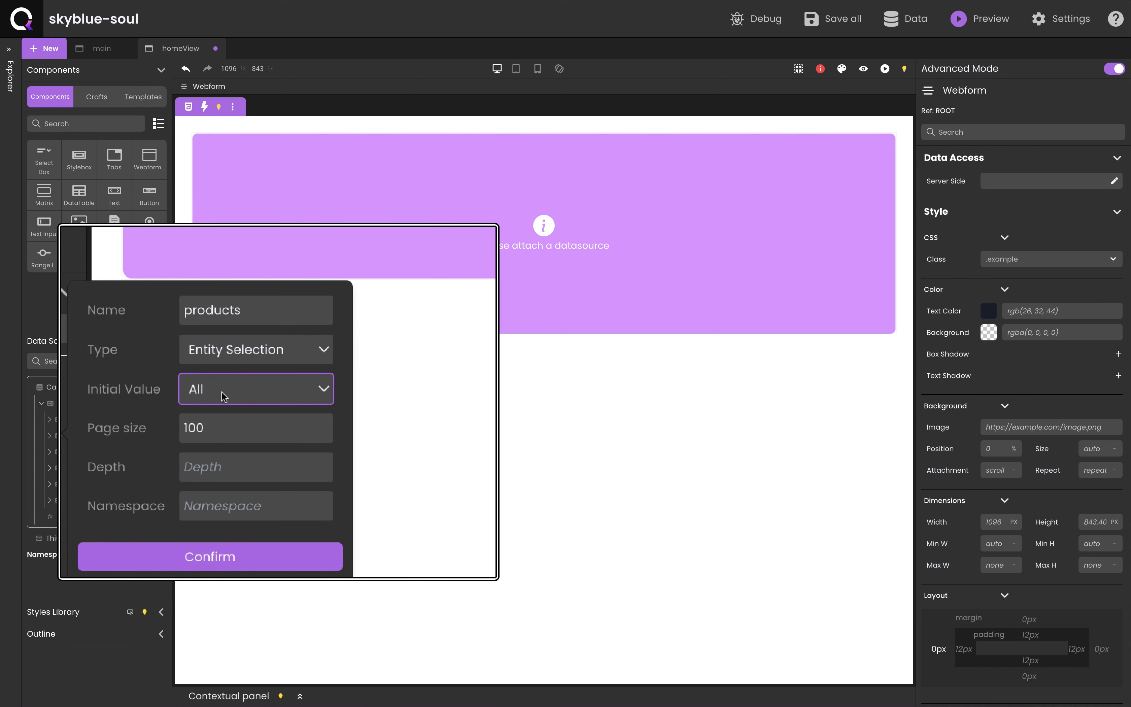
click(209, 513)
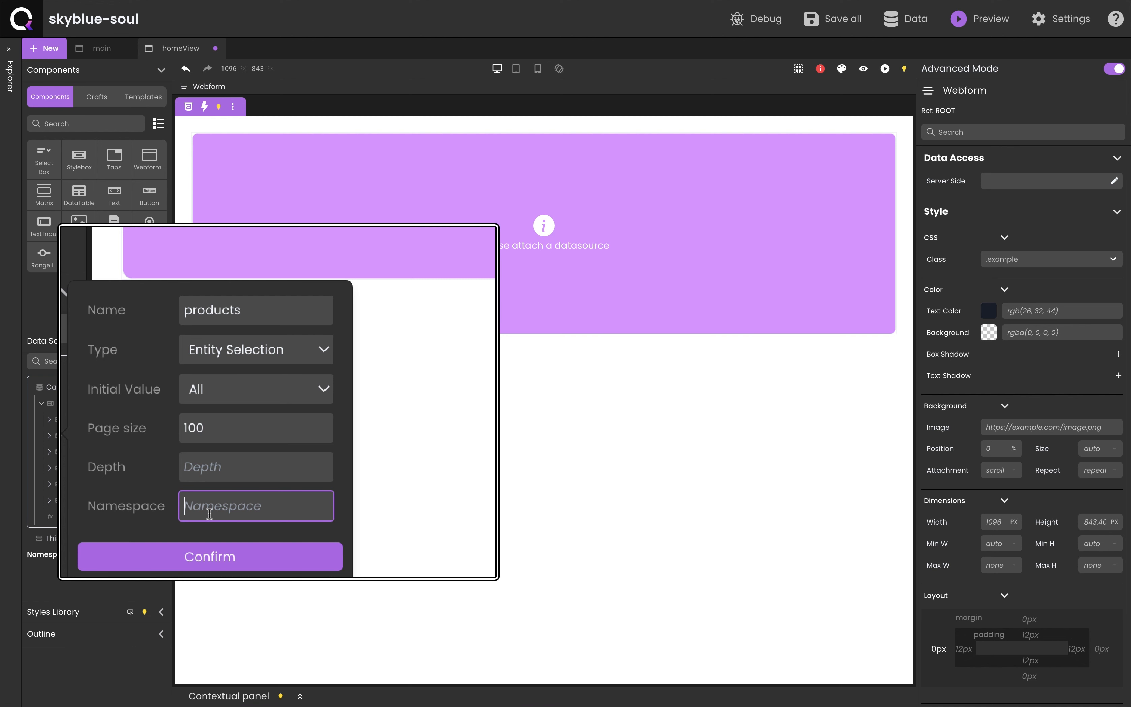
key(ctrl+v)
click(208, 560)
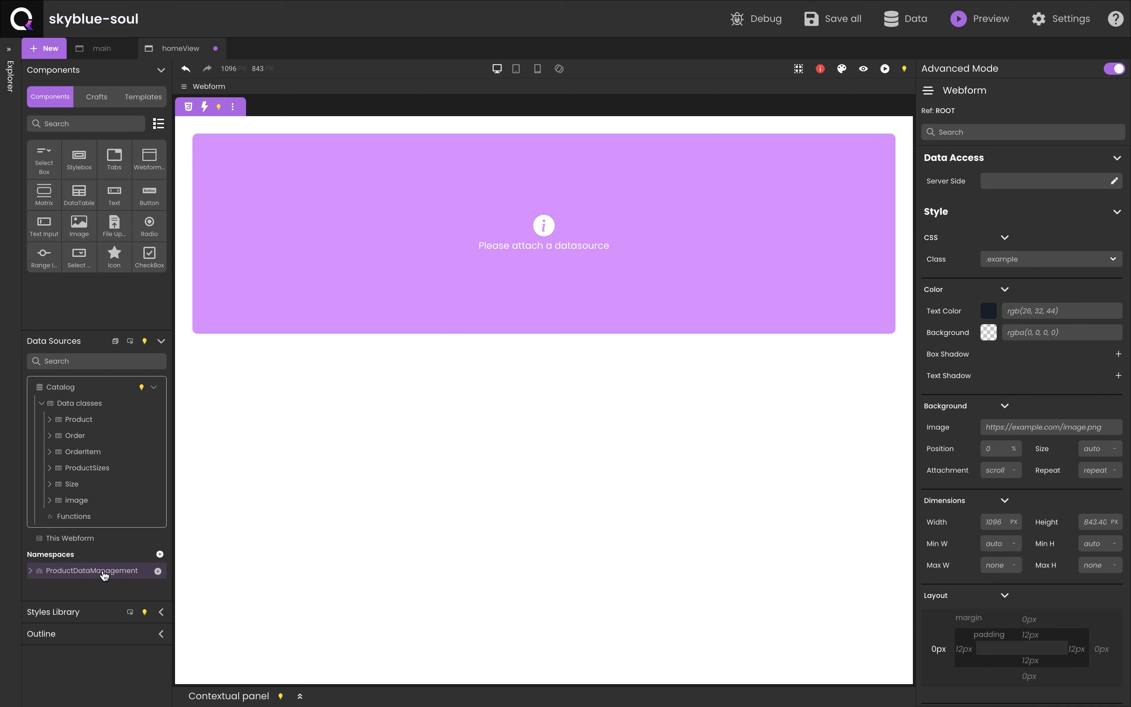
Step: Add a datasource named product to the ProductDataManagement namespace, with type Entity and dataclass Product
click(154, 390)
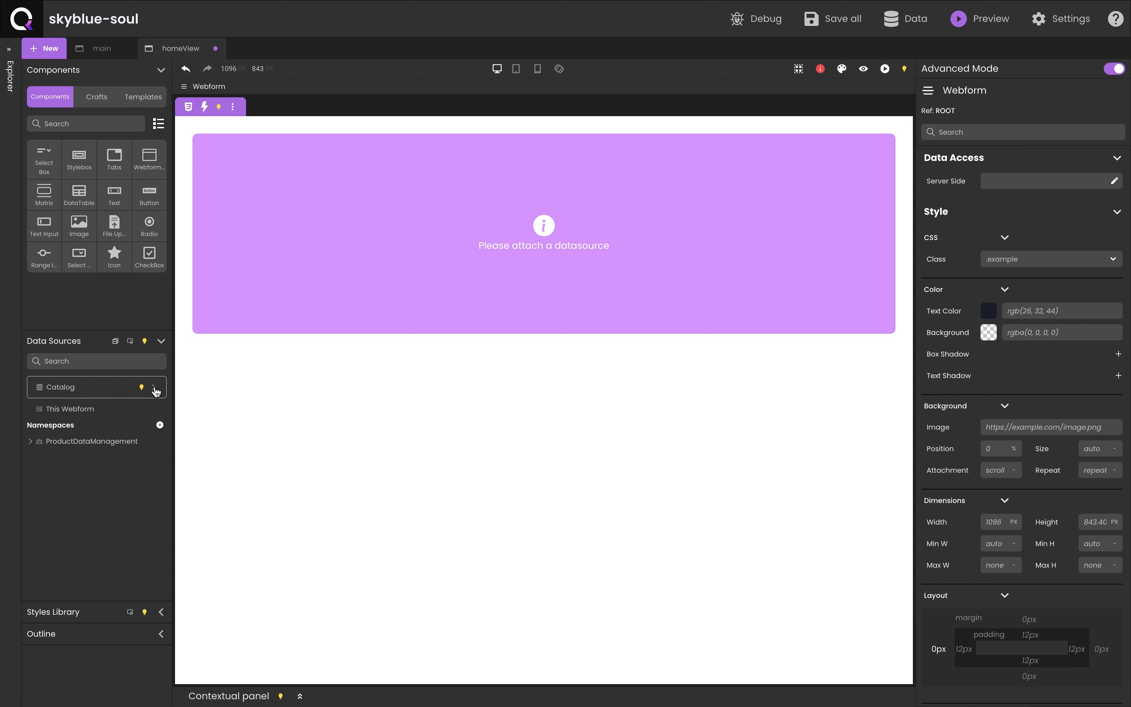
click(30, 442)
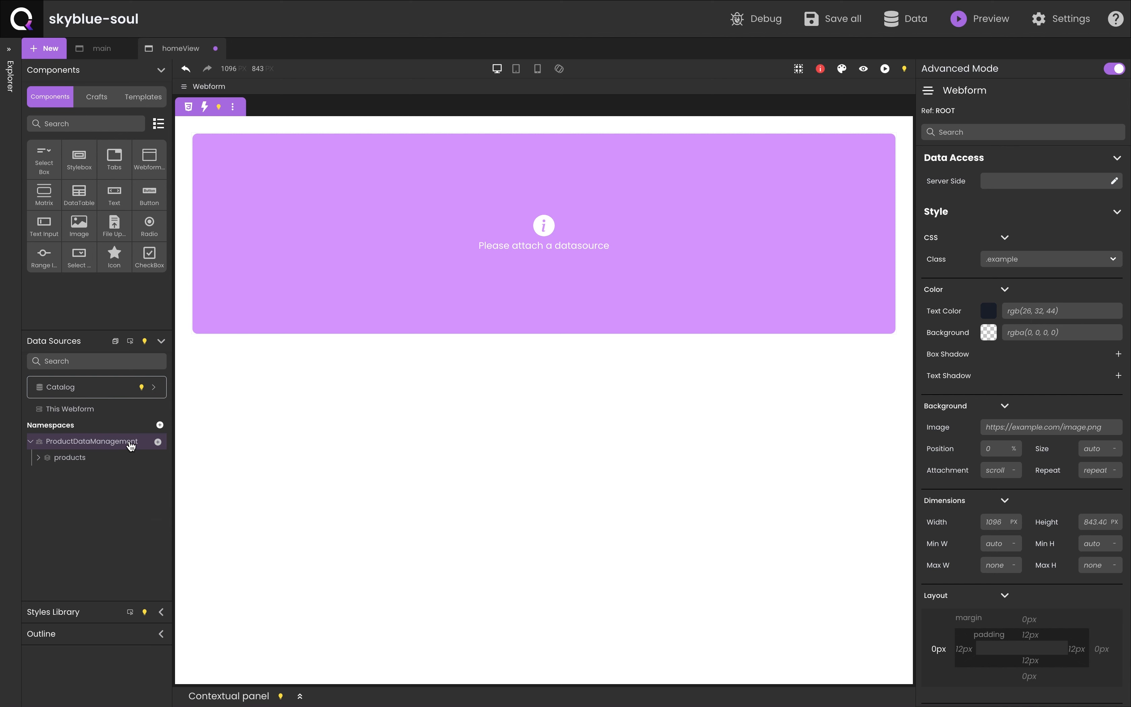
click(158, 441)
text(product)
click(279, 421)
click(273, 395)
click(255, 412)
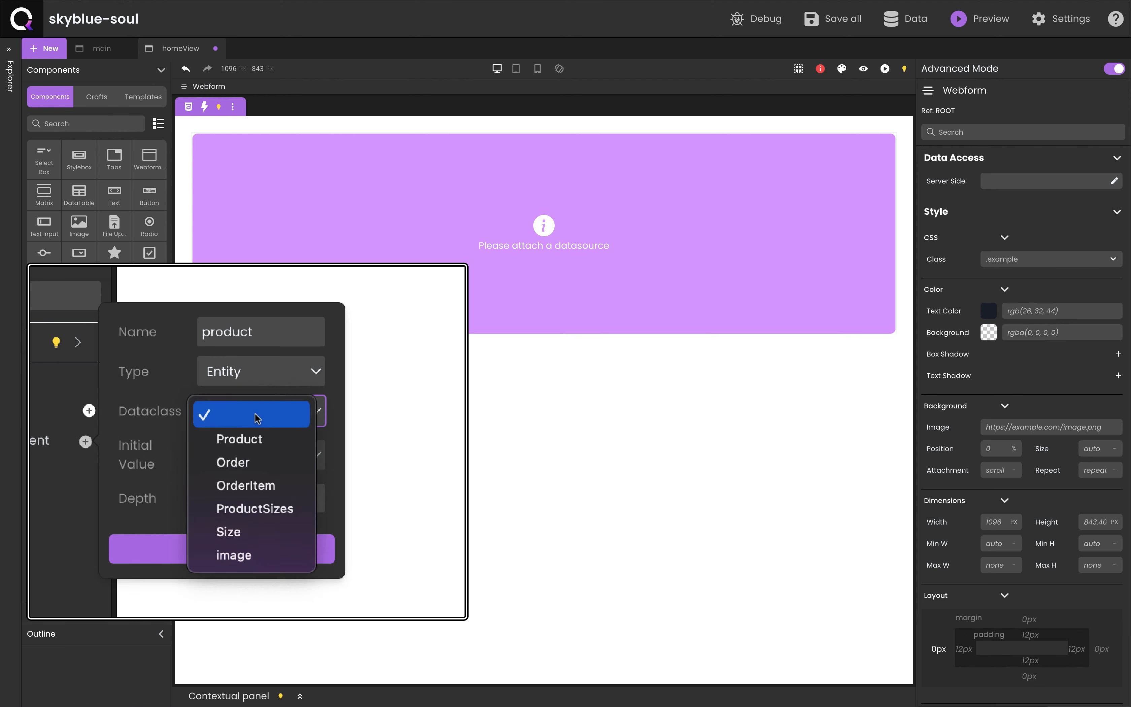
click(254, 439)
click(236, 555)
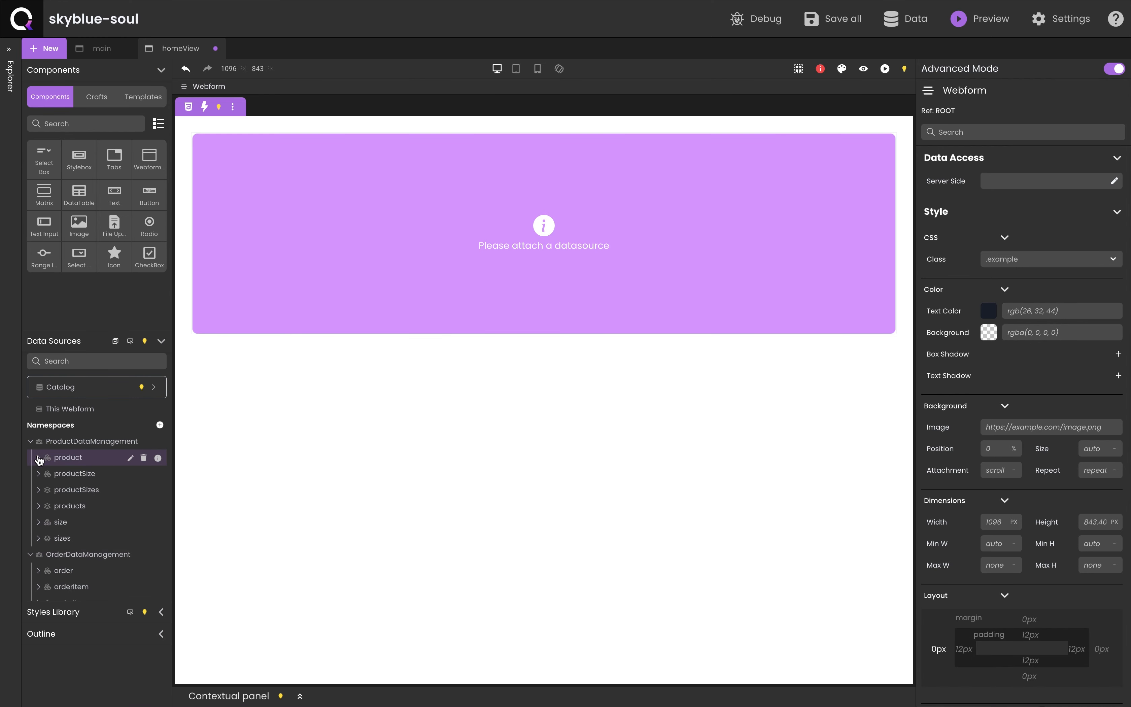
Step: Attach the products datasource to the Matrix and set its selected element to product
click(38, 458)
click(47, 474)
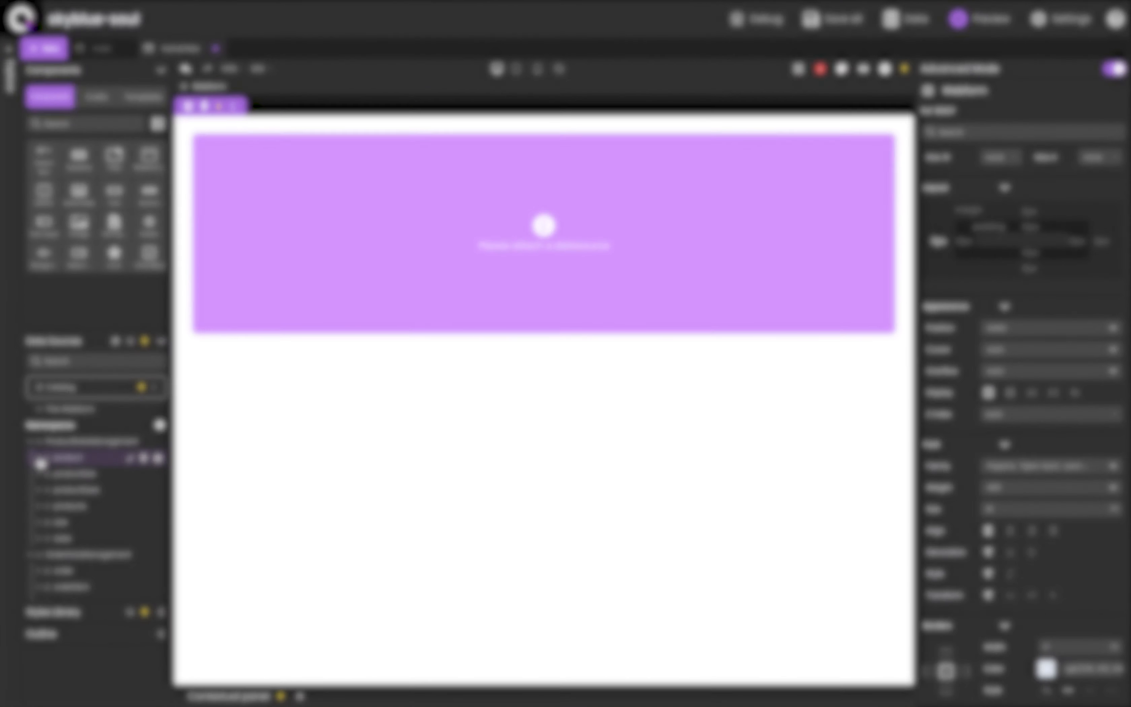
drag(99, 507, 548, 215)
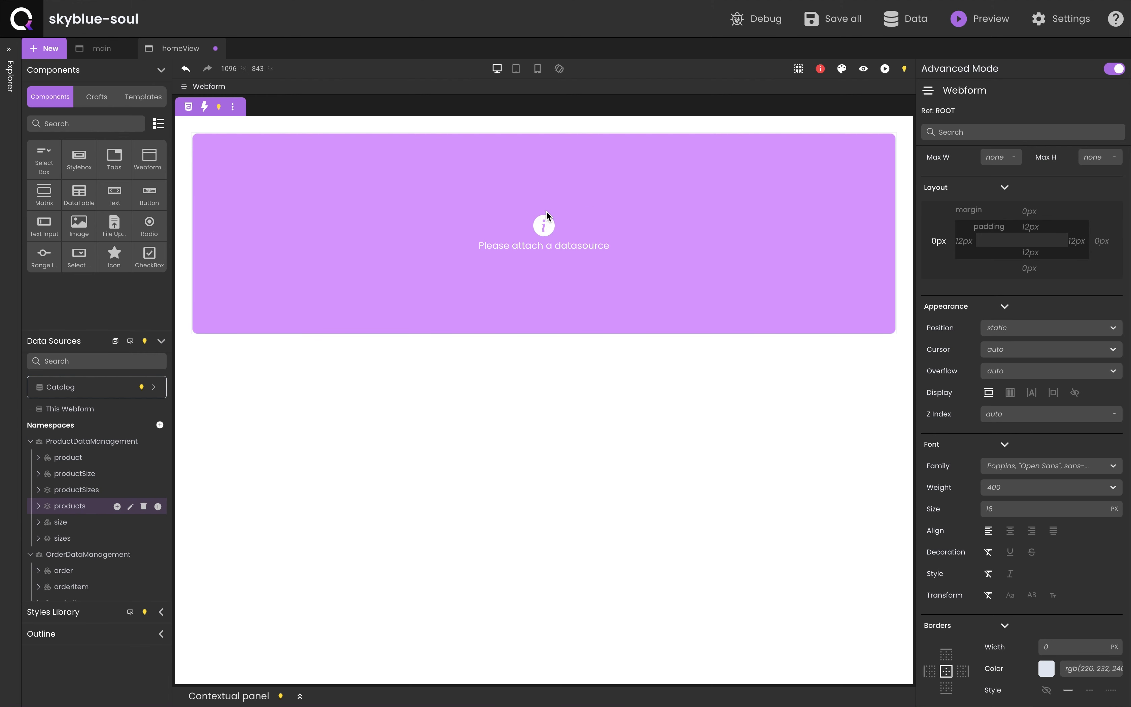
click(549, 217)
click(1041, 271)
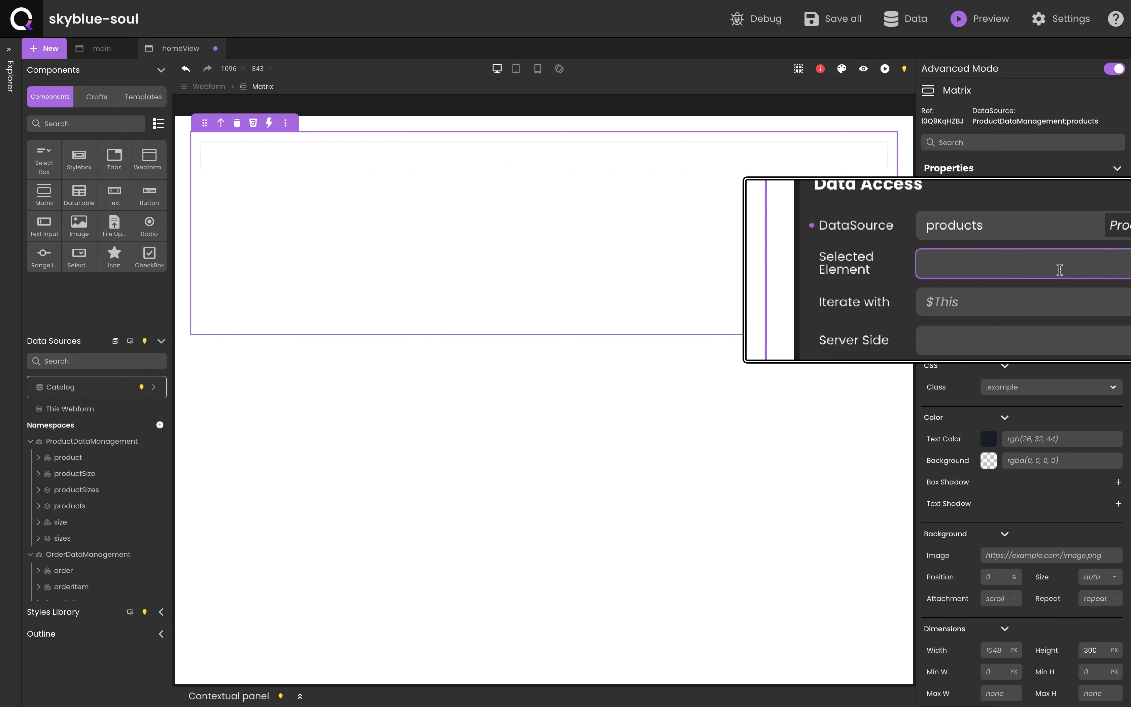
text(pro)
click(1023, 322)
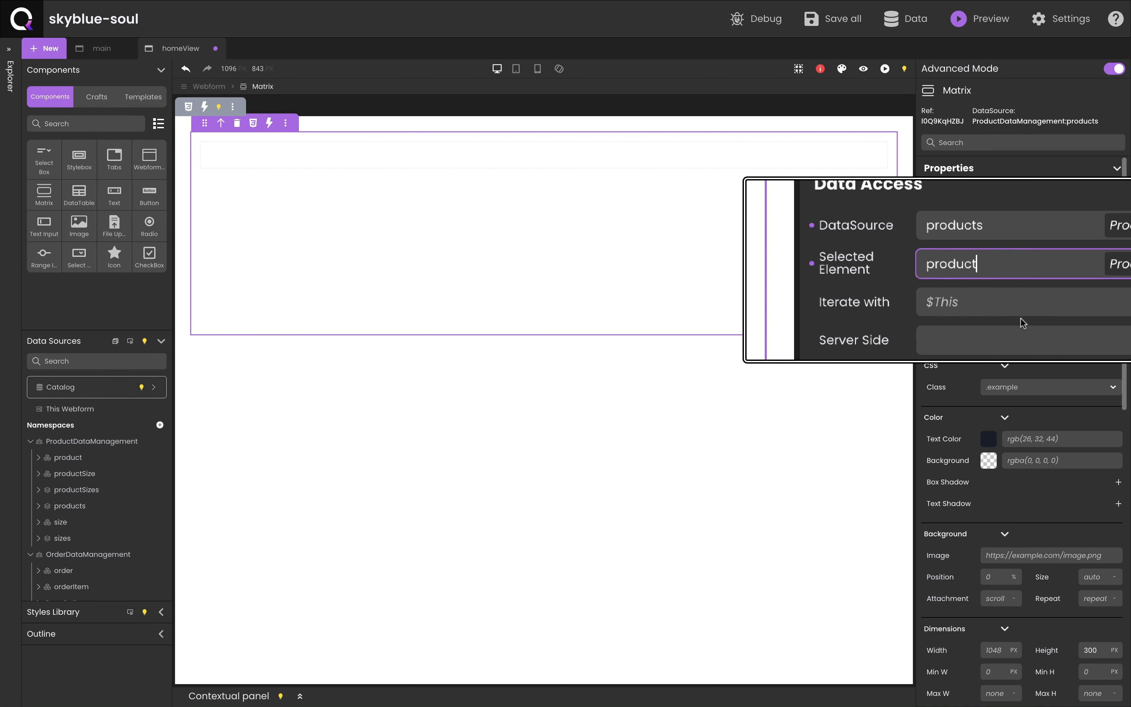
Step: Add a Text component inside the Matrix's Stylebox and bind it to $This.name with the display text "name"
click(314, 158)
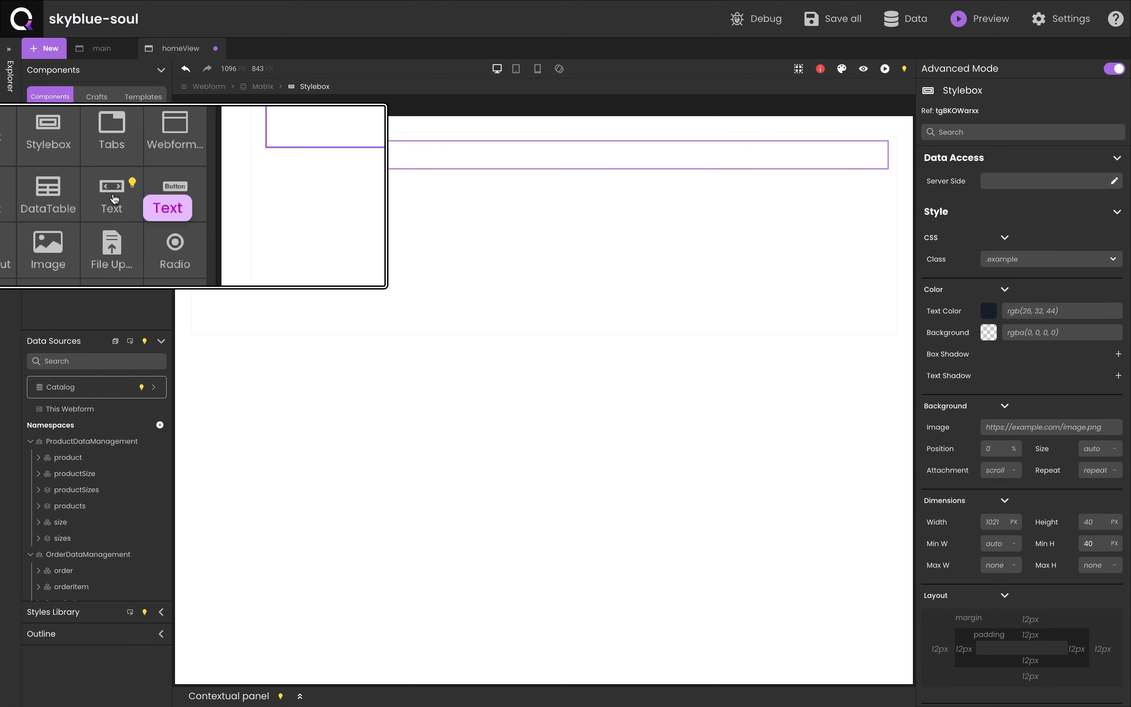
drag(115, 192, 244, 156)
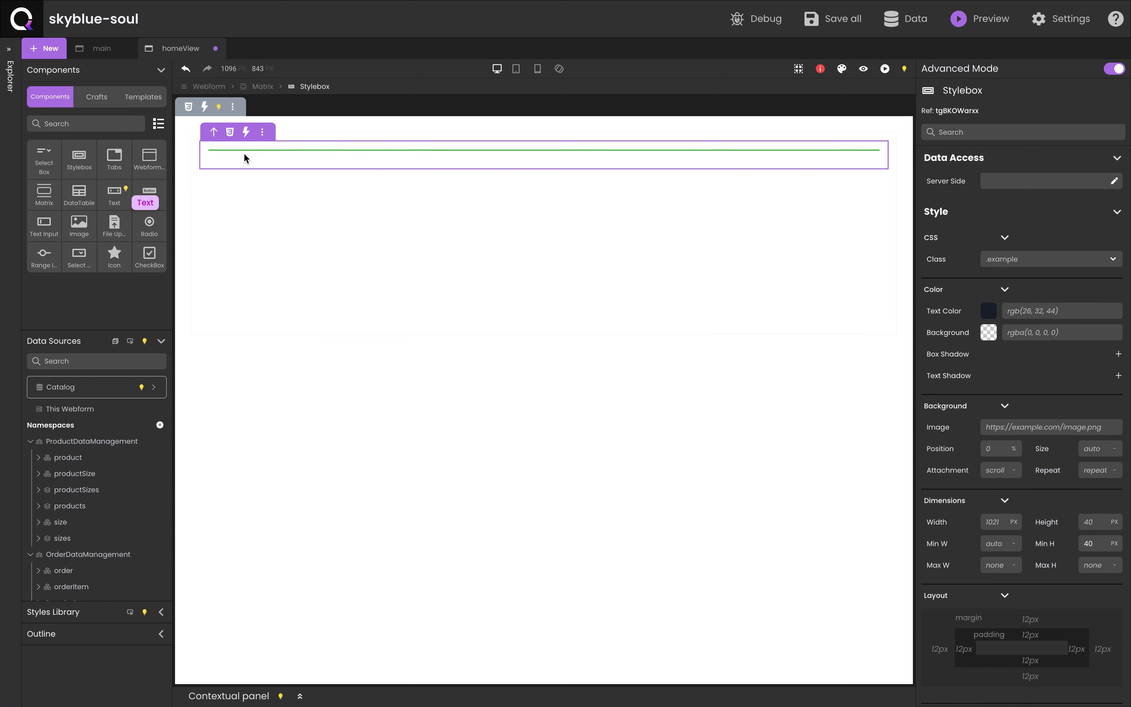
triple_click(244, 155)
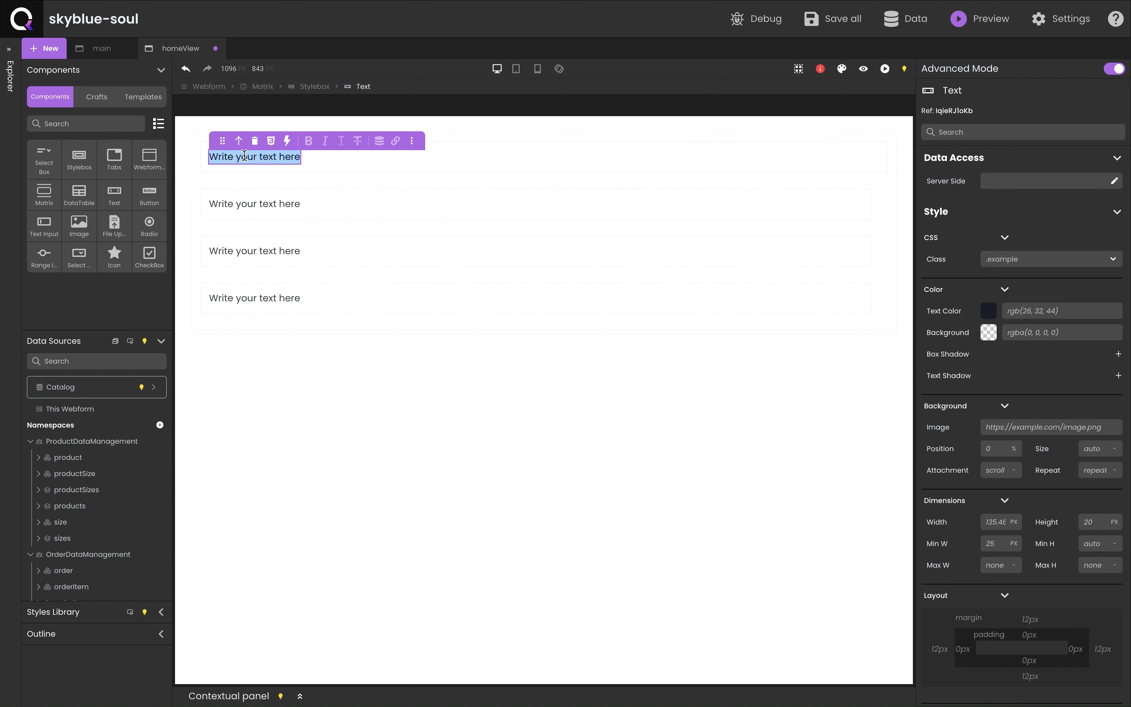
click(381, 149)
triple_click(322, 210)
text(name)
click(307, 252)
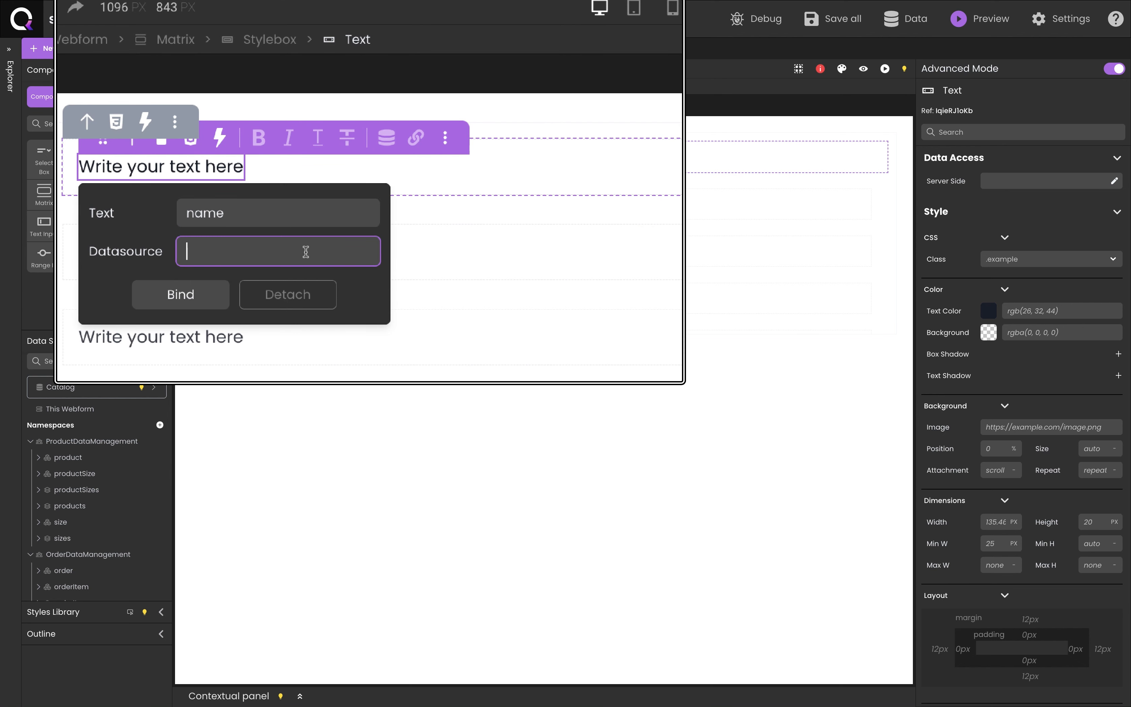
text($)
key(Down)
key(Return)
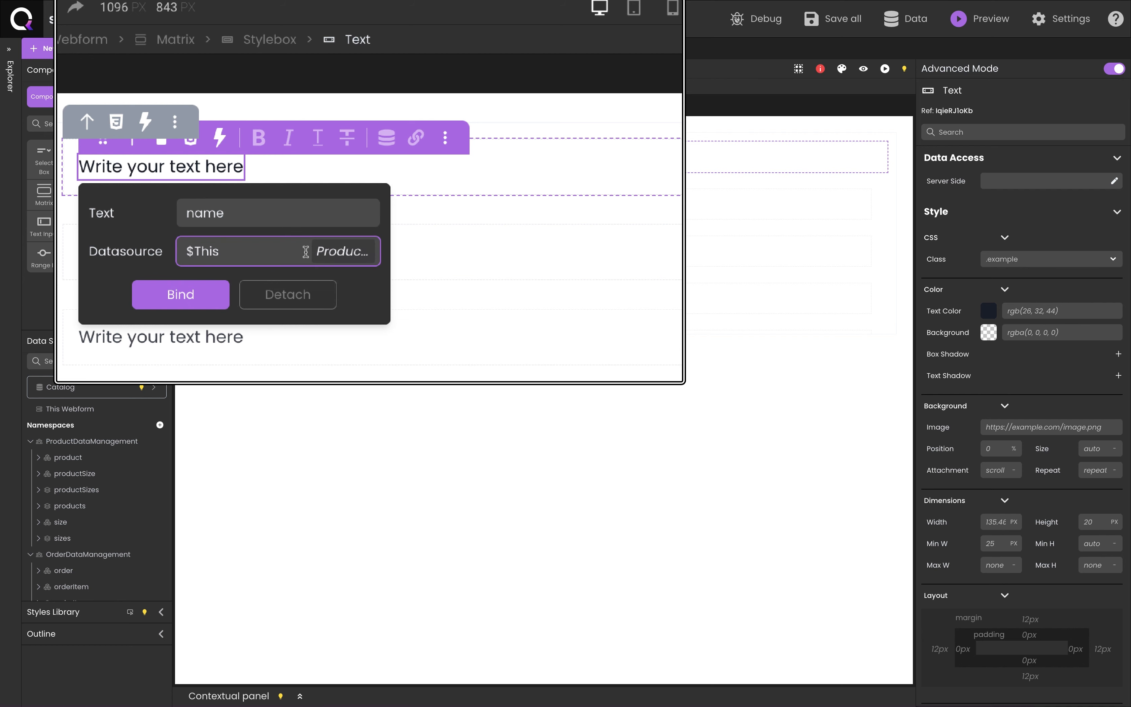
text(.n)
click(264, 285)
click(209, 330)
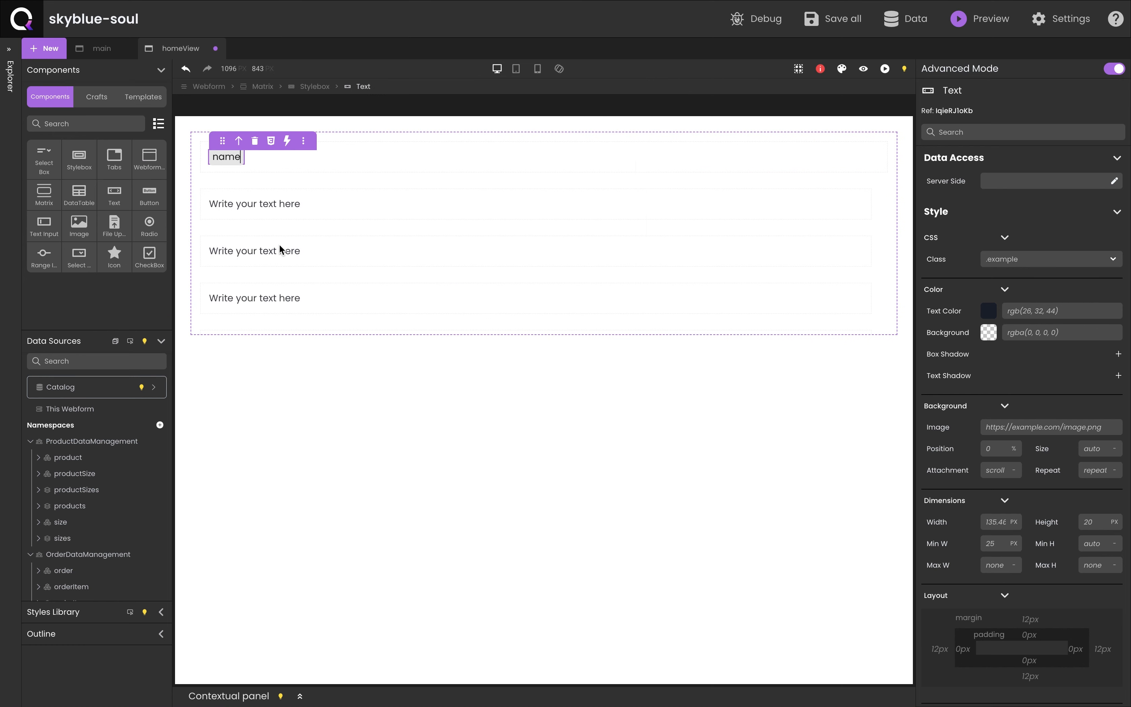
Step: Place the products' price attribute beside the name in the Stylebox, label it "price" and prefix it with "$"
click(48, 510)
scroll(56, 491, down, 3)
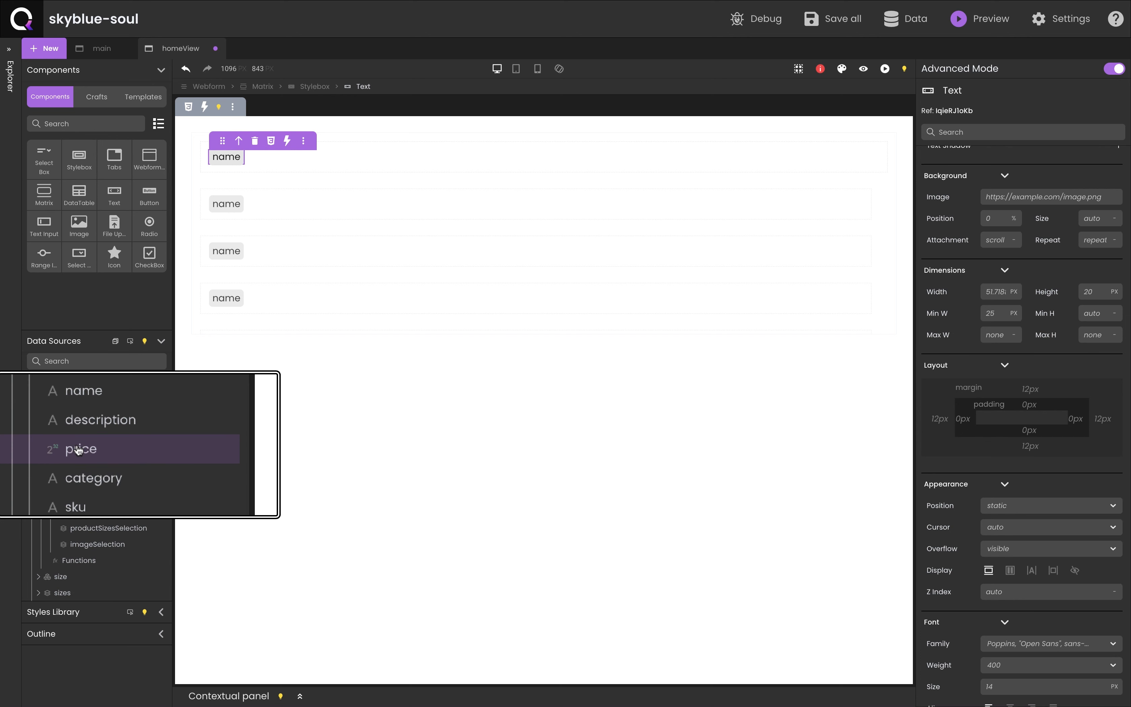
drag(77, 447, 272, 169)
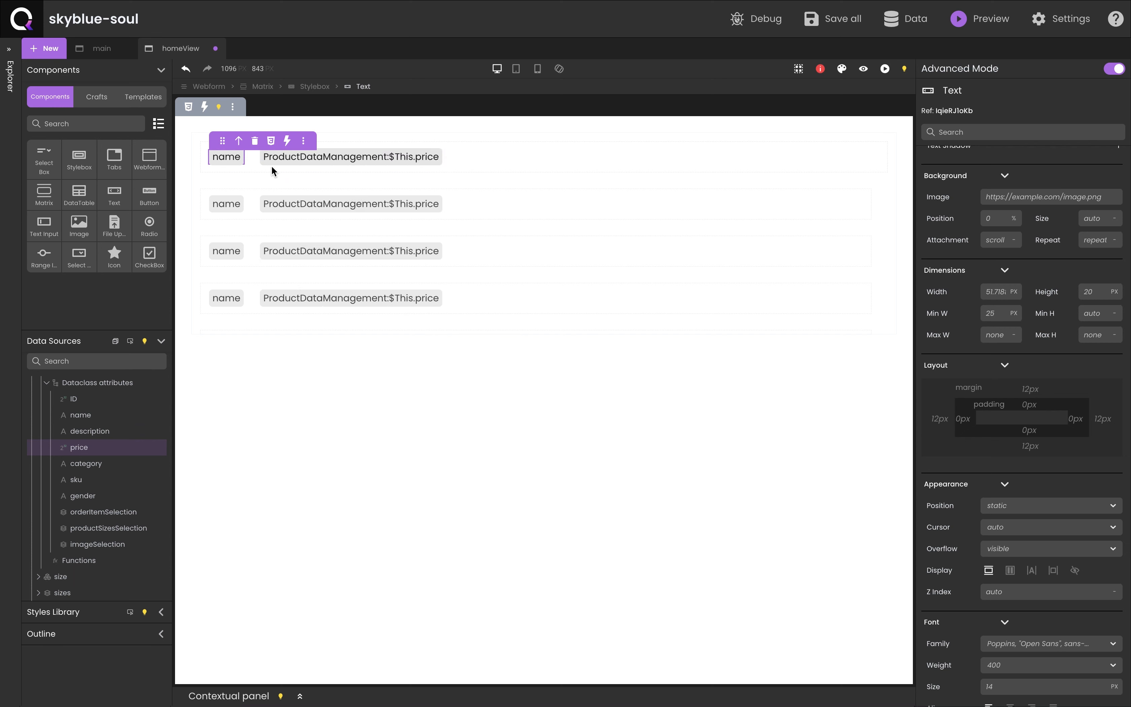
double_click(416, 157)
triple_click(416, 182)
text(price)
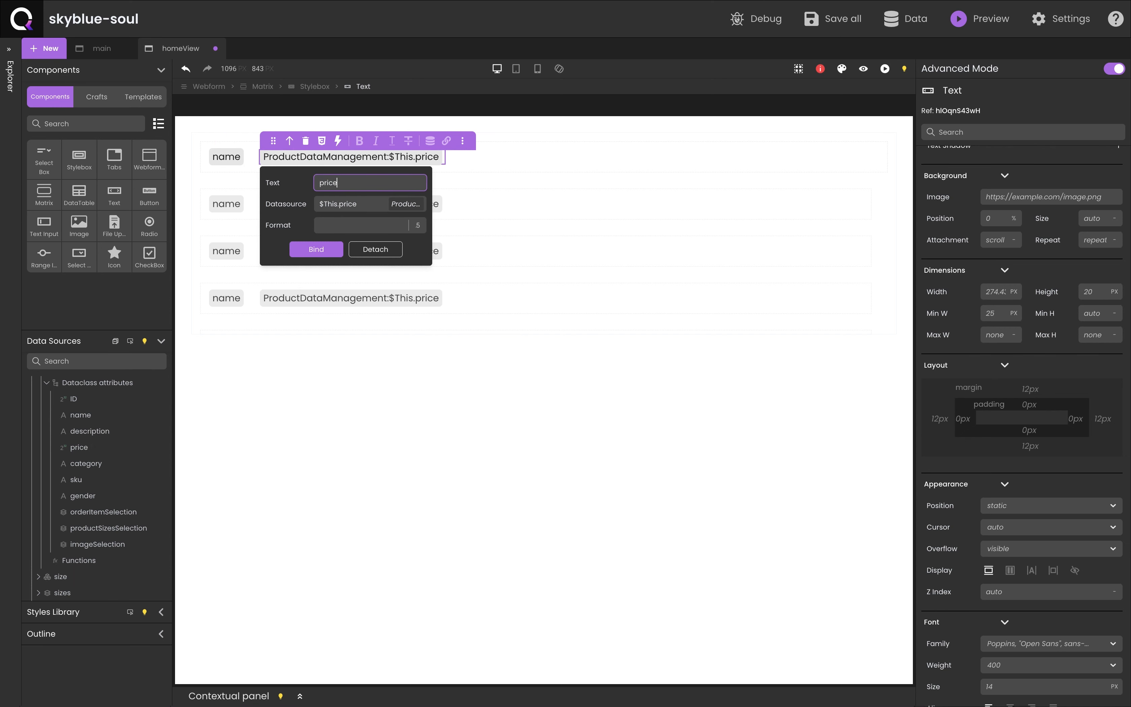
click(316, 249)
text($)
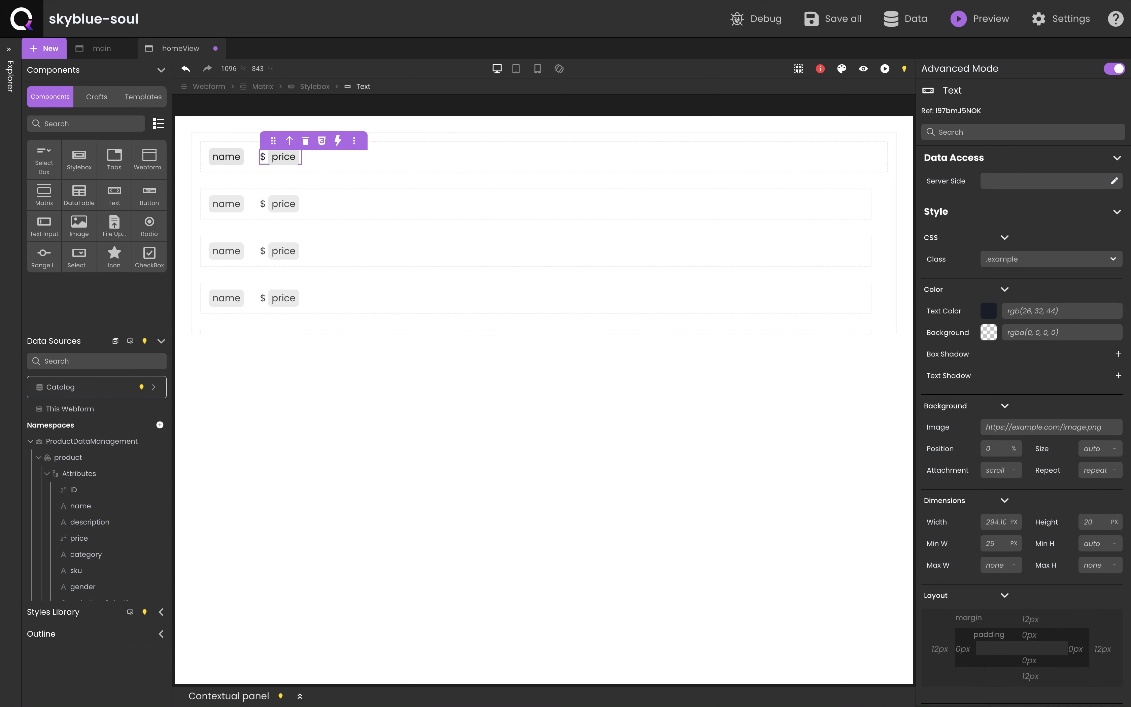
Step: Set the margin of the price text to 0 px on all sides
scroll(952, 358, down, 4)
click(952, 359)
click(946, 472)
click(989, 470)
text(0)
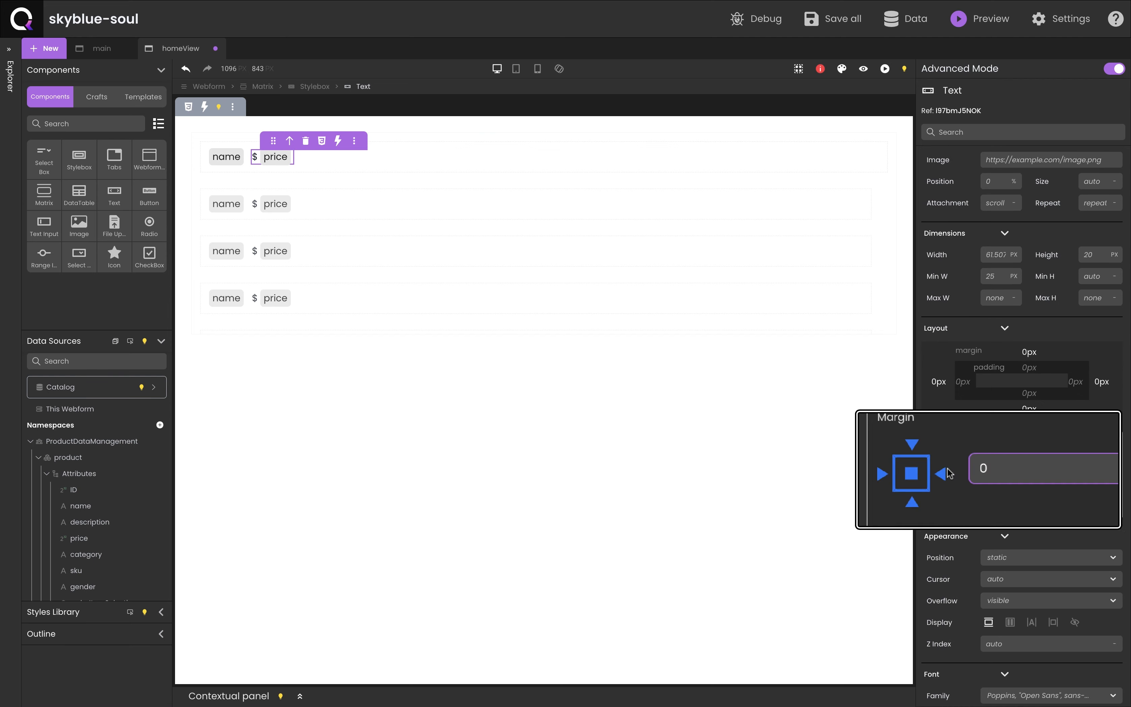
scroll(952, 348, down, 5)
click(1035, 407)
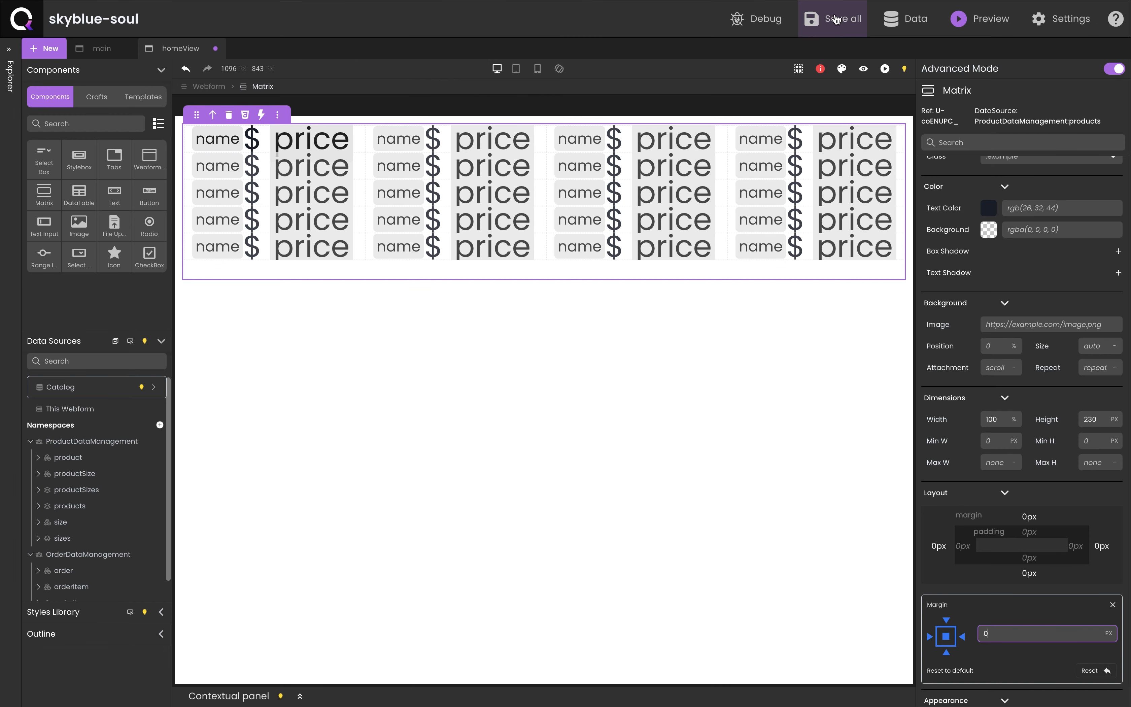
Step: Save all changes and preview the product list in the homeView webform
click(837, 20)
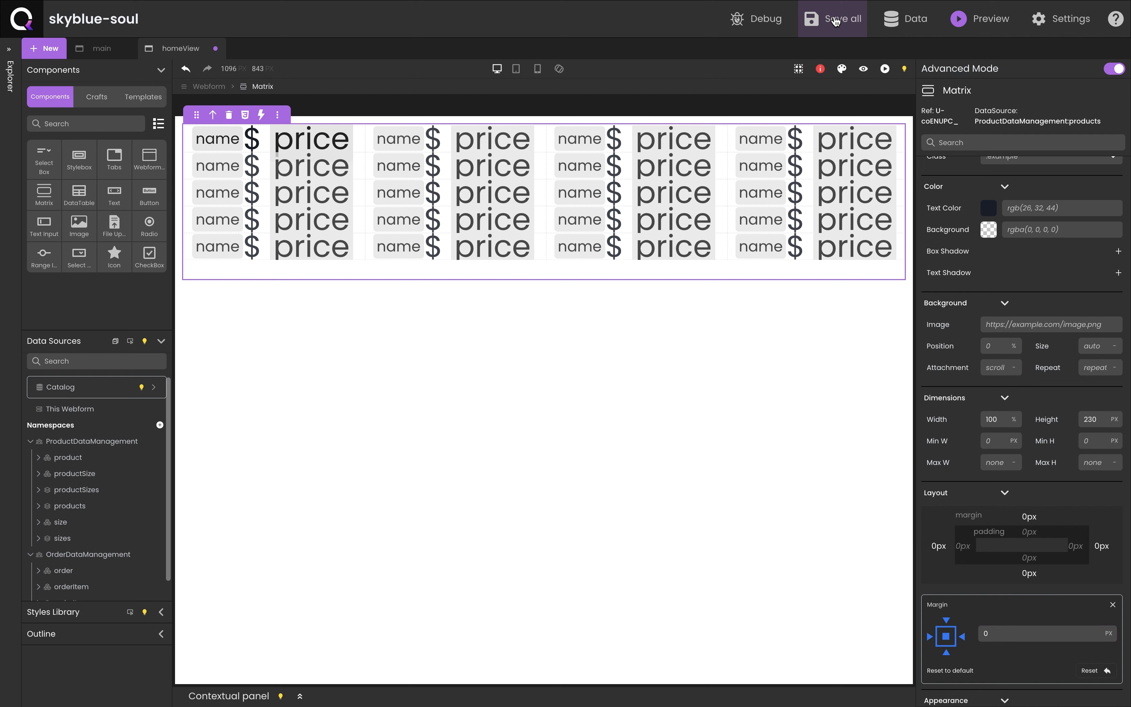
click(865, 71)
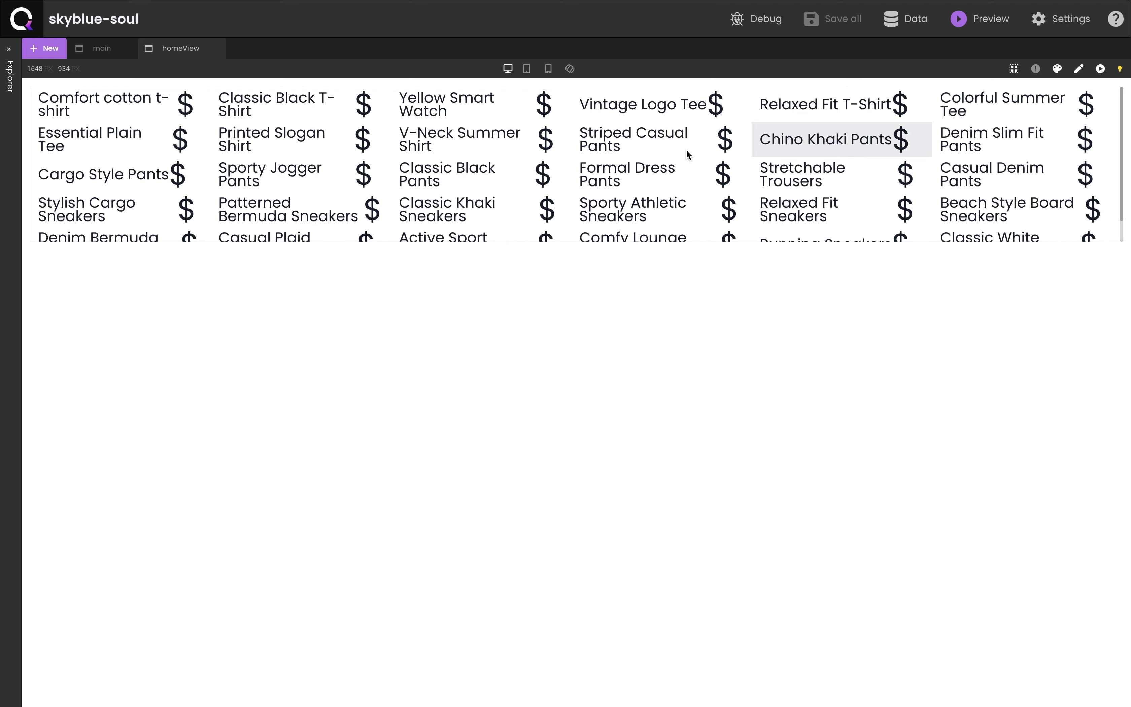
scroll(545, 177, down, 2)
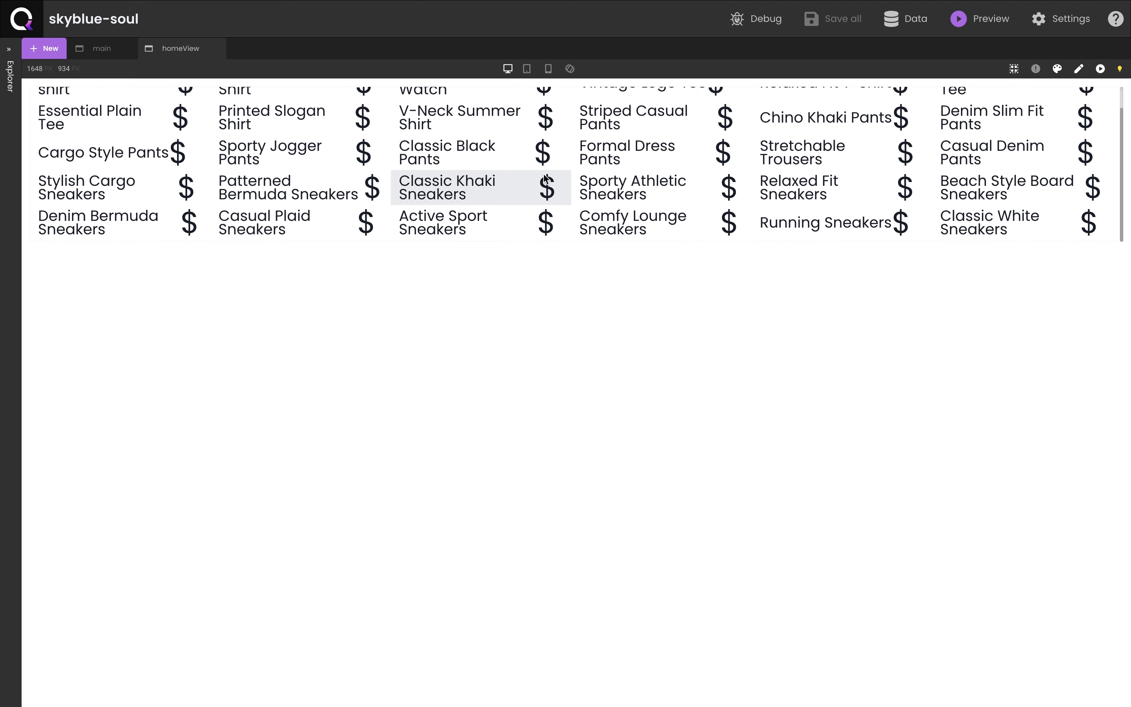
scroll(545, 178, up, 2)
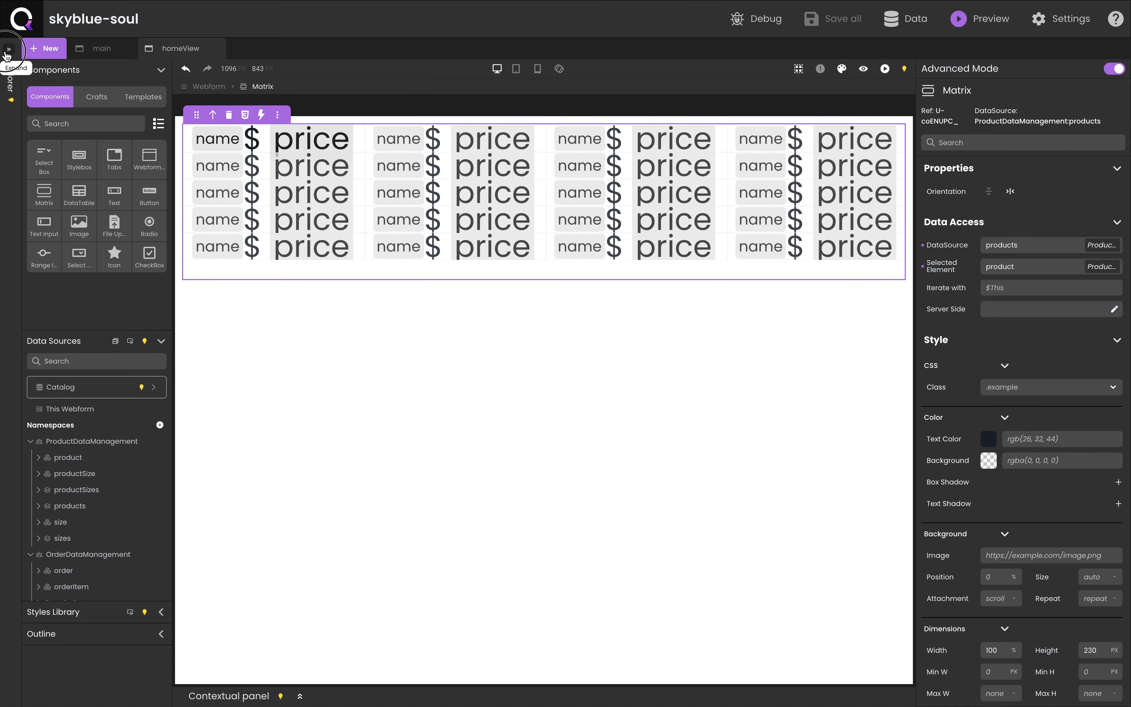
Step: Open the Model editor from the Explorer, select the Product dataclass and open its Product class code
click(14, 70)
click(32, 169)
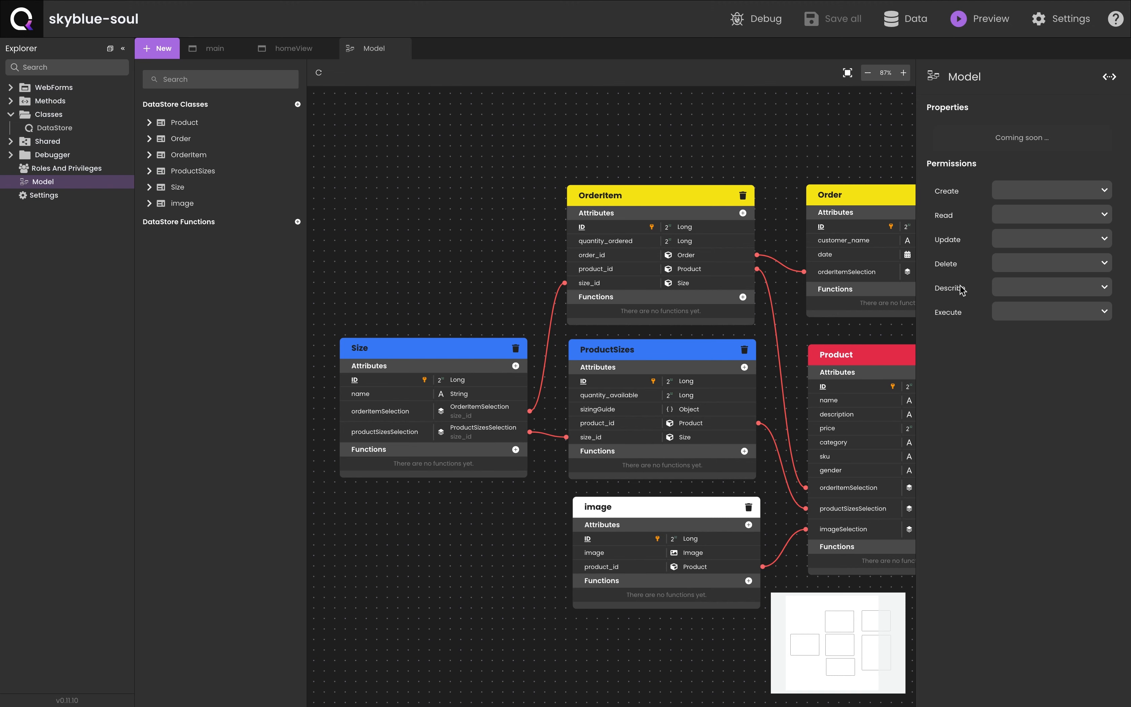
click(865, 356)
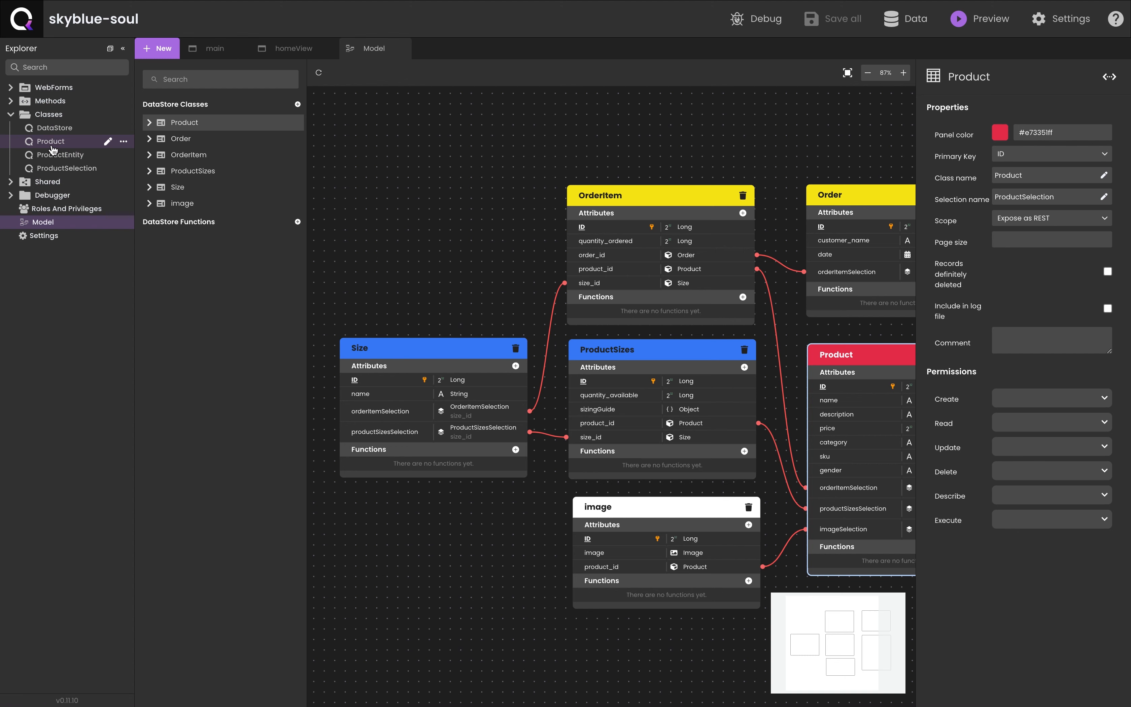
click(52, 140)
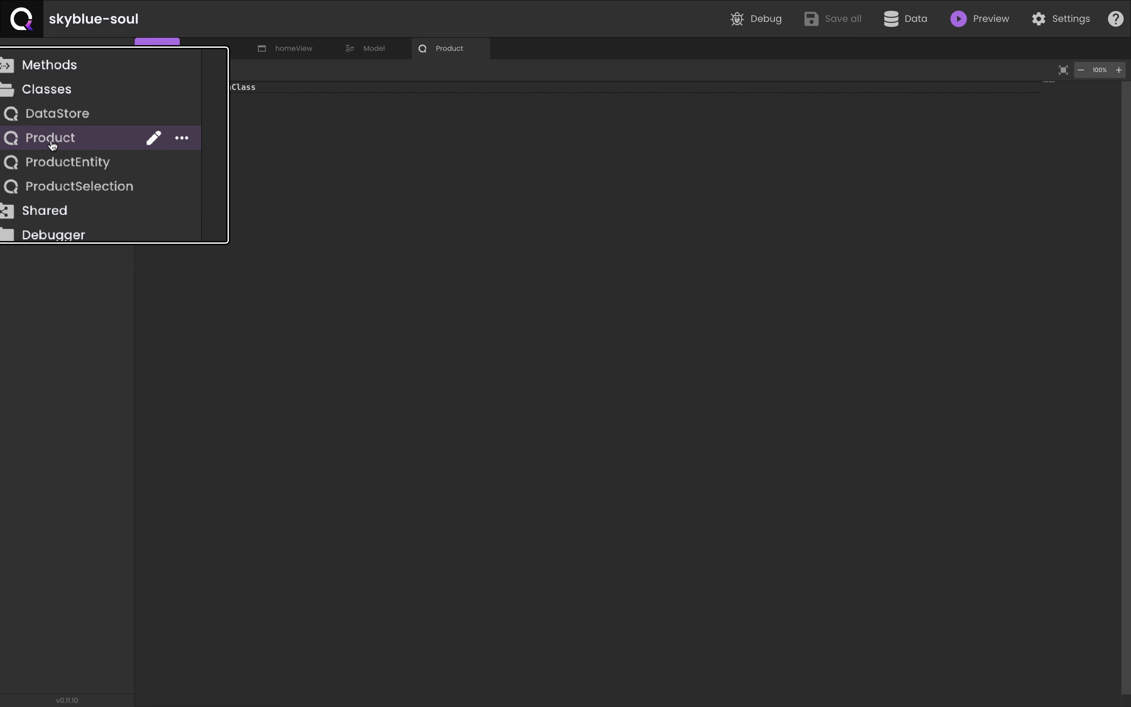
Step: Write the exposed function get_top_ordered_products(num_products : integer), returning the first num_products products ordered by summed quantity_ordered, descending
click(250, 100)
text(exposed function get_top_ordered_products(num_products : integer) : cs.ProductSelection     var products : cs.ProductSelection      products = ds.Product.all().orderByFormula("this.orderItemSelection.sum(\"quantity_ordered\")", kDescending).slice(0, num_products)      return products)
double_click(193, 108)
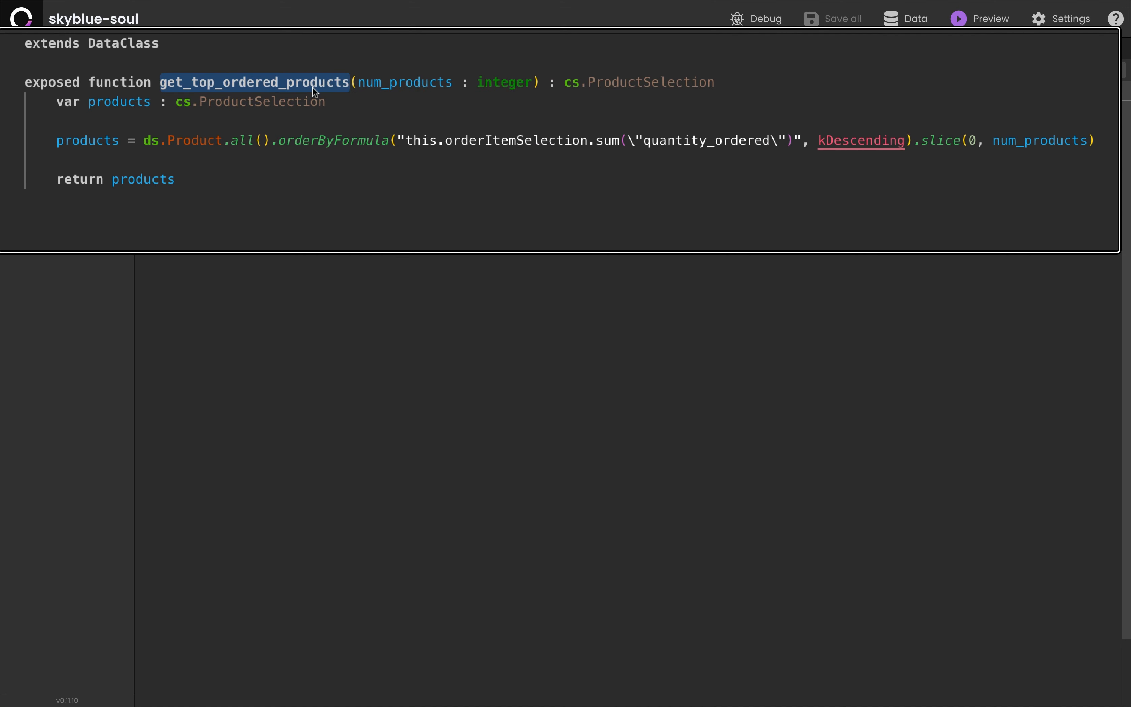
Step: Review the parameter, return type and query chain of get_top_ordered_products, and close the Product class
double_click(411, 83)
double_click(596, 84)
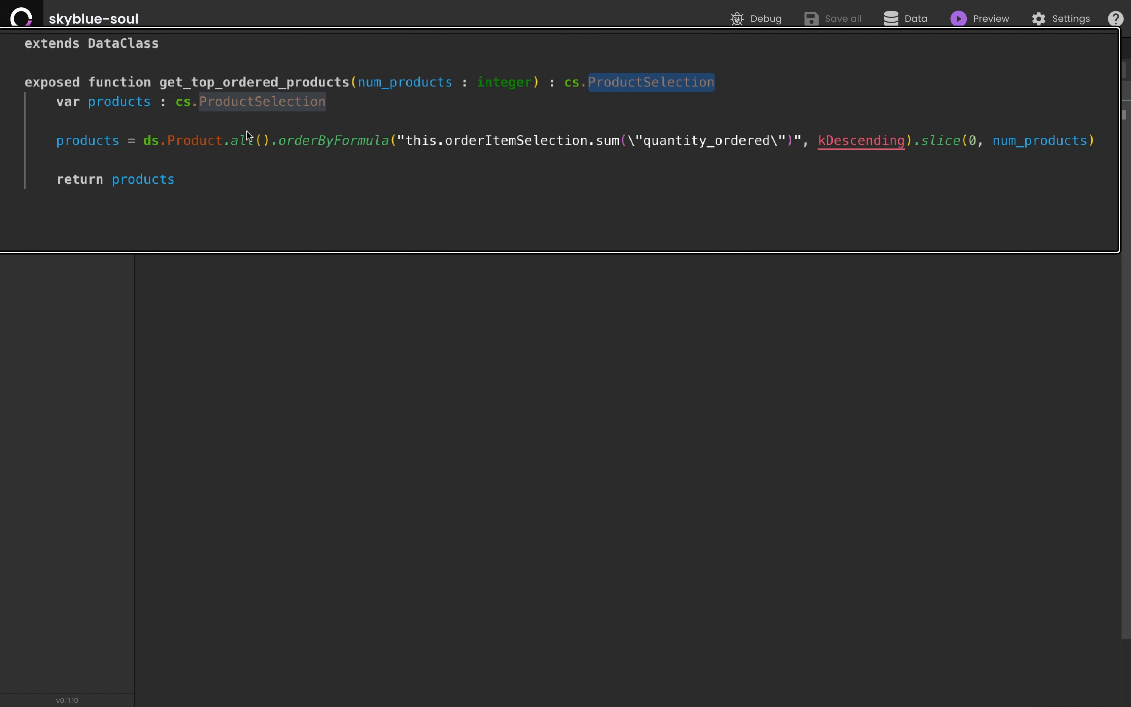
double_click(243, 141)
double_click(354, 141)
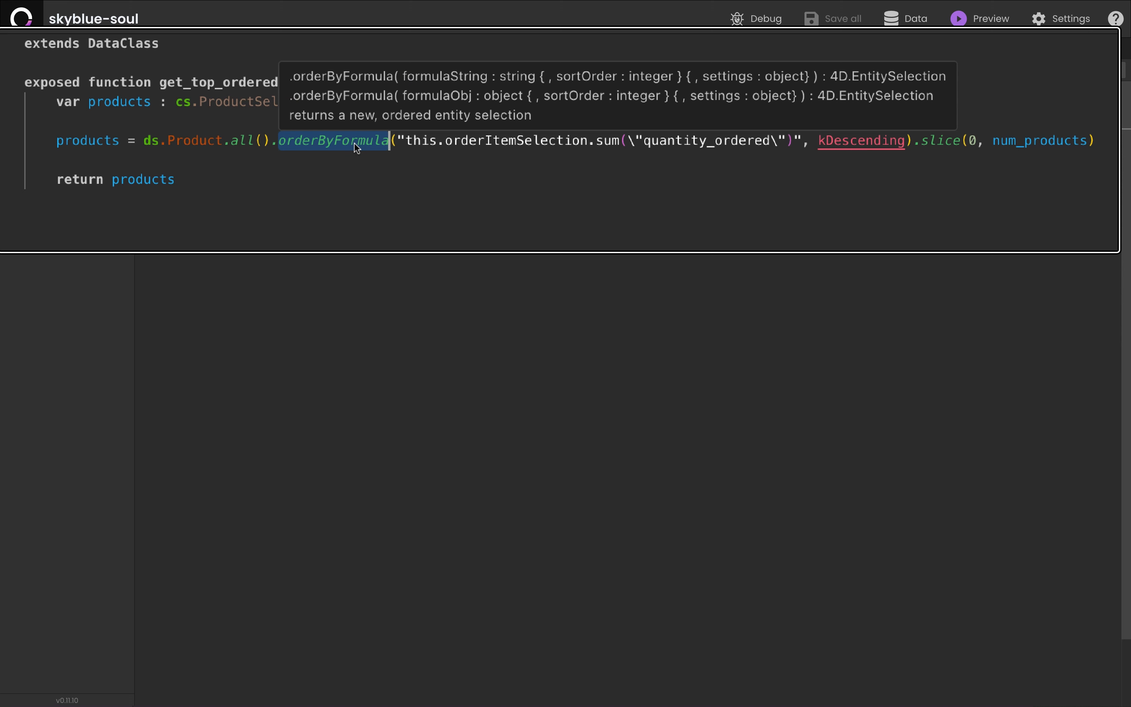
double_click(942, 141)
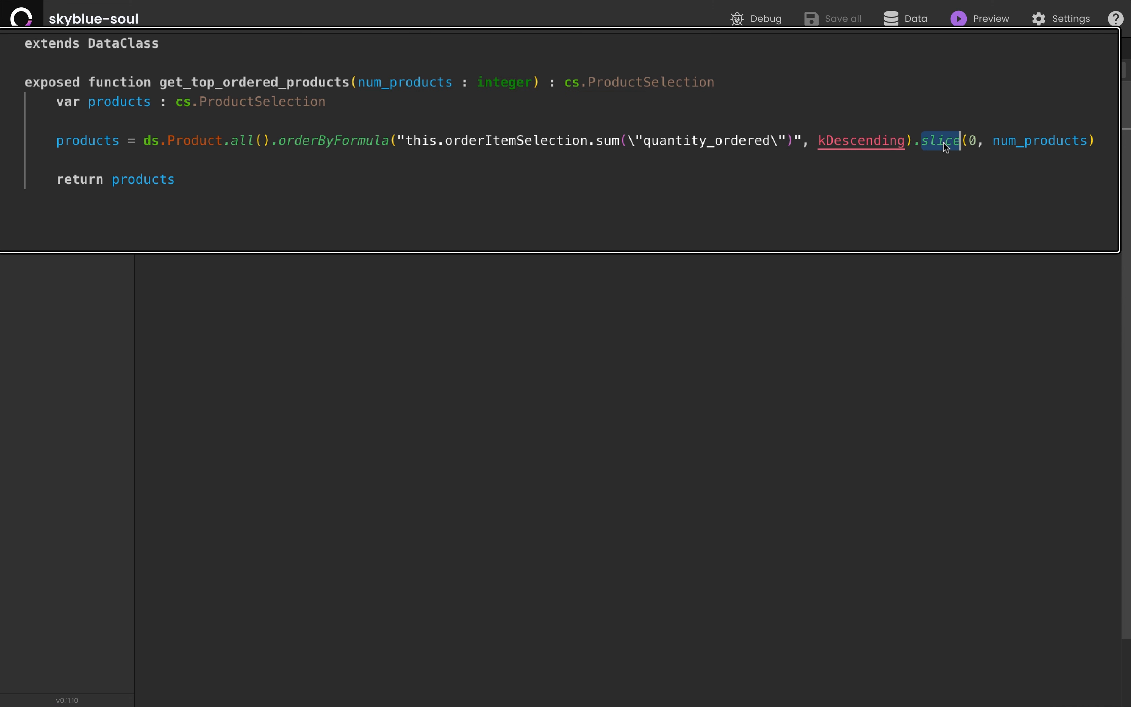
double_click(1016, 141)
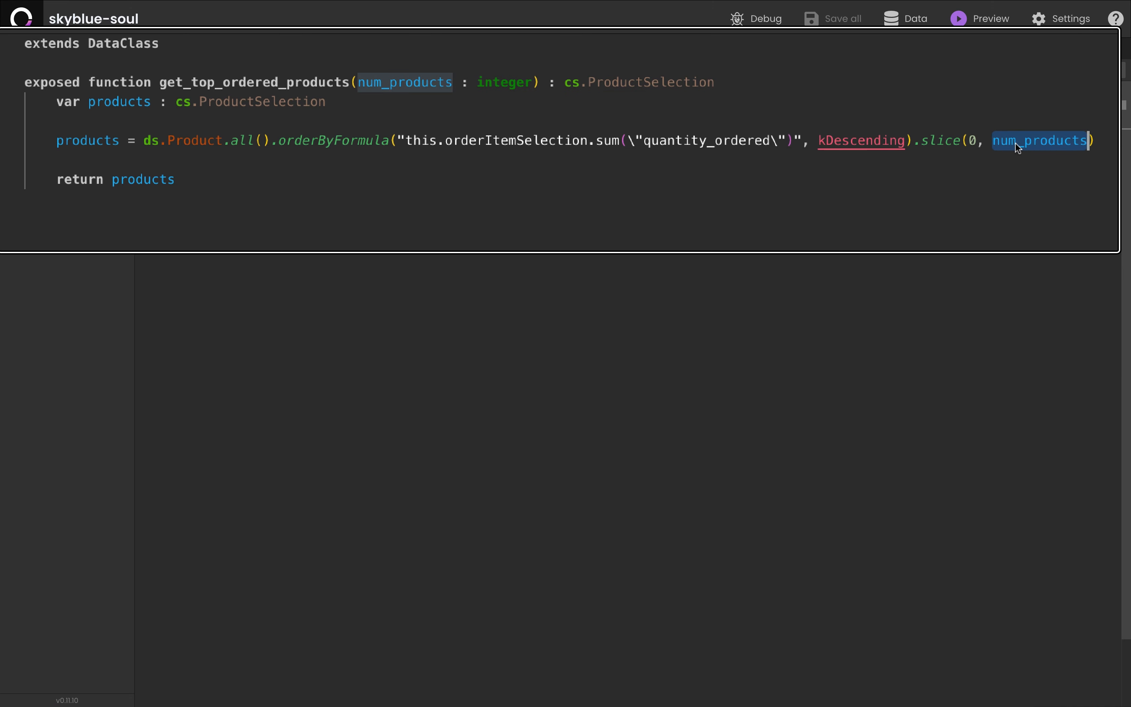
double_click(158, 180)
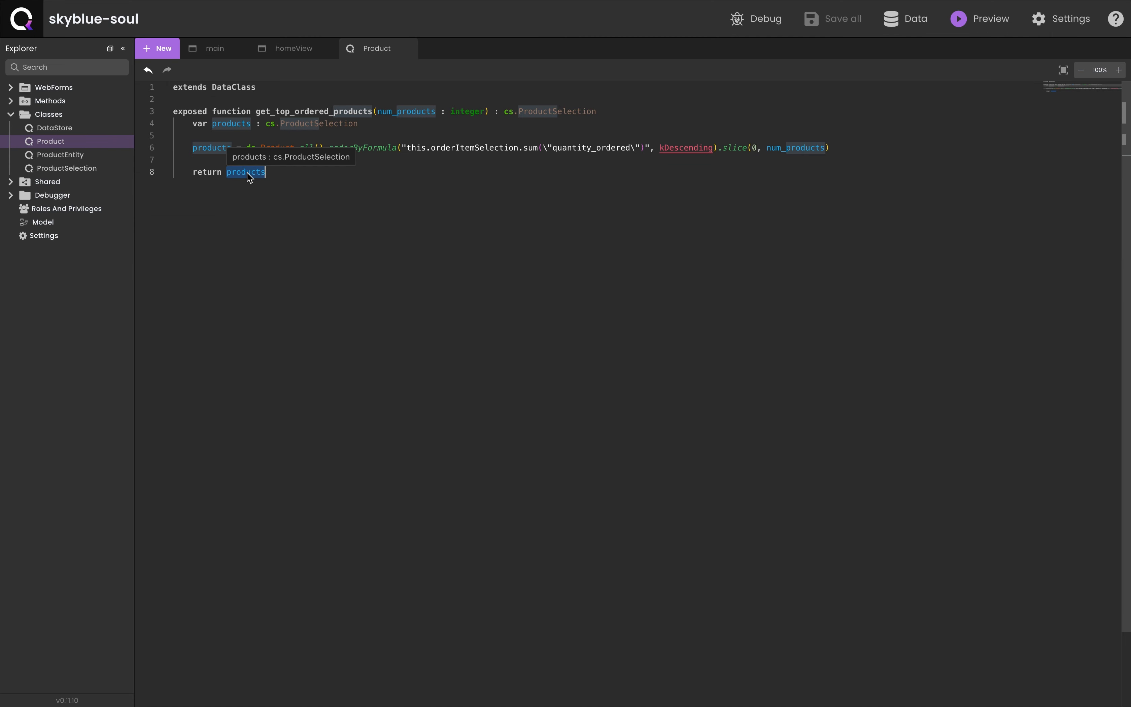
click(411, 49)
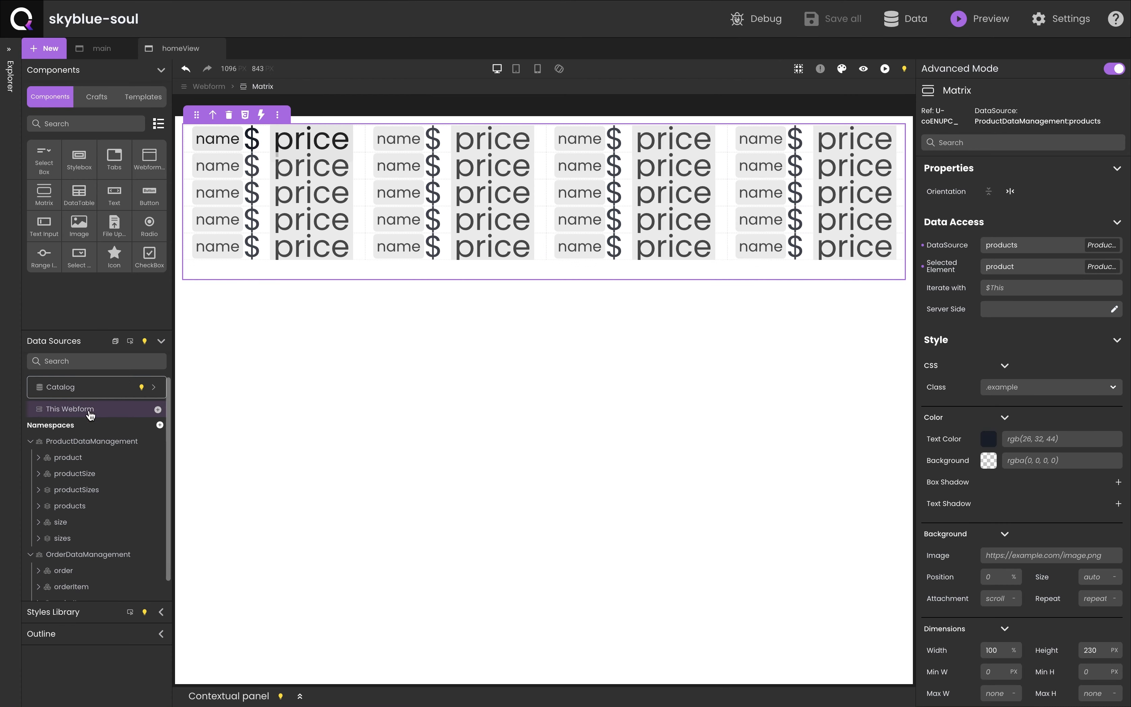
Step: Create a webform-local datasource top_ordered of type Entity Selection on dataclass Product, with initial value None and page size 100
click(158, 409)
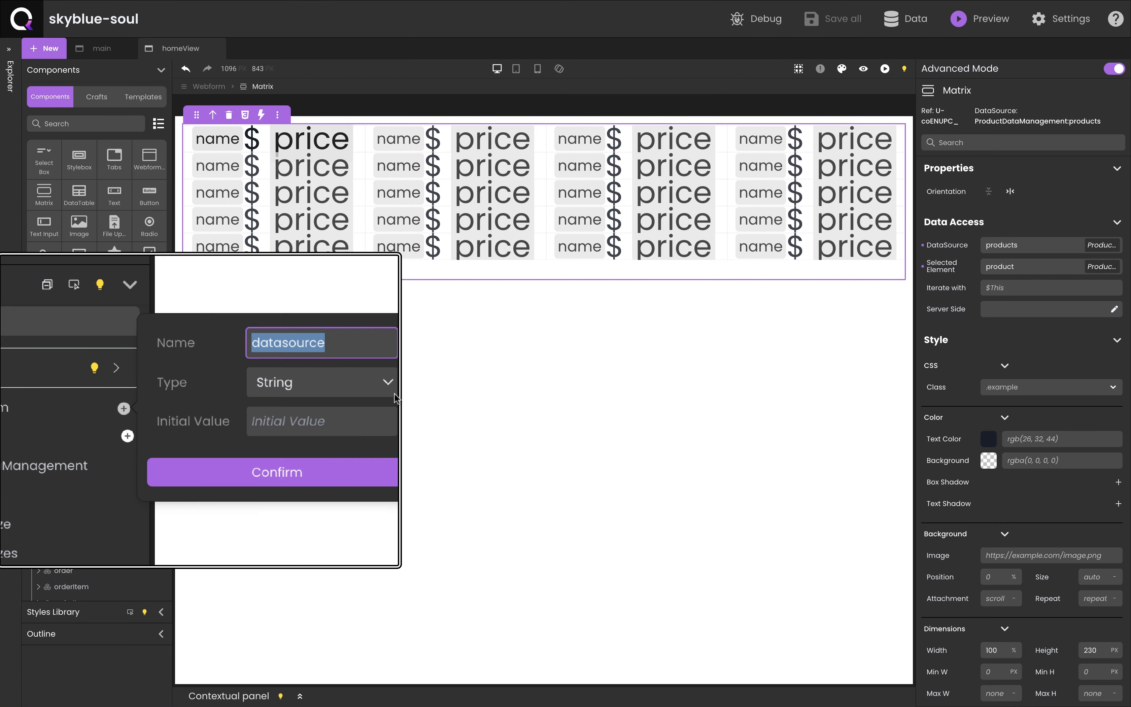
text(top_ordered)
click(264, 396)
click(291, 347)
click(276, 381)
click(272, 407)
click(260, 424)
click(267, 398)
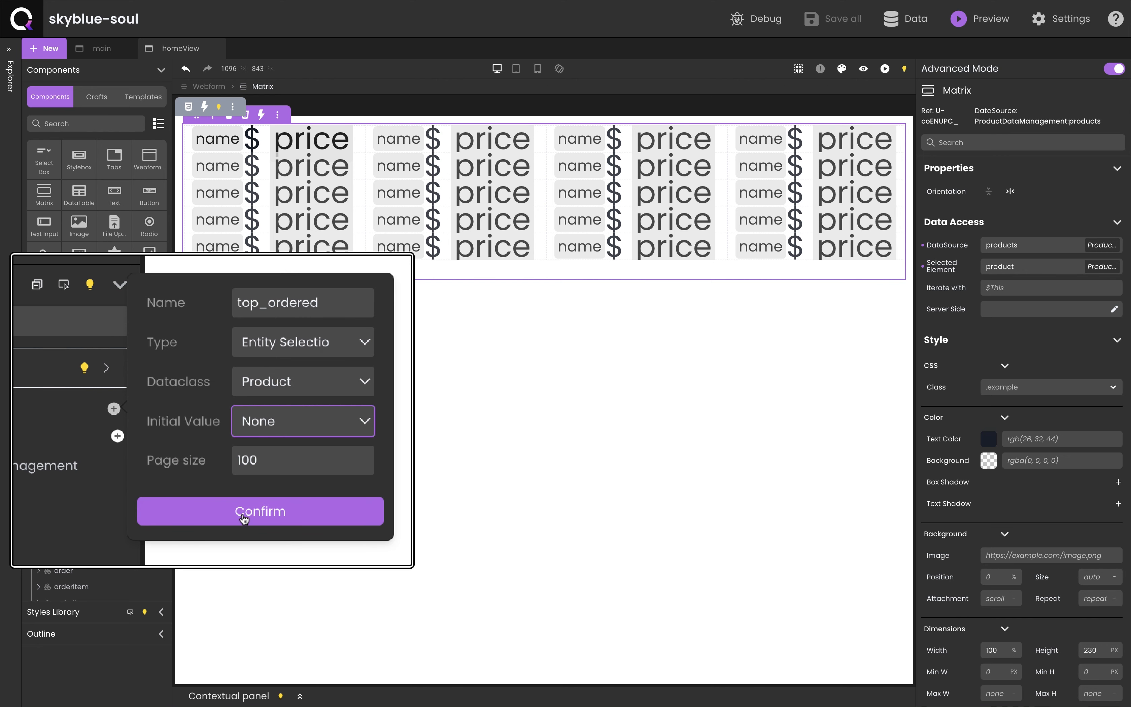
click(244, 514)
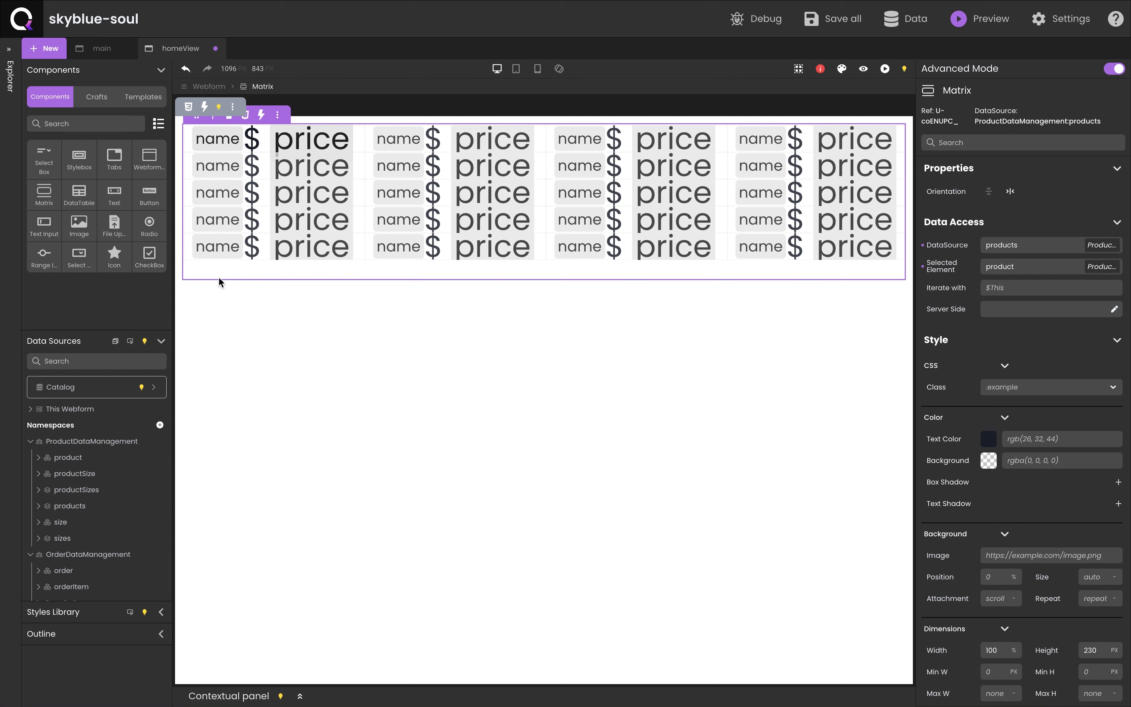
key(ctrl+s)
Step: Bind the Matrix to the top_ordered datasource
click(1039, 249)
text(top_ordered)
click(975, 271)
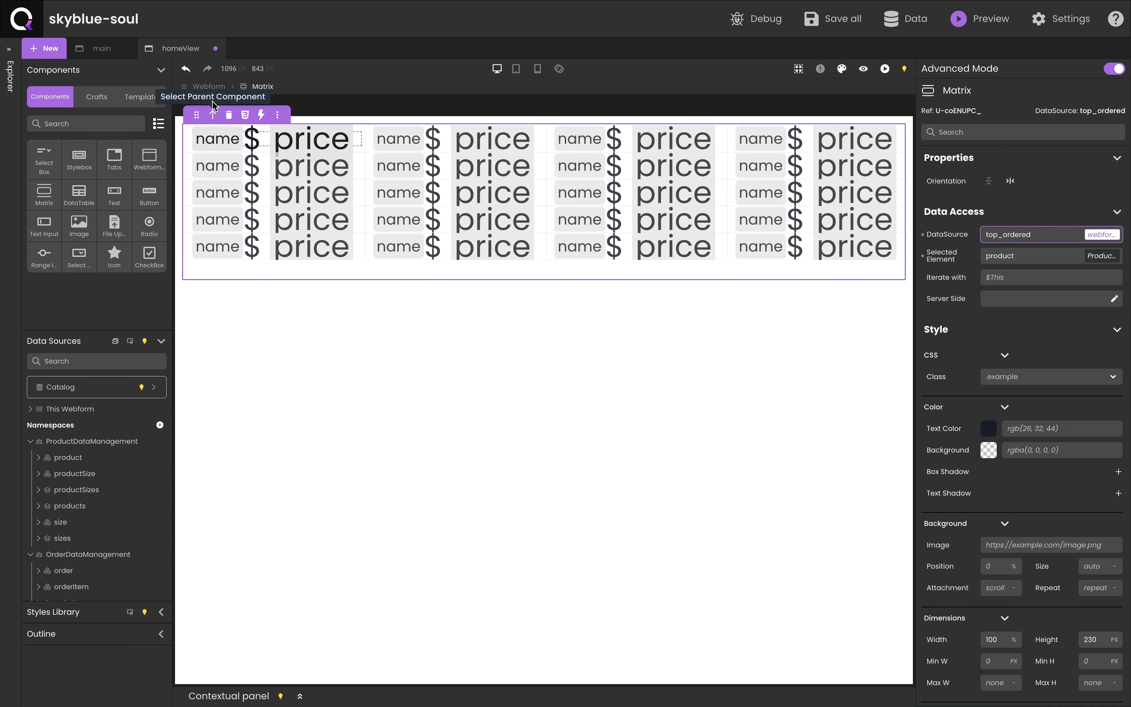
Step: Add a function event to the Webform's On Load event and assign it Product's get_top_ordered_products
click(213, 105)
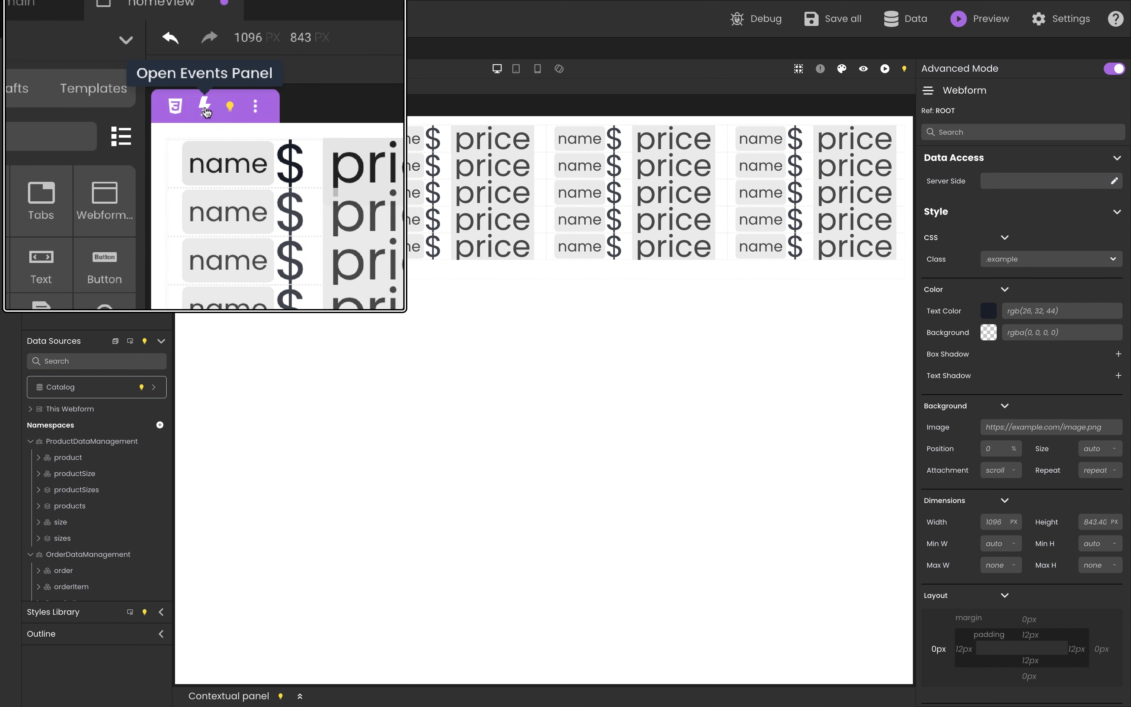
click(204, 108)
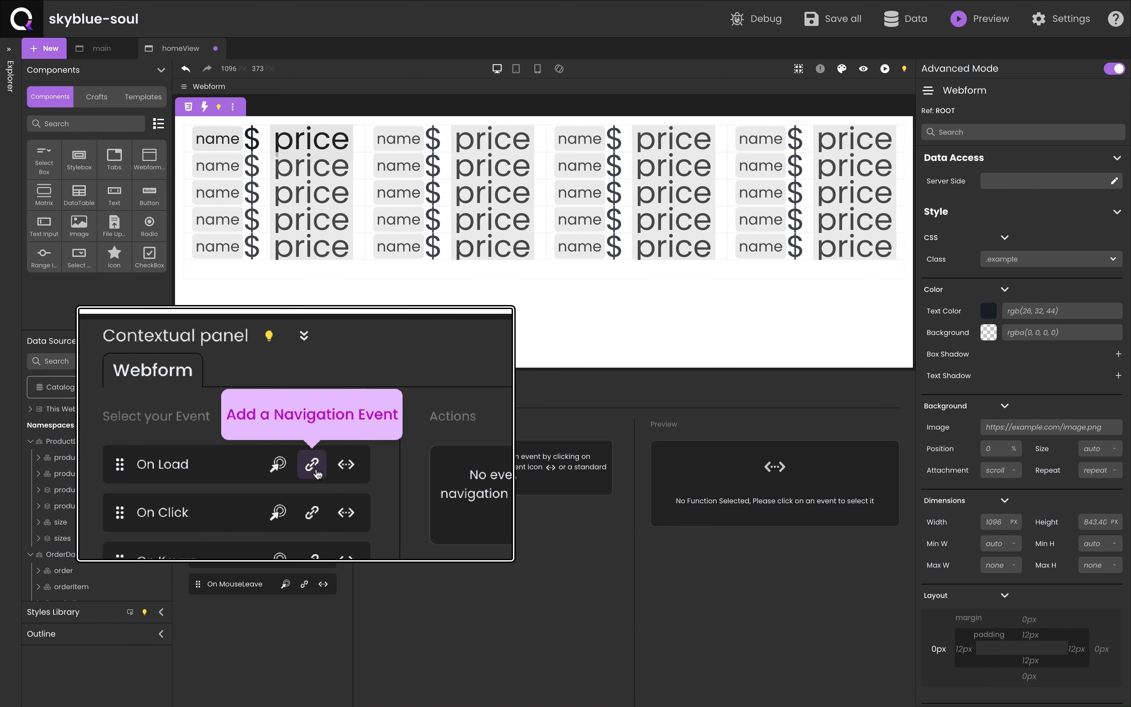
click(347, 464)
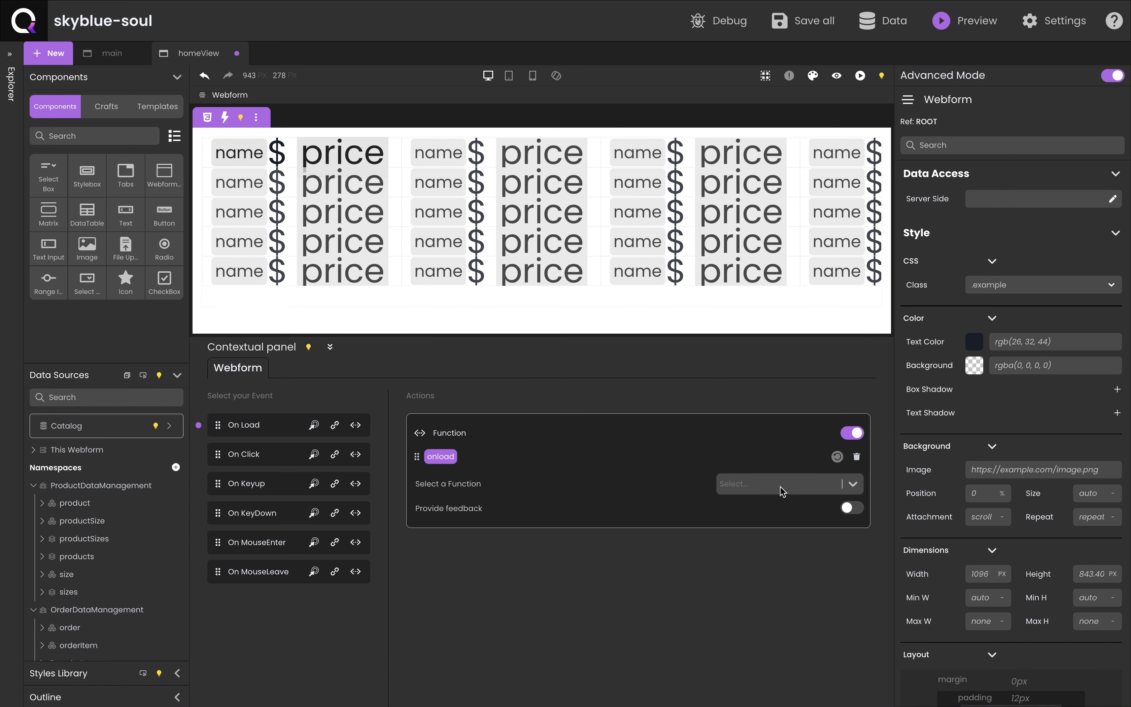
click(783, 491)
click(764, 535)
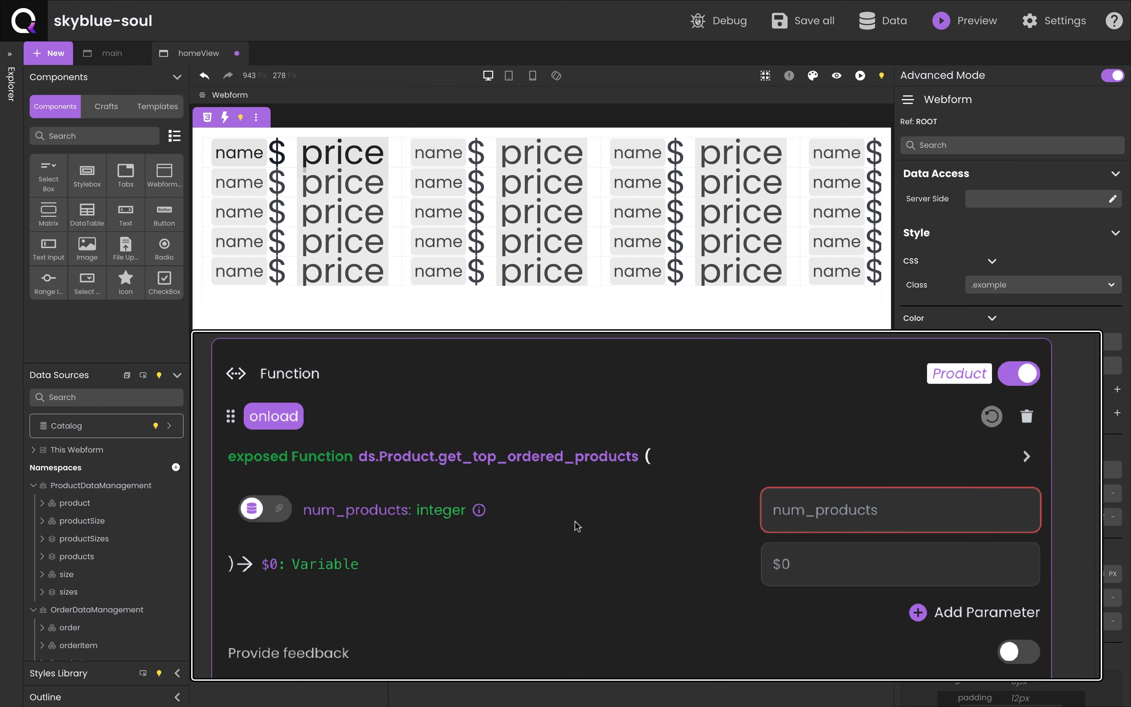
Step: Pass the hardcoded number 5 as the num_products parameter of the on-load function
mouse_move(235, 509)
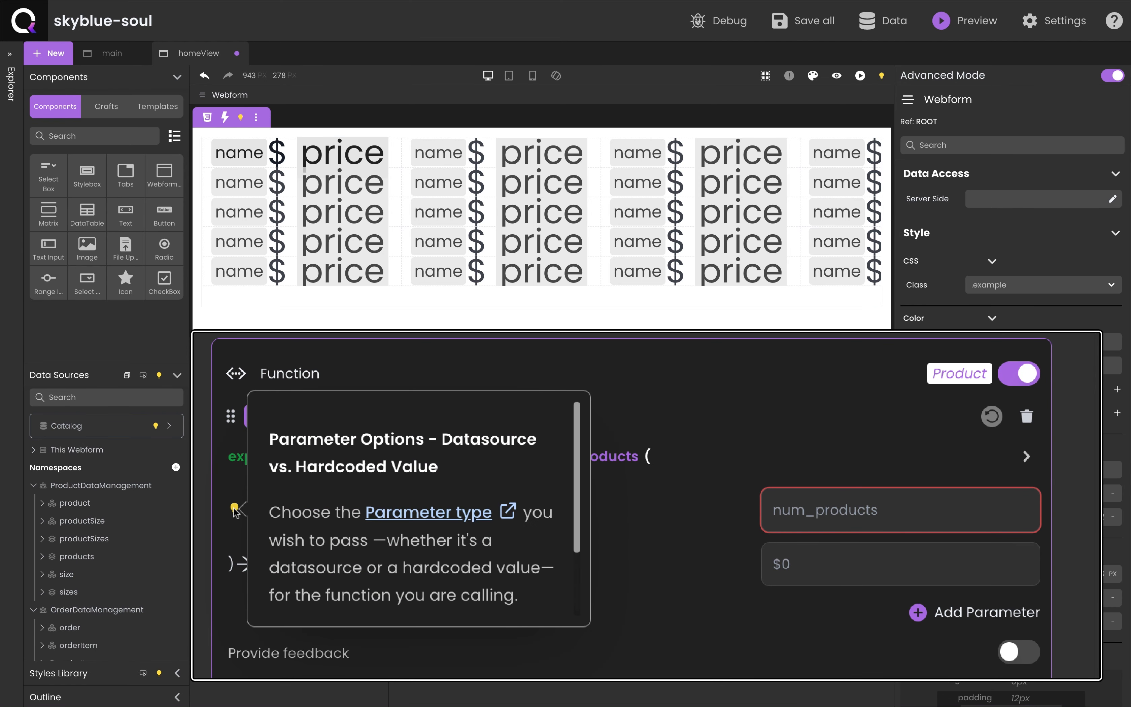
scroll(347, 459, down, 2)
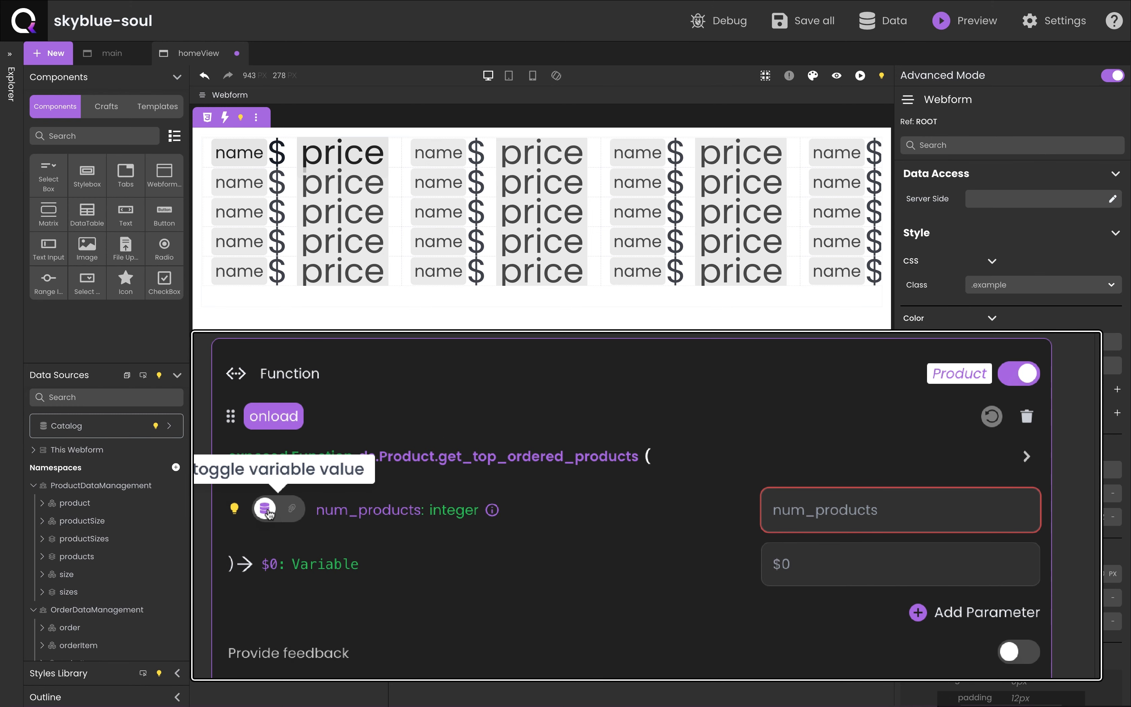
click(264, 509)
click(896, 519)
click(1023, 510)
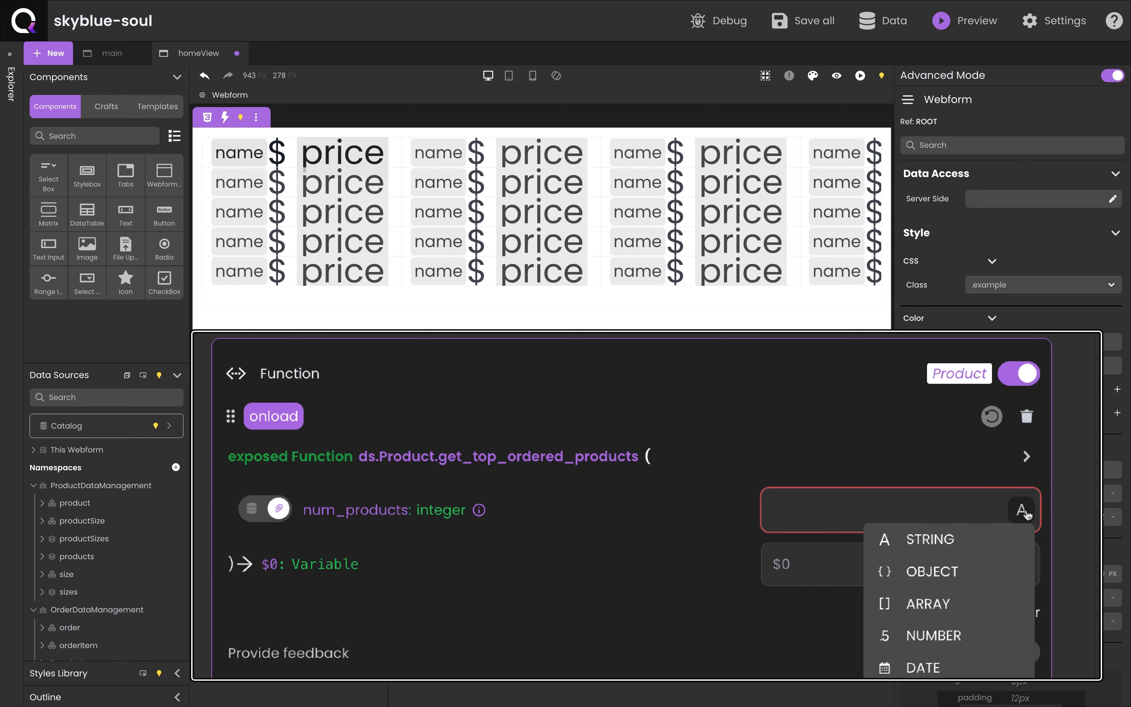
click(935, 635)
text(5)
Step: Set top_ordered as the datasource that receives the on-load function's return value
click(804, 564)
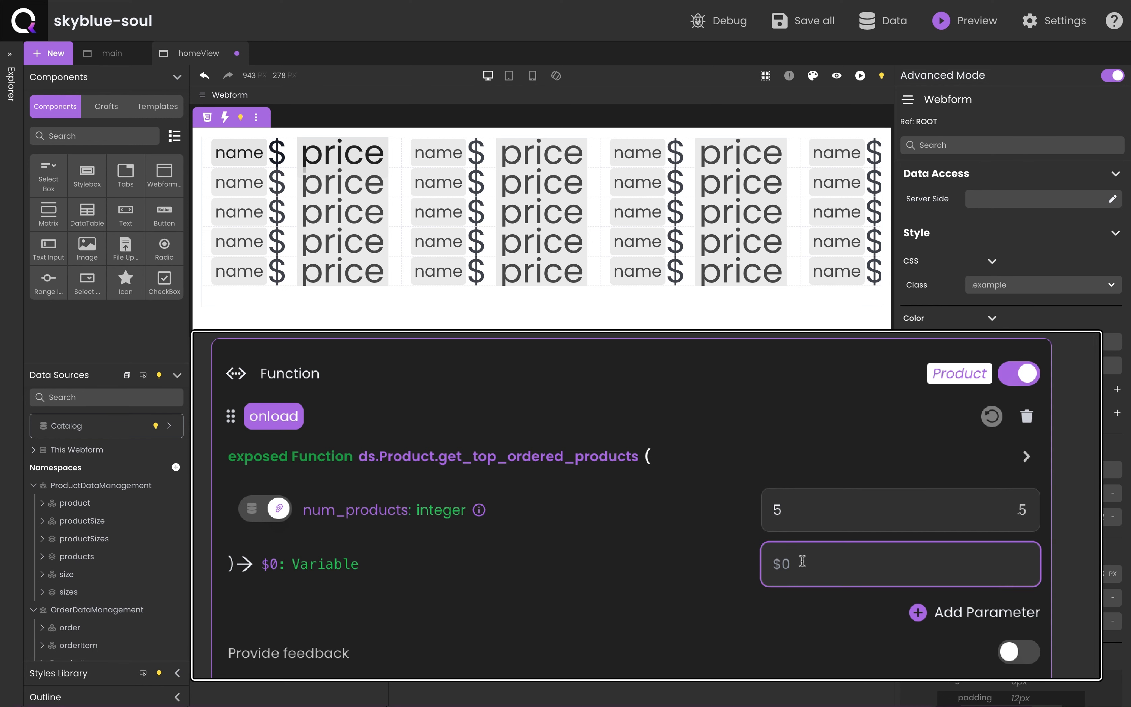
text(to)
click(814, 606)
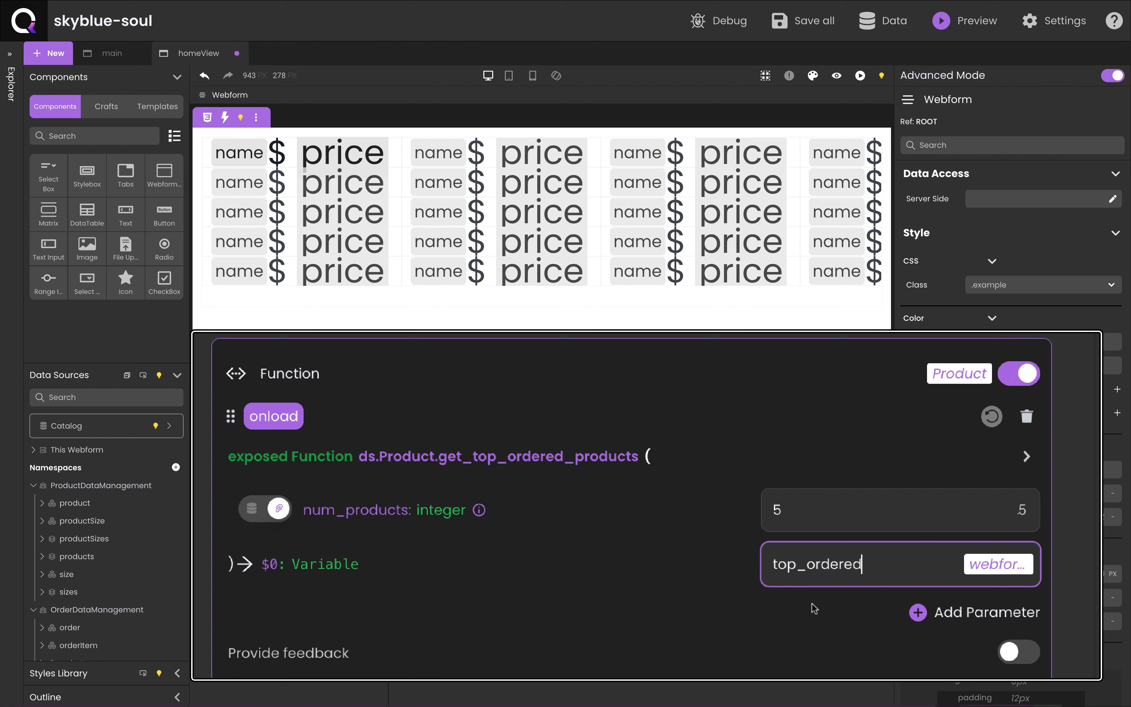
click(1024, 659)
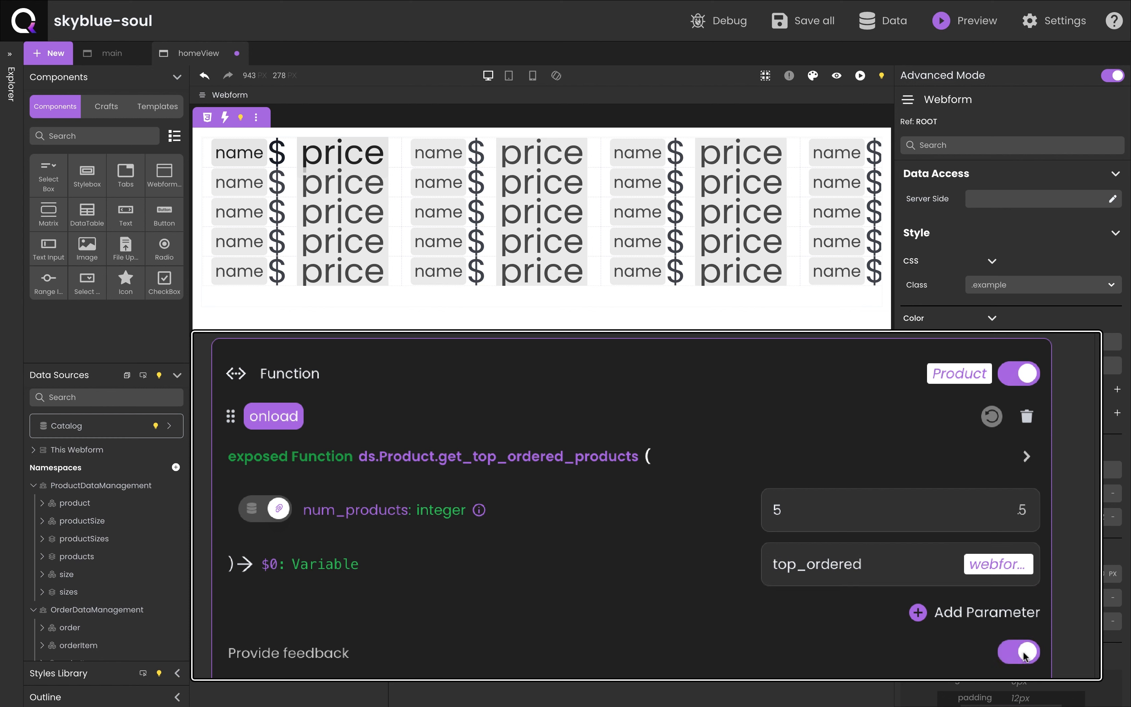
click(1024, 657)
key(super+minus)
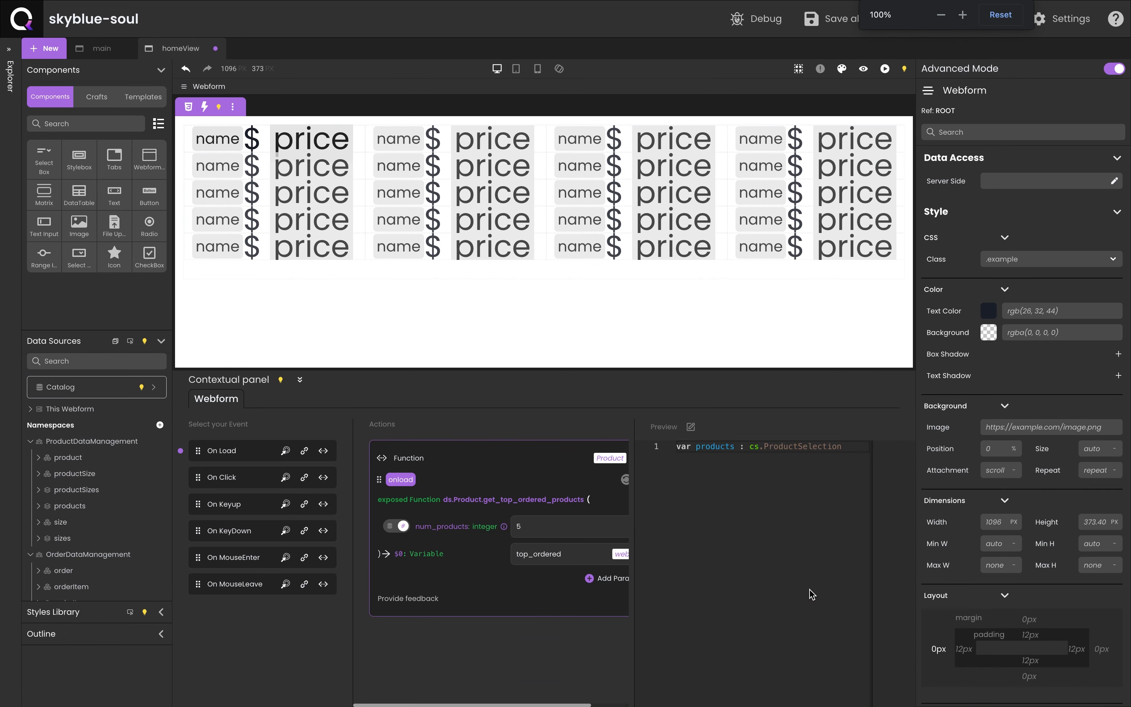
Step: Before the return statement, add webForm.setMessage("Successfully retrieved the top "+ string(num_products) +" products") to get_top_ordered_products, and save and close the class
click(692, 428)
text(webForm.setMessage("Successfully retrieved the top "+ string(num_products) +" products"))
click(103, 171)
key(BackSpace)
double_click(143, 172)
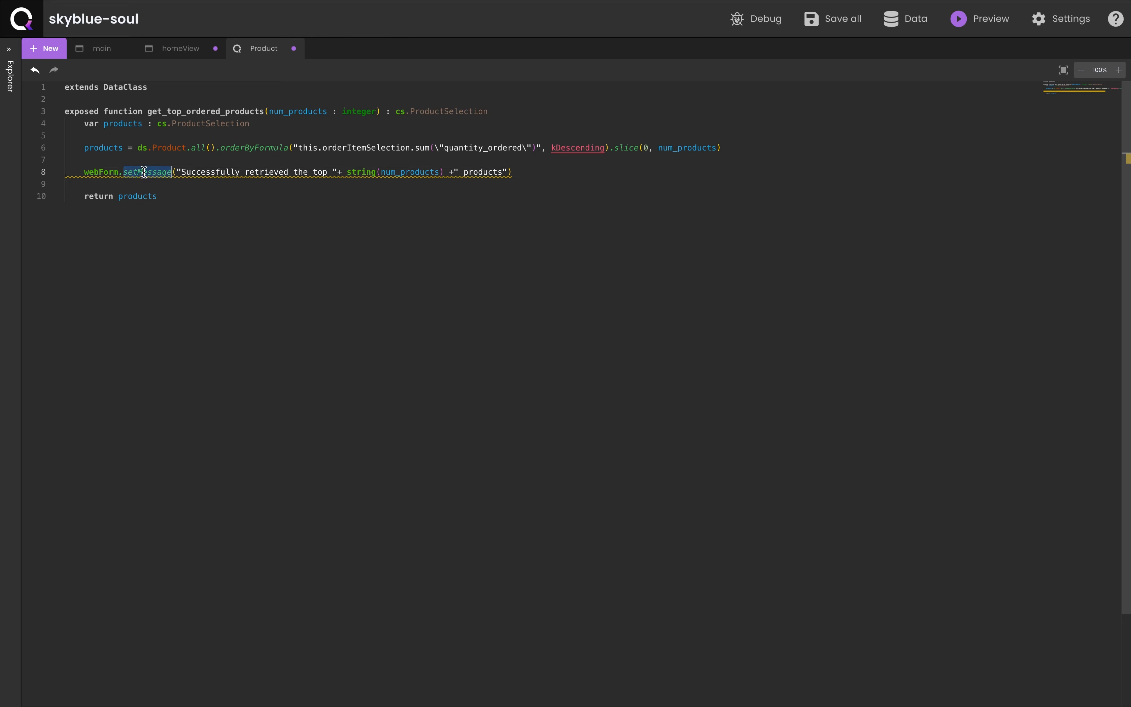
key(ctrl+s)
click(294, 48)
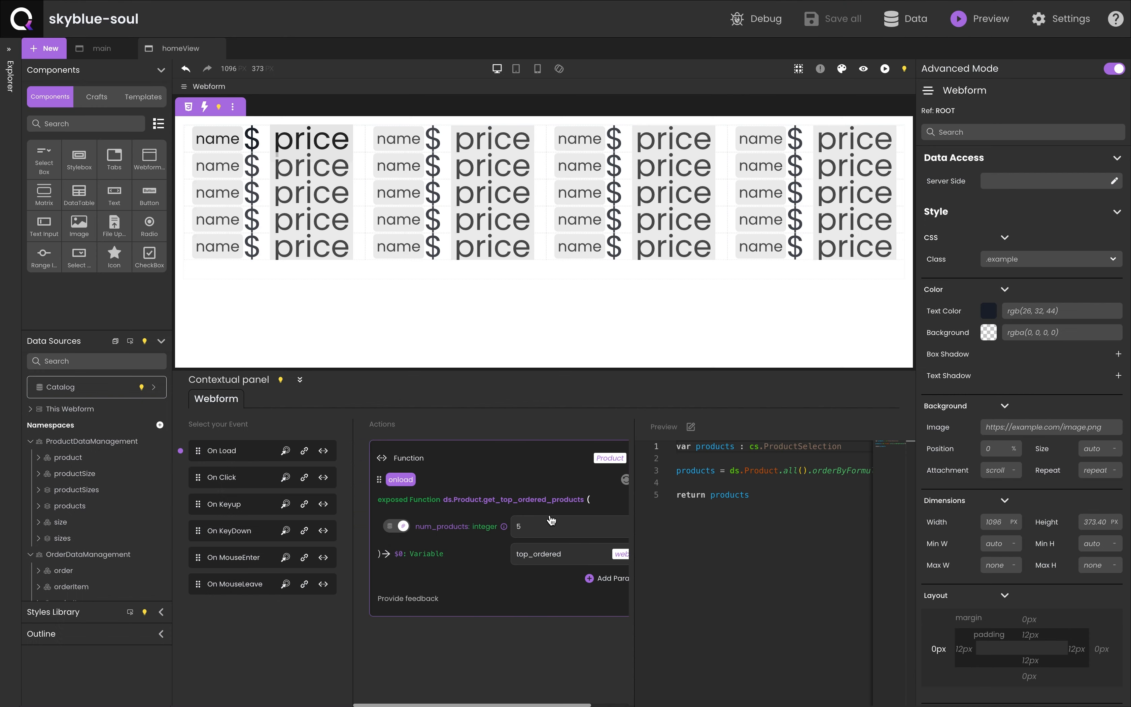
Step: Enable Provide feedback for the on-load function and preview the homeView webform
click(596, 599)
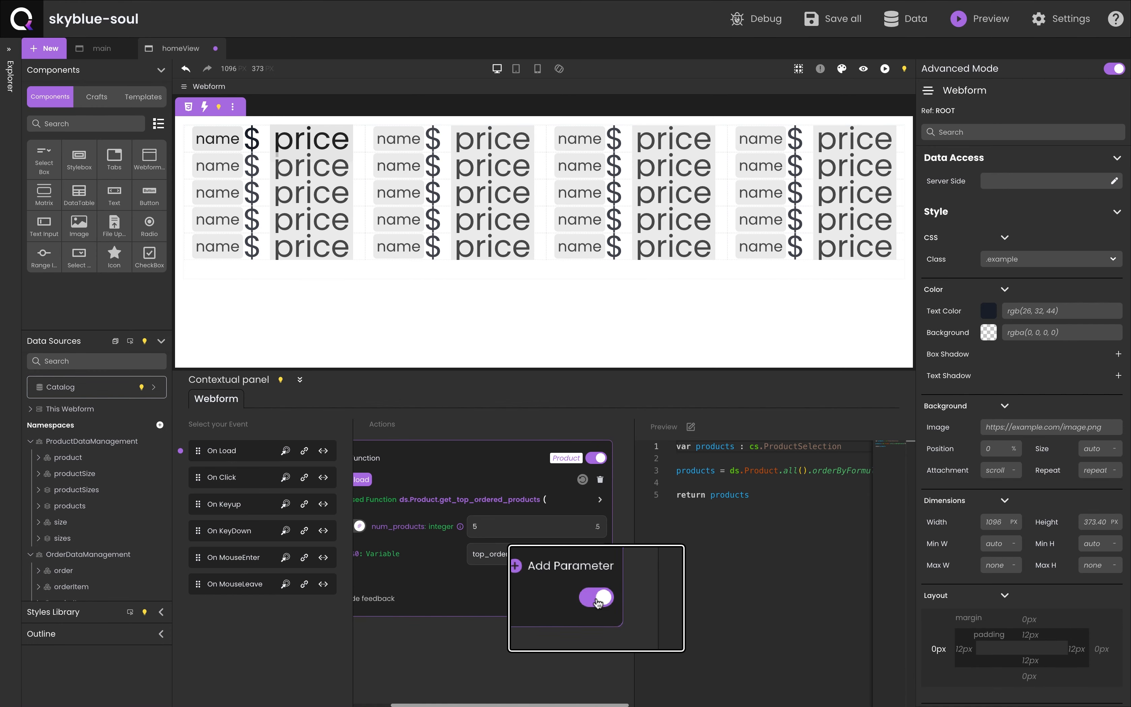
click(864, 70)
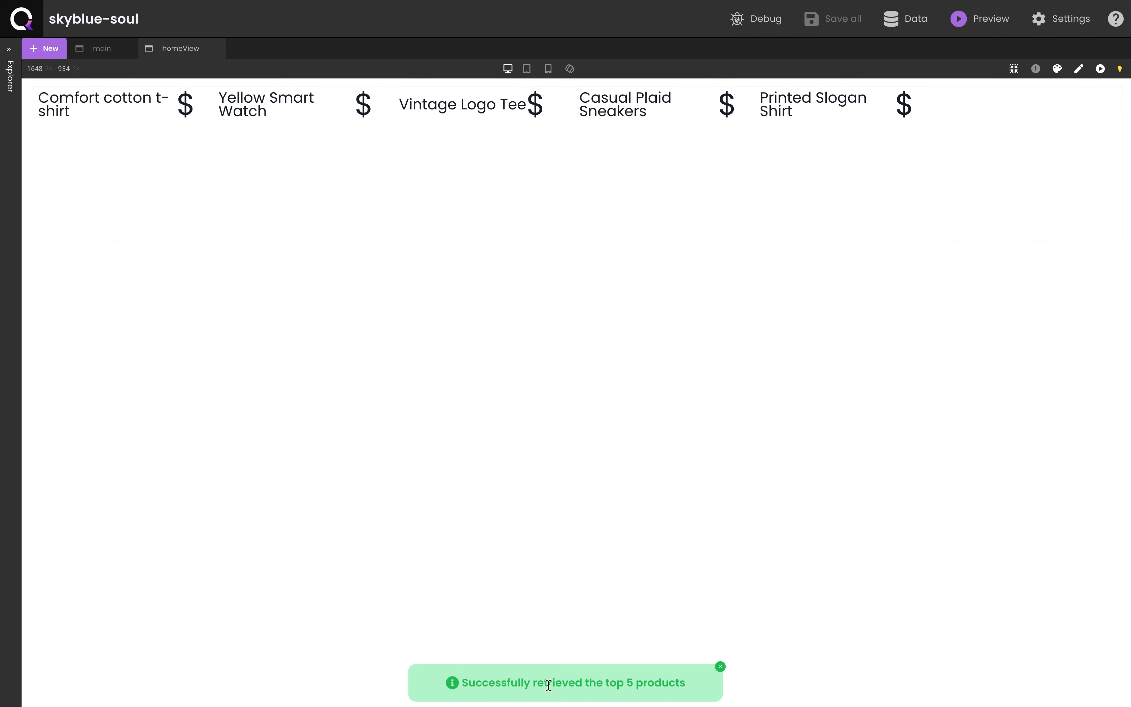
click(1080, 70)
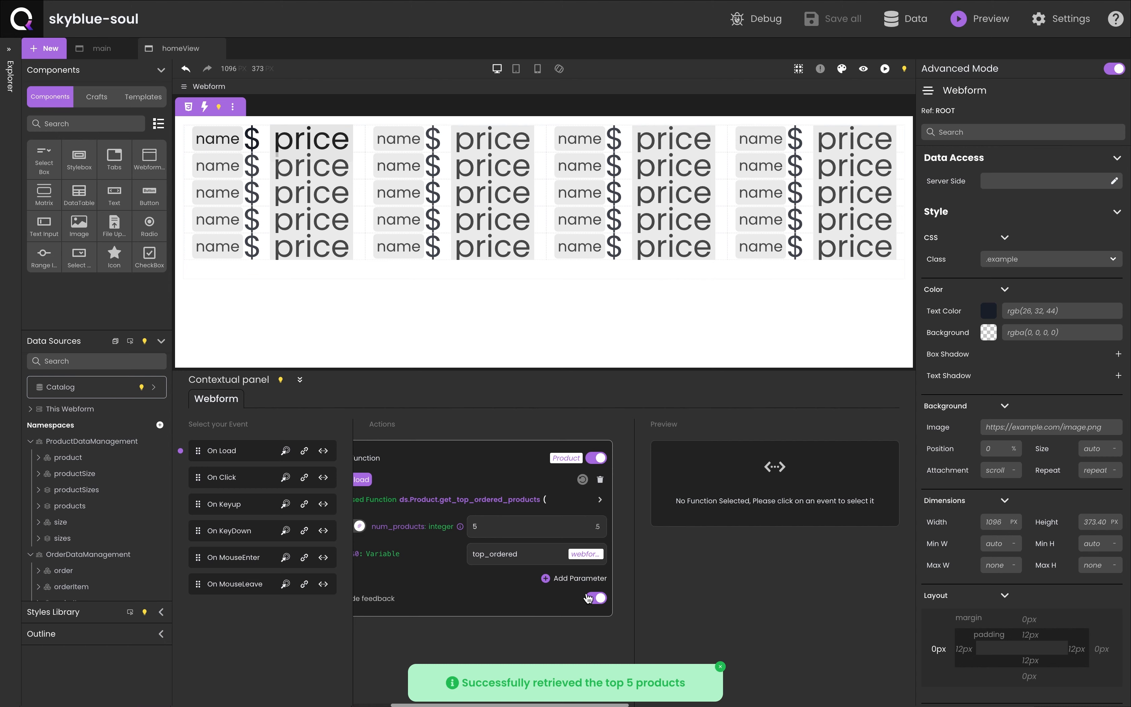
Step: Turn off Provide feedback for the on-load function, save all changes and preview homeView again
click(595, 600)
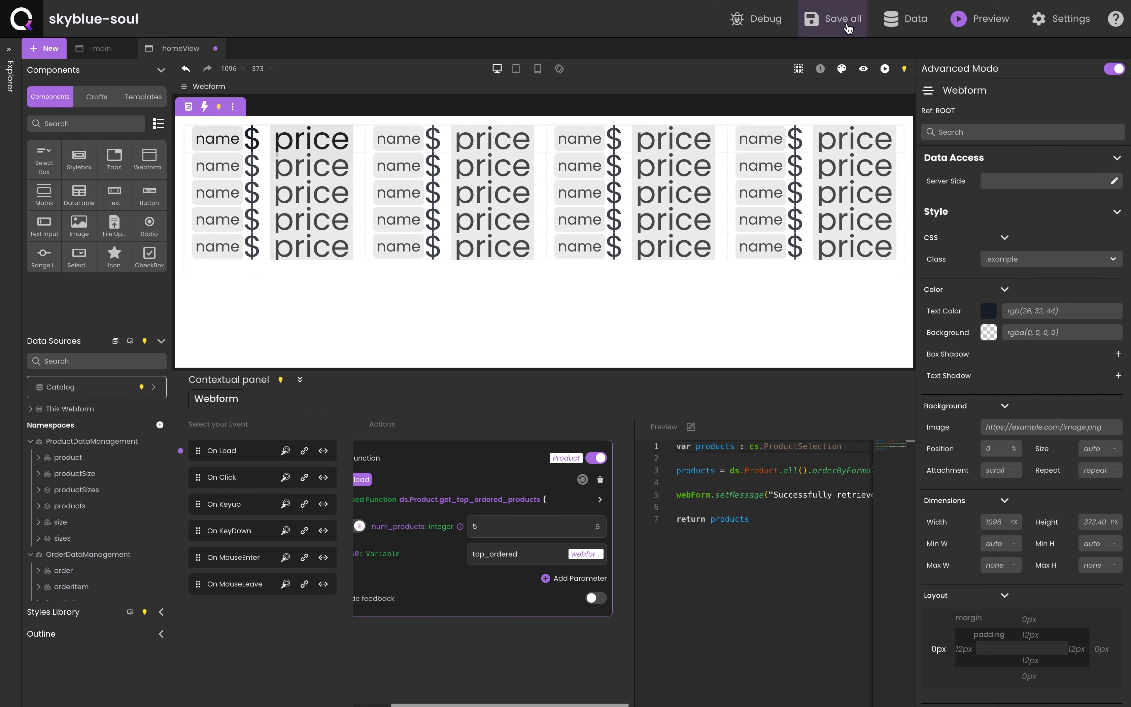
click(863, 69)
click(1079, 69)
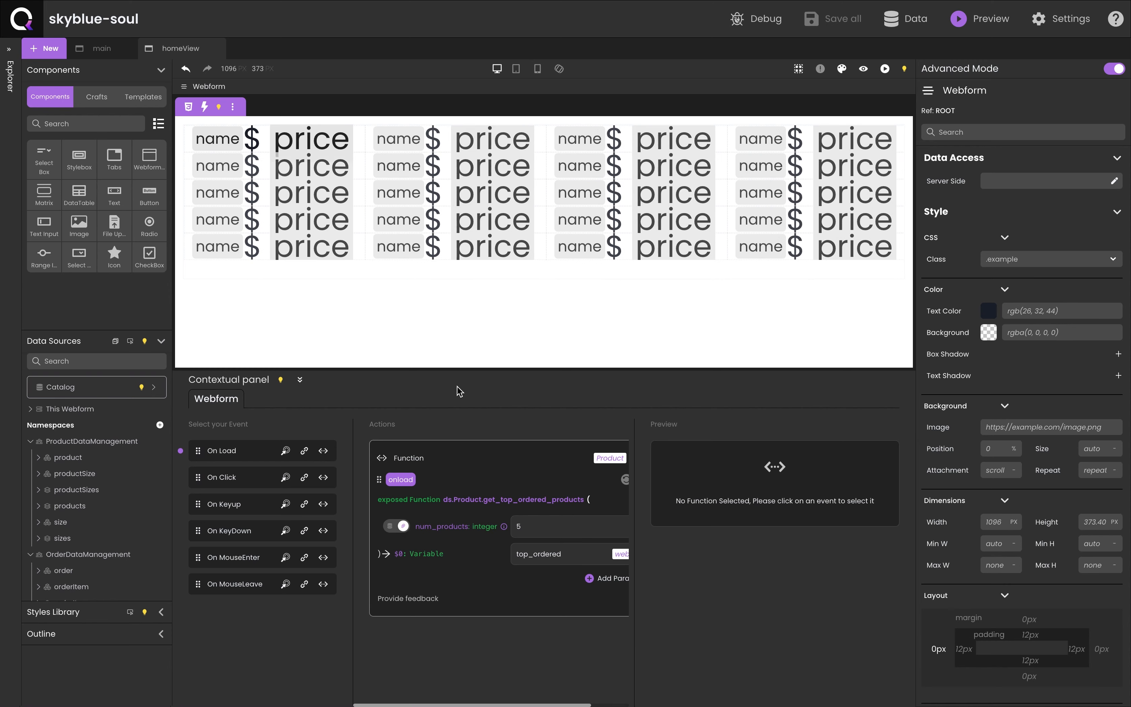
Step: Open the Model editor and examine the image dataclass and Product's imageSelection relation
click(301, 381)
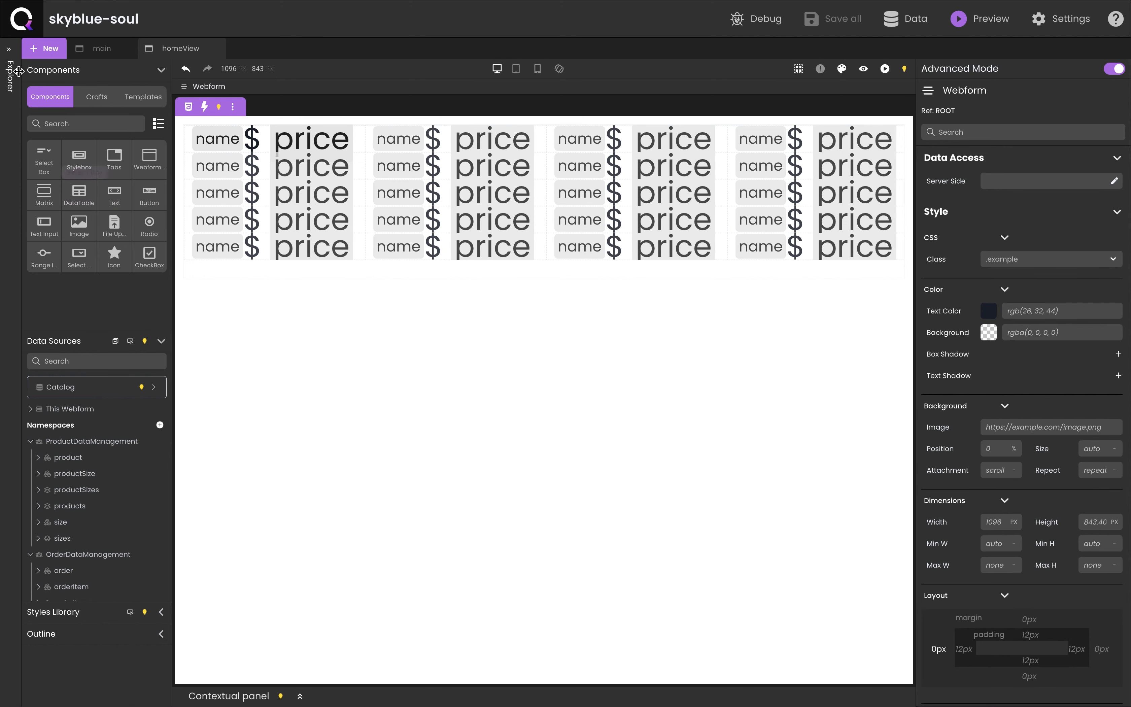
click(9, 49)
click(44, 223)
click(868, 74)
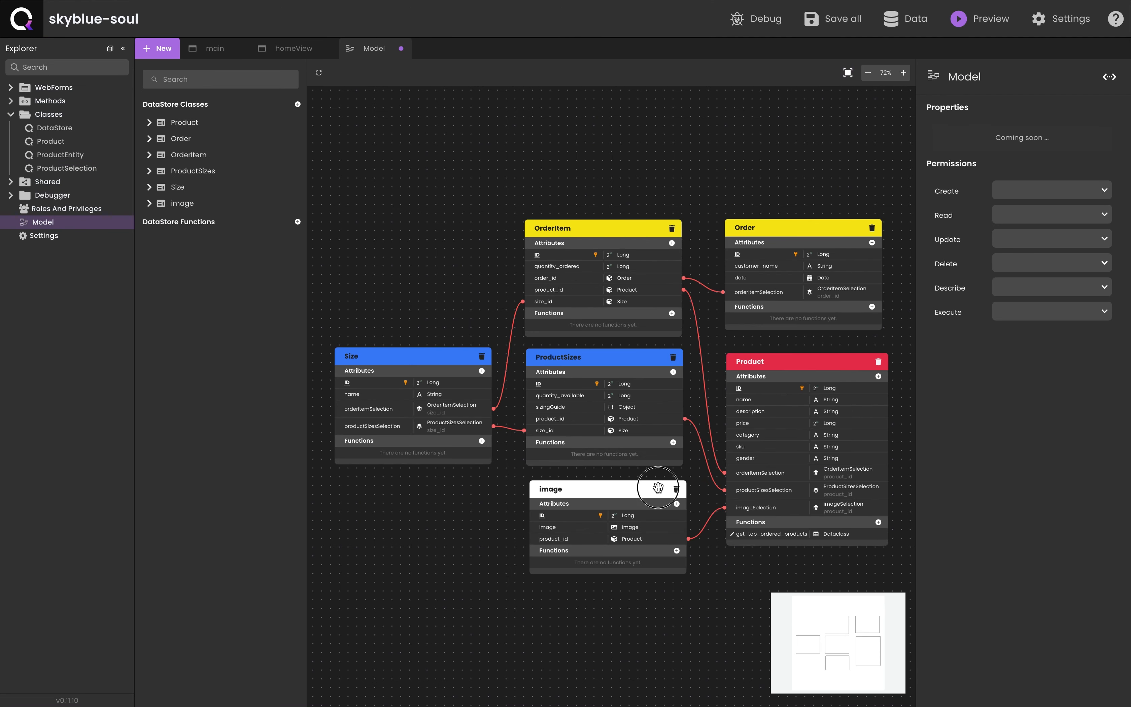
click(645, 489)
click(809, 503)
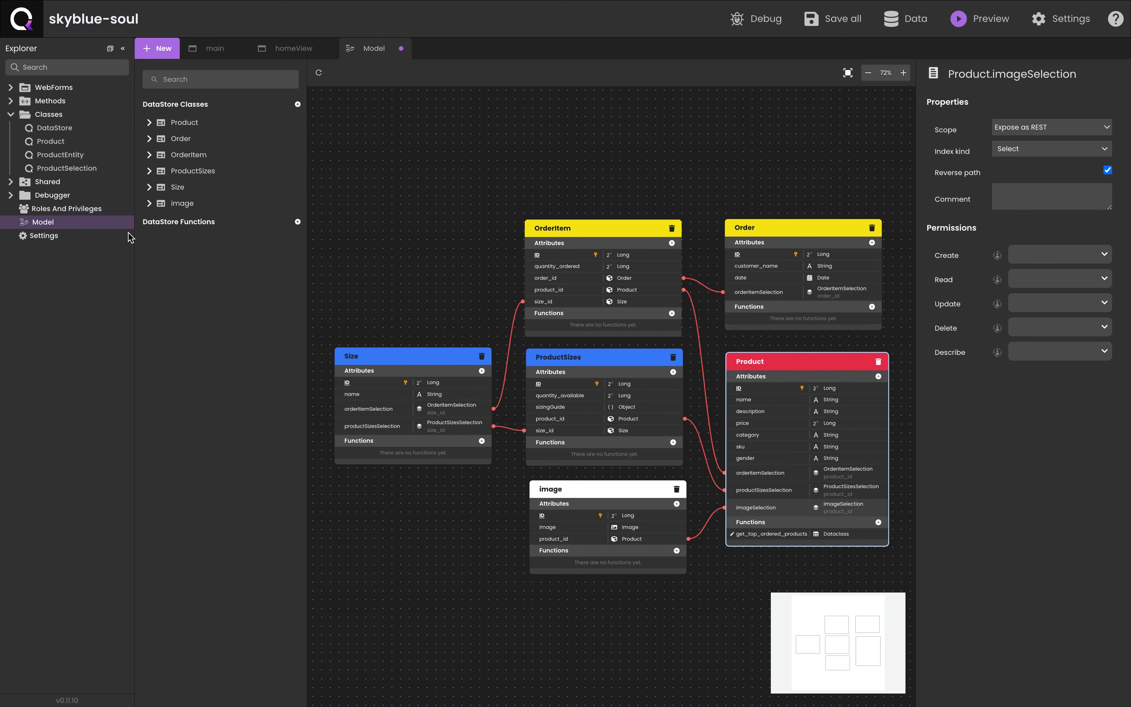
Step: In the ProductEntity class, write the exposed function get firstImage() : picture returning this.imageSelection.first().image, and save and close it
click(60, 155)
double_click(338, 123)
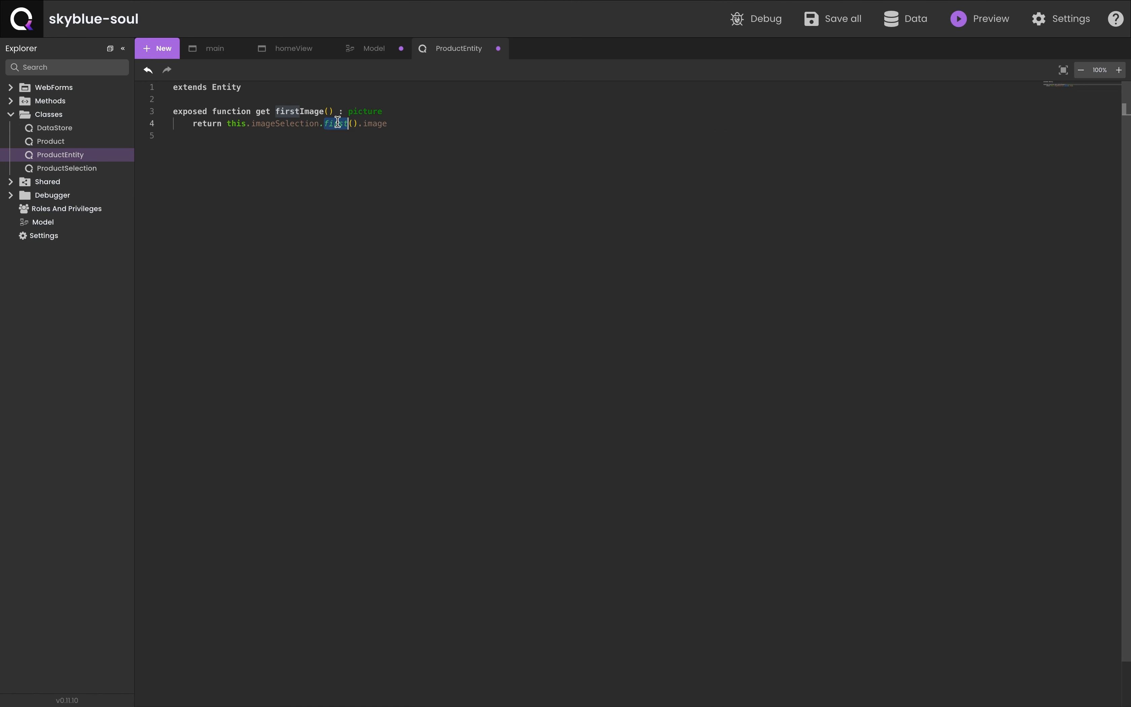
key(ctrl+s)
click(499, 49)
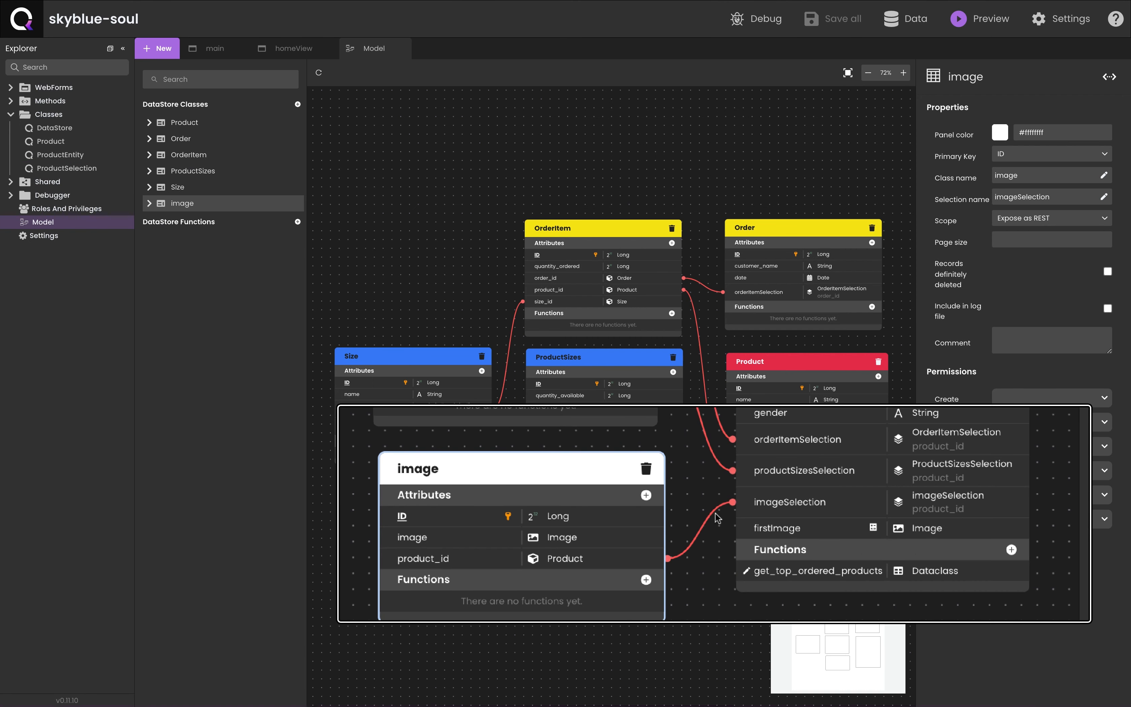
Step: Inspect the calculated firstImage attribute of the Product dataclass, and close the Model editor
click(750, 523)
mouse_move(877, 529)
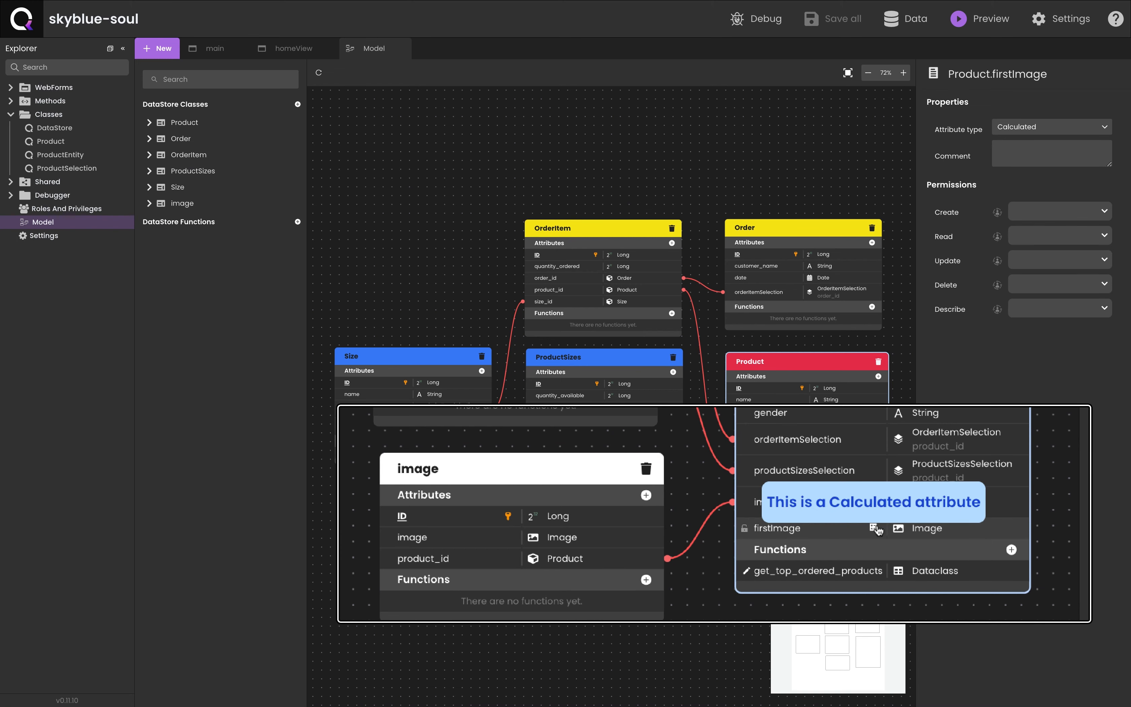
click(403, 50)
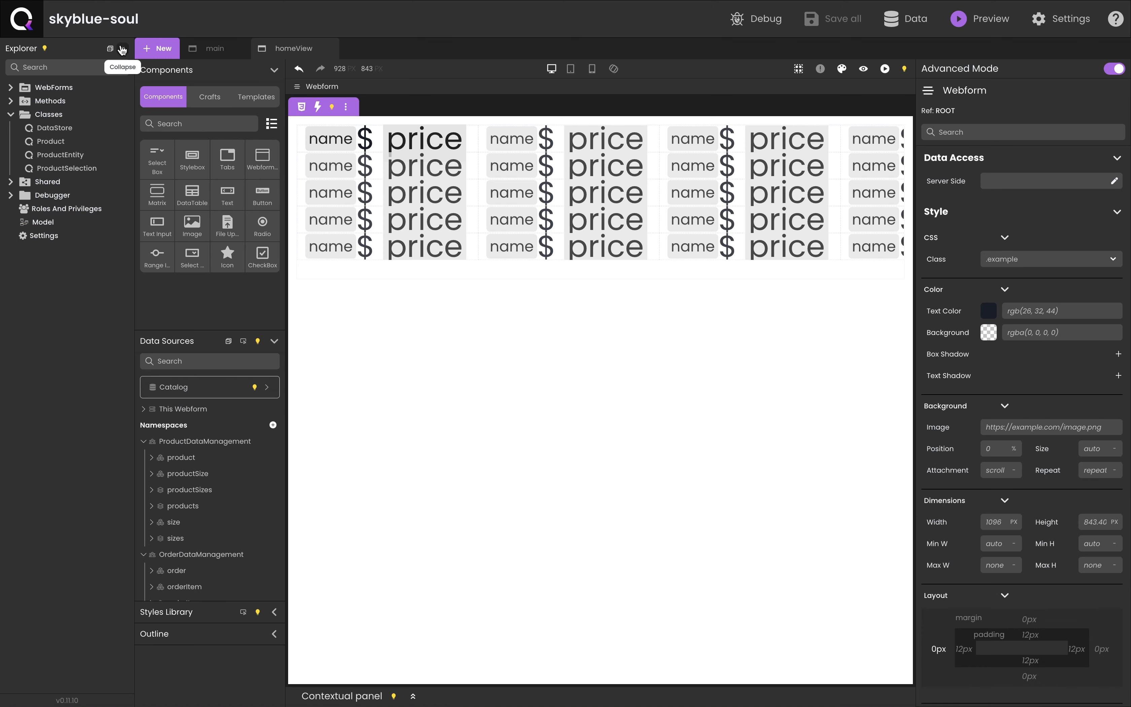
Step: Add the firstImage attribute of top_ordered as an image inside the Matrix's product Stylebox
click(123, 48)
click(57, 380)
scroll(75, 467, down, 5)
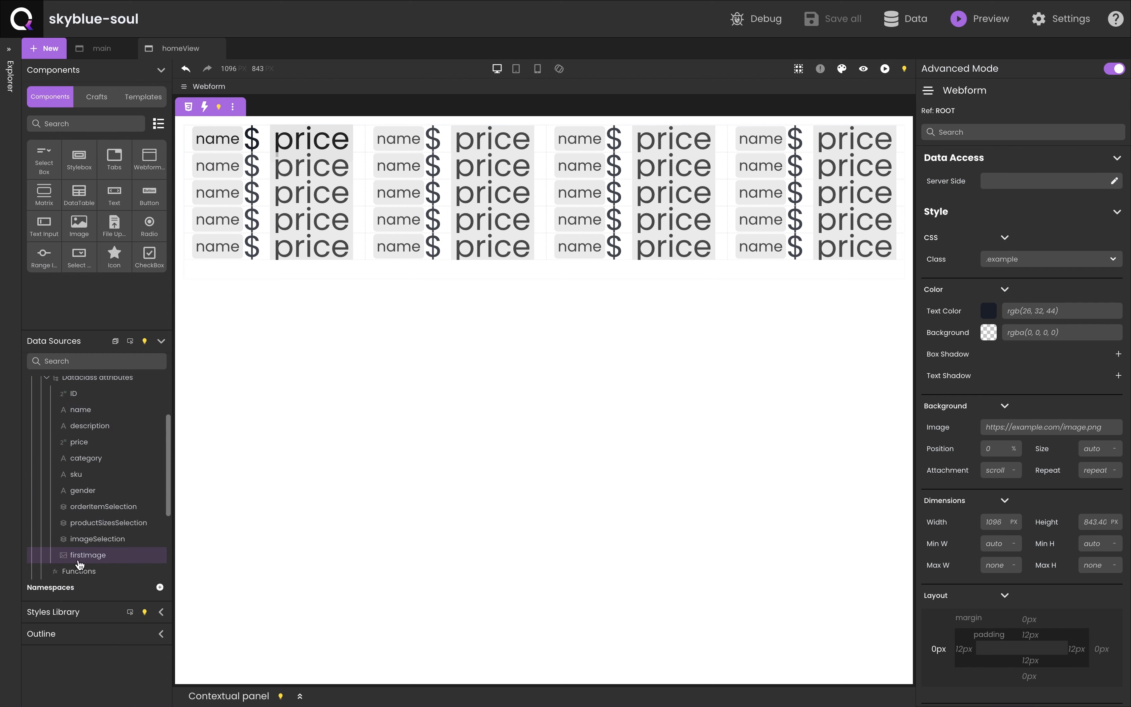
drag(89, 557, 187, 144)
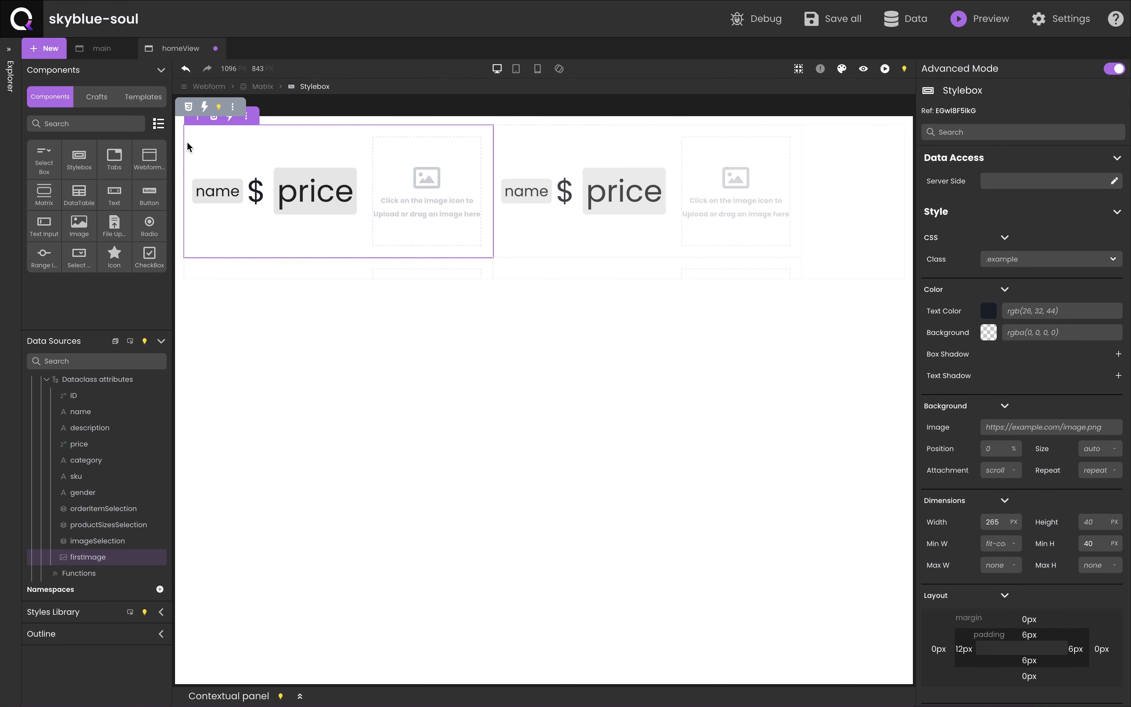
click(424, 232)
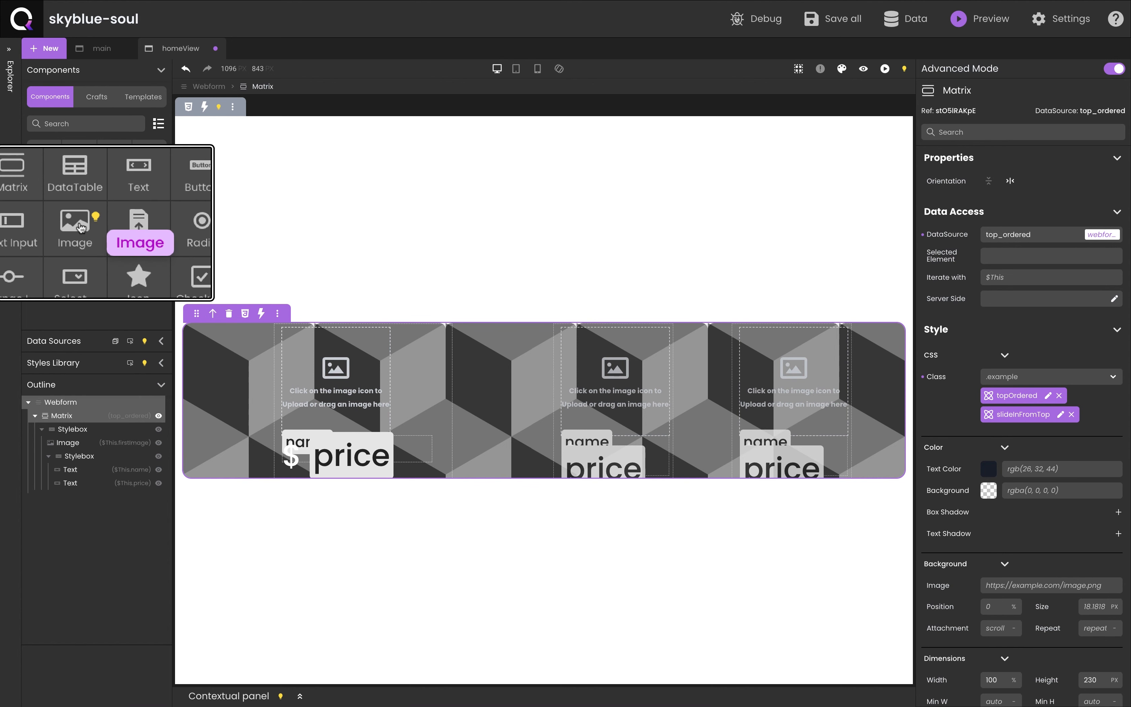
Step: Add a separate Image component to homeView ahead of the Matrix, and open its image source for editing
drag(80, 224, 272, 235)
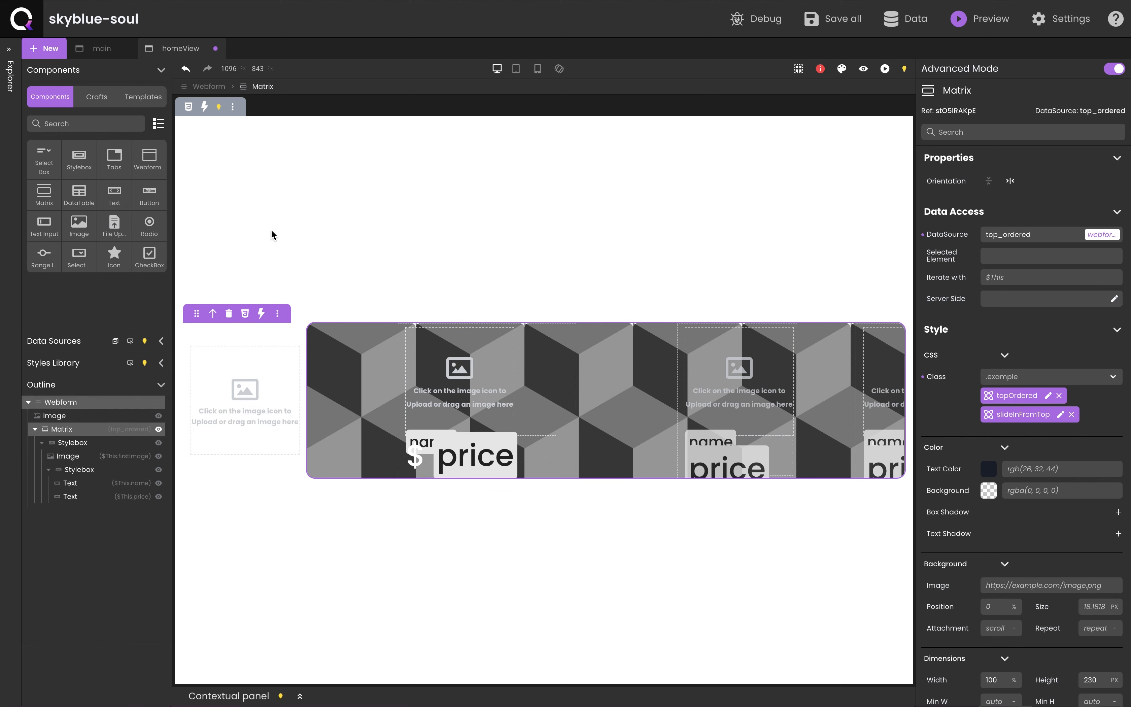
click(1095, 253)
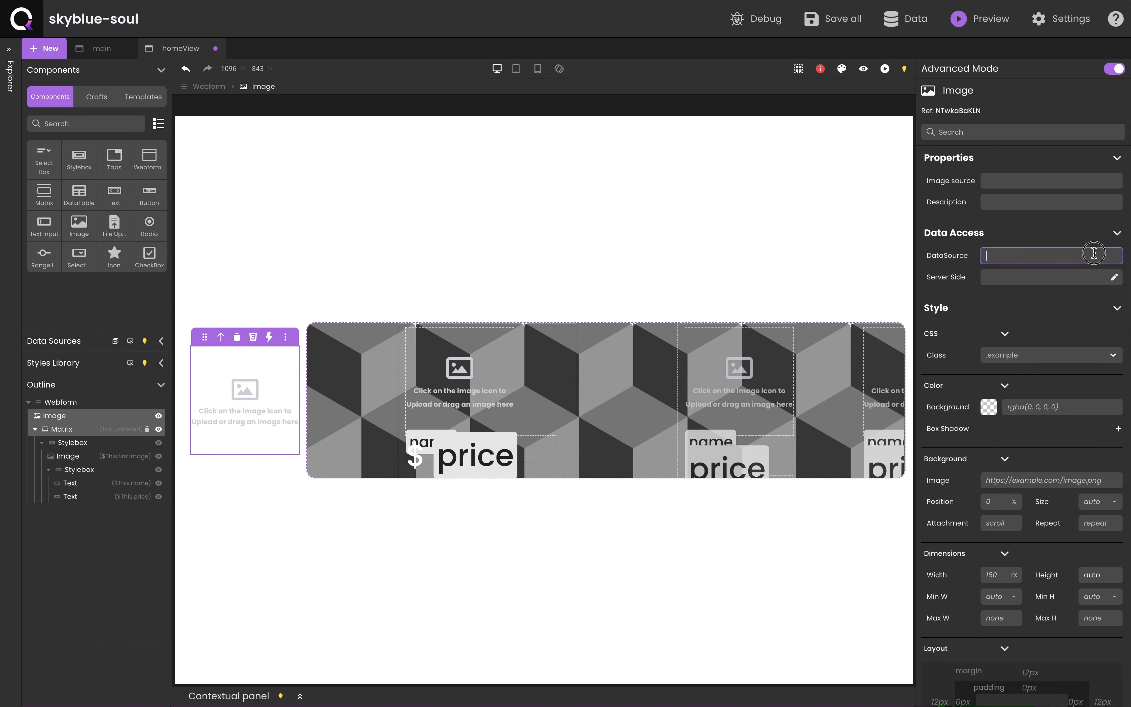
click(1095, 180)
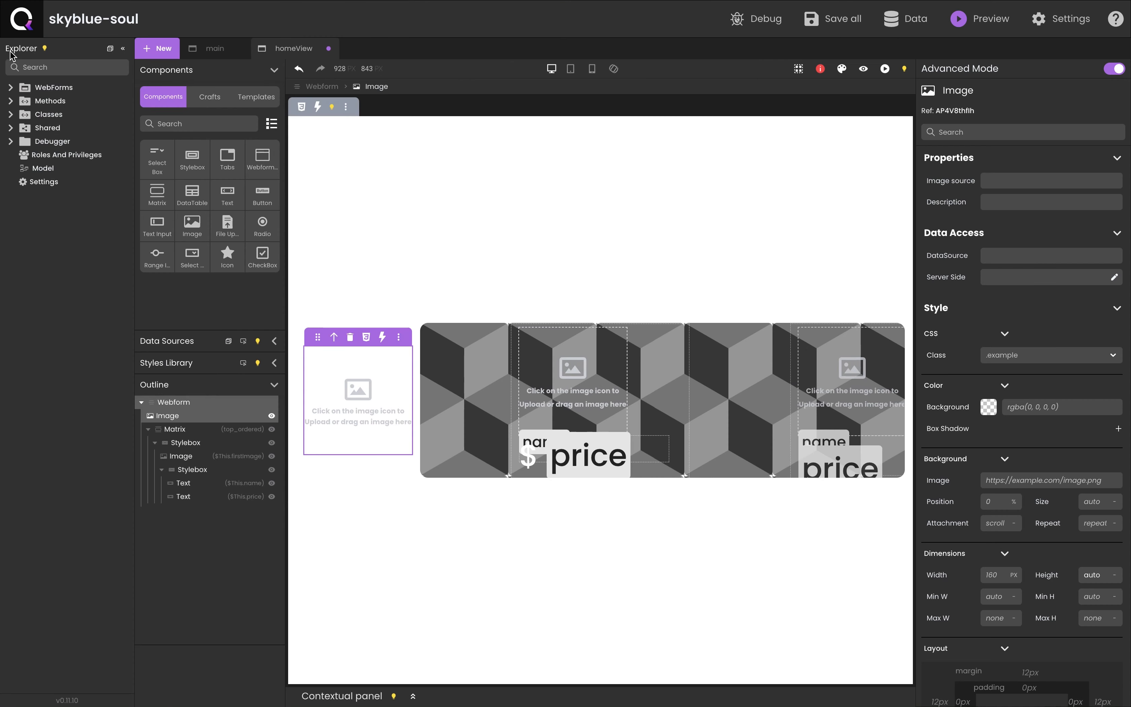
Step: Create a folder named actions under Shared and upload all the picture files of the chosen folder into it
click(216, 81)
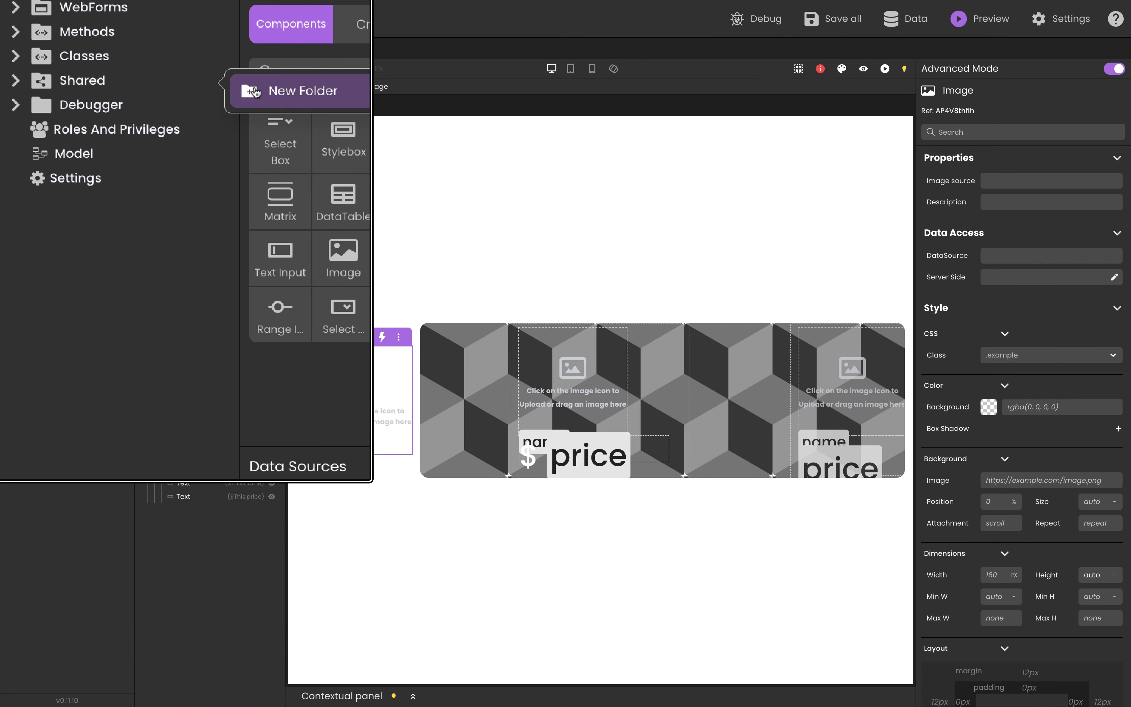
click(254, 92)
text(actions)
key(Return)
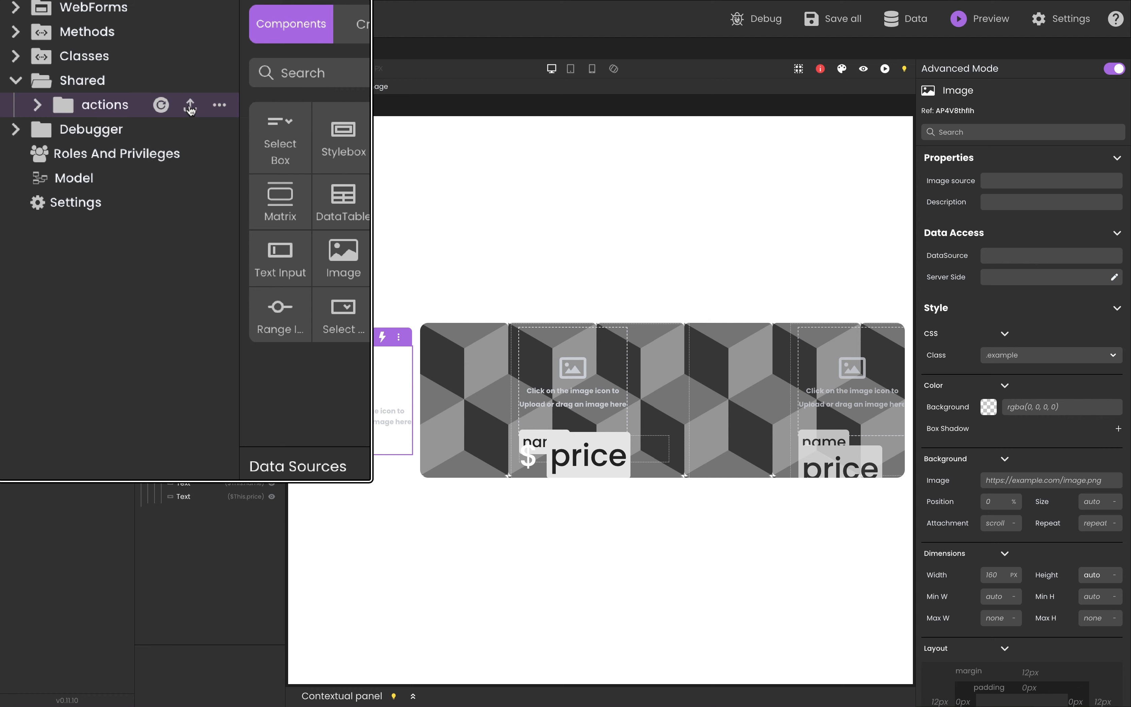
click(107, 142)
click(360, 257)
click(456, 317)
key(super+a)
key(Return)
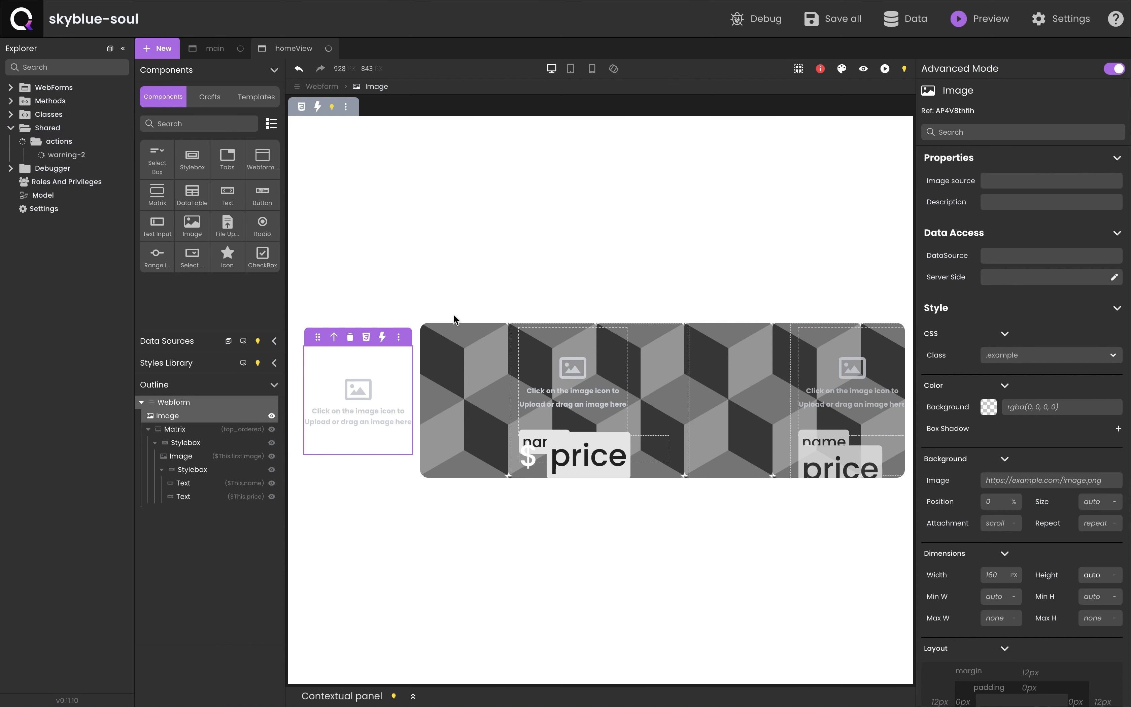
Step: Set the new Image's source to the shared picture of people working at the table in /$shared/other
click(11, 129)
click(123, 48)
click(1017, 182)
key(super+v)
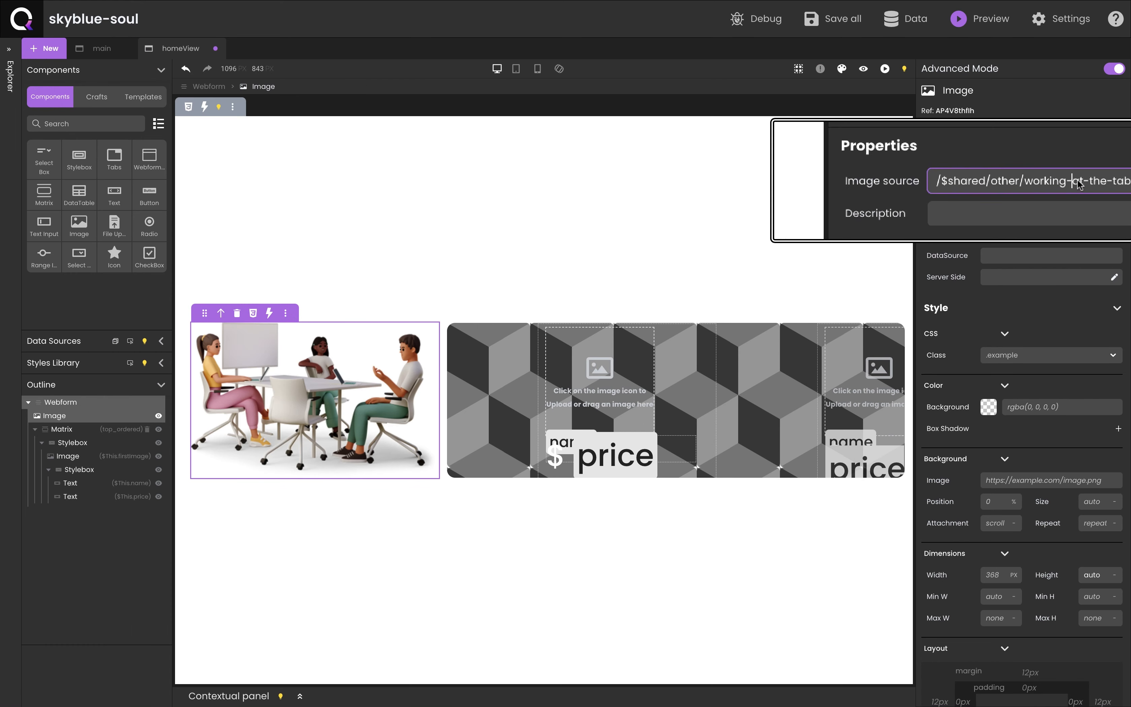
double_click(1003, 181)
double_click(1029, 181)
double_click(1059, 181)
Step: Set the Image's height to 375 px and width to 640 px, and enter 100 for its offset
scroll(1071, 309, down, 4)
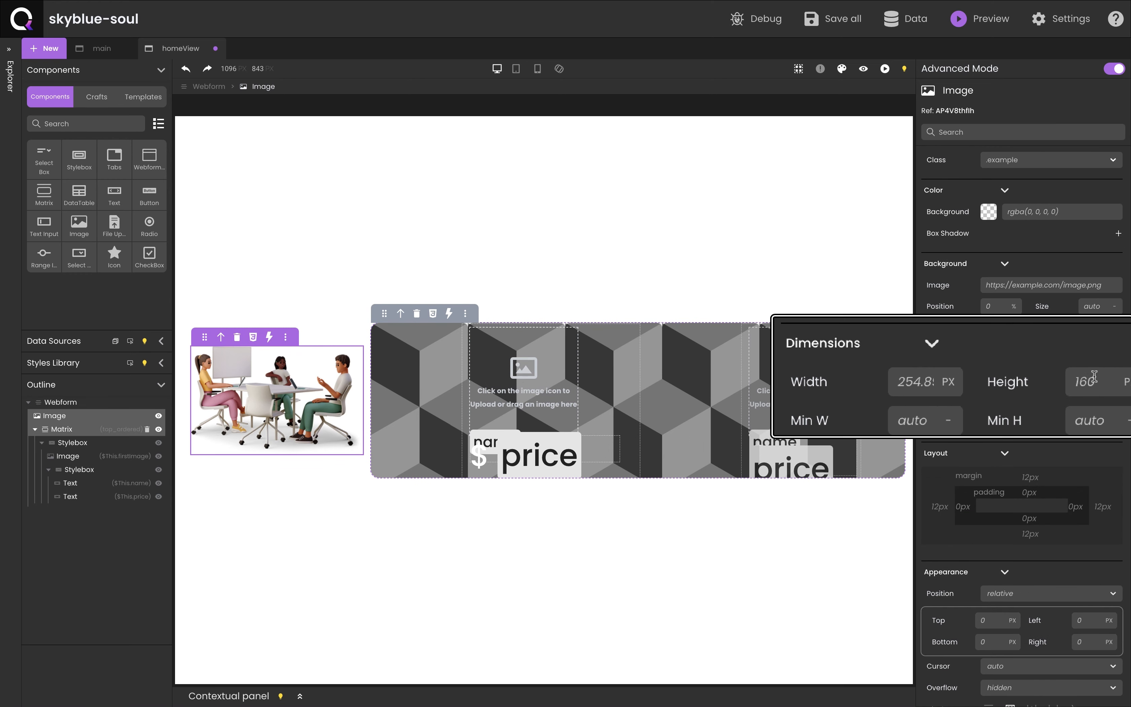
click(1092, 377)
text(375)
click(922, 382)
text(642)
scroll(1024, 375, down, 5)
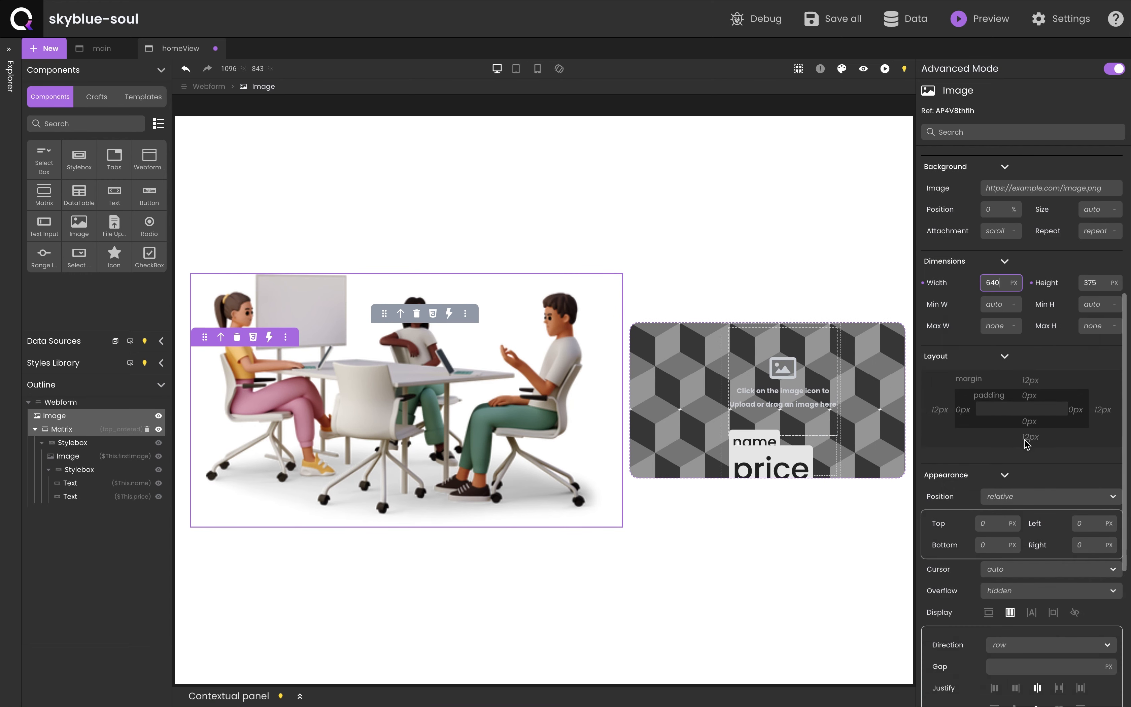
click(1029, 361)
click(1022, 373)
text(100)
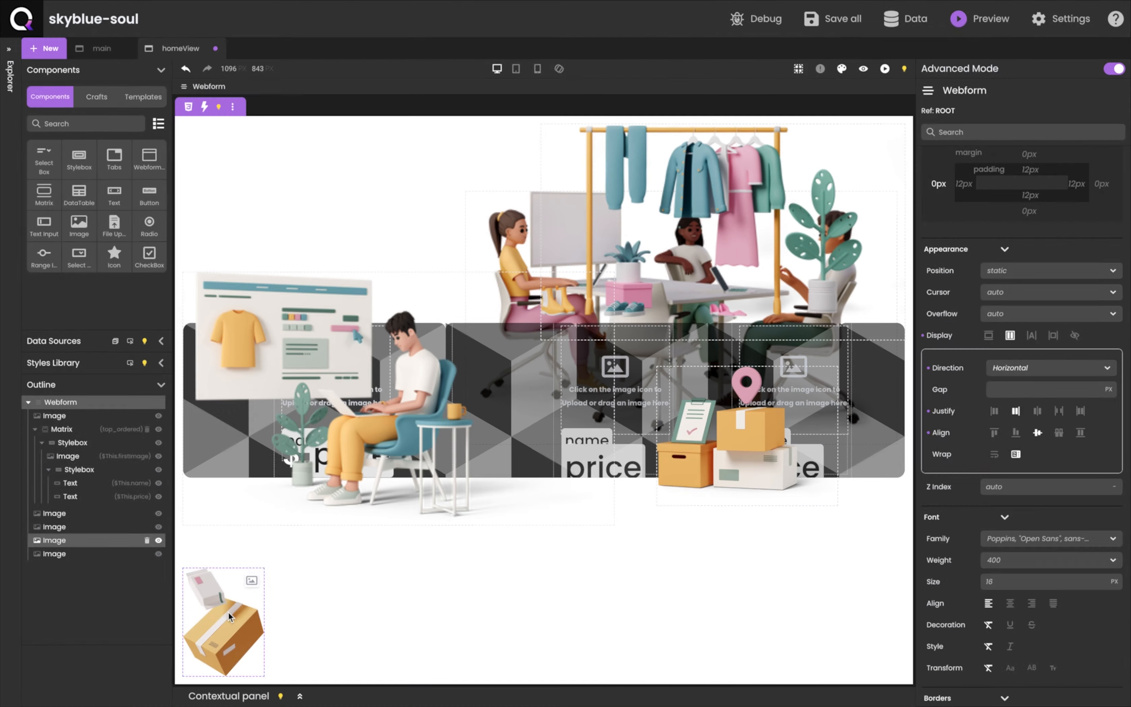
Step: Examine the style classes applied to the delivery box image and the hanger-with-clothes image
scroll(1088, 395, up, 5)
scroll(1089, 395, up, 4)
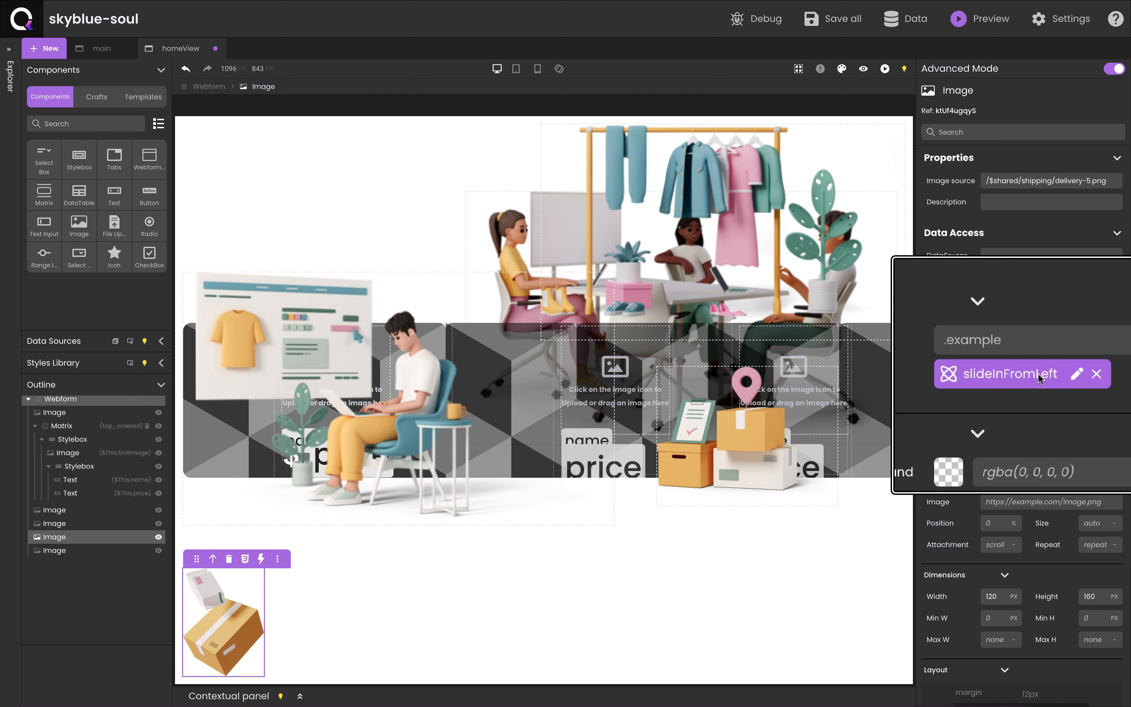
click(760, 131)
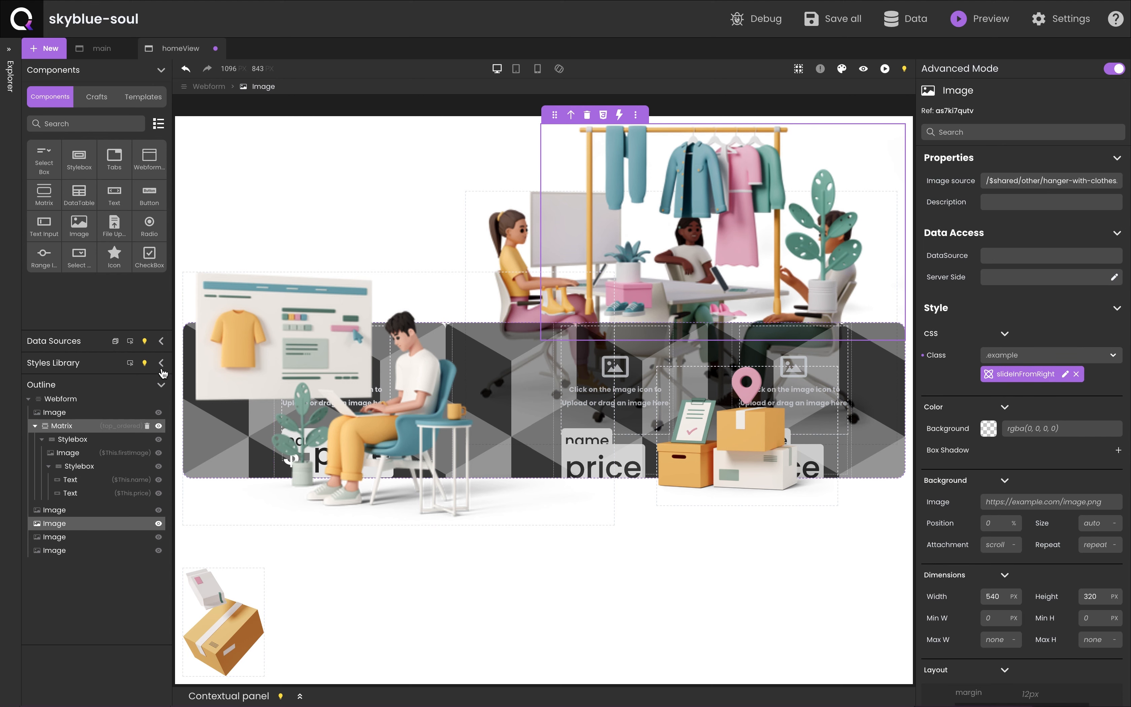
Step: Search the Styles Library for slide and highlight the components that use each matching class
click(162, 385)
click(161, 363)
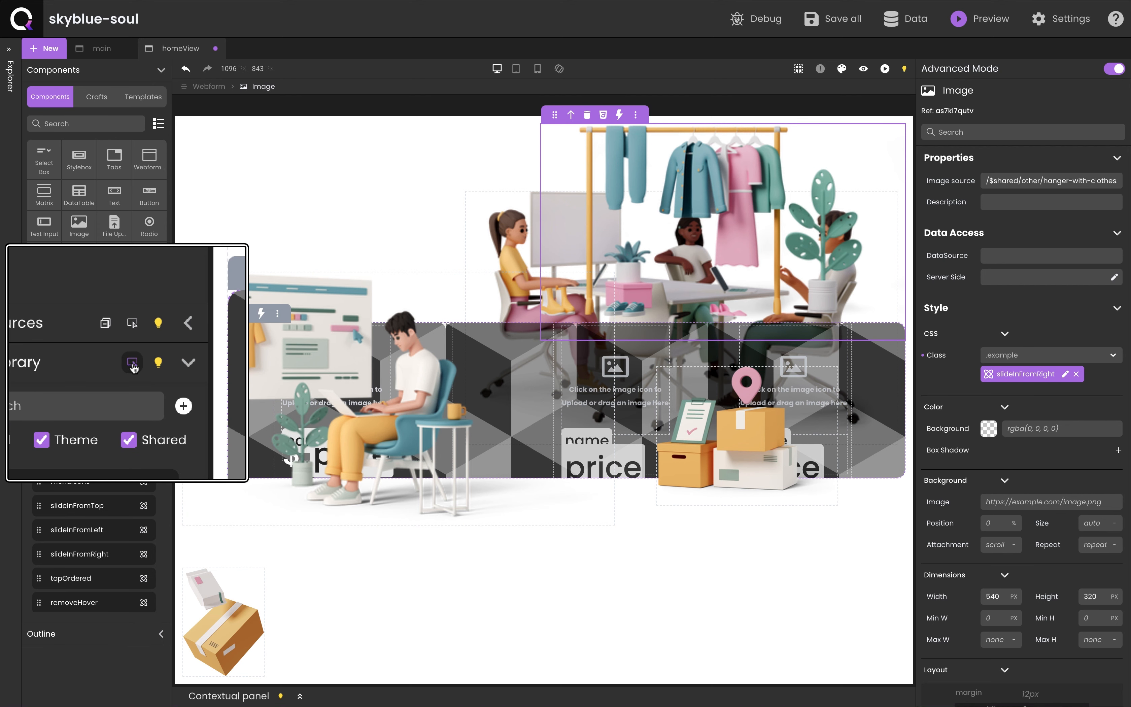
click(126, 381)
text(slide)
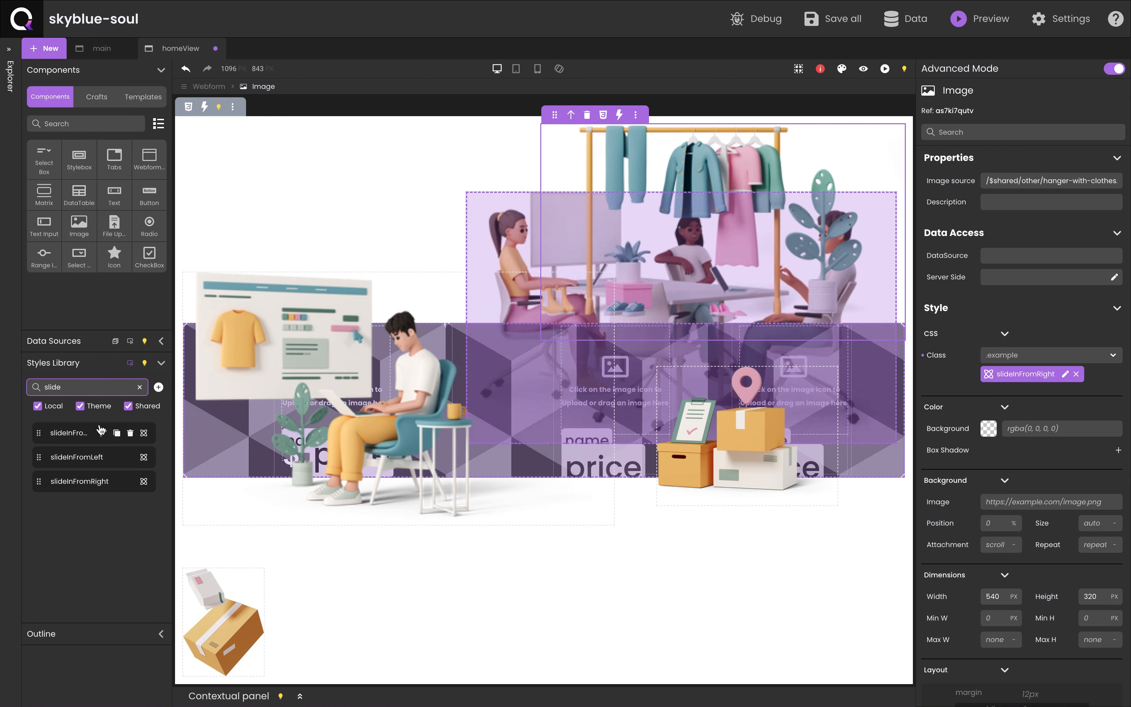
mouse_move(75, 458)
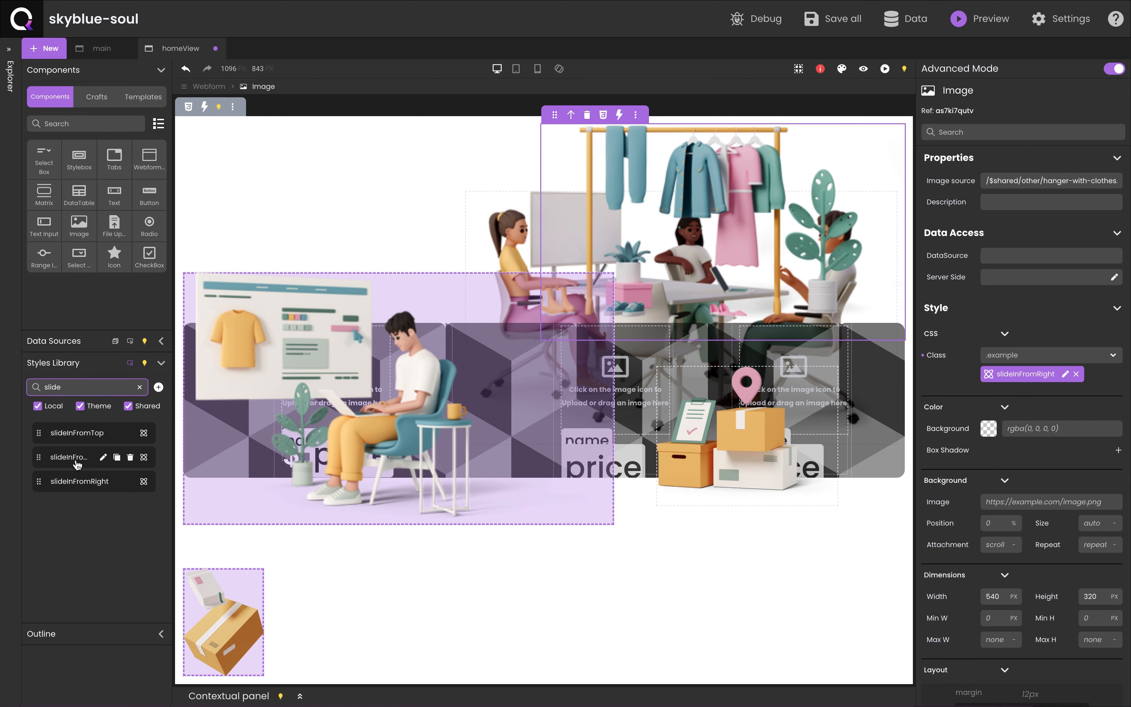
mouse_move(96, 417)
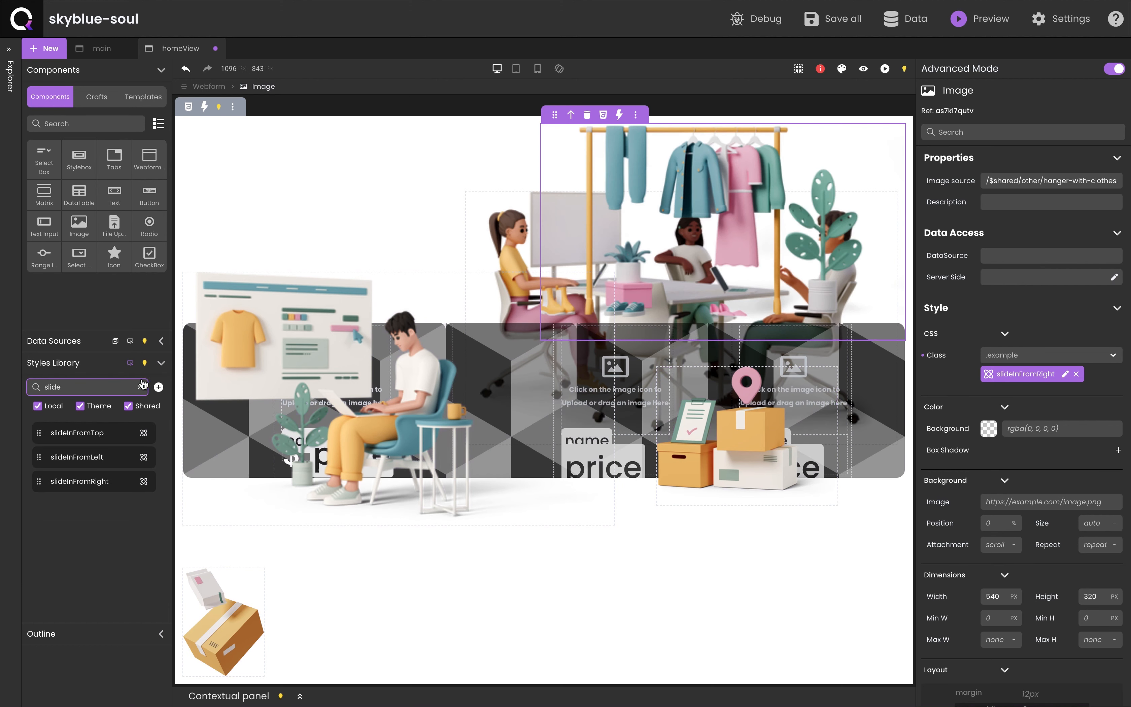
Step: Highlight the components on homeView that are bound to the top_ordered datasource
click(155, 366)
click(155, 346)
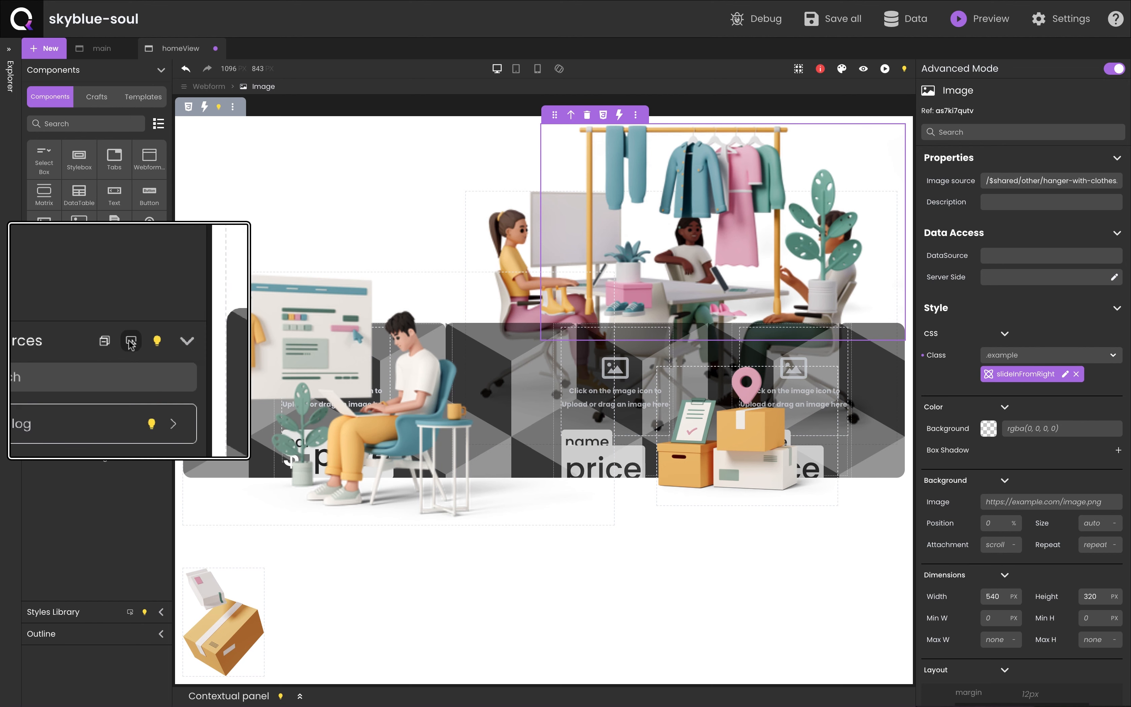
click(47, 410)
mouse_move(53, 429)
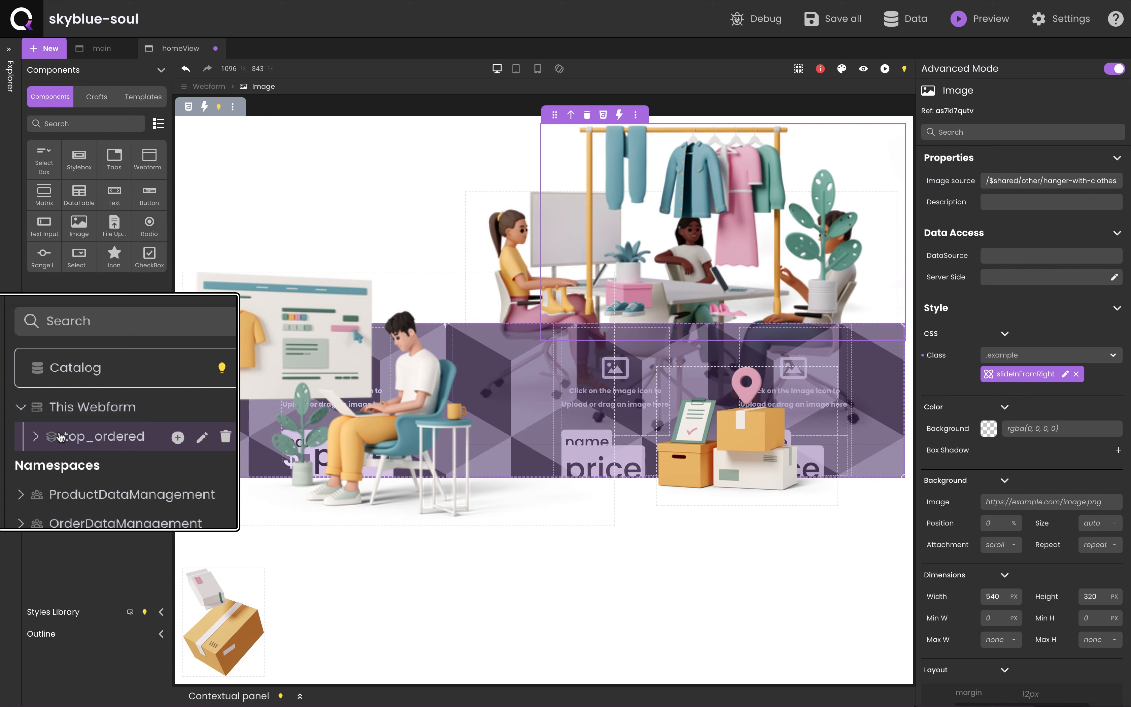
click(159, 342)
Step: Set the layout direction of the homeView webform's root to Vertical
click(209, 86)
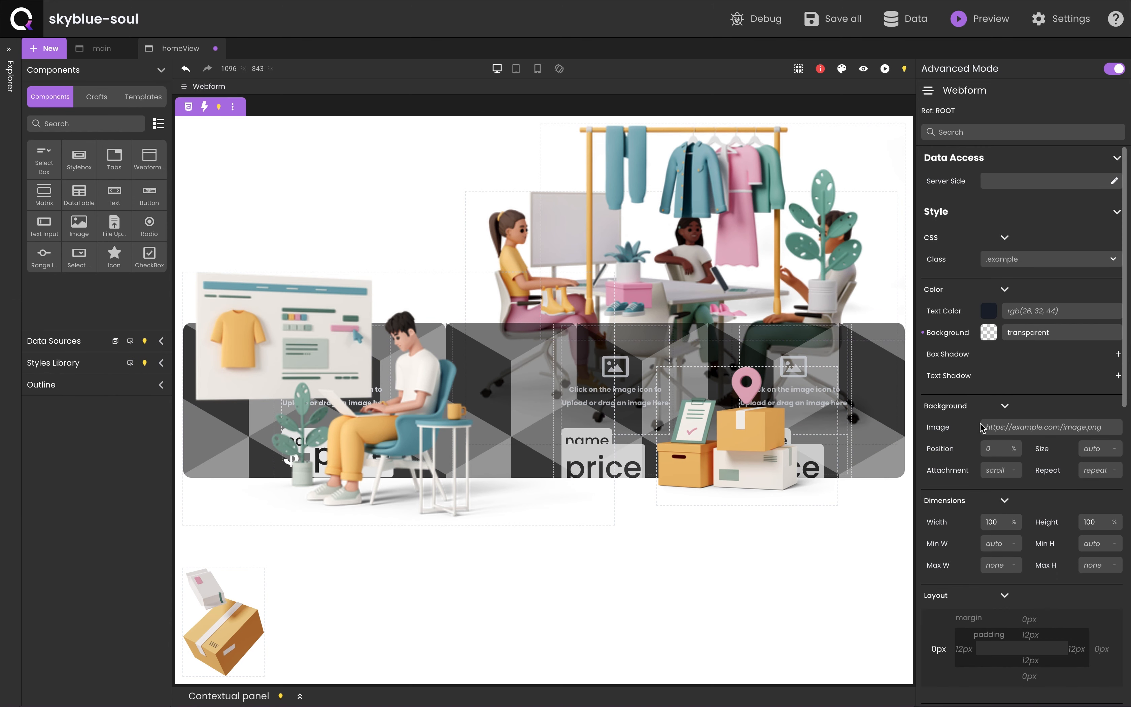
scroll(1099, 444, down, 10)
click(1102, 459)
click(1098, 523)
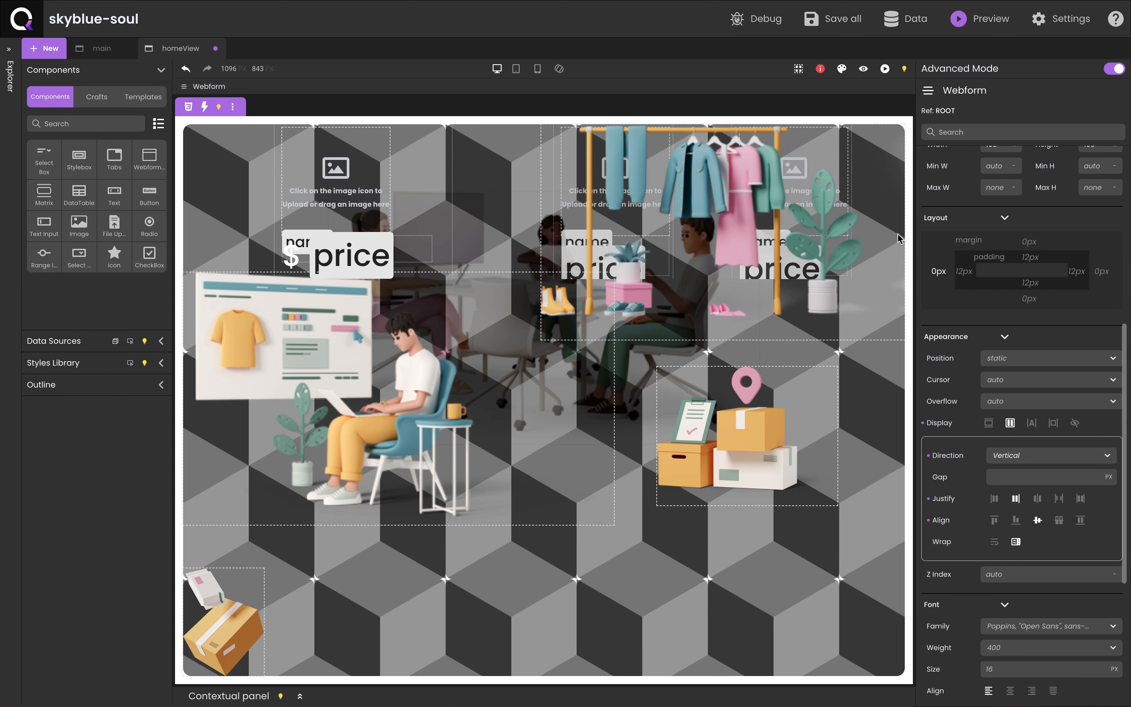
Step: Close homeView and preview the main webform in a separate browser tab
click(215, 49)
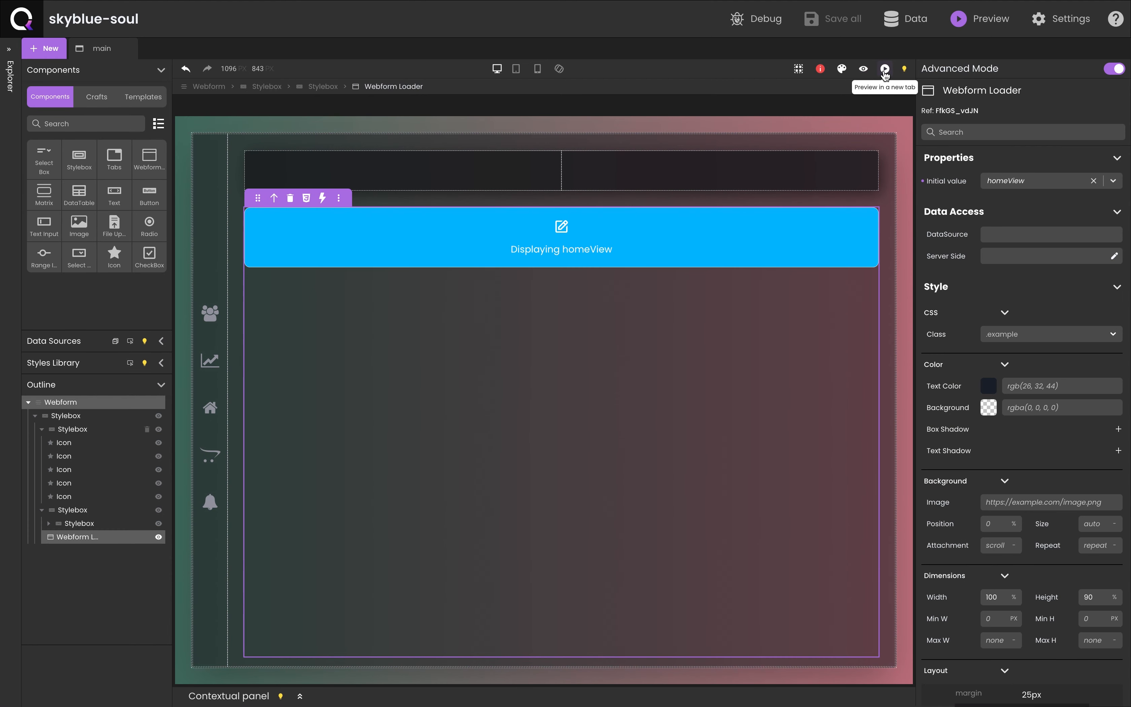
click(885, 69)
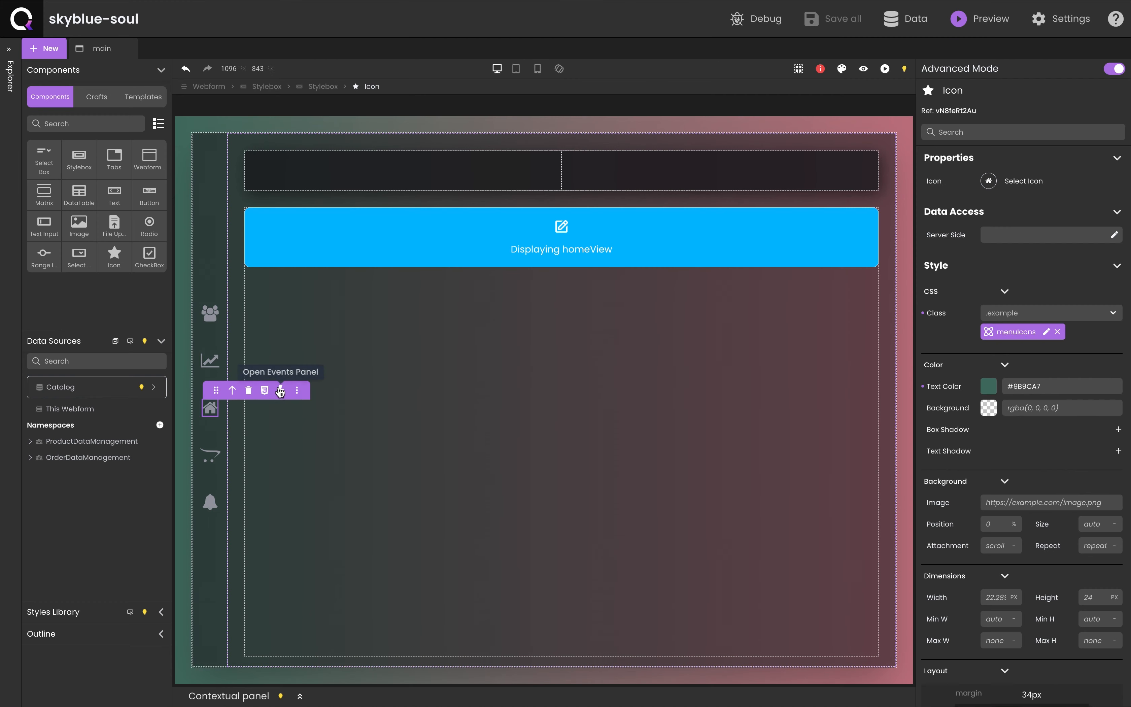
Step: Give the home icon an On Click navigation to homeView opening in Webform Loader FfkGS_vdJN, and check the loader's reference
click(280, 392)
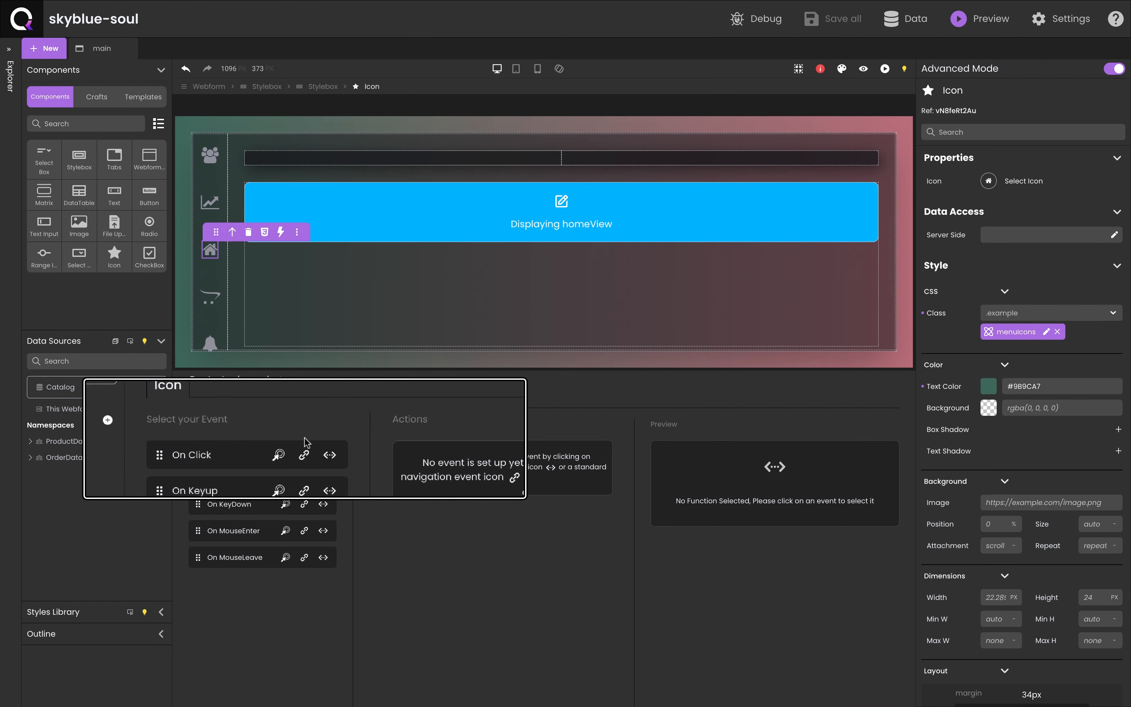
click(304, 452)
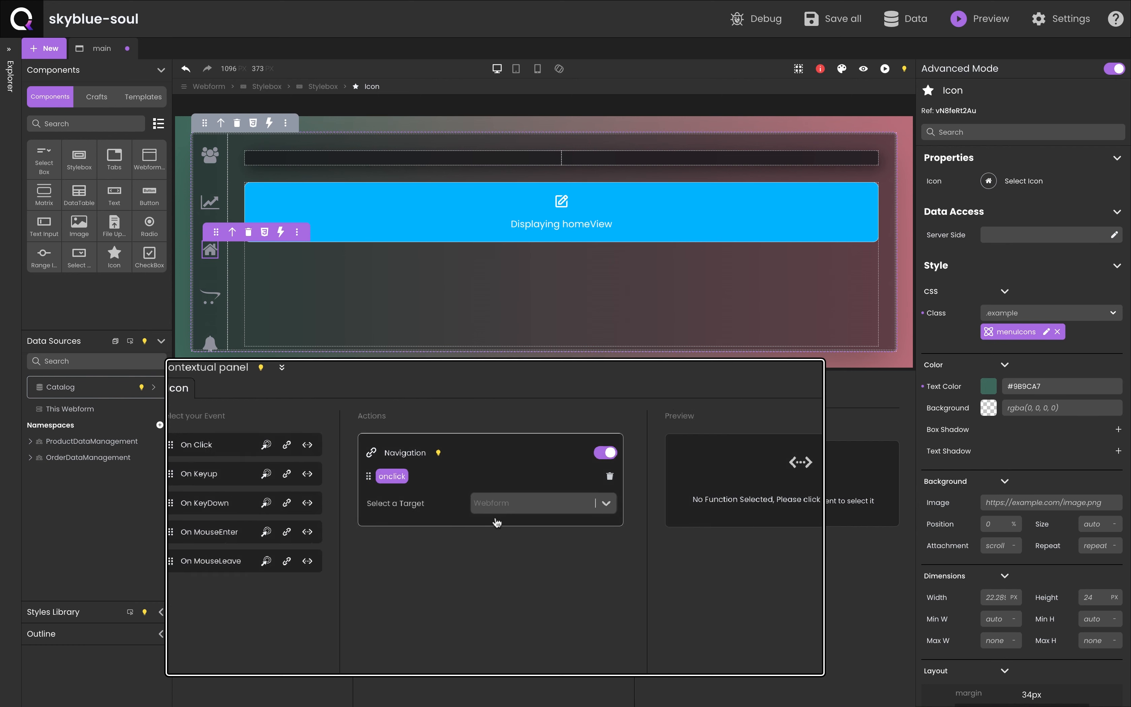
click(518, 500)
click(543, 535)
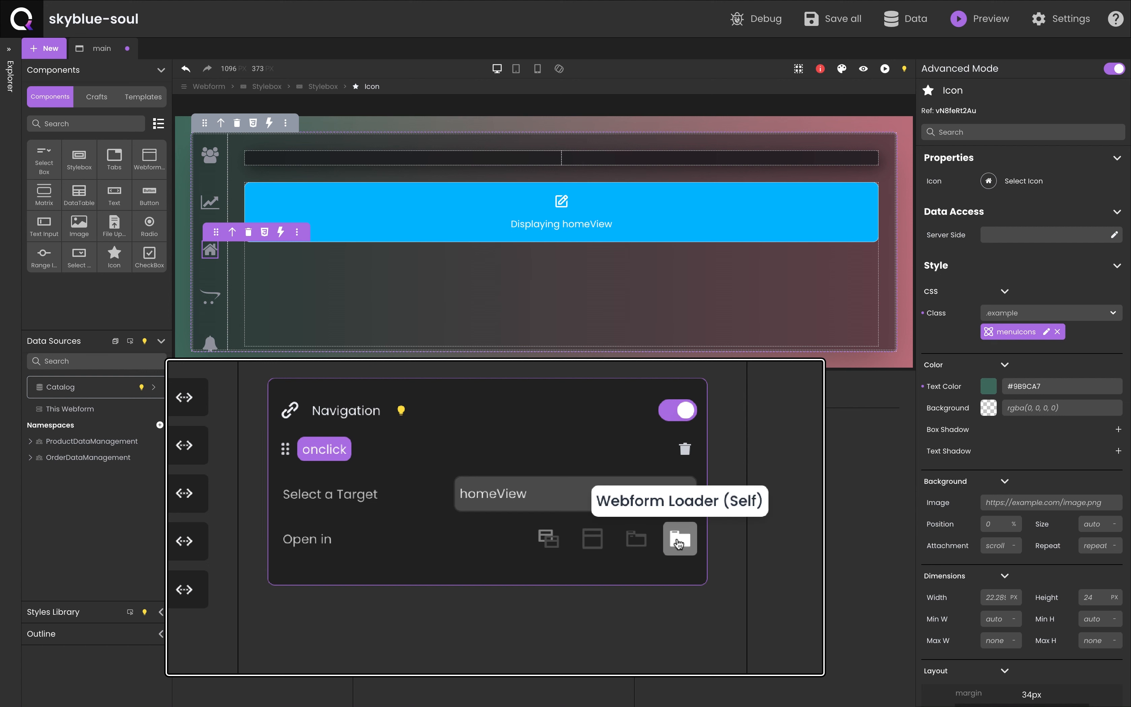
click(636, 539)
click(603, 603)
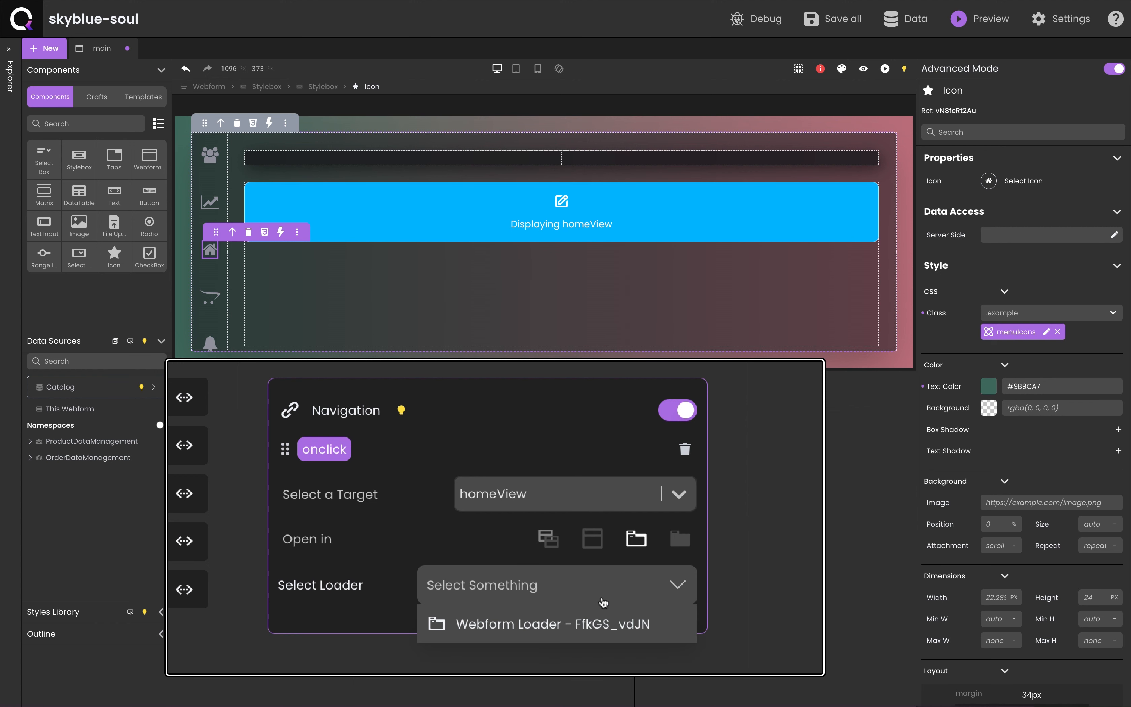
click(600, 632)
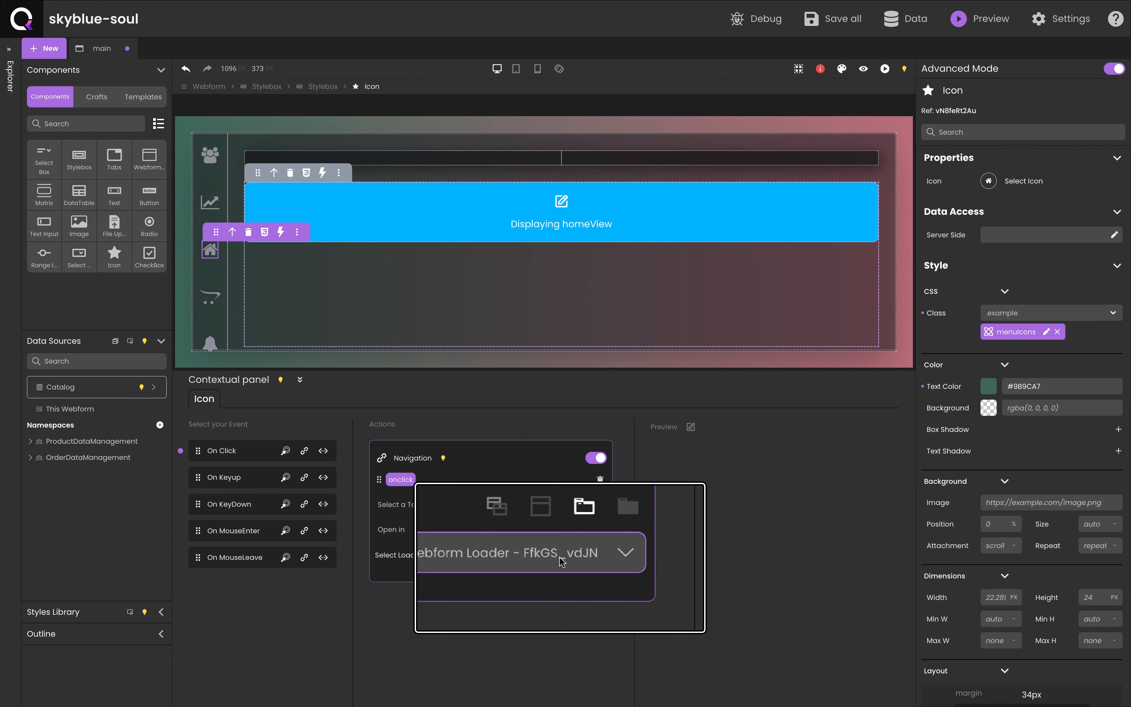
click(659, 218)
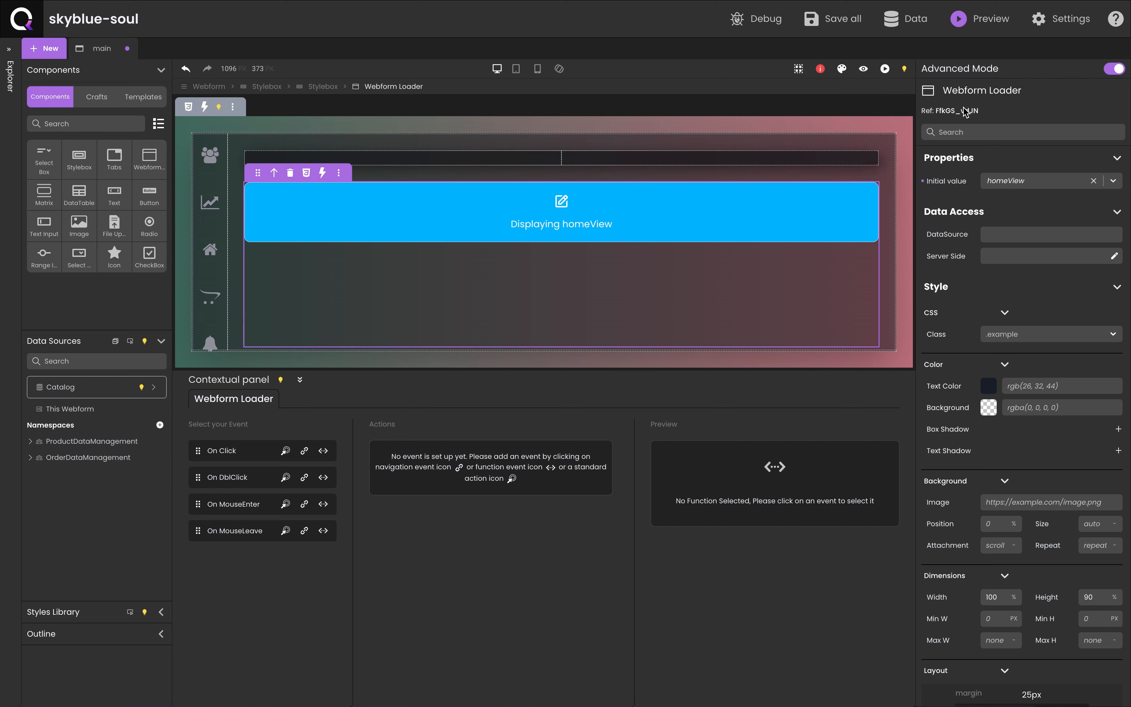
Step: Give the cart icon an On Click navigation to productView opening in Webform Loader FfkGS_vdJN
click(209, 297)
click(305, 451)
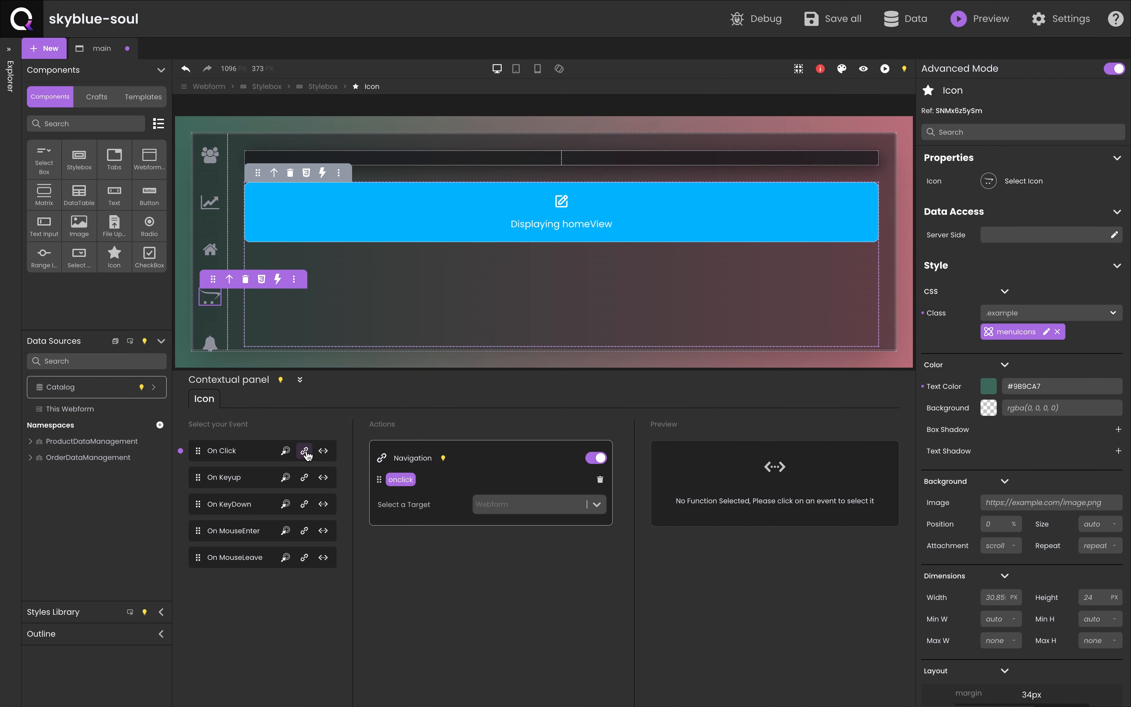
click(491, 509)
text(productView)
click(527, 543)
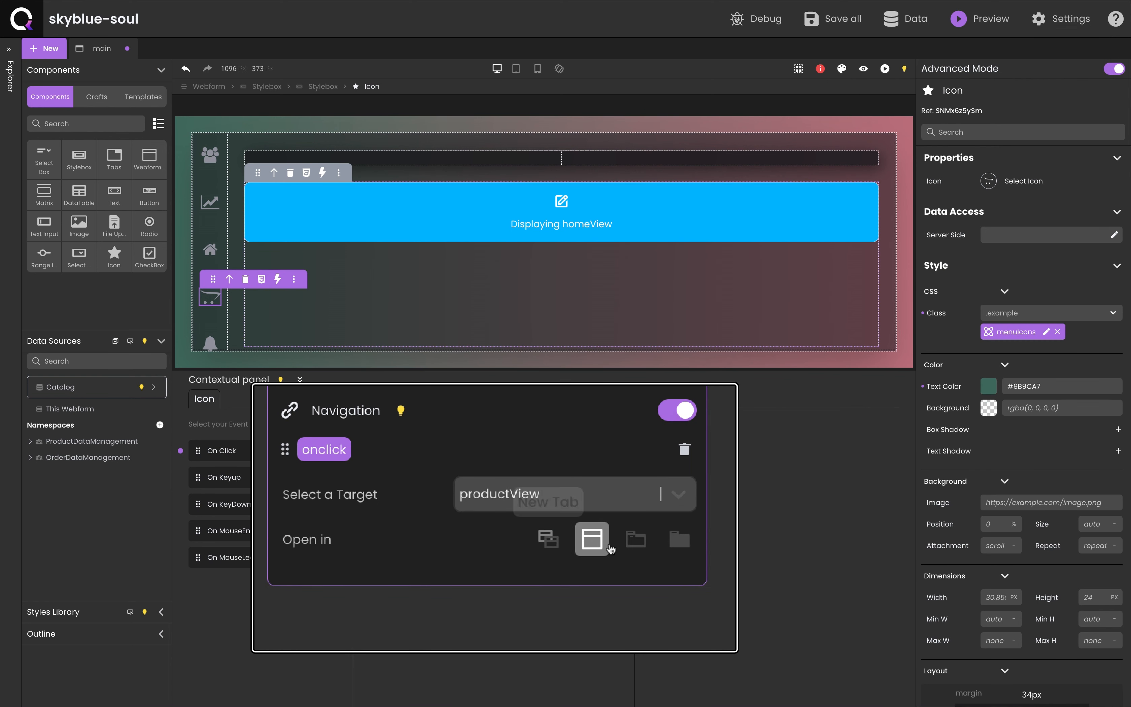
click(637, 538)
click(563, 591)
click(544, 626)
Step: Attach the On Keyup event to the cart icon's navigation action, and remove it again
drag(267, 512, 429, 473)
drag(234, 504, 519, 482)
click(537, 479)
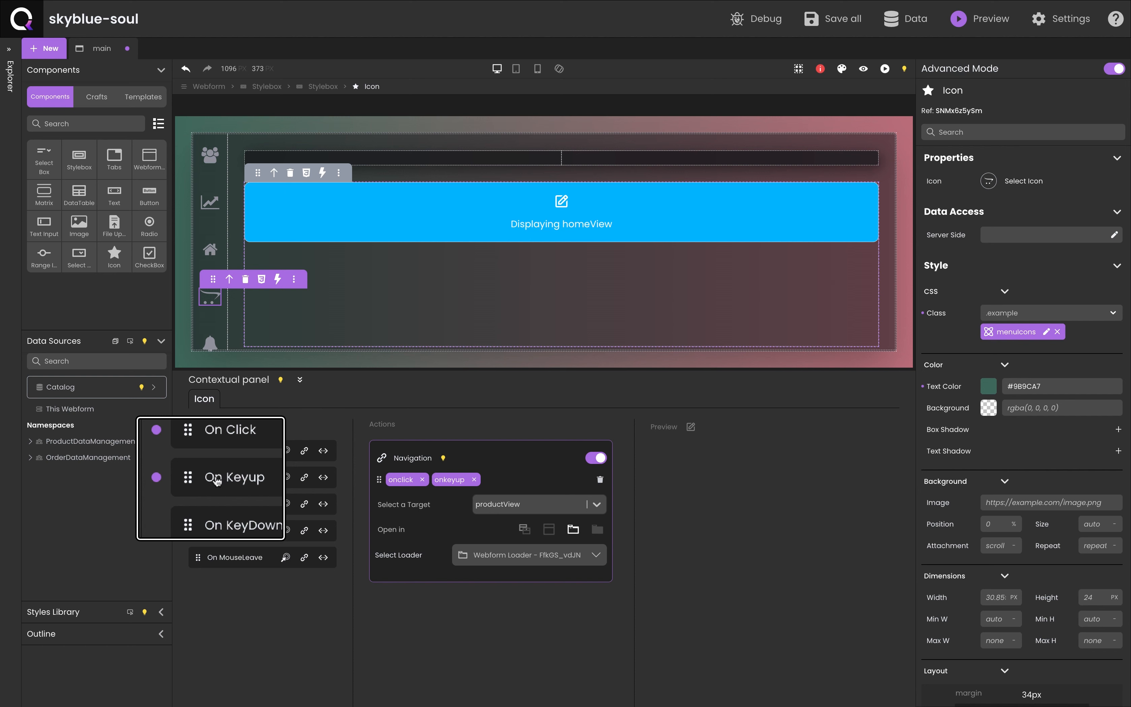
click(474, 480)
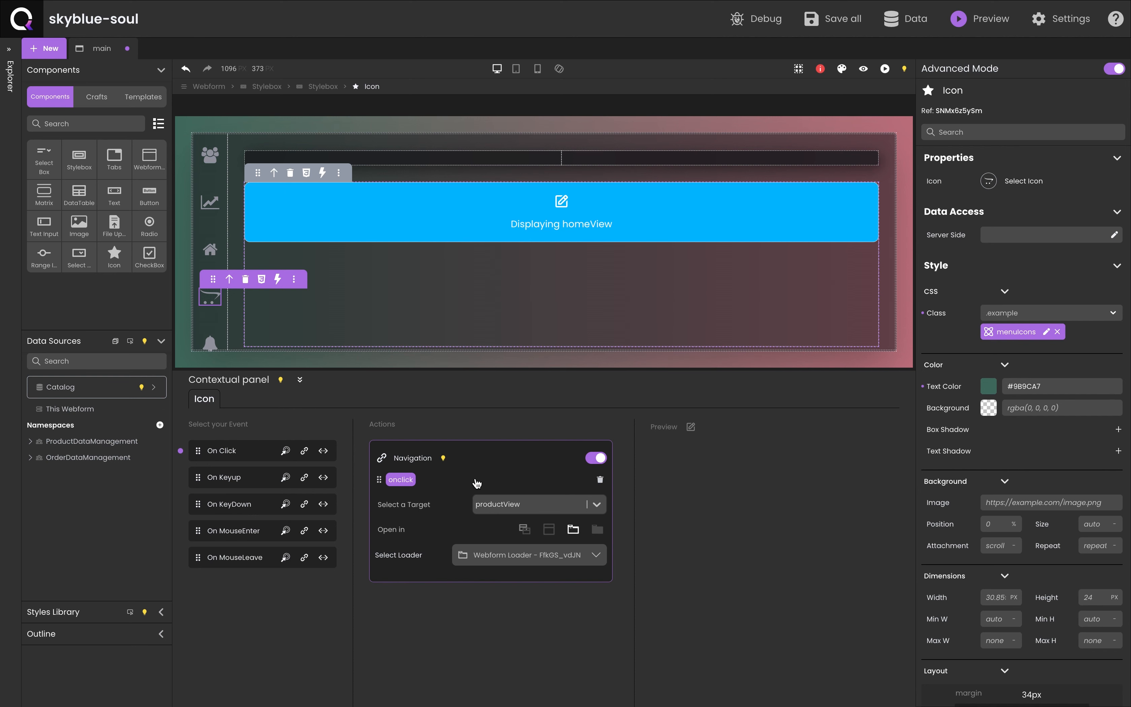
Step: Save all changes, set main as the start page in the application settings, and close the settings
click(828, 24)
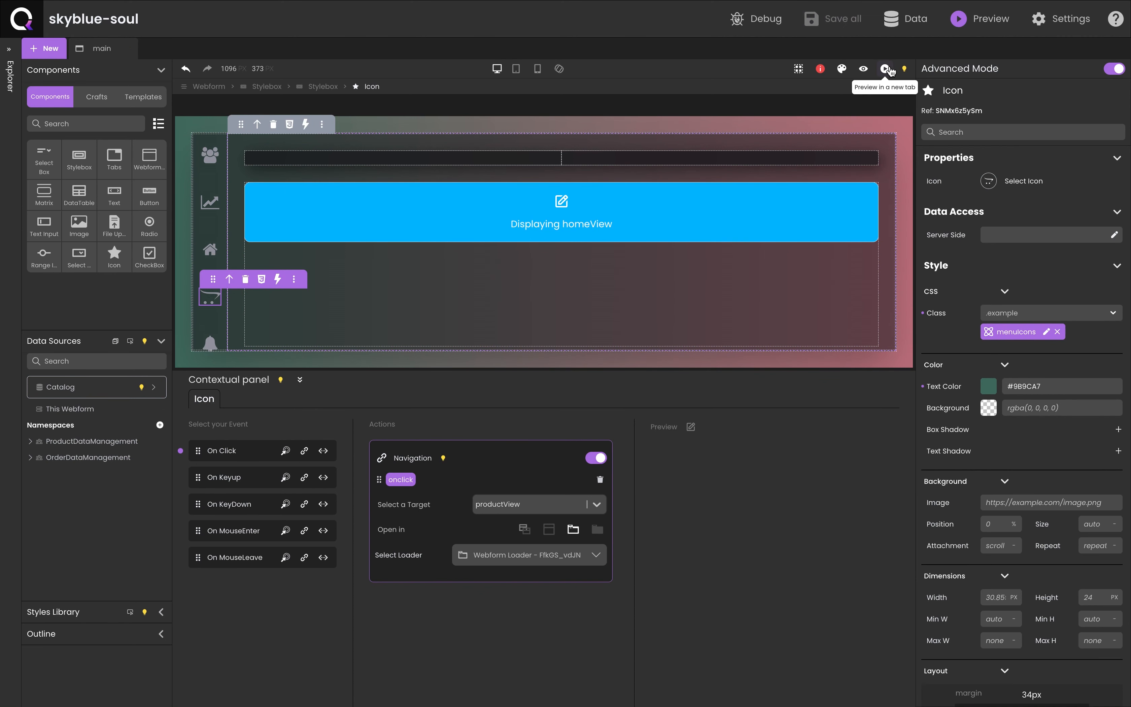
click(981, 24)
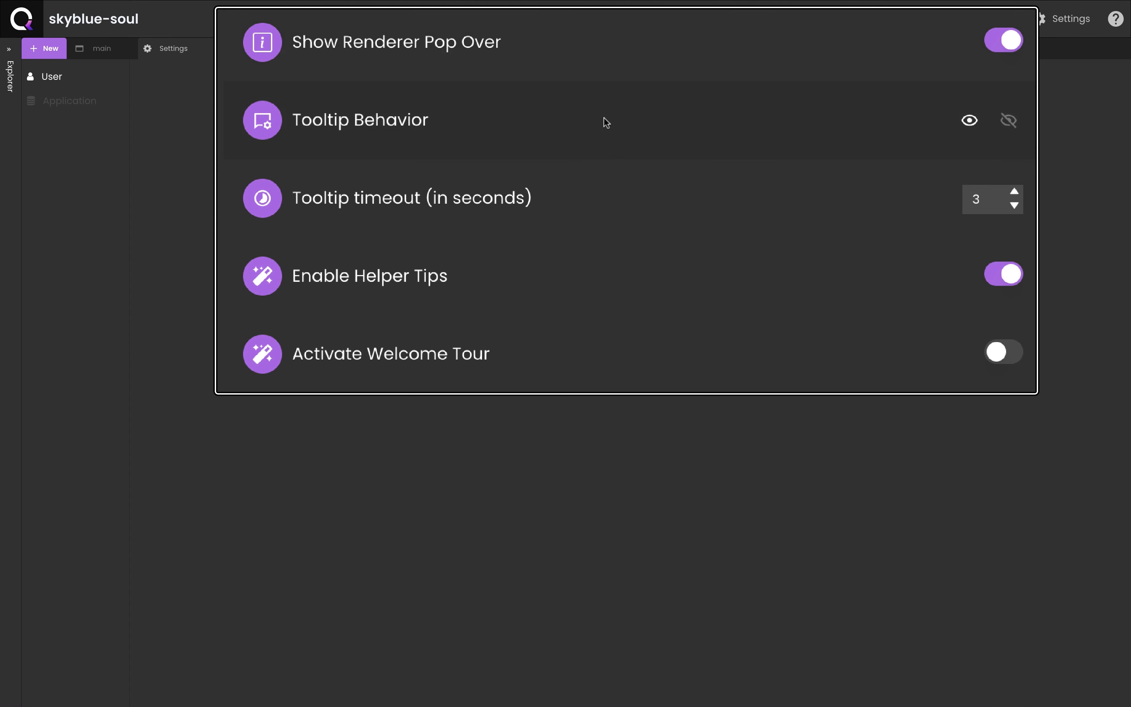
click(51, 102)
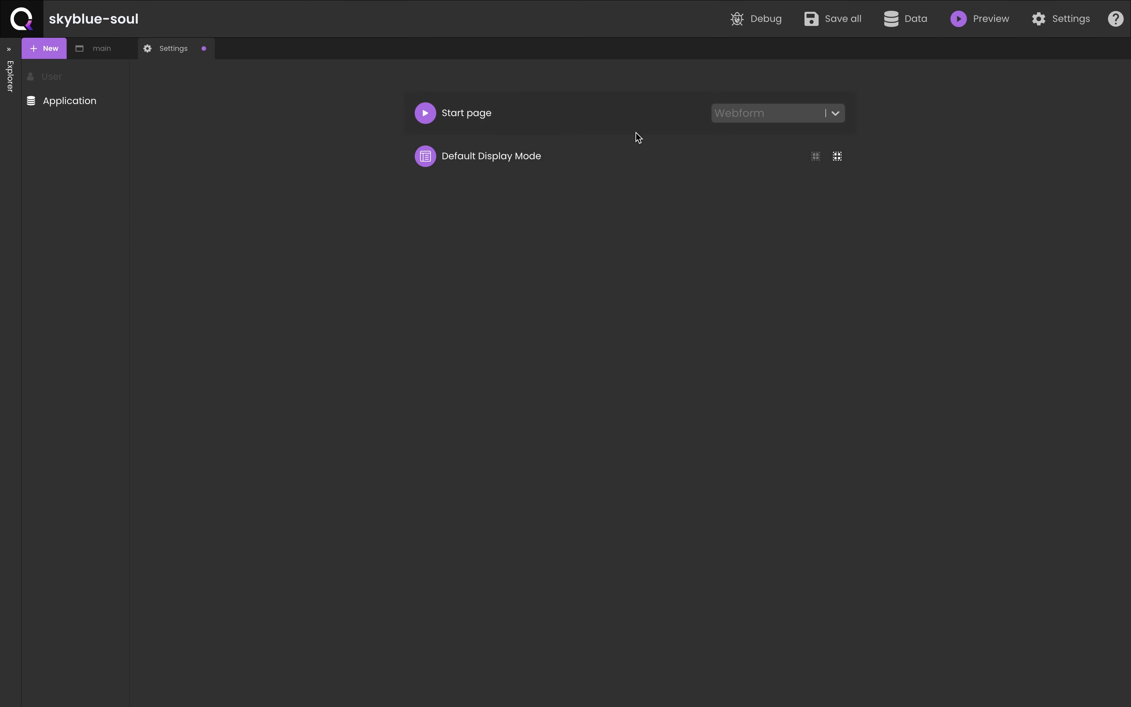
click(768, 110)
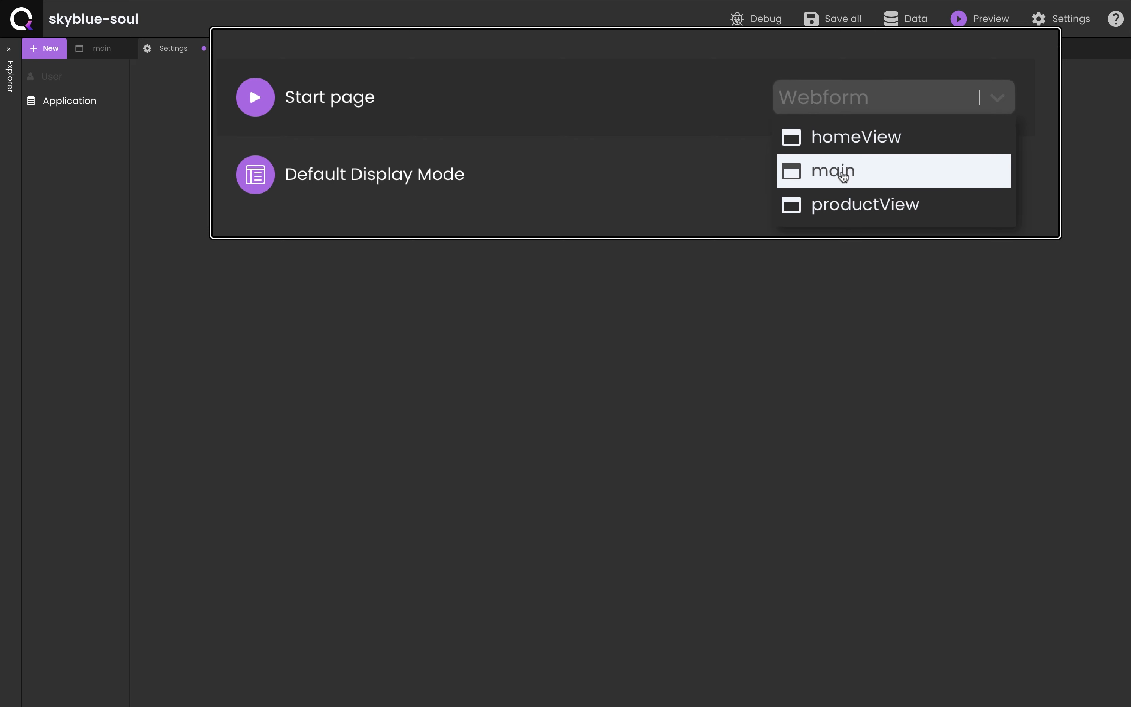
click(844, 173)
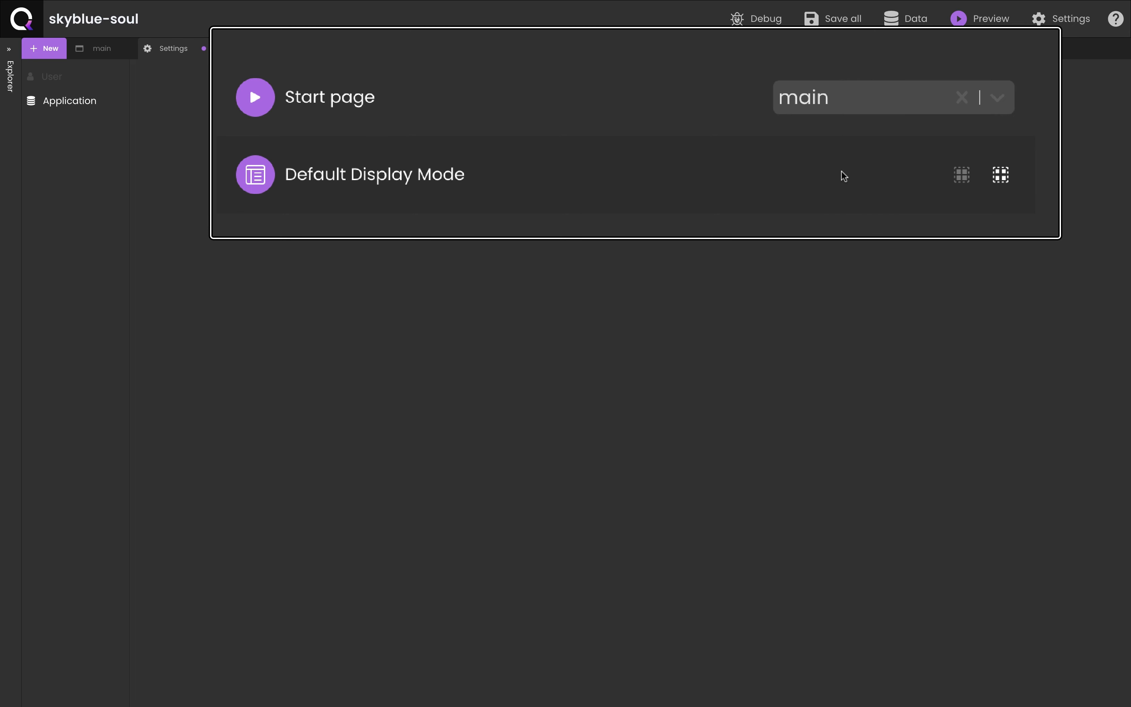
click(203, 48)
Step: Preview the whole application and open the product view through the cart icon
click(300, 384)
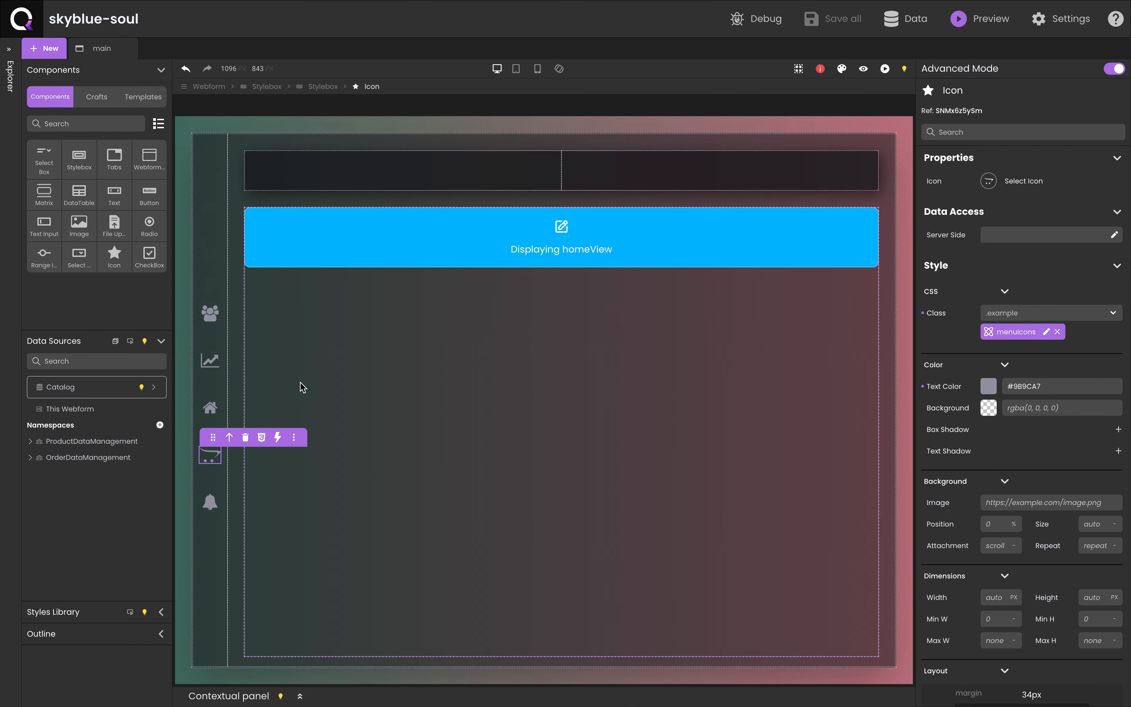
click(959, 19)
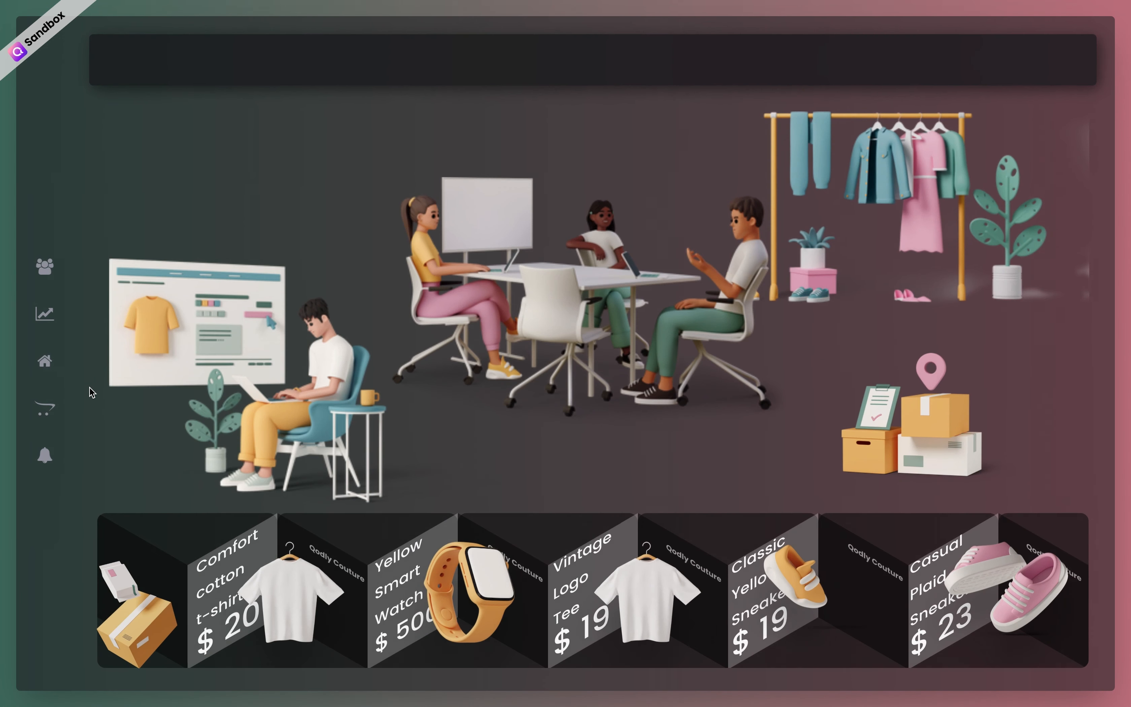
click(51, 410)
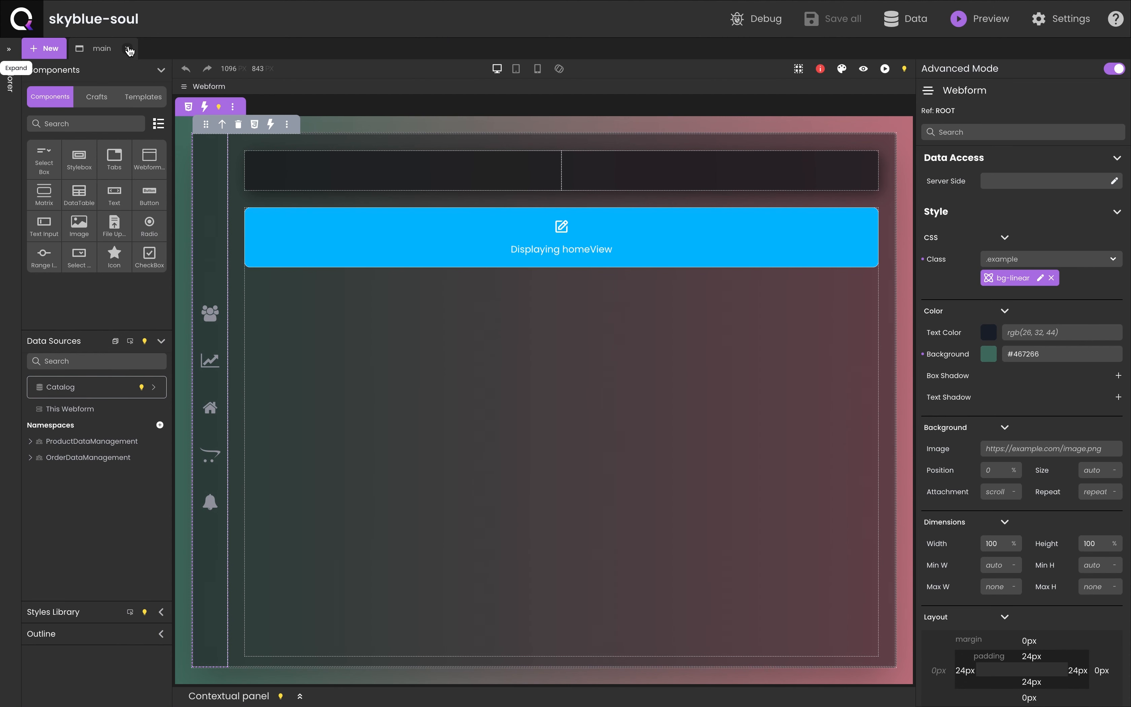
Step: Open the productView webform and add a Stylebox below the Products header
click(16, 46)
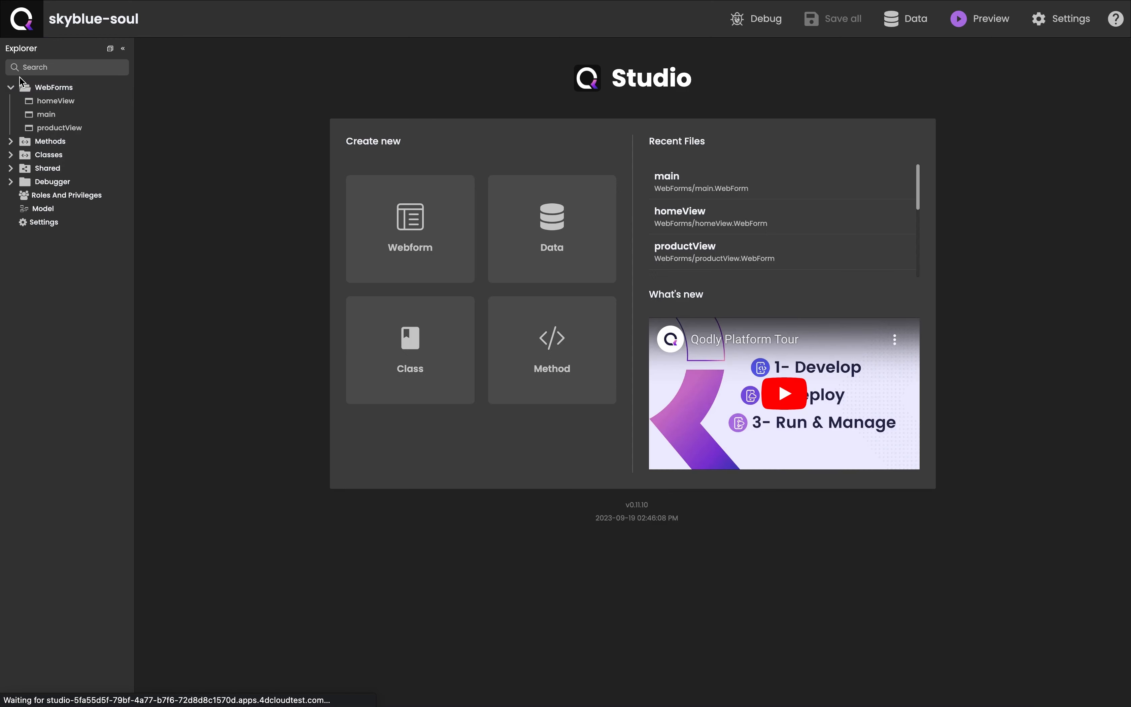
click(47, 127)
click(30, 442)
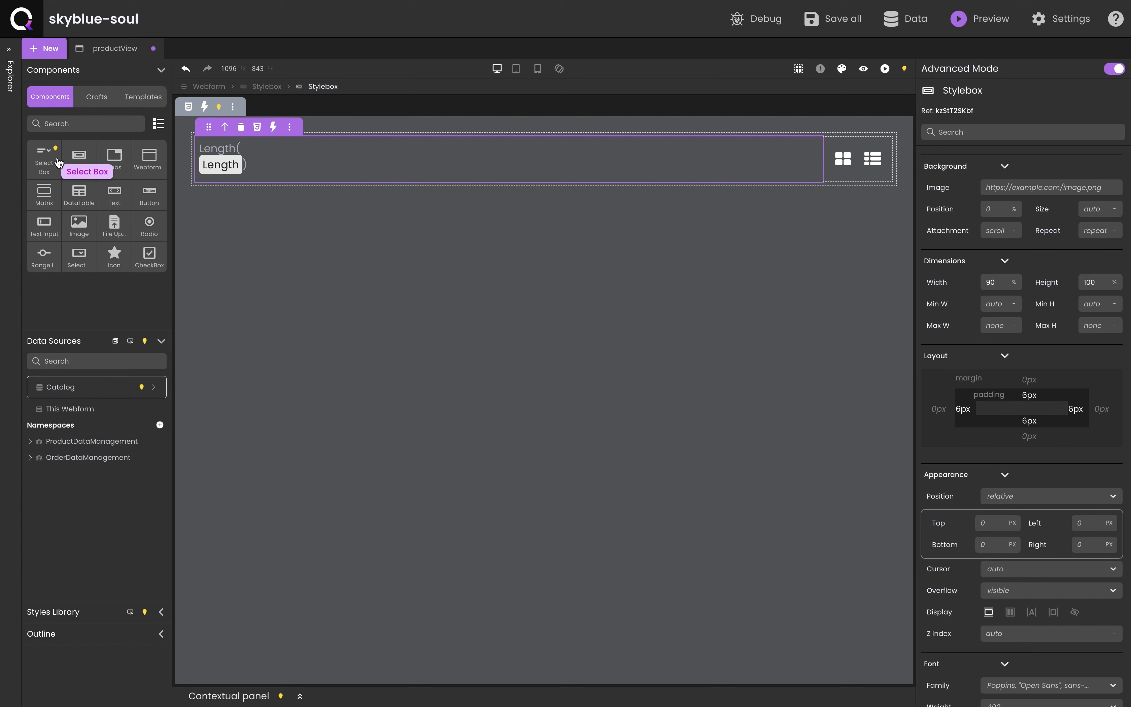
drag(79, 158, 255, 212)
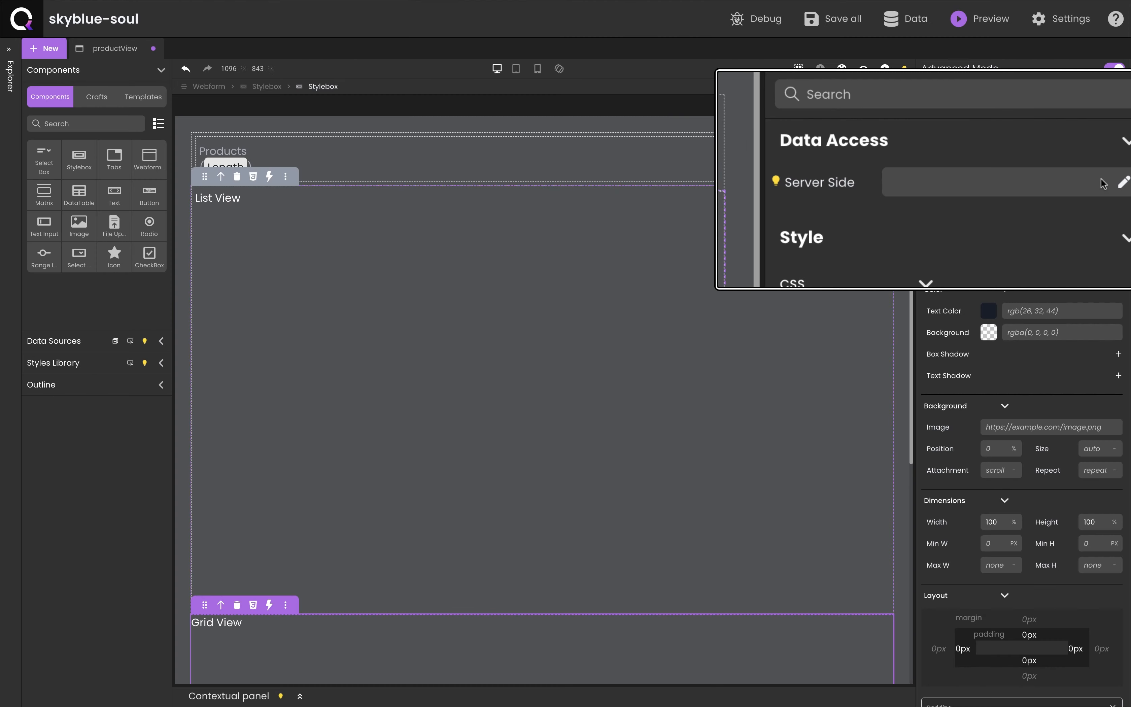
Step: Set the server-side references of the Grid View and List View styleboxes to gridView and listView
click(1101, 181)
text(gridView)
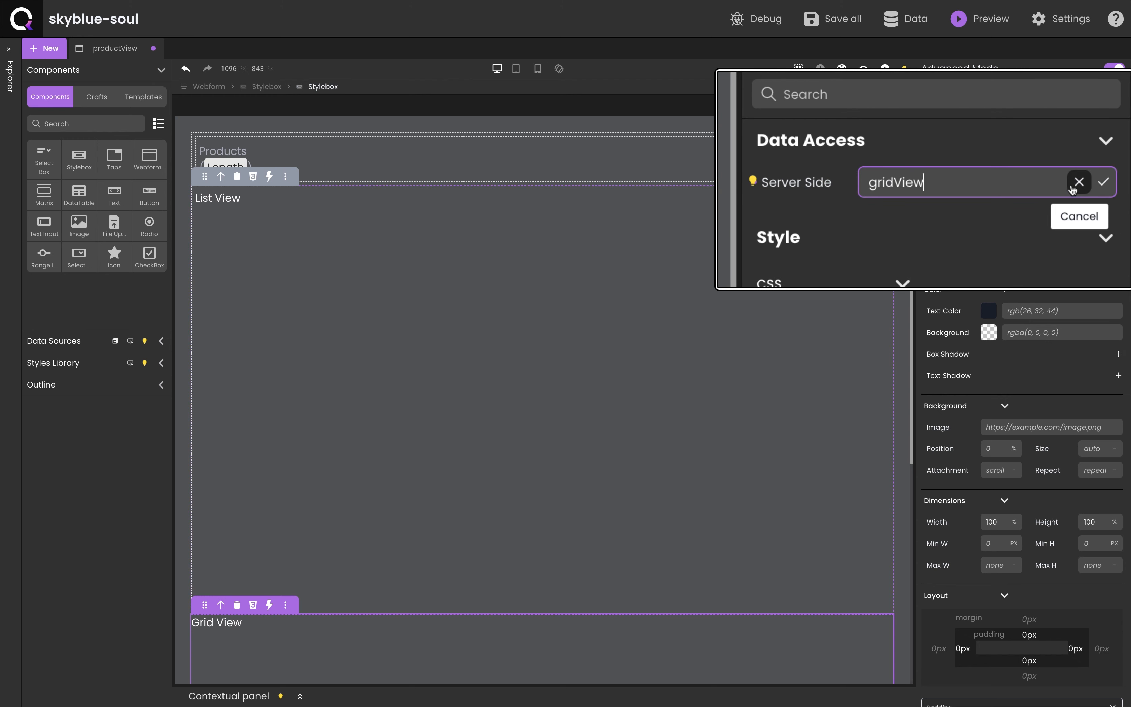
click(1118, 185)
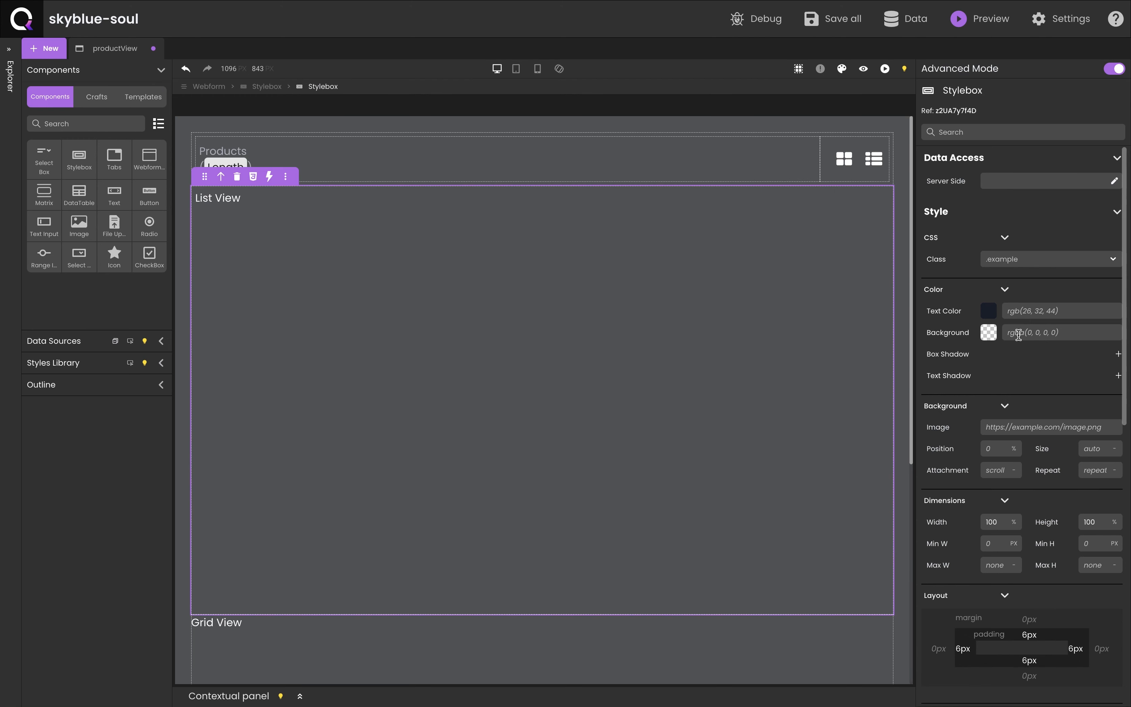
text(listView)
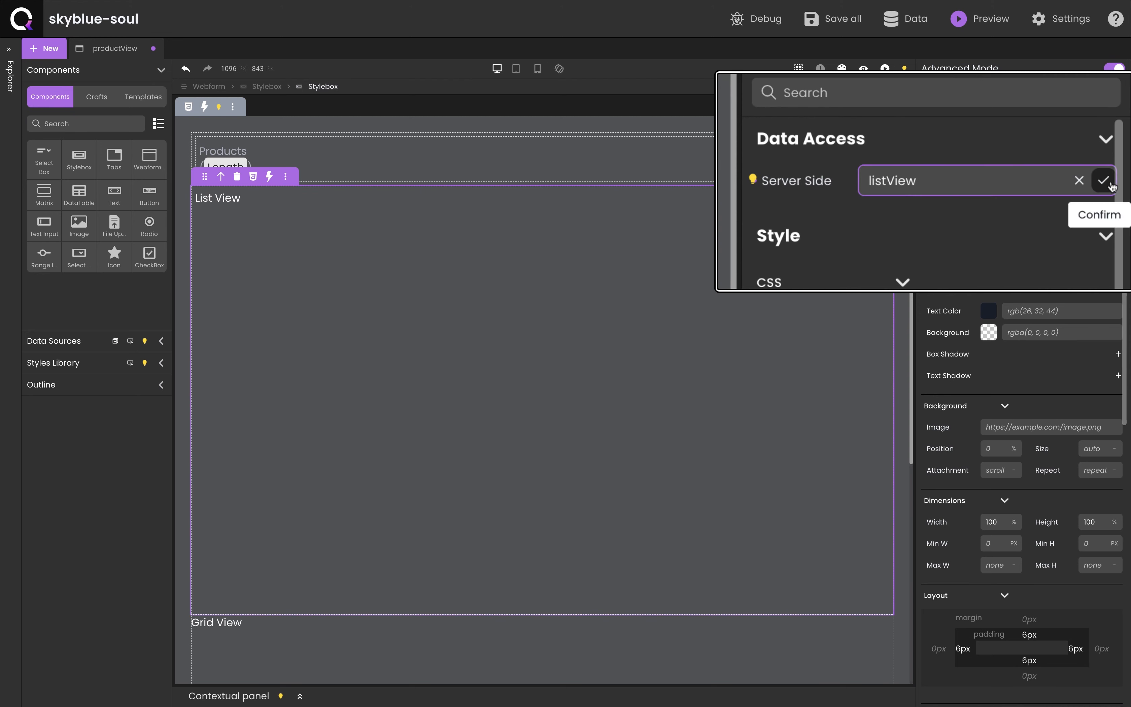
click(1117, 183)
Step: Hide the gridView stylebox by setting its display to none
click(725, 649)
scroll(1086, 594, down, 6)
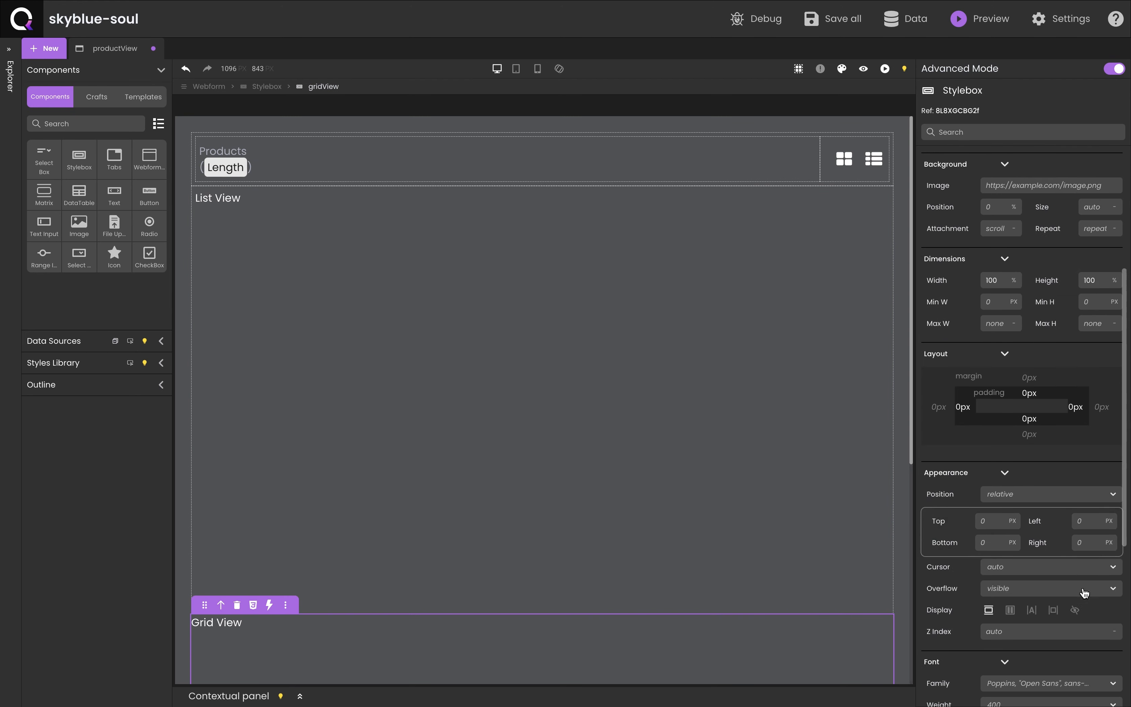
click(1075, 543)
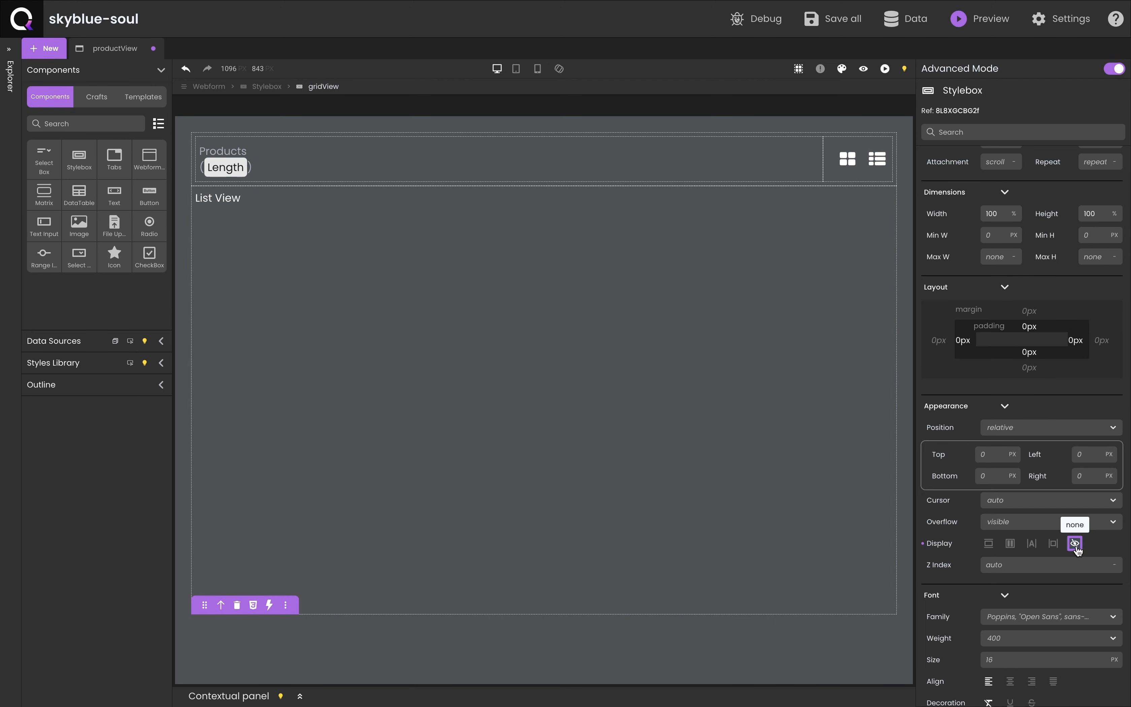
click(834, 373)
Step: Bind the list icon's On Click event to the DataStore function togglePaginationListView with listView as the serverRef text
click(879, 160)
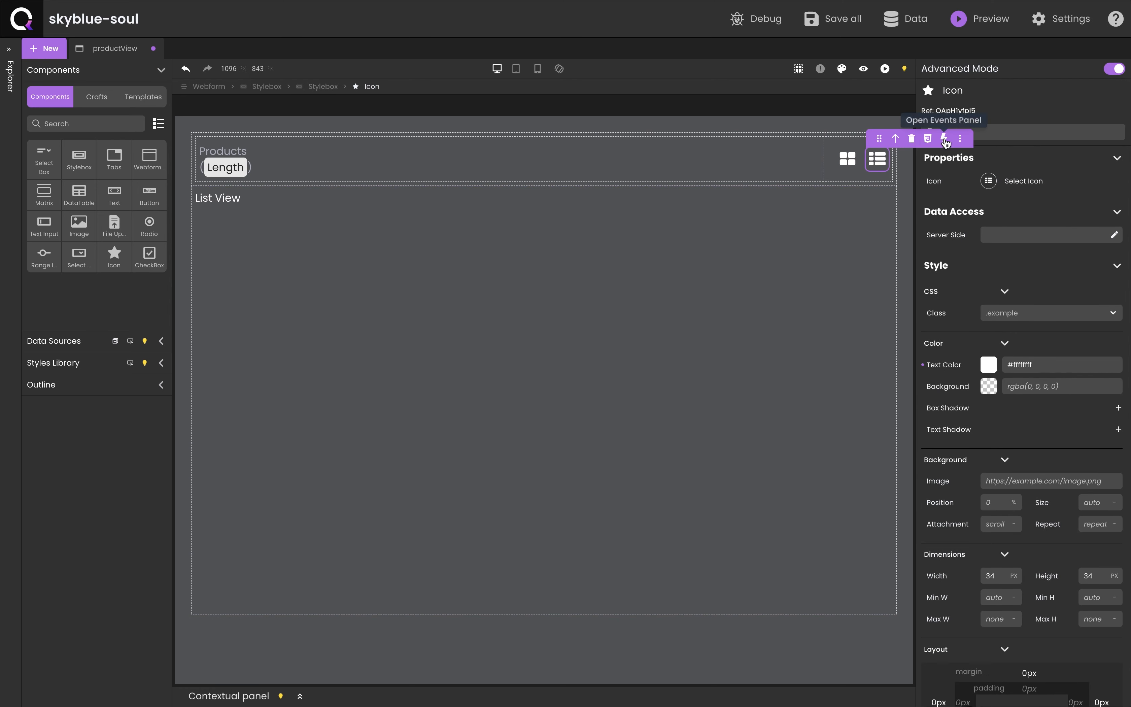
click(323, 451)
click(507, 524)
click(509, 477)
text(tog)
click(557, 599)
click(551, 532)
text(listView)
click(303, 529)
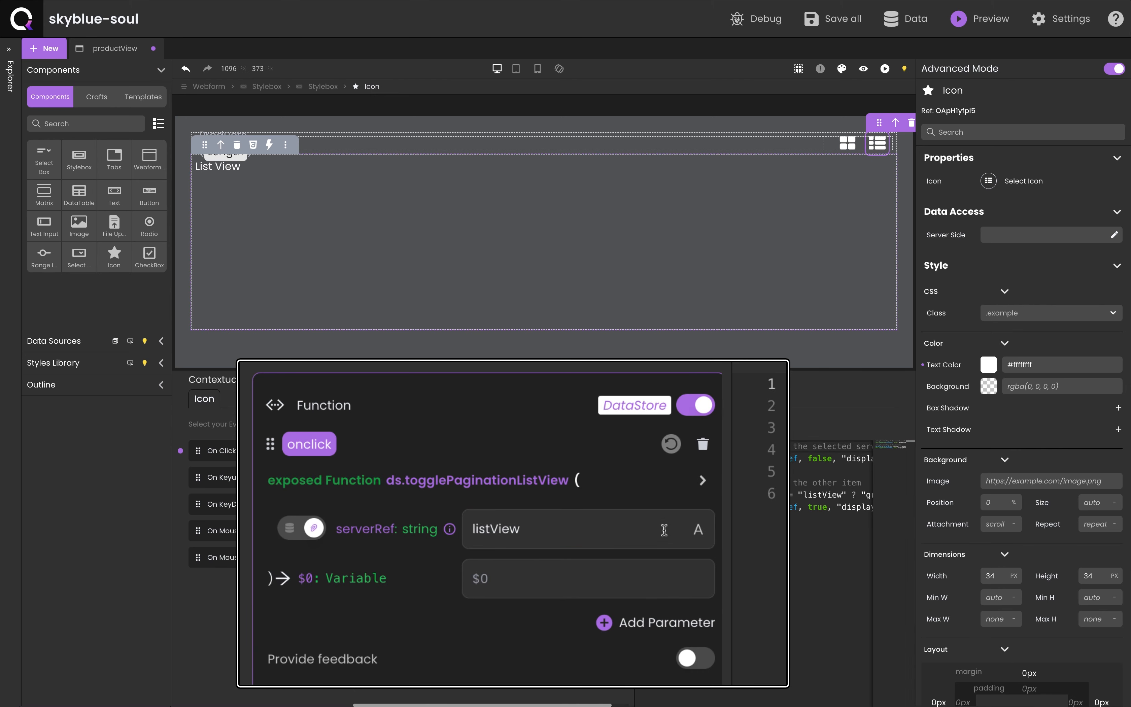
Step: Open the code of togglePaginationListView and examine its parameter and its first toggleComponent call
click(702, 480)
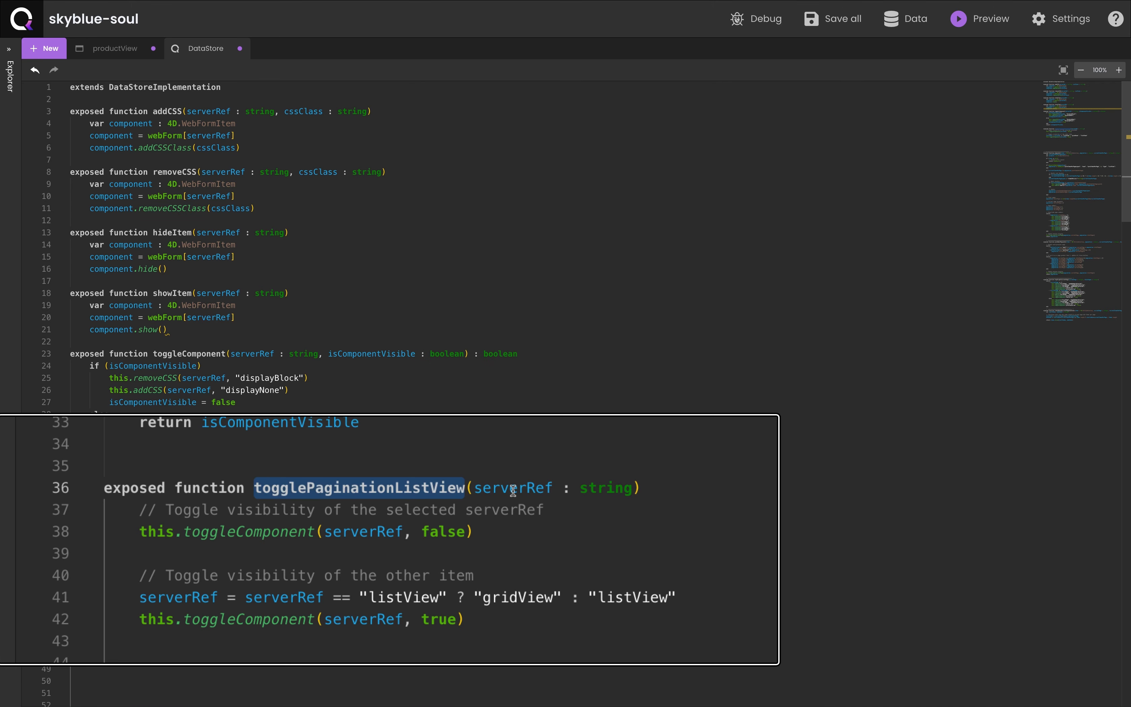
click(512, 490)
click(188, 532)
double_click(443, 531)
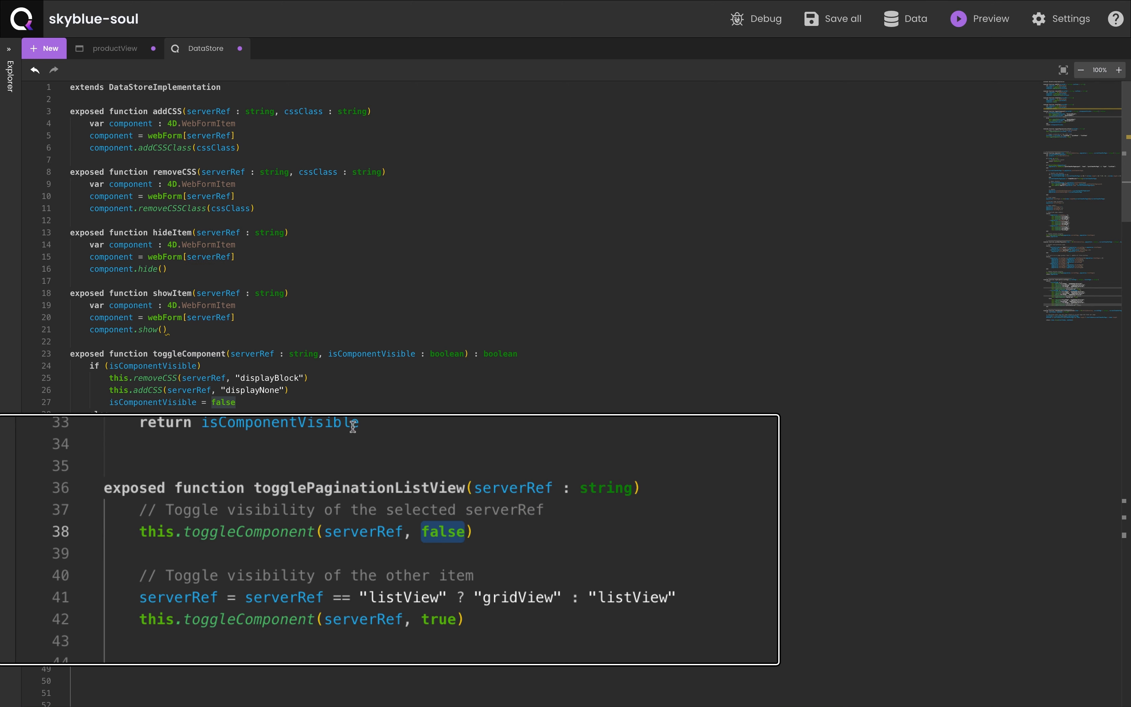
Step: Examine how toggleComponent swaps the displayBlock and displayNone classes through the addCSS and removeCSS functions
click(318, 311)
click(262, 355)
double_click(463, 357)
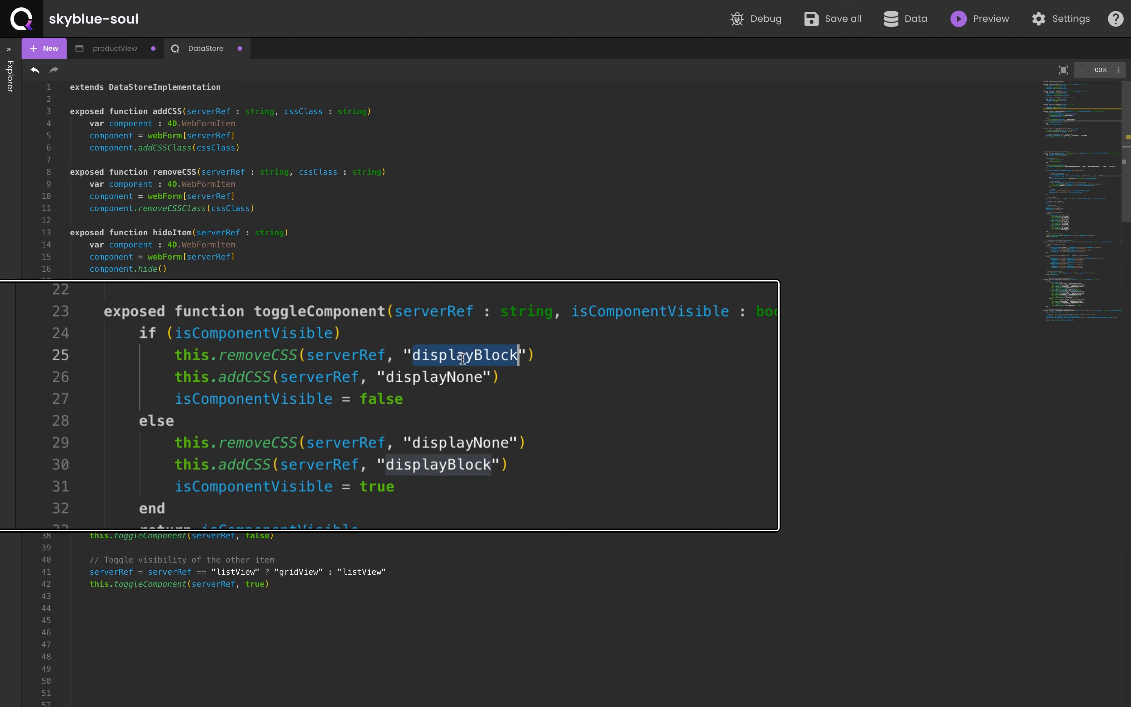
click(258, 377)
triple_click(266, 377)
click(279, 81)
click(276, 146)
click(295, 190)
click(290, 256)
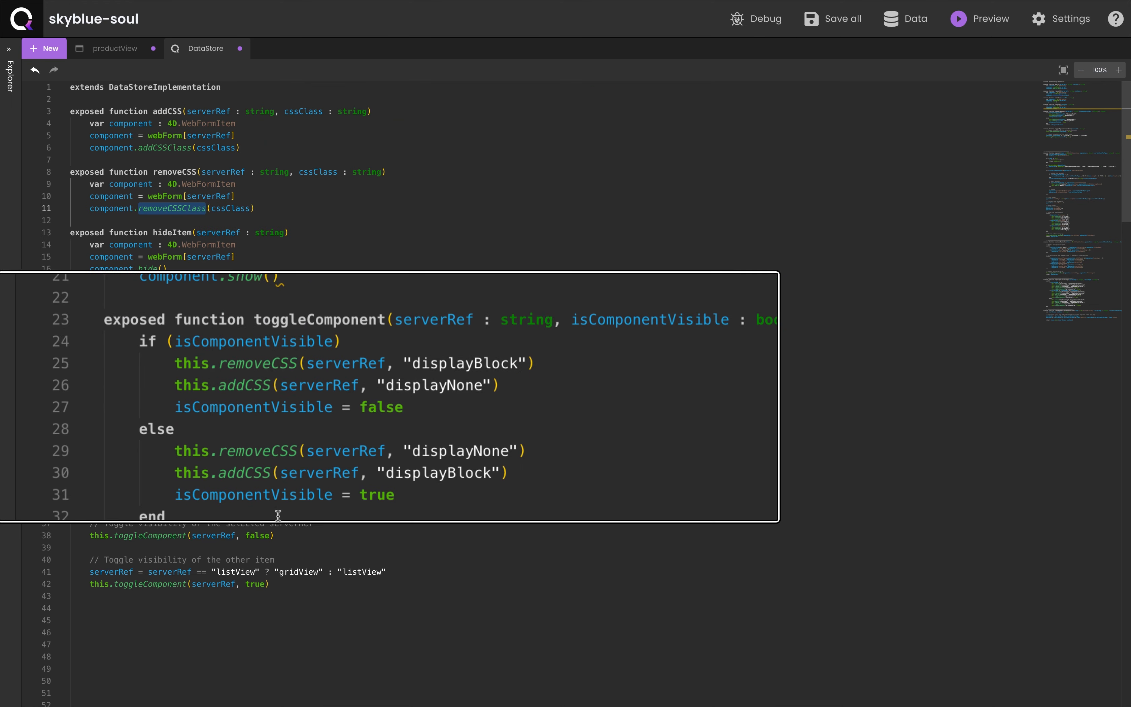
Step: Examine the isComponentVisible assignments and the lines of togglePaginationListView that switch the other view
triple_click(374, 457)
click(381, 370)
triple_click(381, 369)
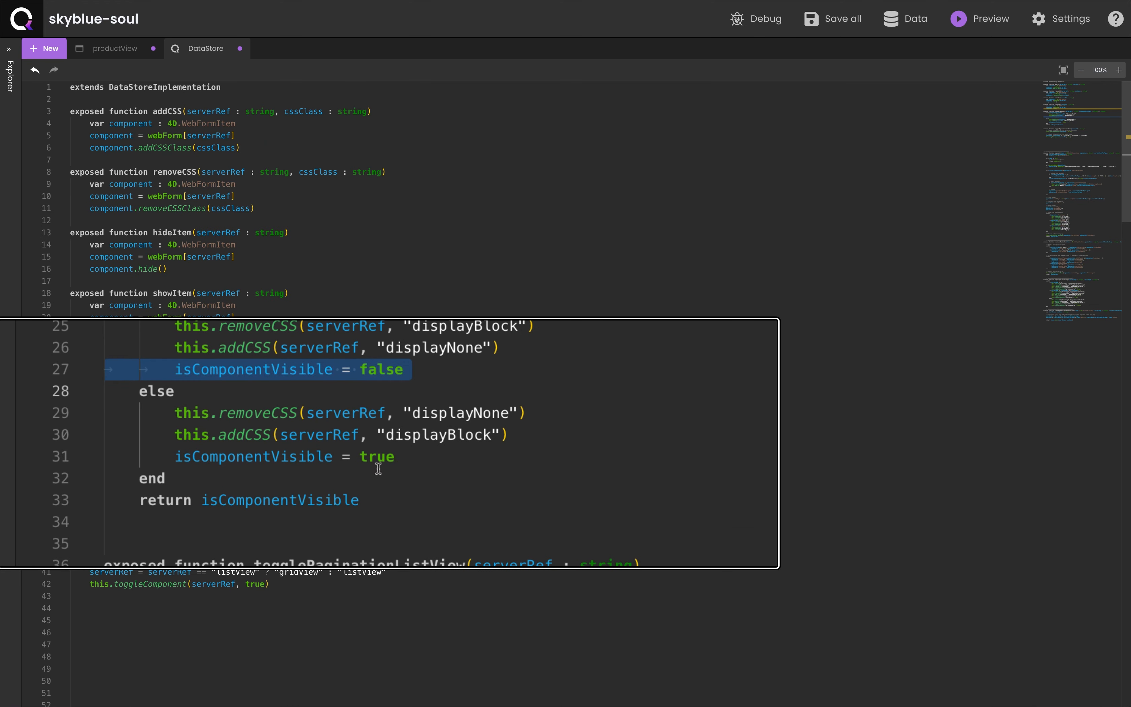
triple_click(378, 592)
click(203, 599)
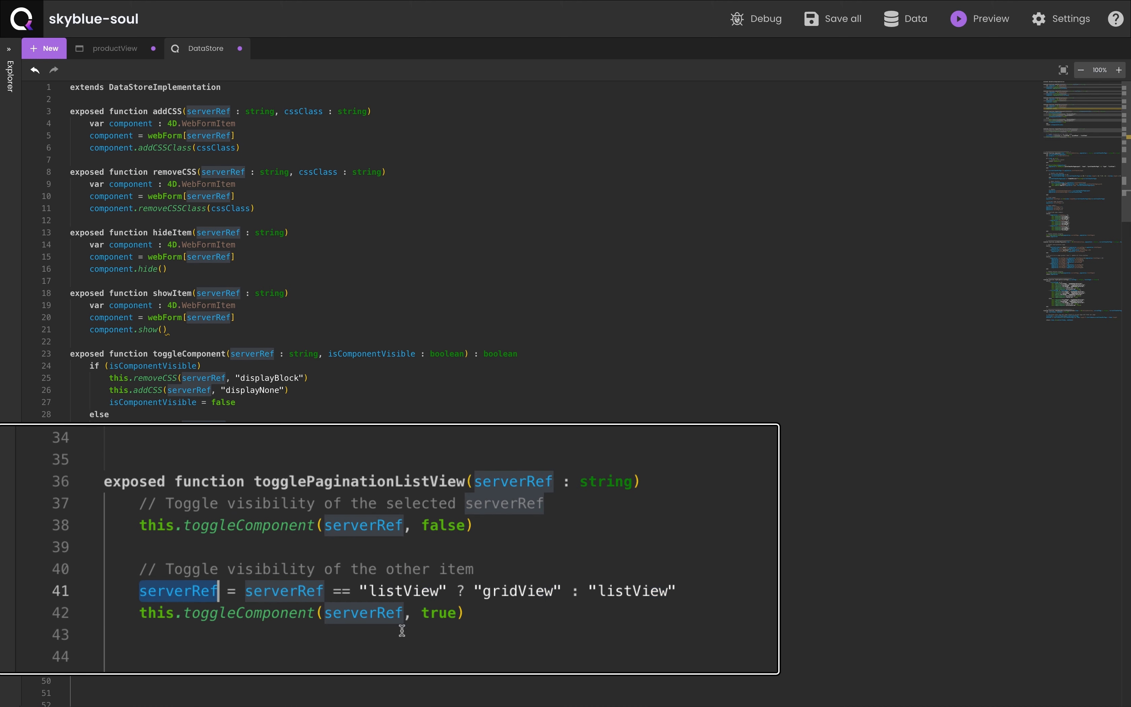
triple_click(399, 614)
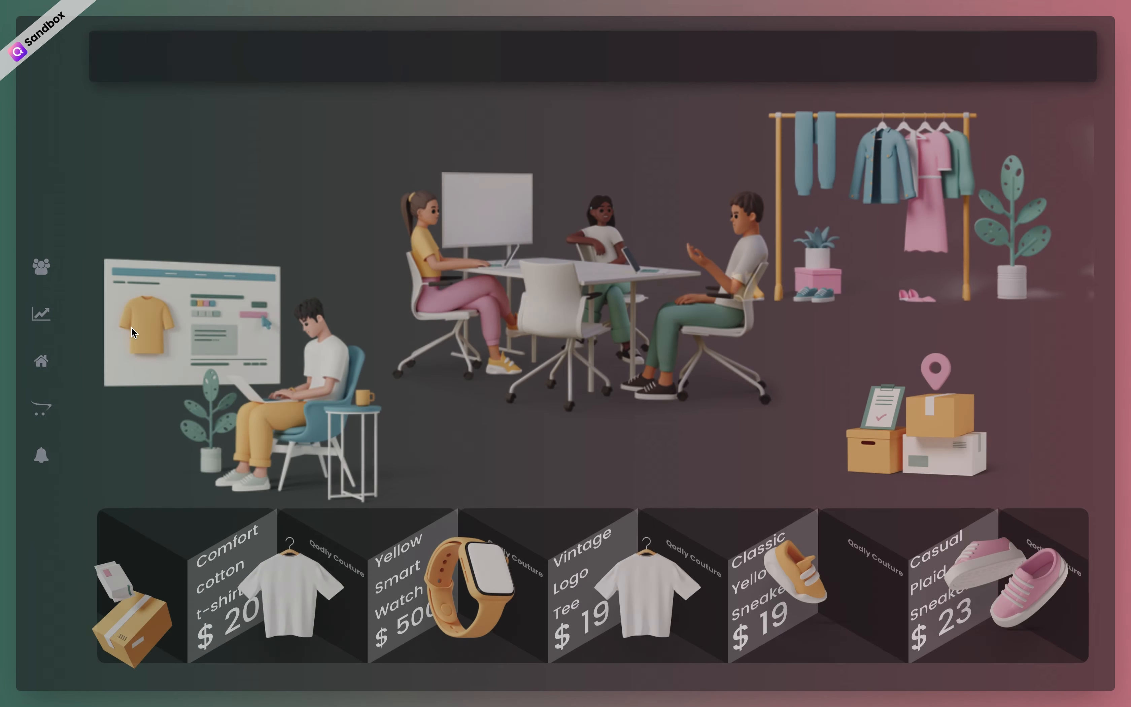
Step: Open the product view in the preview and test switching between its grid and list views
click(55, 407)
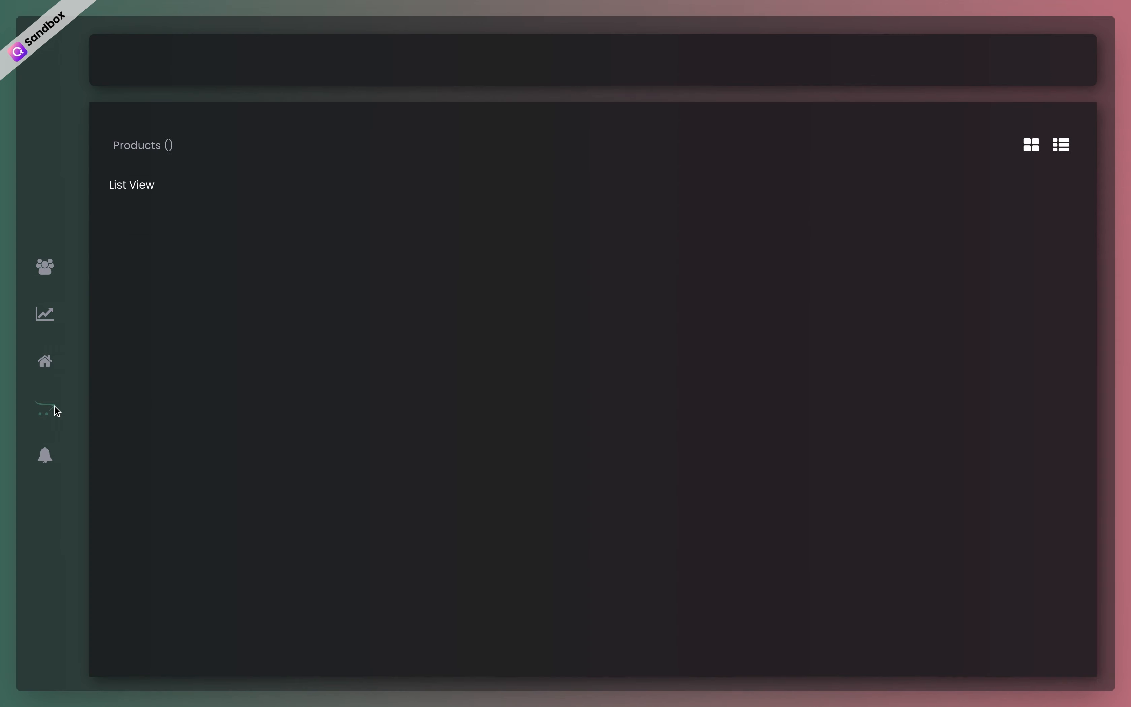
click(1033, 149)
double_click(109, 182)
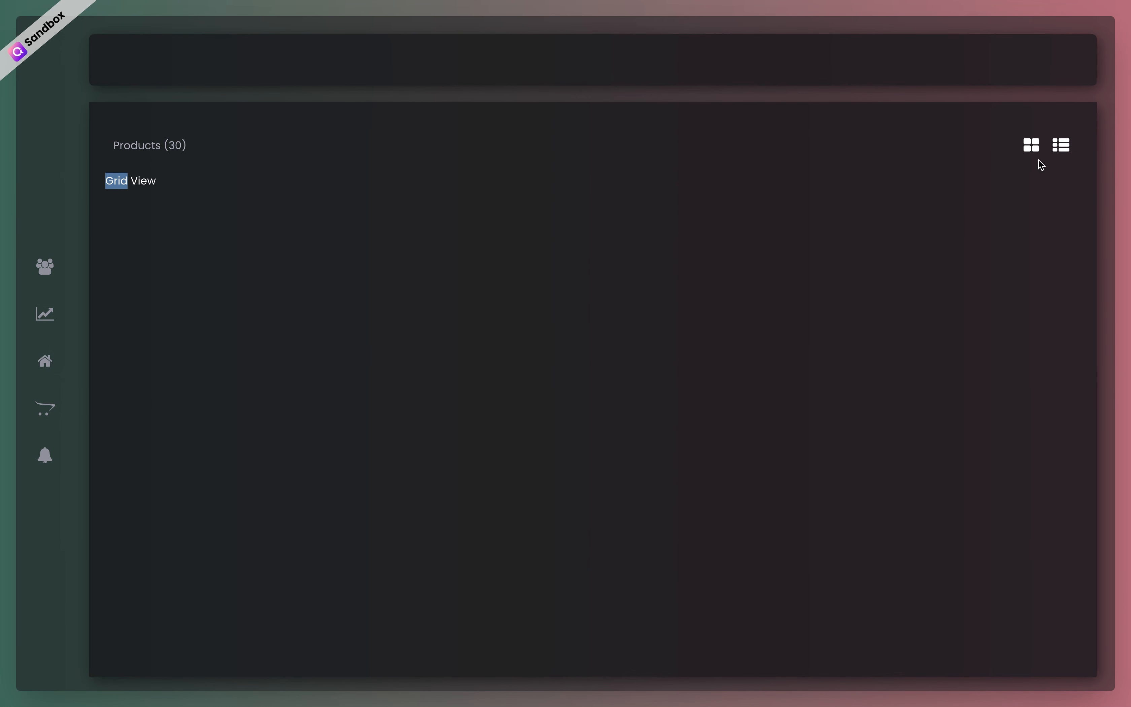
click(1062, 149)
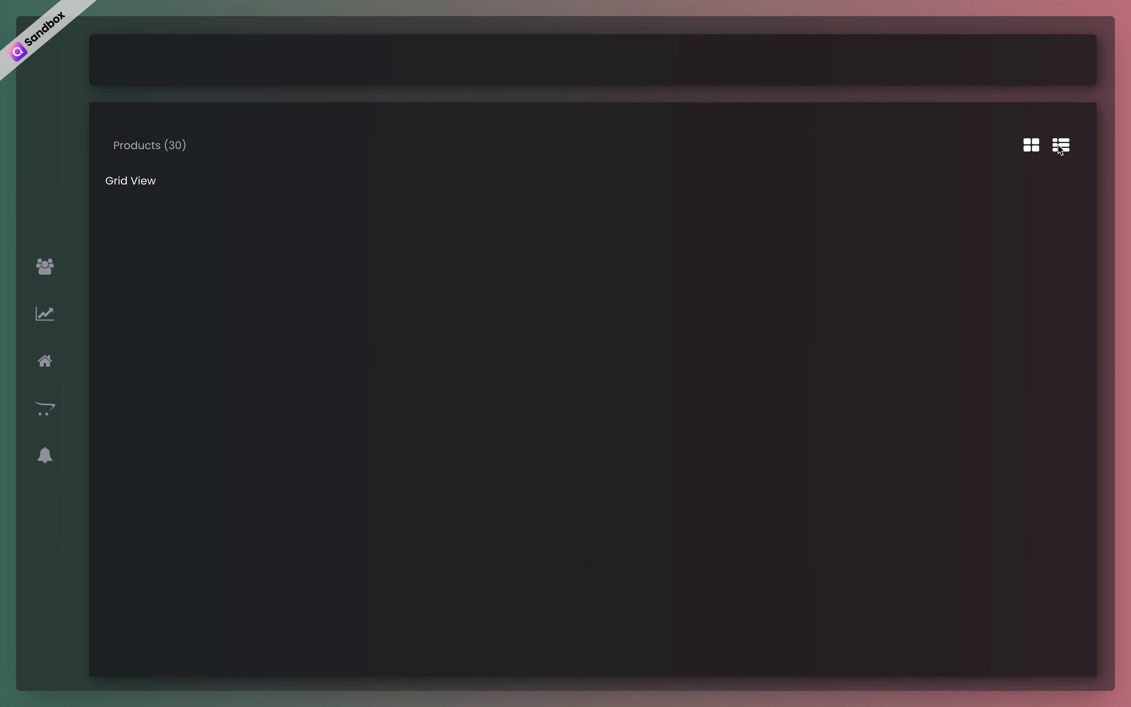
click(1030, 148)
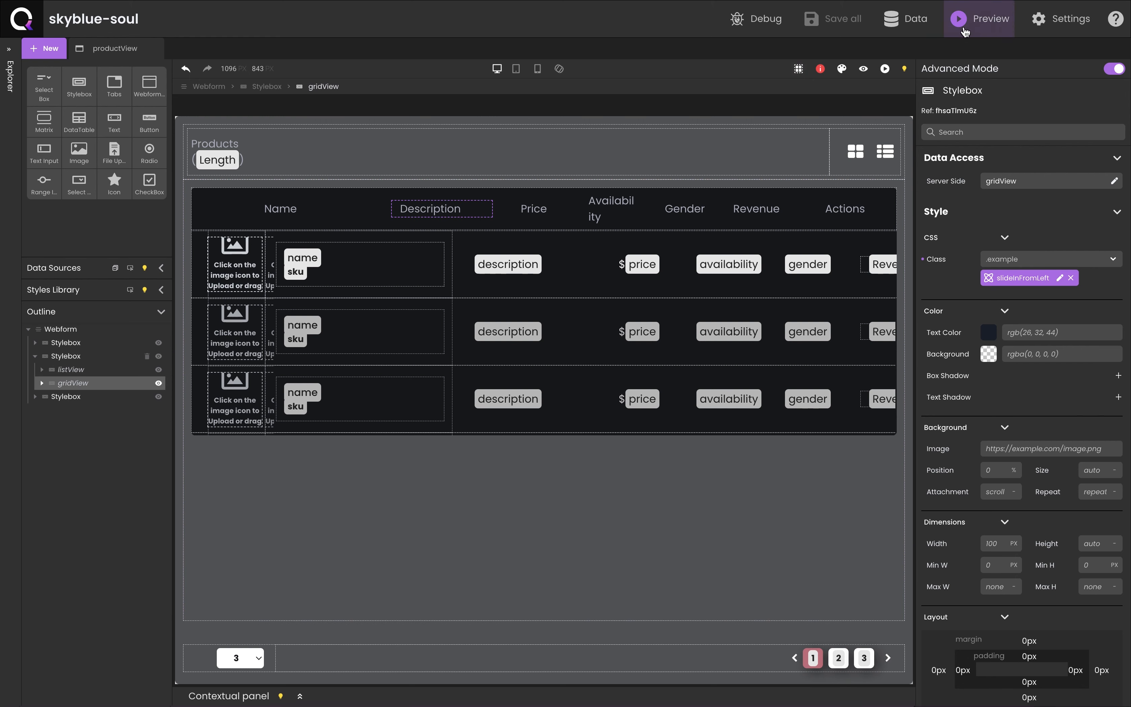
Step: Preview the finished application, open the product list from the cart icon, and page through it with 6 products per page
click(996, 21)
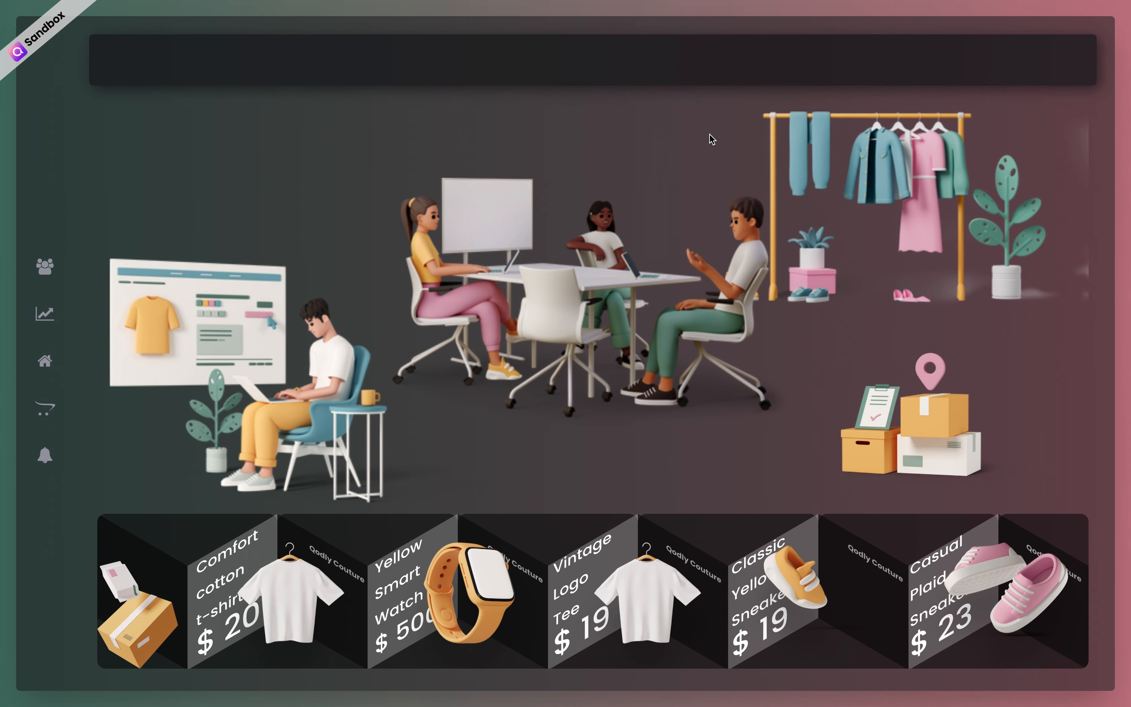
click(47, 411)
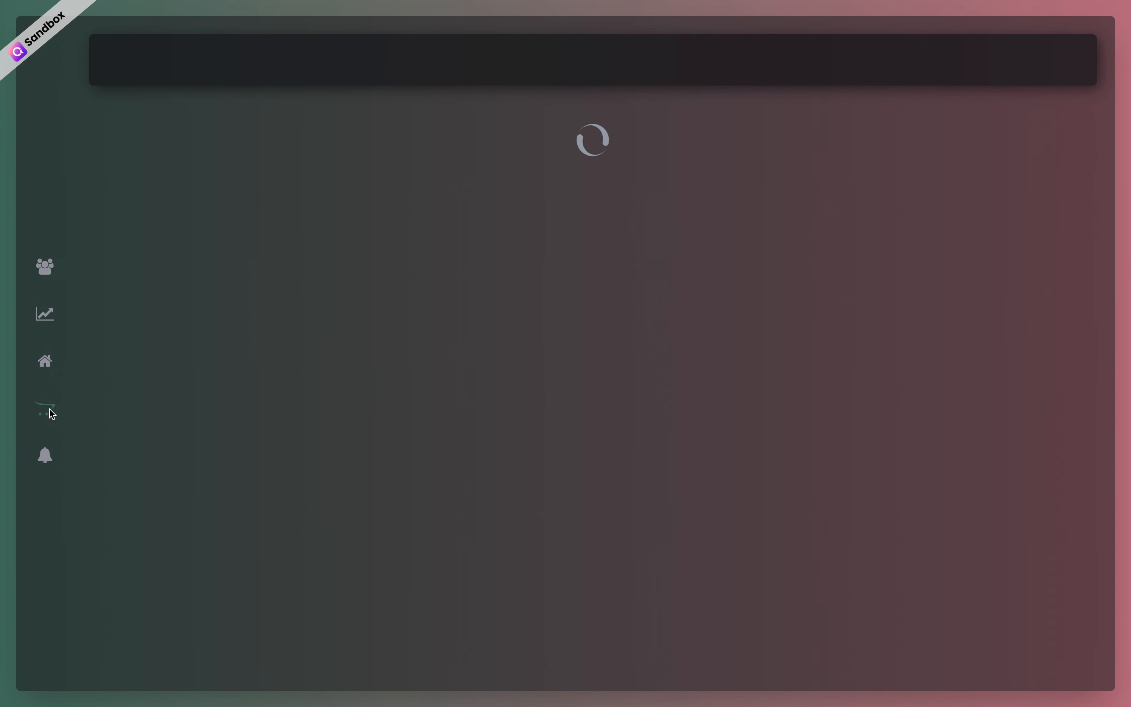
click(172, 653)
click(173, 666)
click(1084, 650)
click(1085, 650)
click(1085, 650)
click(1084, 650)
Step: Set the list to 3 products per page, switch to the grid view, and test its page sizes, ending at 3
click(163, 650)
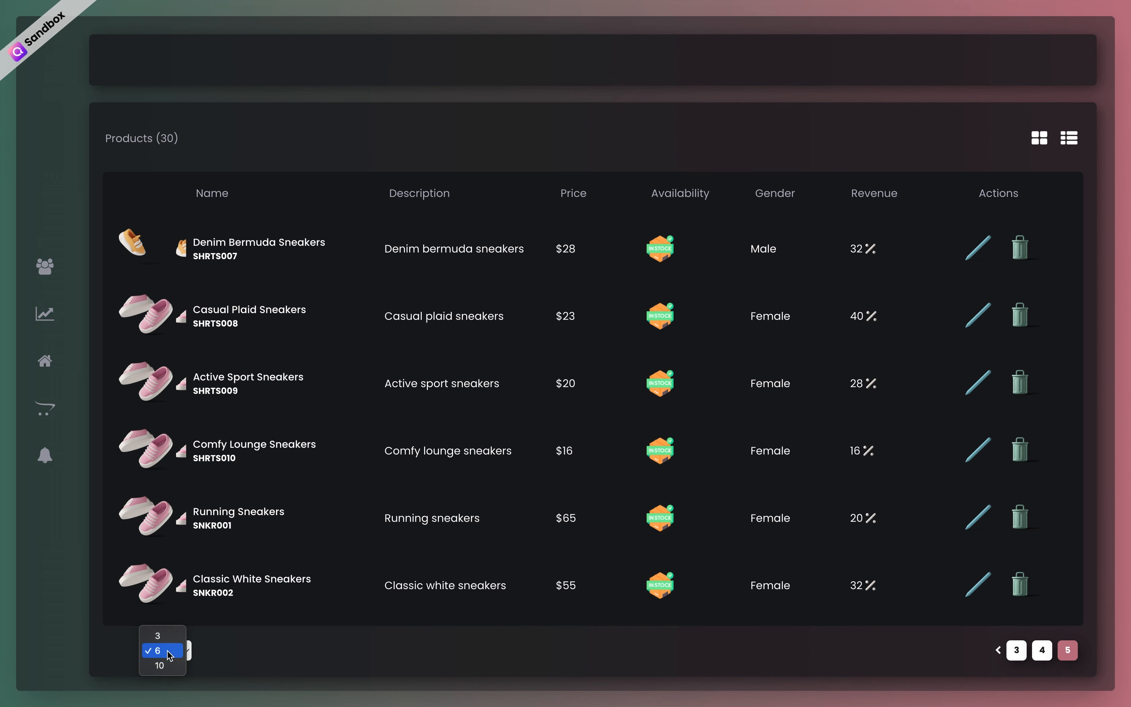
click(166, 642)
click(1039, 138)
click(166, 651)
click(173, 659)
click(174, 655)
click(173, 641)
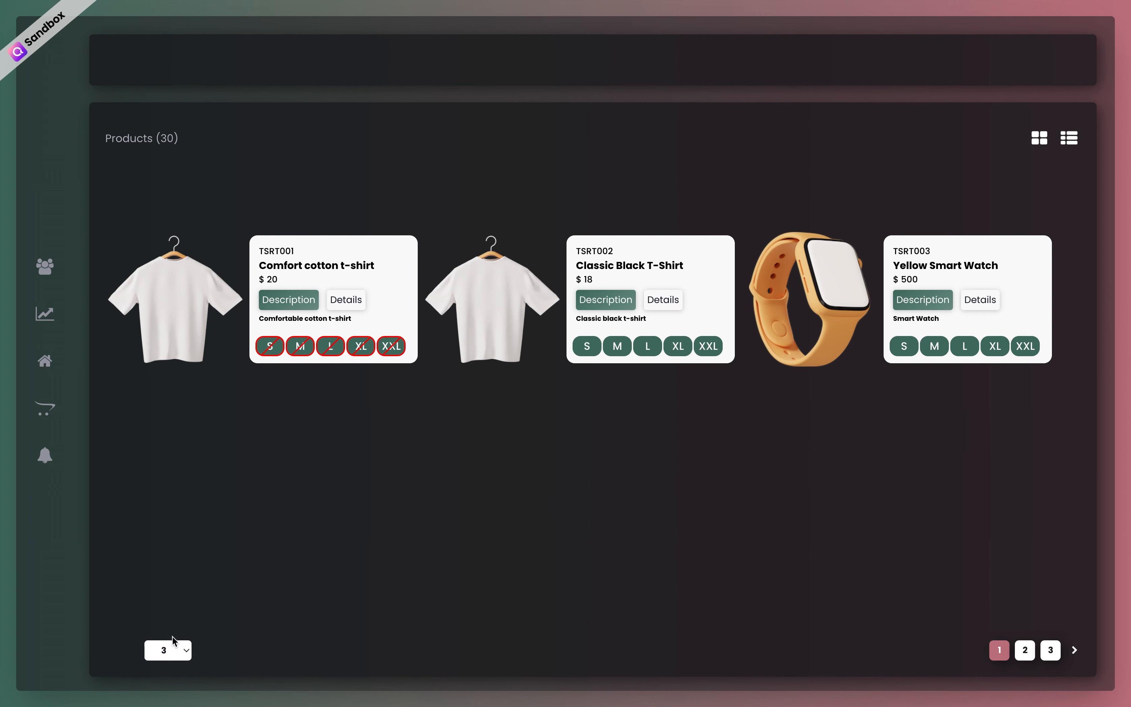
Step: Go to the next grid page, switch to the list view and back, and return to page 1
click(1074, 651)
click(1071, 140)
click(1039, 140)
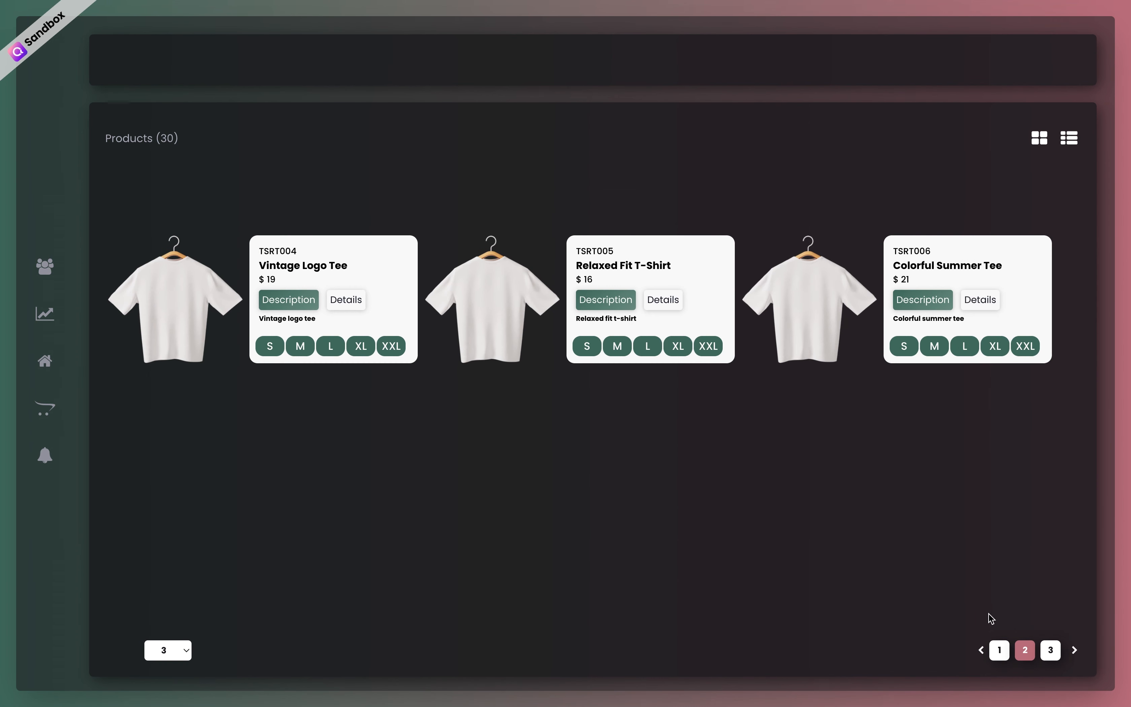
click(993, 652)
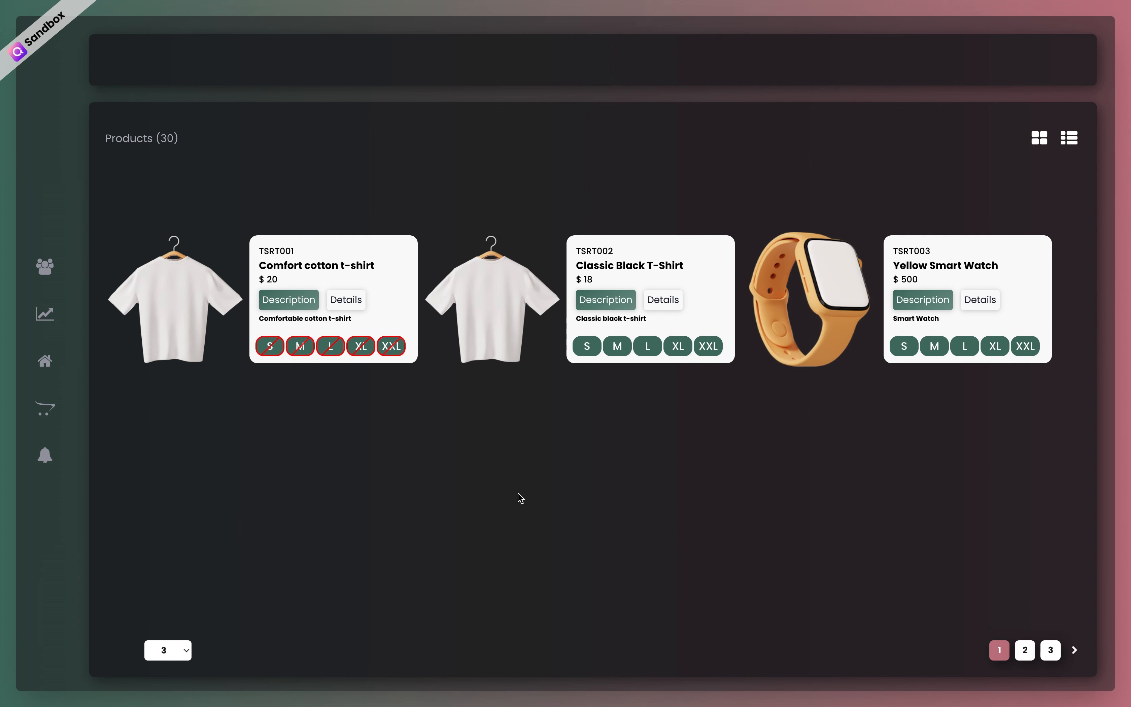
Step: Test the details and description toggles on the Comfort cotton t-shirt card, and switch back to the list view
click(342, 302)
click(387, 345)
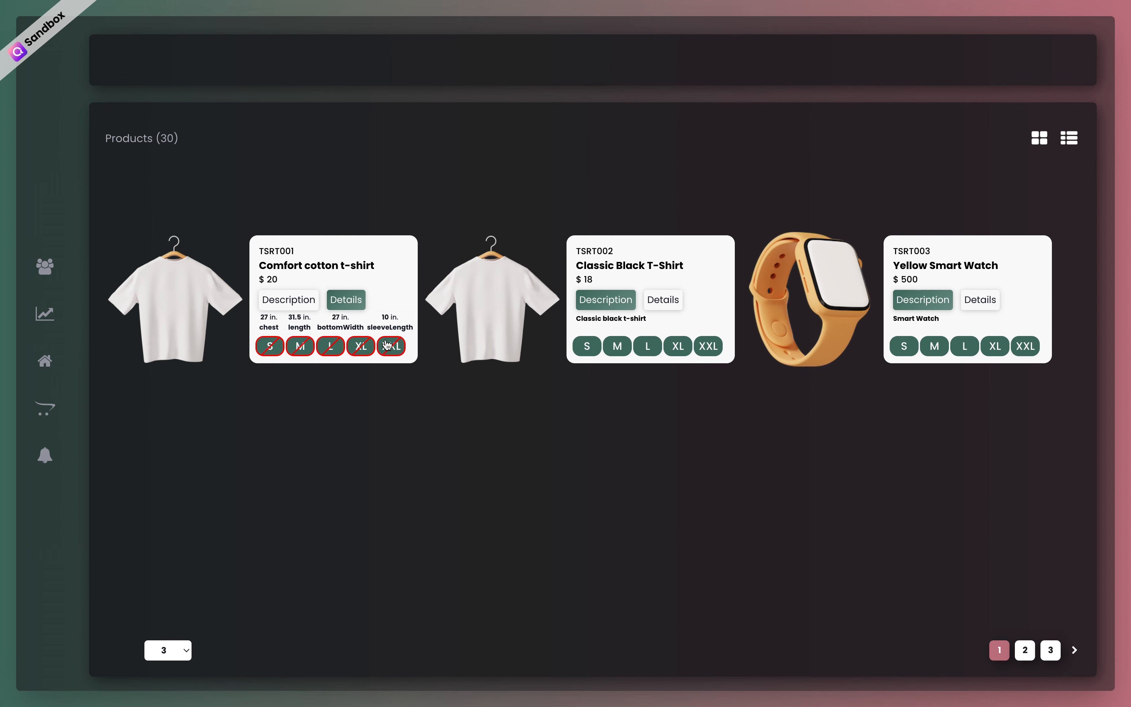
click(289, 299)
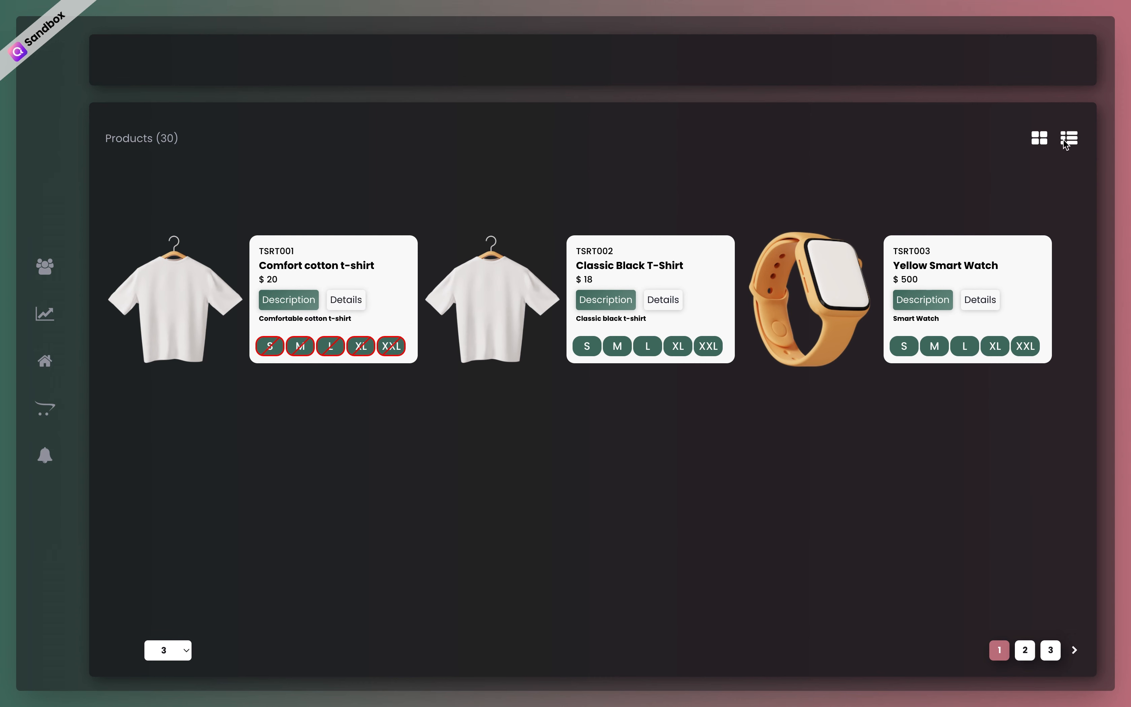
click(1069, 138)
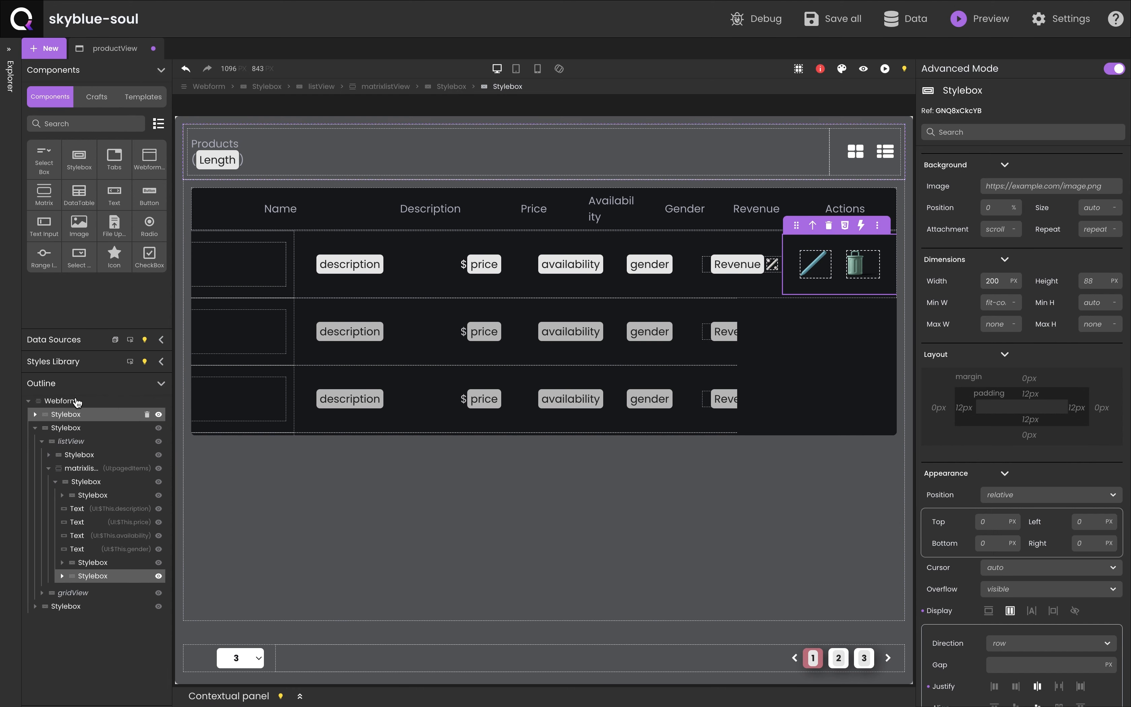
Step: Paste the modal stylebox containing a Webform Loader into the root webform and set the modal's display to none
click(77, 402)
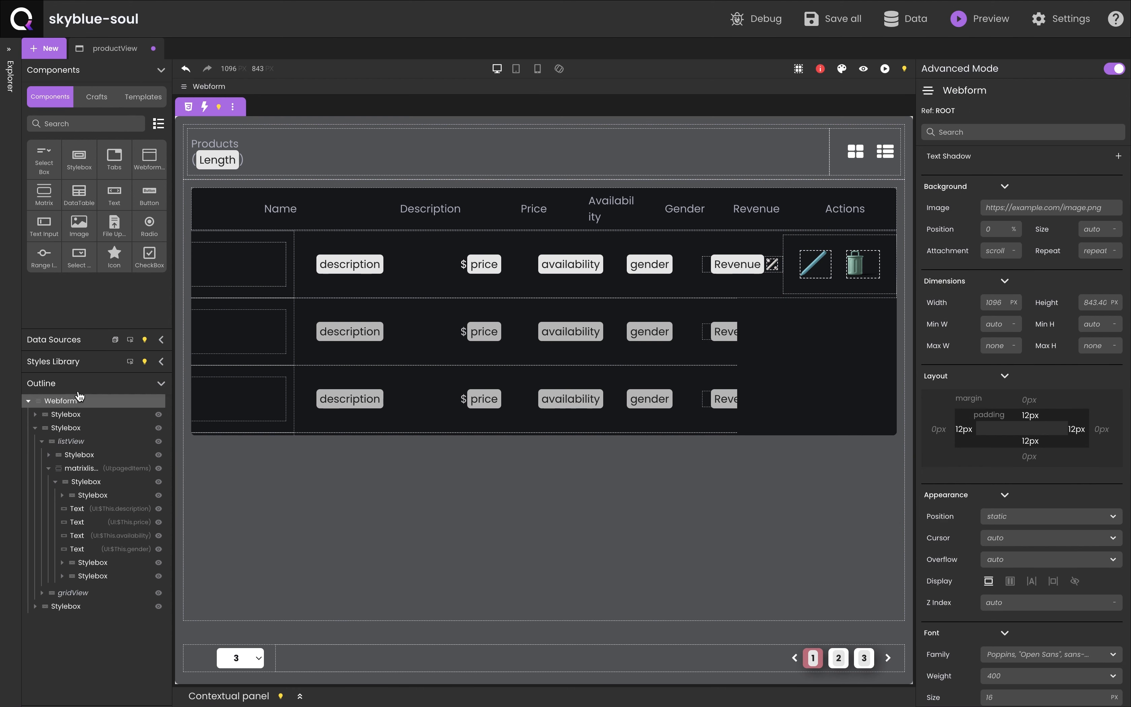
click(232, 106)
click(286, 183)
click(471, 397)
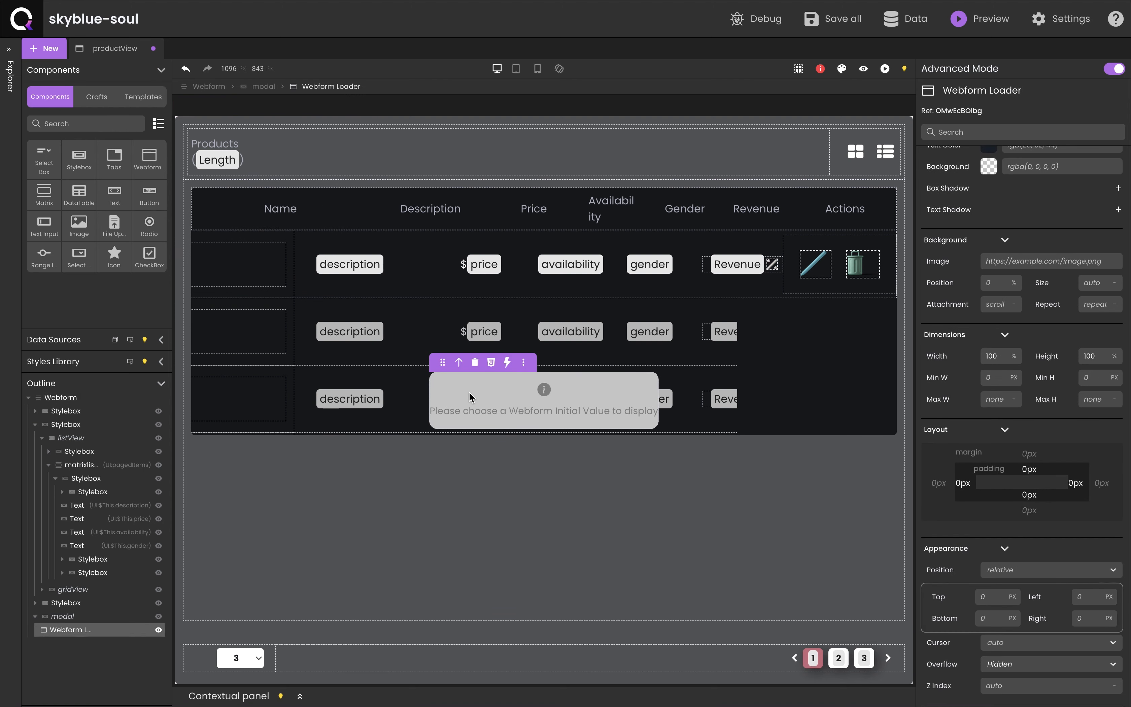
click(82, 617)
scroll(1029, 445, down, 5)
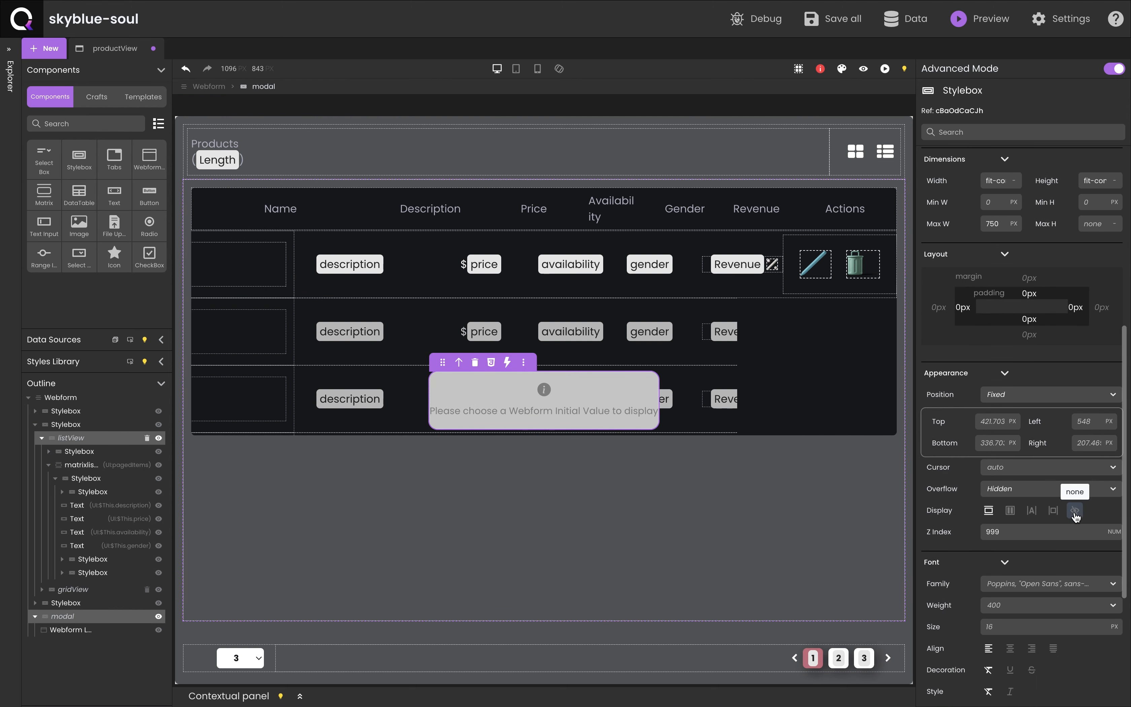
click(1075, 511)
Step: Give the list row's trash image an on-click navigation to modal_DeleteProduct, opening in the modal's Webform Loader
click(85, 574)
click(872, 275)
click(925, 242)
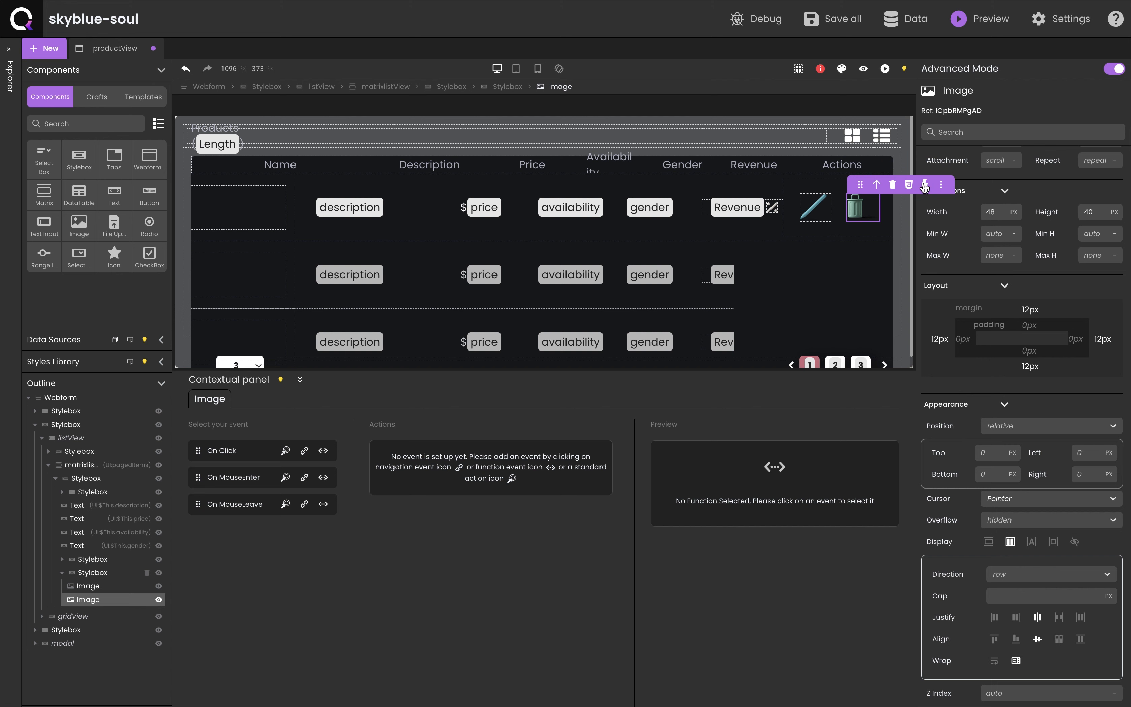
click(306, 452)
click(512, 508)
text(modal_DeleteProduct)
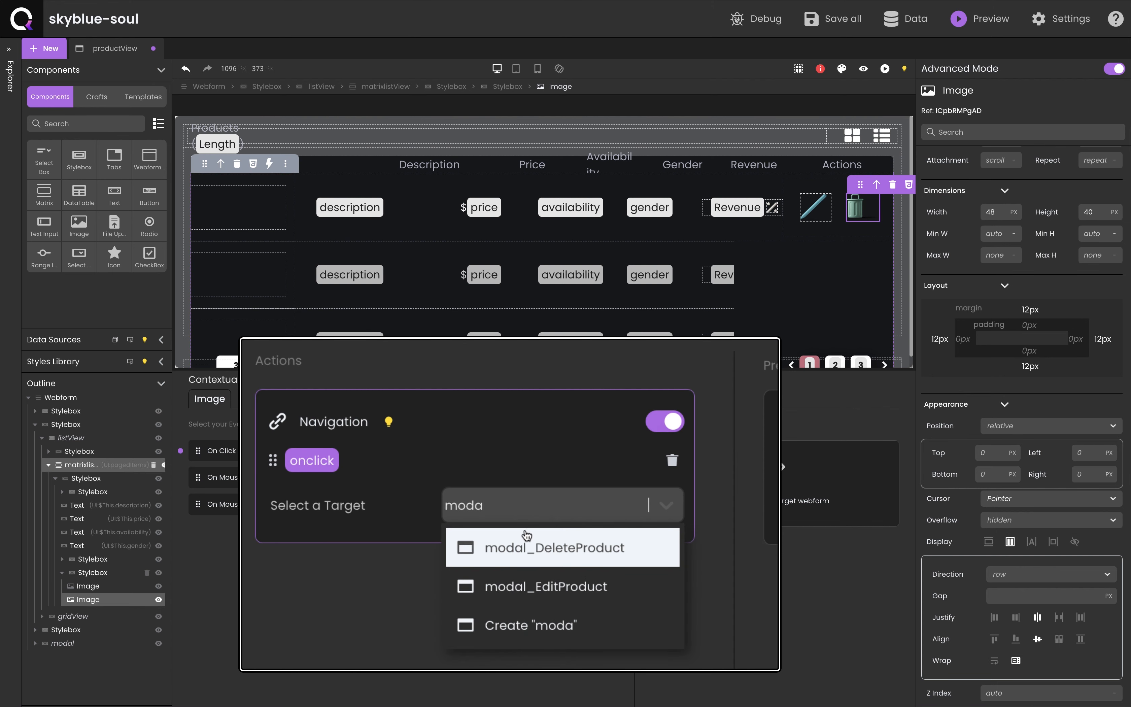
click(526, 543)
click(558, 607)
click(535, 633)
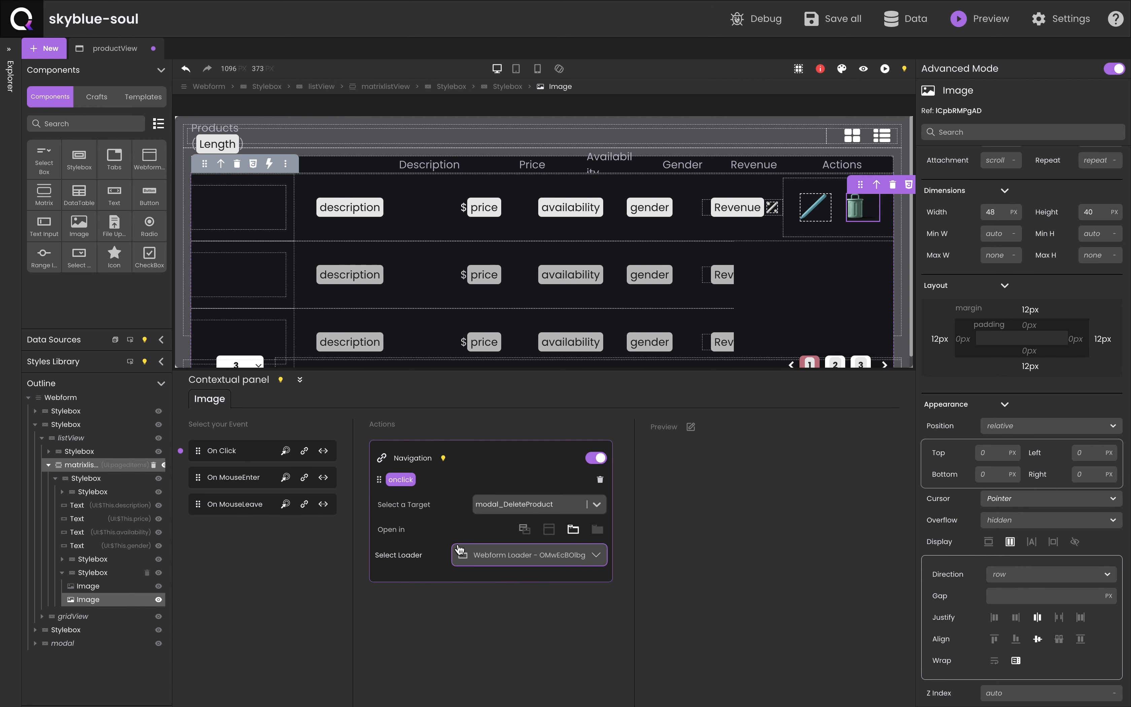
Step: Add the addCSS function to the trash image's on-click event with serverRef modal and cssClass blurry-screen as constants
click(322, 452)
click(516, 612)
click(523, 561)
click(537, 482)
text(modal)
click(307, 484)
click(505, 530)
click(310, 534)
click(537, 534)
text({"id":)
key(super+a)
text(blurry-screen)
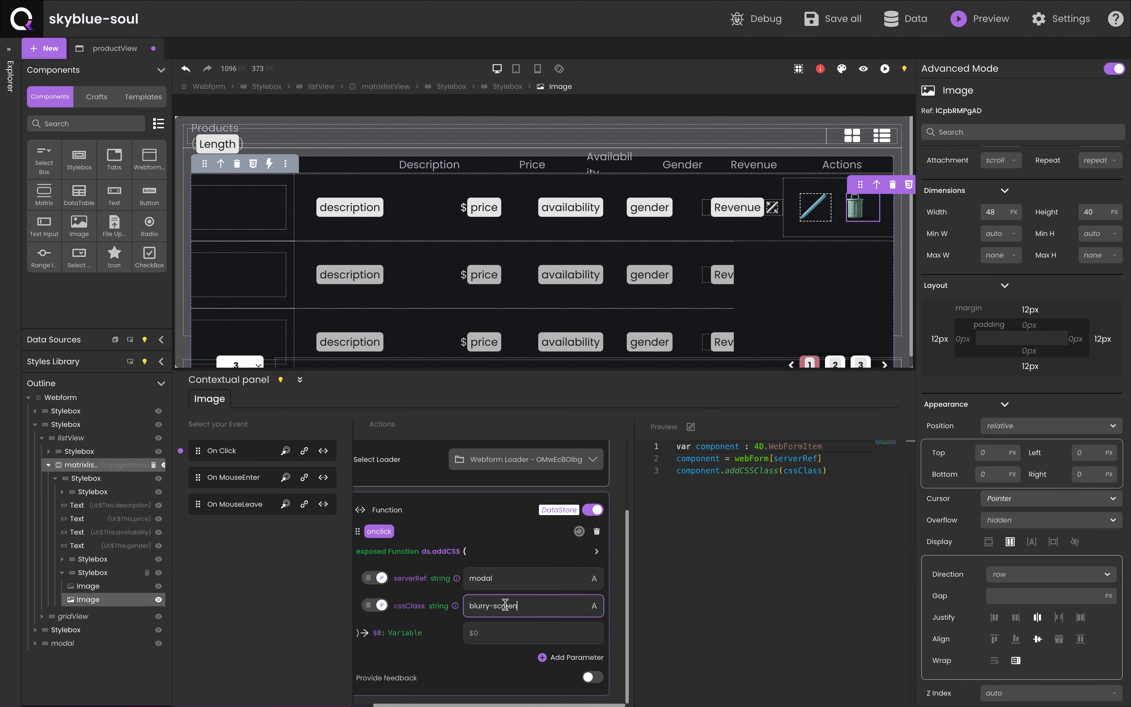
Step: Add the toggleComponent function to the trash image's on-click event with serverRef modal and isModalVisible as both visibility parameter and return variable
click(323, 451)
scroll(429, 599, down, 3)
click(493, 655)
click(570, 499)
click(571, 515)
text(modal)
click(287, 517)
click(619, 568)
text(isModalVisible)
click(584, 617)
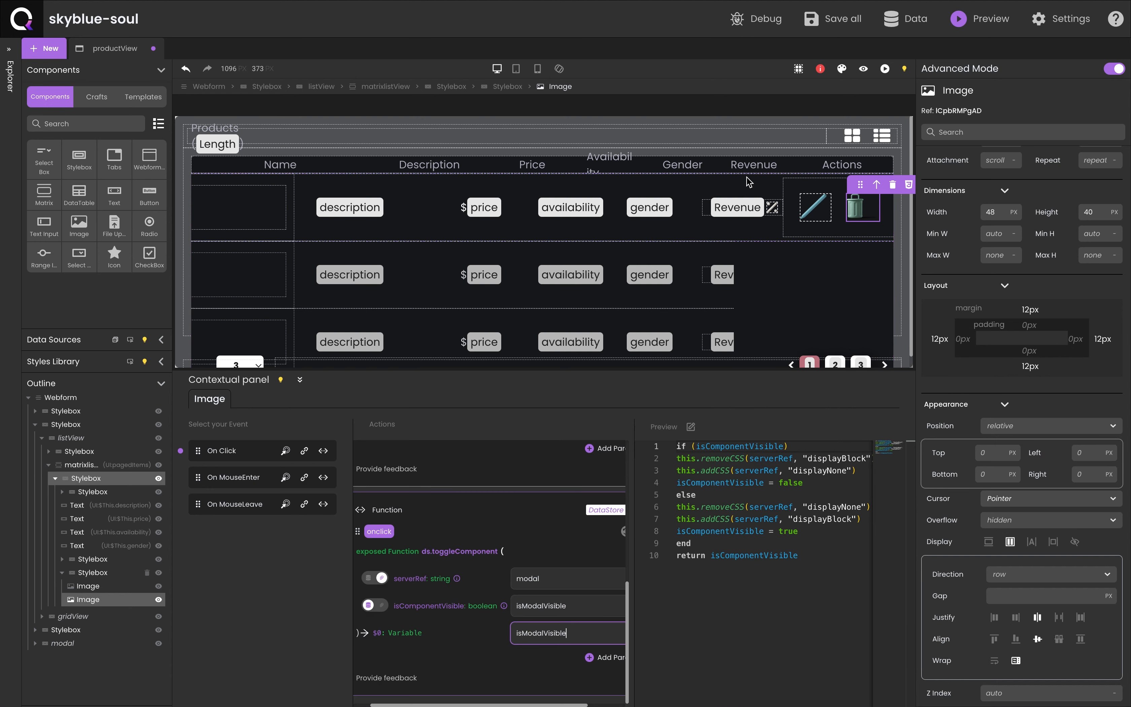
Step: Preview the application, open the product list, and test the trash icon on the first product
click(973, 22)
click(53, 413)
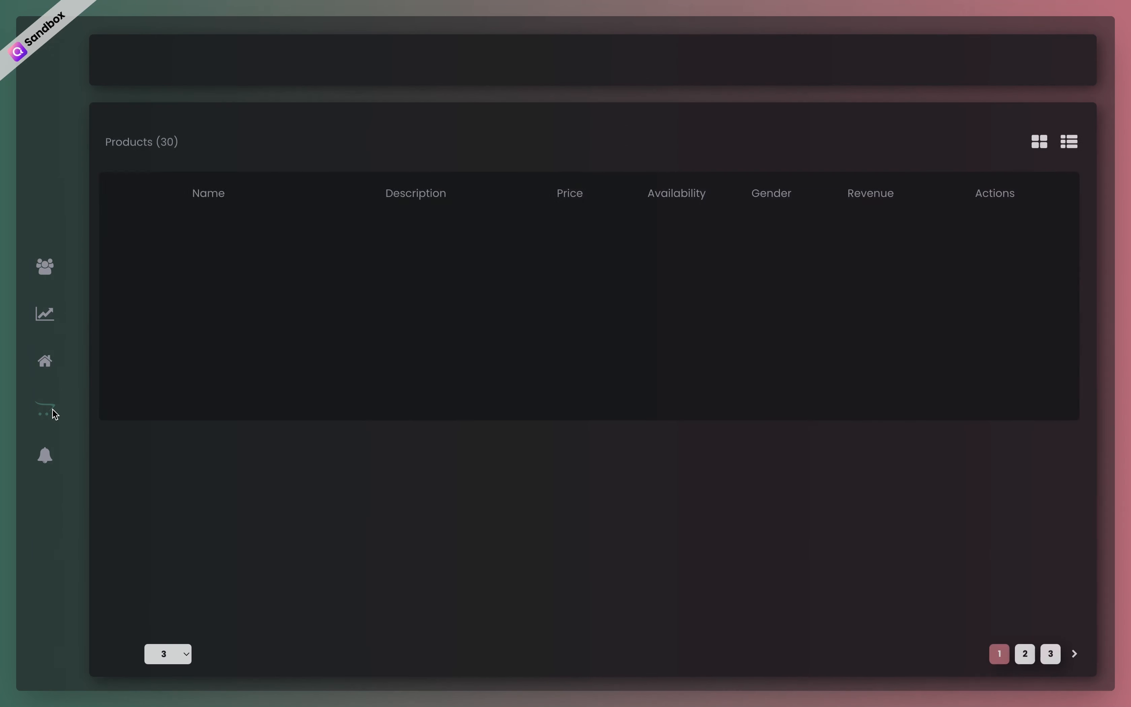
click(1020, 250)
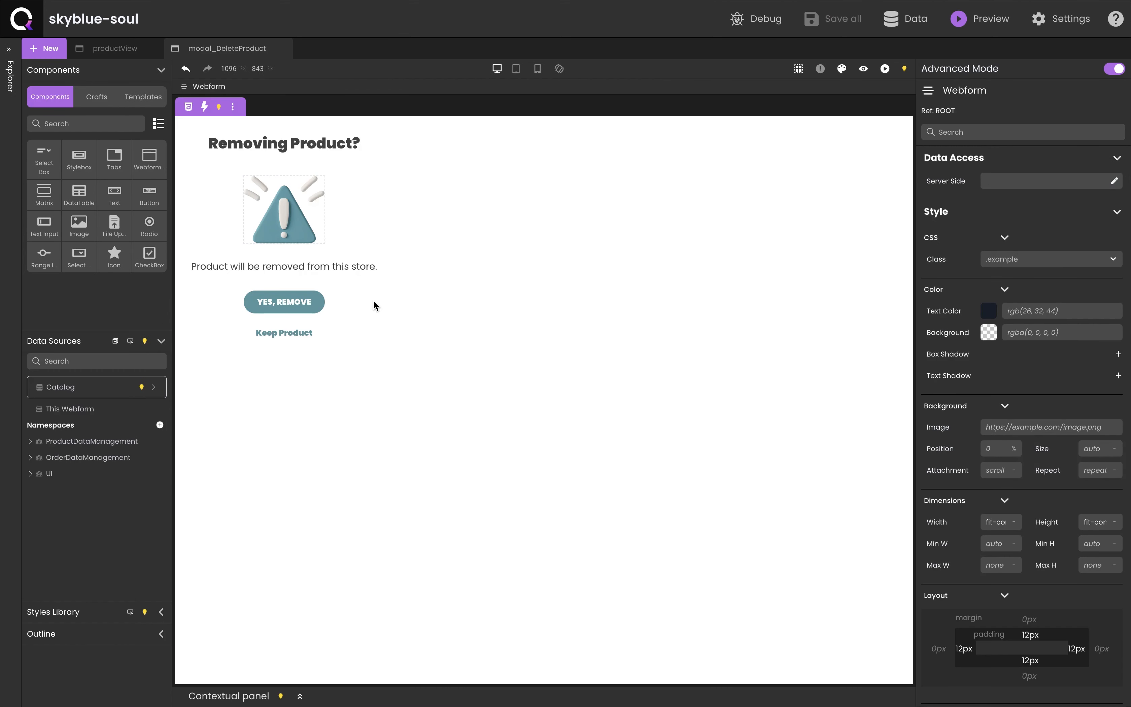
Step: Give the YES, REMOVE button in modal_DeleteProduct an on-click standard action that drops the product data source
click(284, 301)
click(322, 281)
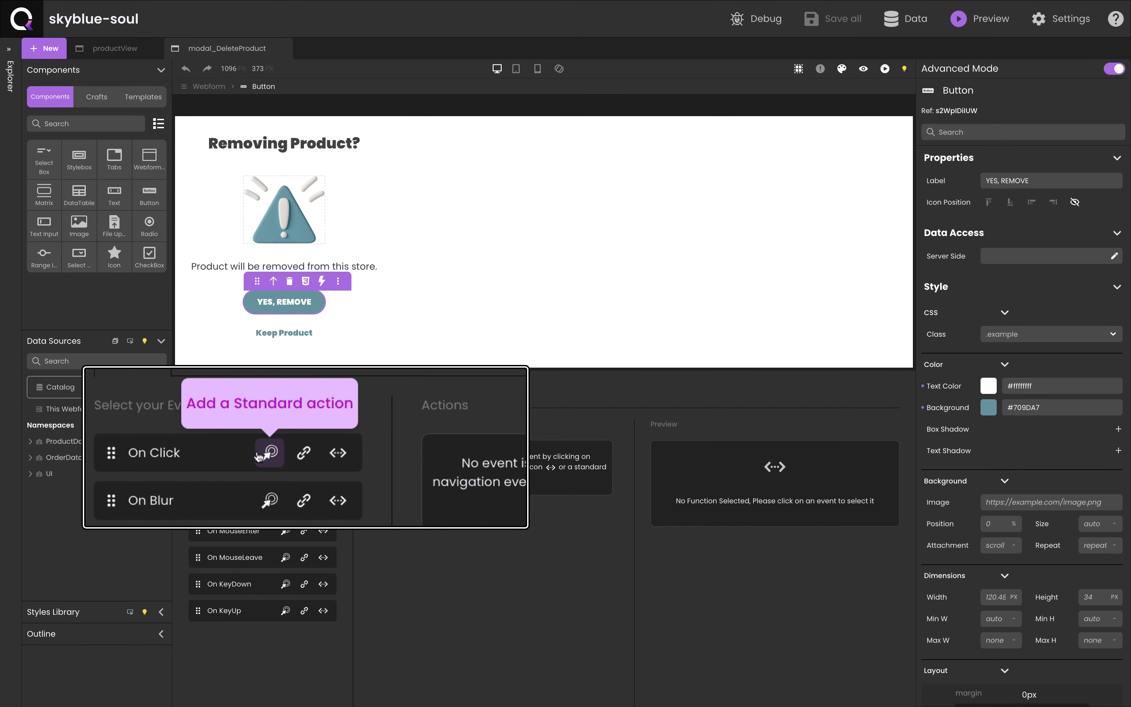
click(285, 450)
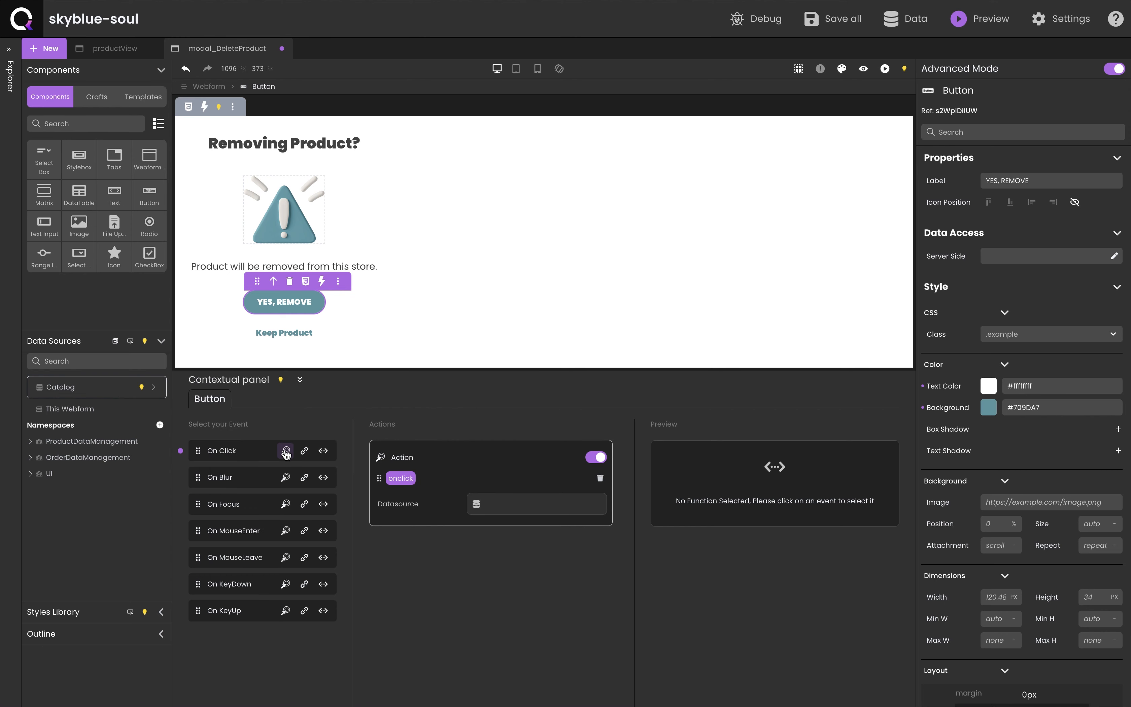
click(488, 509)
text(pro)
click(507, 565)
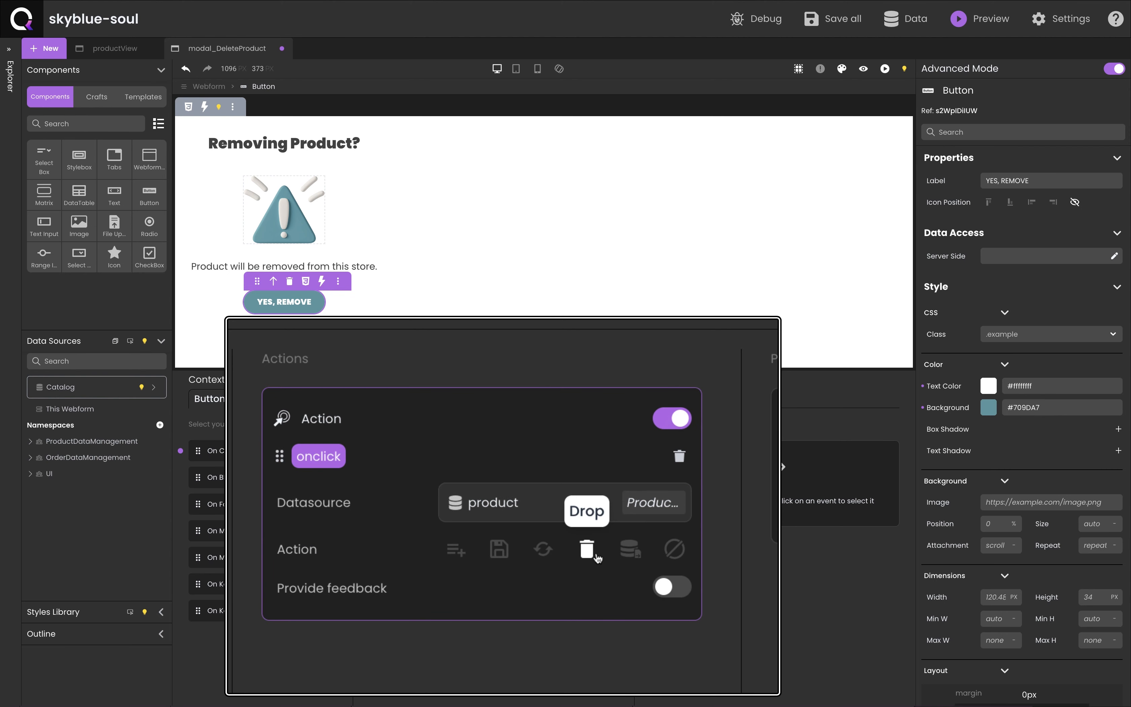
click(588, 550)
Step: Enable feedback on the drop action with the success message "Hooray! Bye-bye, product!", and check the list matrix's selected element
click(672, 587)
click(479, 616)
text(Hooray! Bye-bye, product!)
click(492, 503)
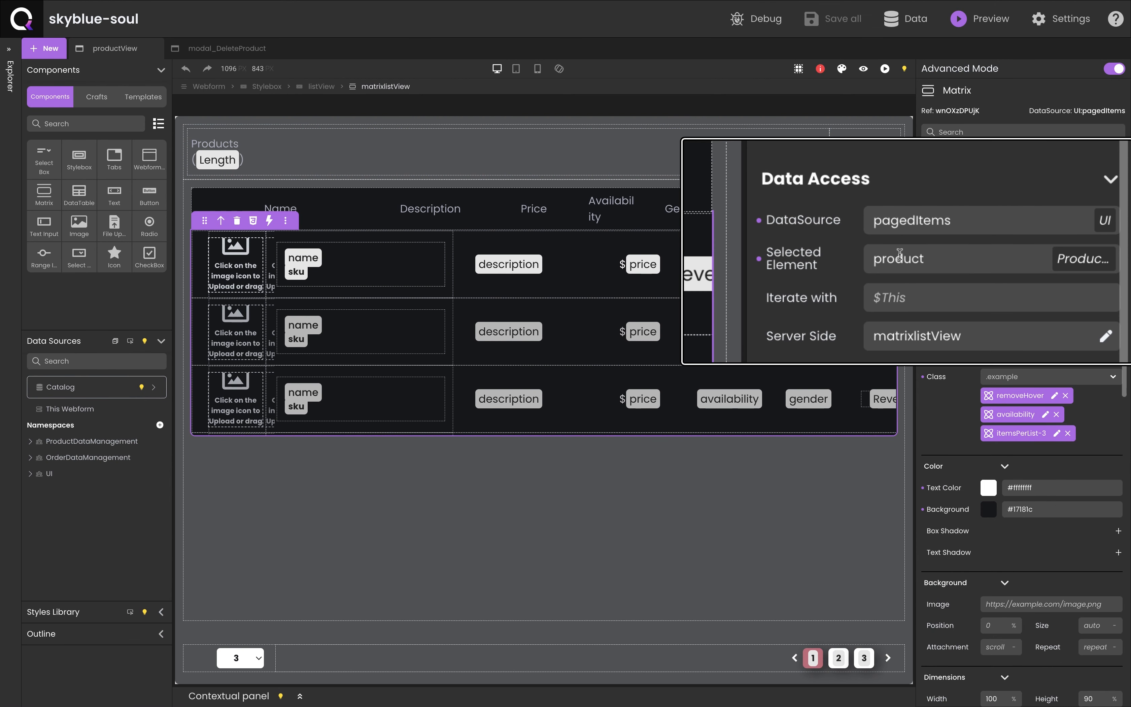
click(900, 255)
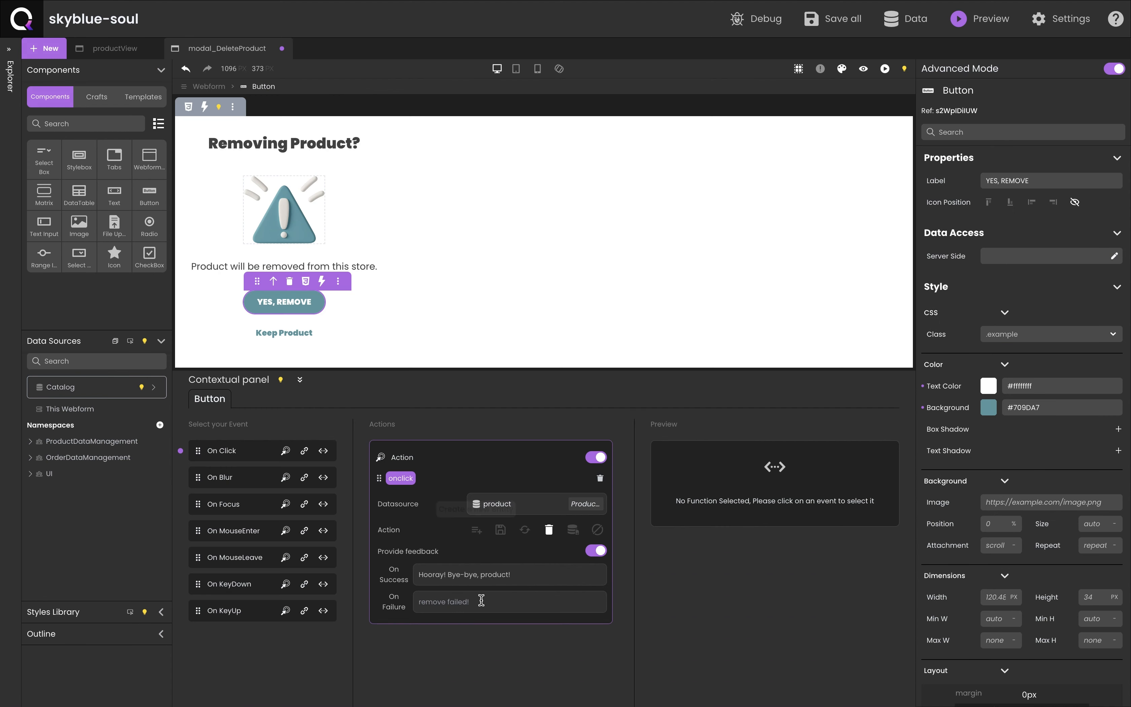
Step: Add toggleComponent to the YES, REMOVE button's on-click event with serverRef modal and isModalVisible as both visibility parameter and return variable
scroll(481, 599, down, 3)
click(518, 659)
text(tog)
click(520, 610)
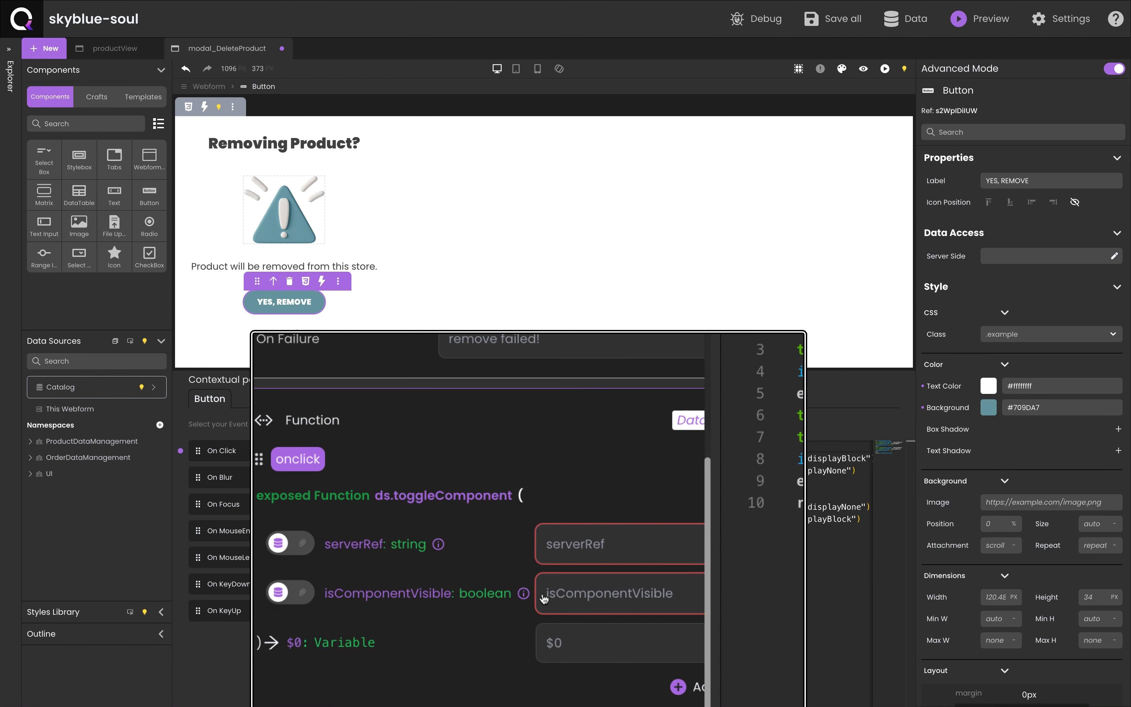
text(modal)
click(319, 547)
click(599, 602)
text(ism)
click(613, 632)
click(591, 642)
text(ism)
click(606, 687)
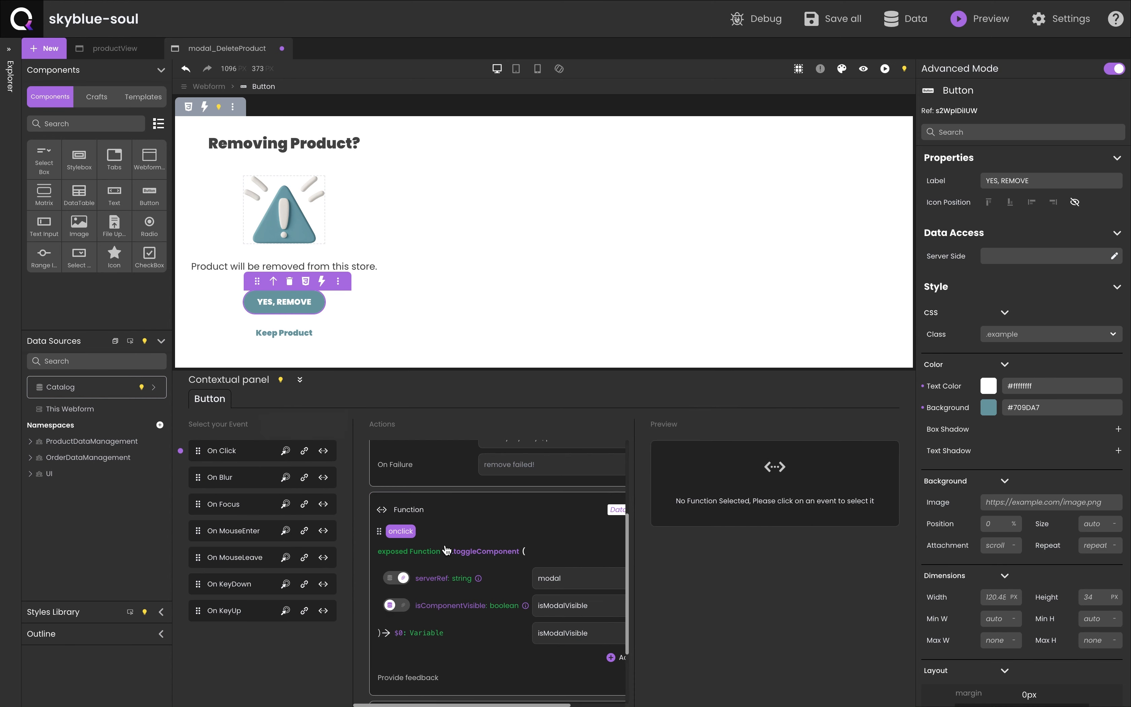
Step: Configure a further on-click standard action for the YES, REMOVE button on the pagedItems data source
click(611, 586)
text(pagedItems)
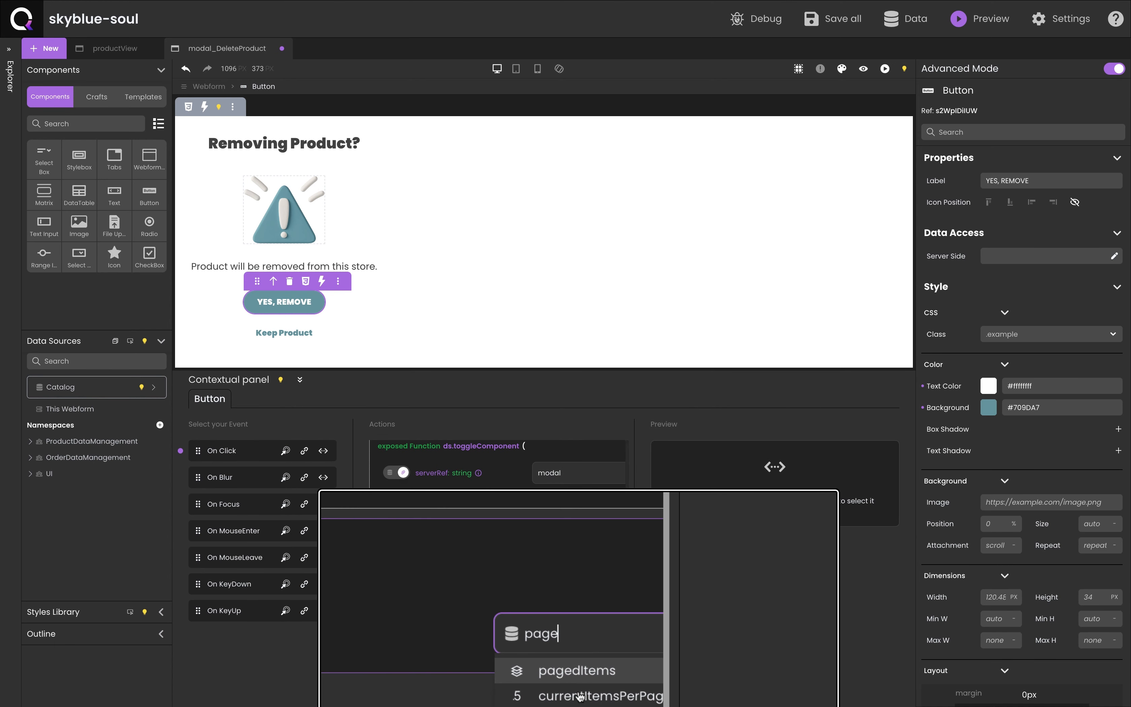
click(578, 694)
click(483, 655)
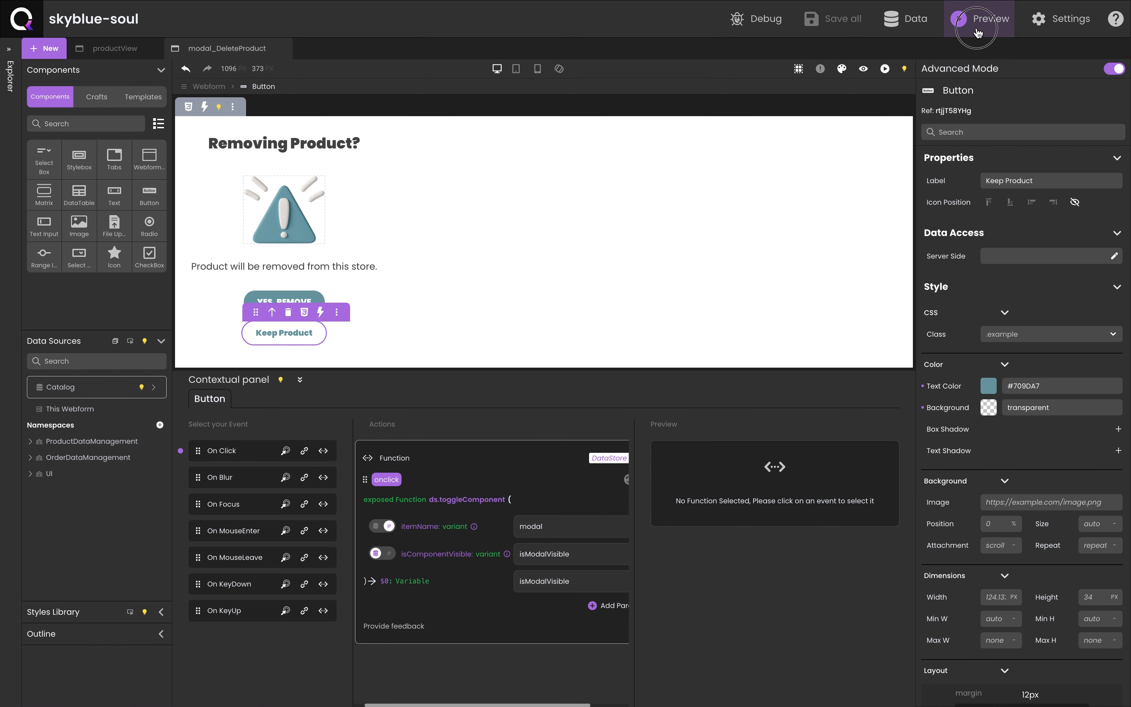
Step: Preview the product list, request removal of the first product but keep it, and confirm removal of the Classic Black T-Shirt
click(973, 19)
click(45, 411)
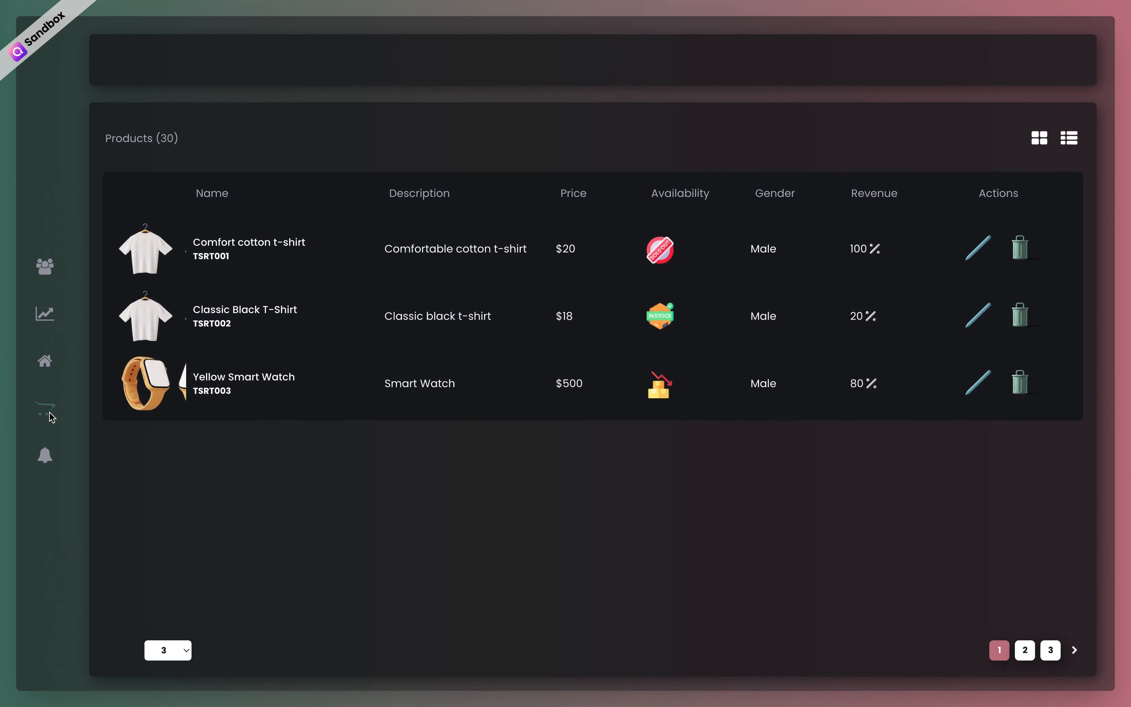
click(1022, 250)
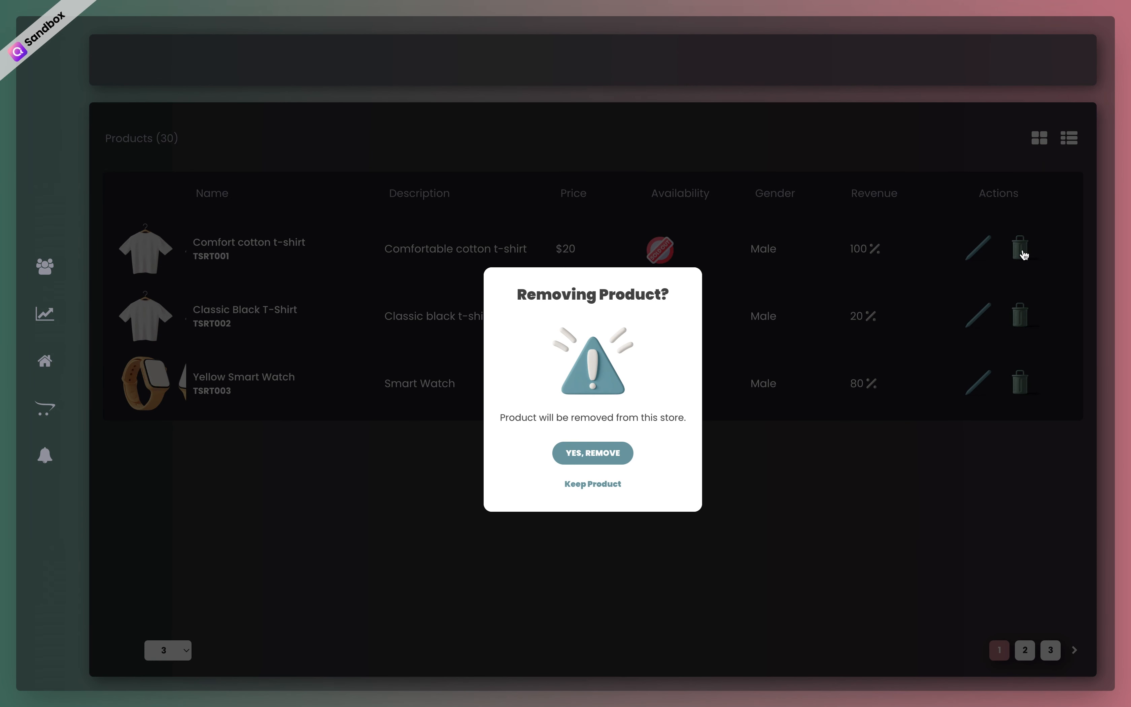
click(593, 488)
click(1019, 318)
click(619, 455)
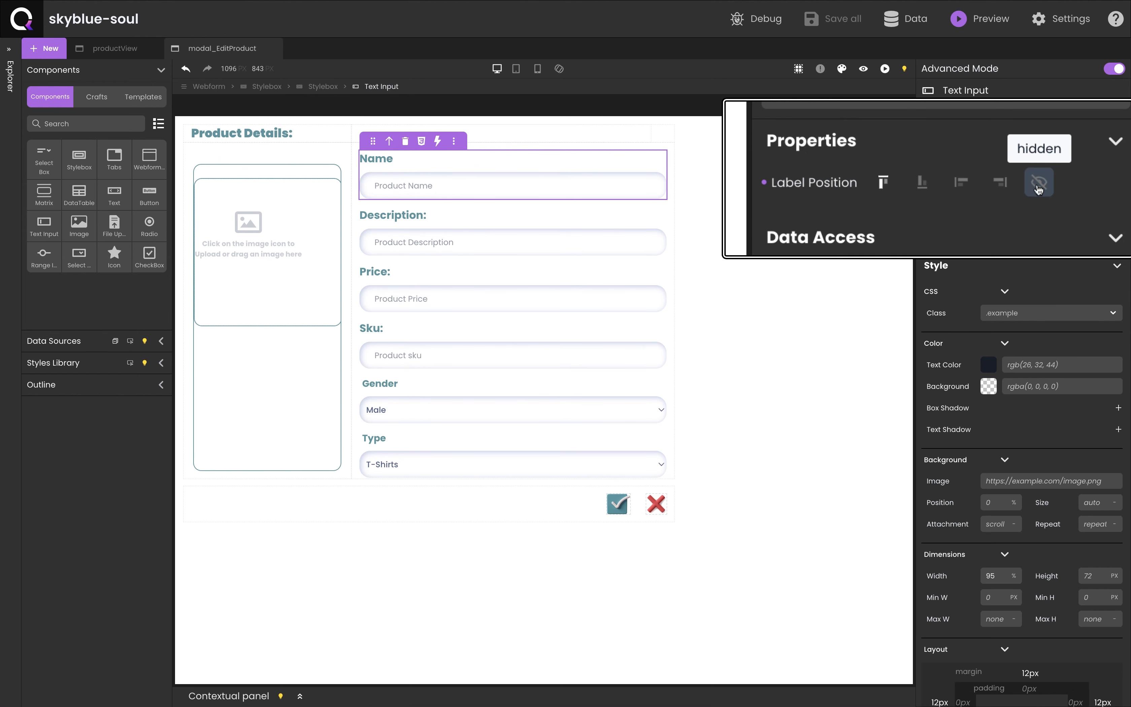
Step: Try the hidden, bottom and left label positions on the Name field in modal_EditProduct, ending on top
click(1038, 189)
click(922, 184)
click(962, 182)
click(887, 186)
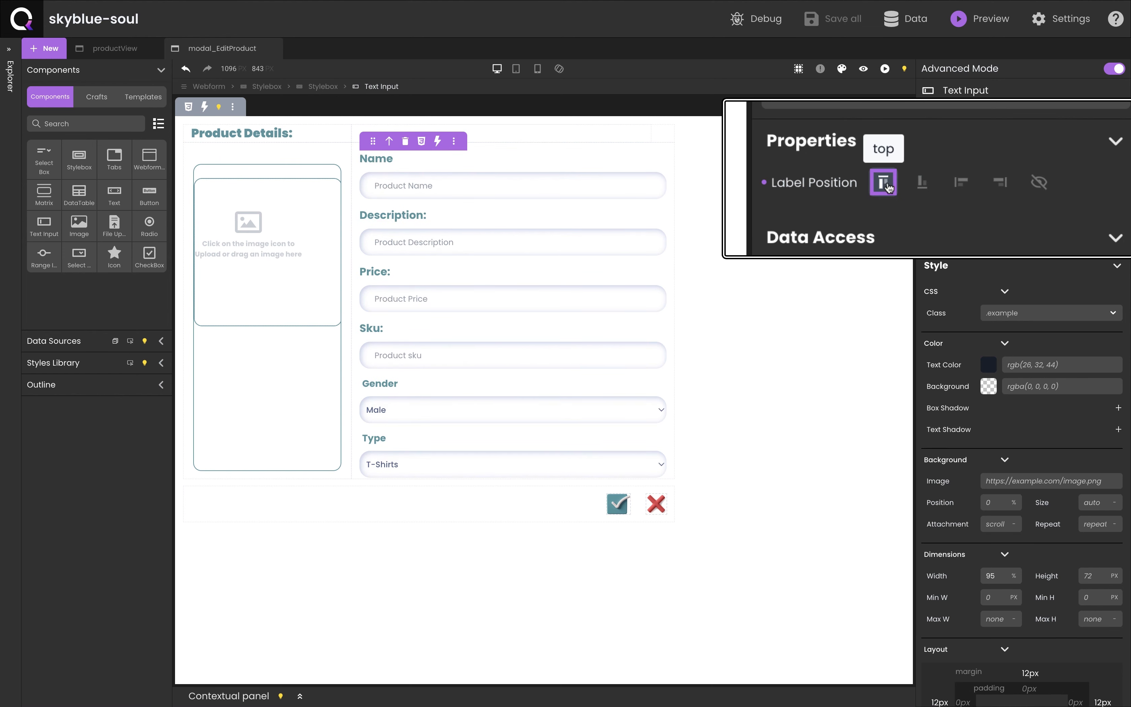
Step: Examine the Product Name input's placeholder and try the password and date input types
click(580, 185)
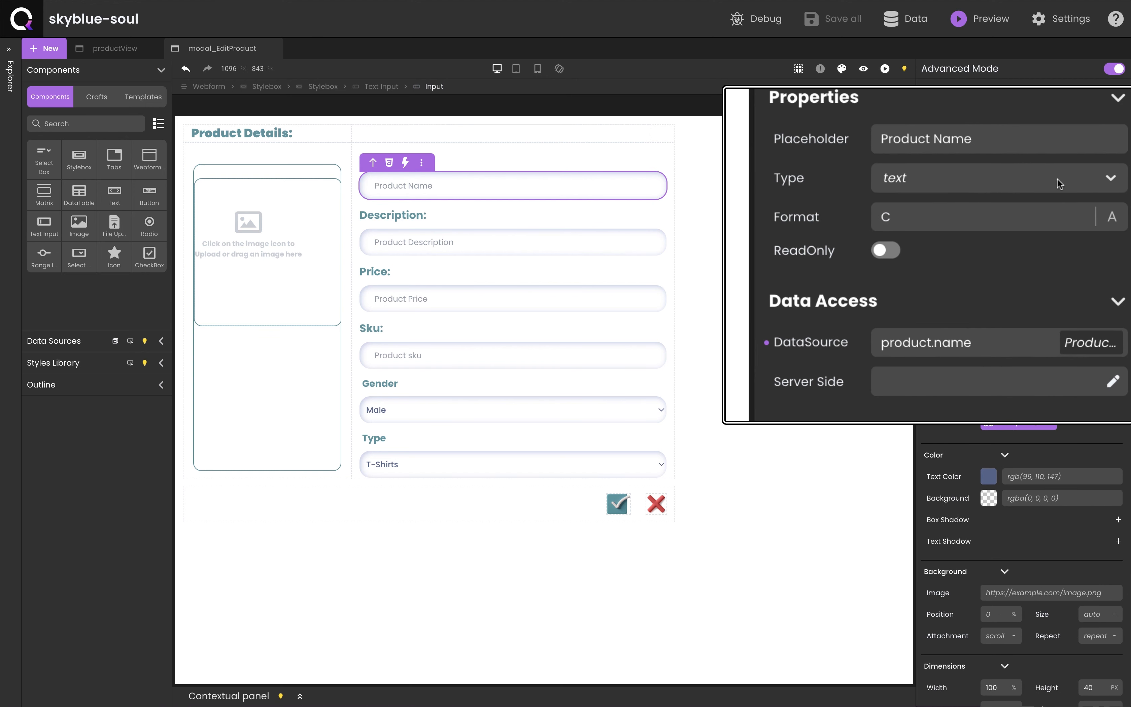
triple_click(995, 127)
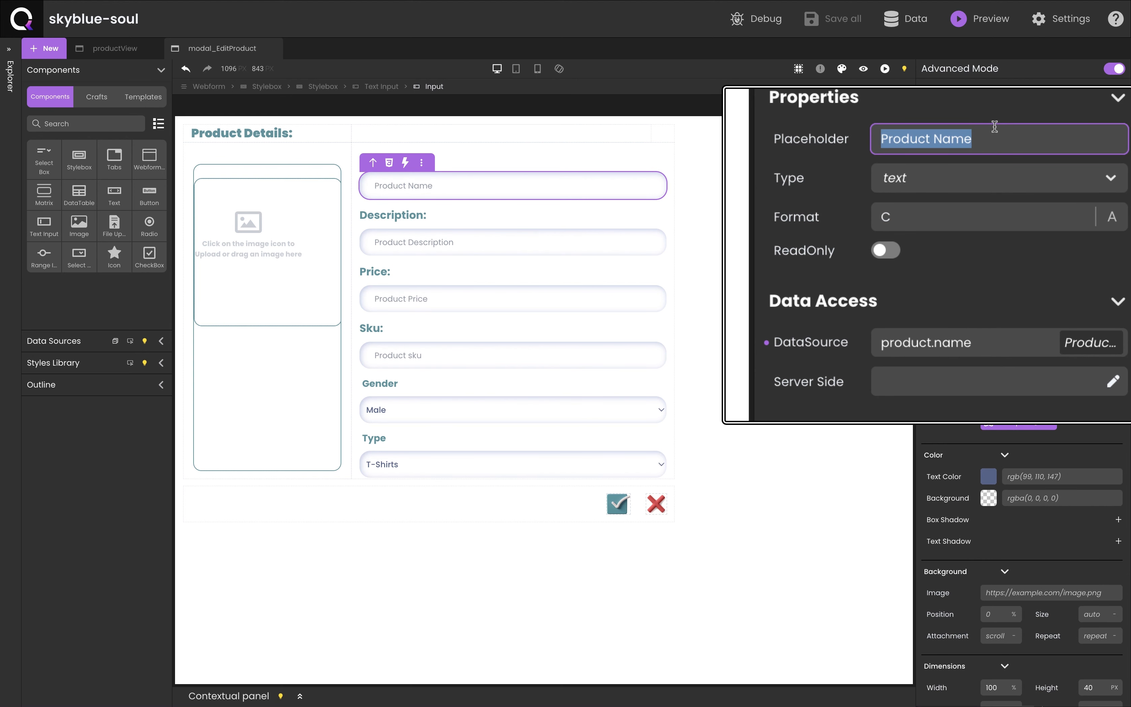
click(981, 182)
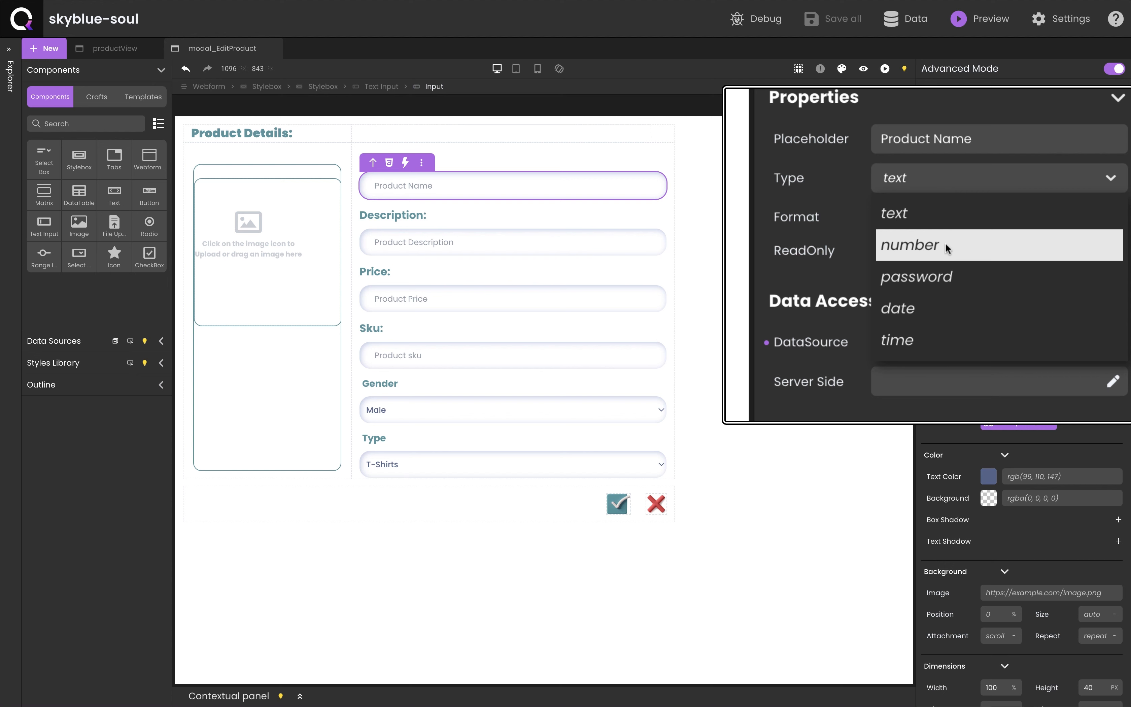
click(937, 279)
click(932, 184)
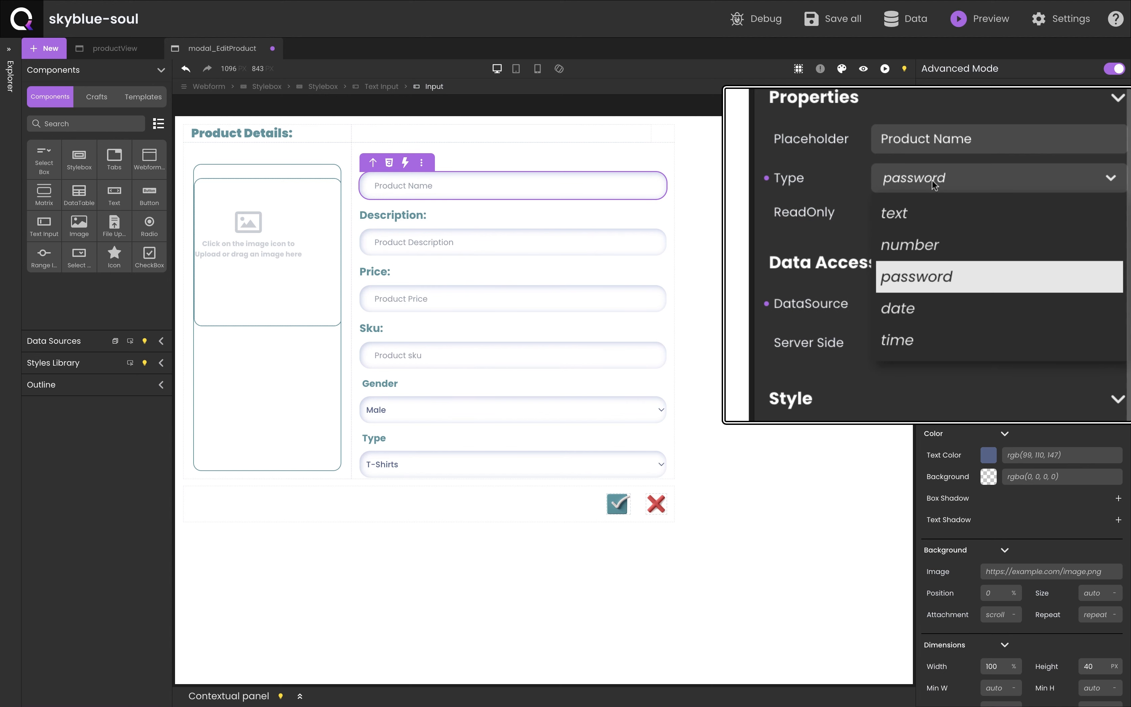
click(917, 307)
Step: Try the Date short format on the Product Name input and set its type back to text
click(1113, 218)
click(1115, 228)
click(937, 272)
click(1113, 217)
click(1092, 181)
click(1092, 181)
click(1052, 206)
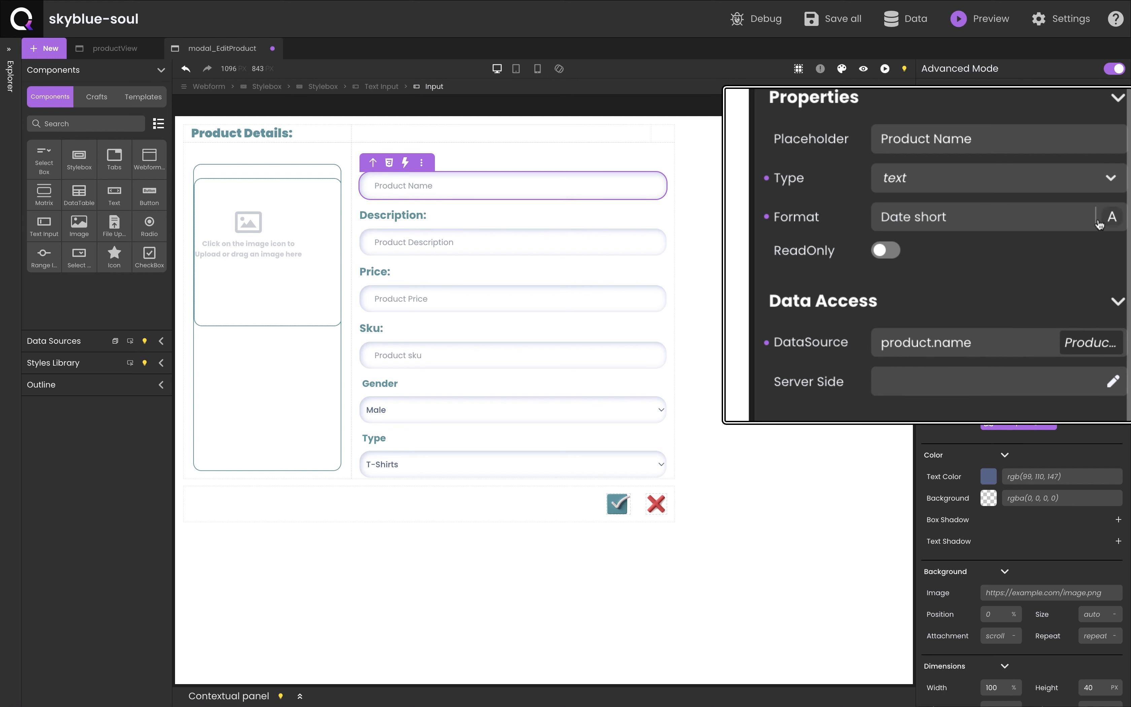
Step: Restore the Product Name input's format to C and toggle its read-only option on and off
click(1096, 219)
click(909, 303)
click(895, 250)
click(896, 250)
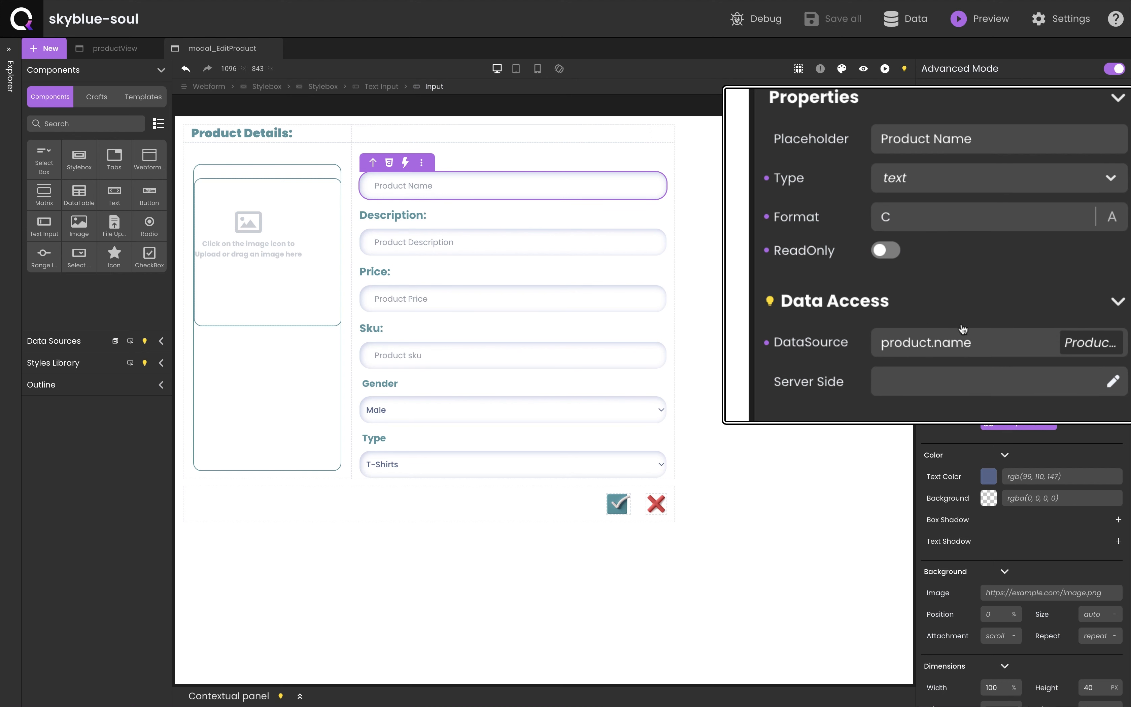
Step: Browse alternative data sources for the Product Name input and keep product.name
double_click(964, 343)
key(BackSpace)
scroll(969, 412, down, 3)
scroll(949, 395, up, 3)
click(949, 395)
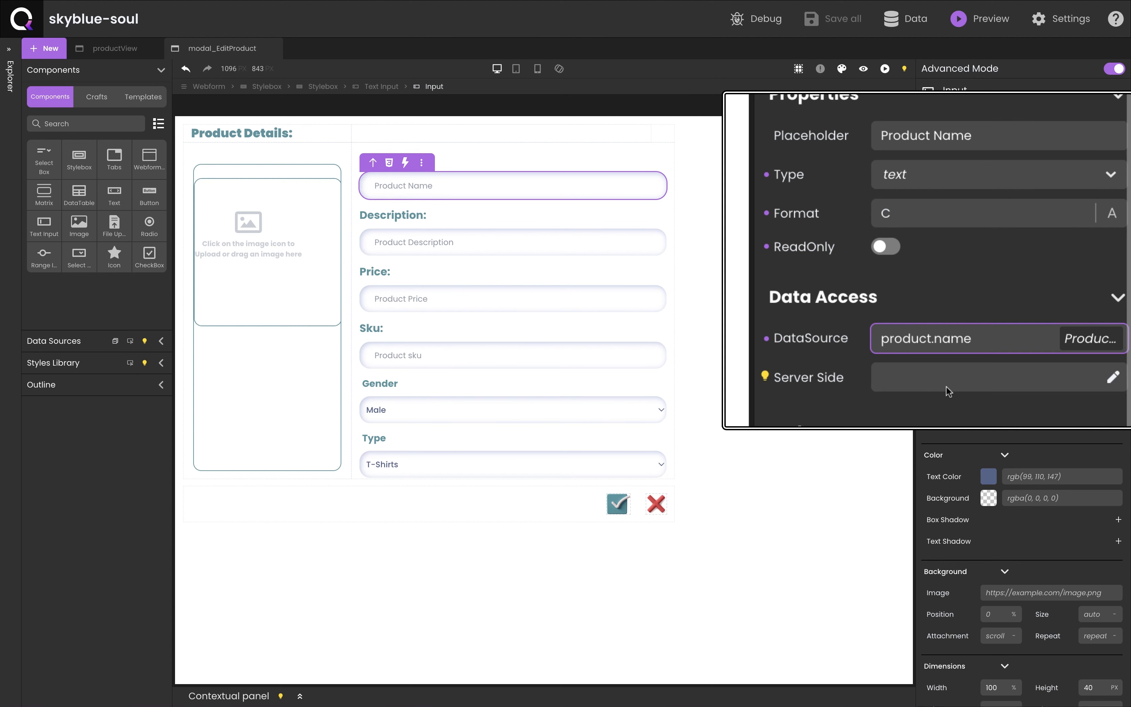
Step: Check the Gender selector's choices and add two empty options to it
click(392, 384)
click(424, 409)
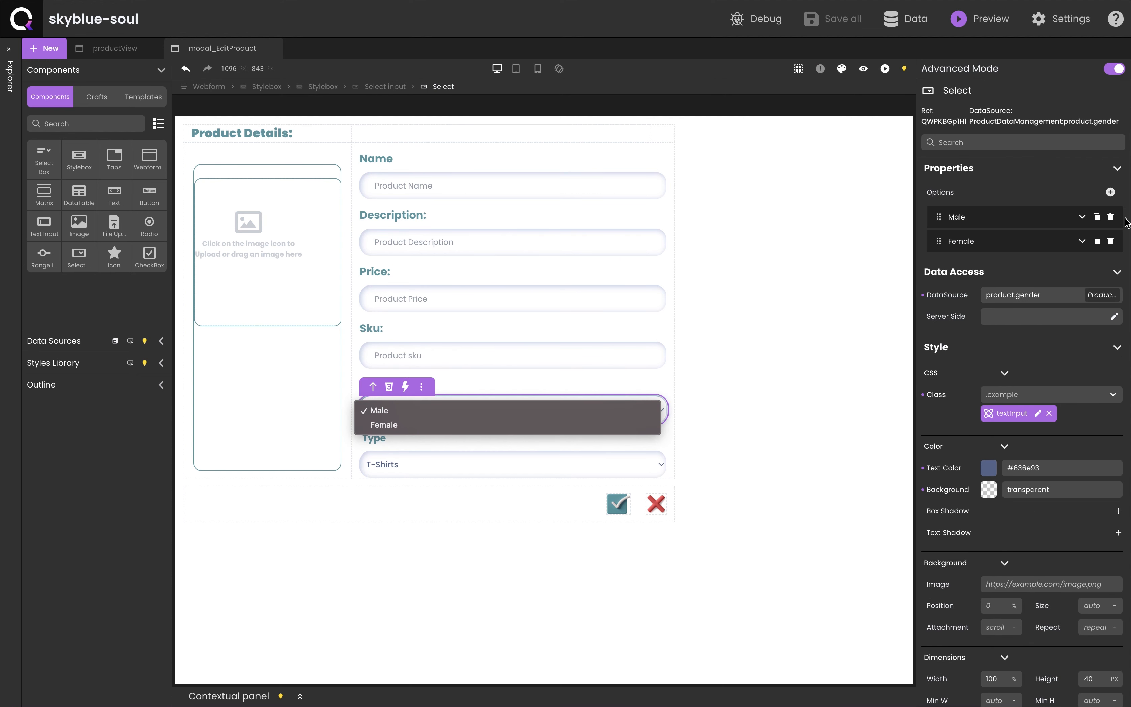
click(1091, 178)
click(1094, 174)
click(1094, 175)
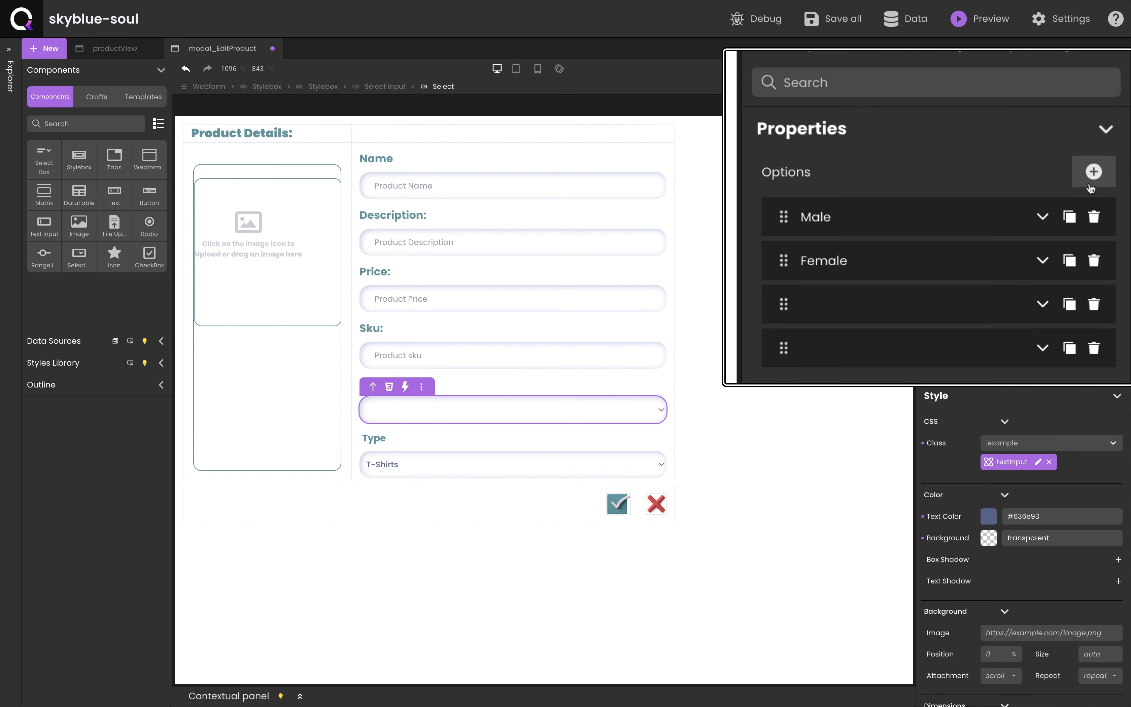
Step: Give the Gender selector's third option the label "label" and the value "value", and check it among the selector's choices
scroll(1039, 259, down, 2)
click(1042, 240)
scroll(1000, 239, down, 1)
click(988, 238)
text(label)
click(959, 273)
text(value)
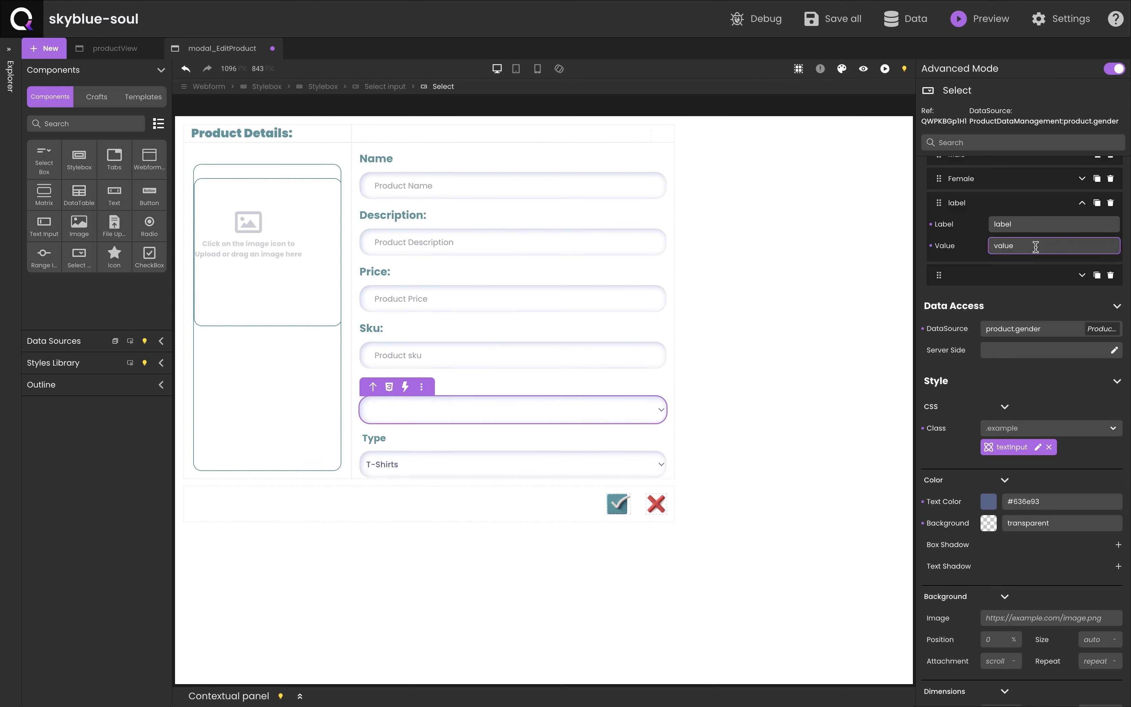
click(601, 415)
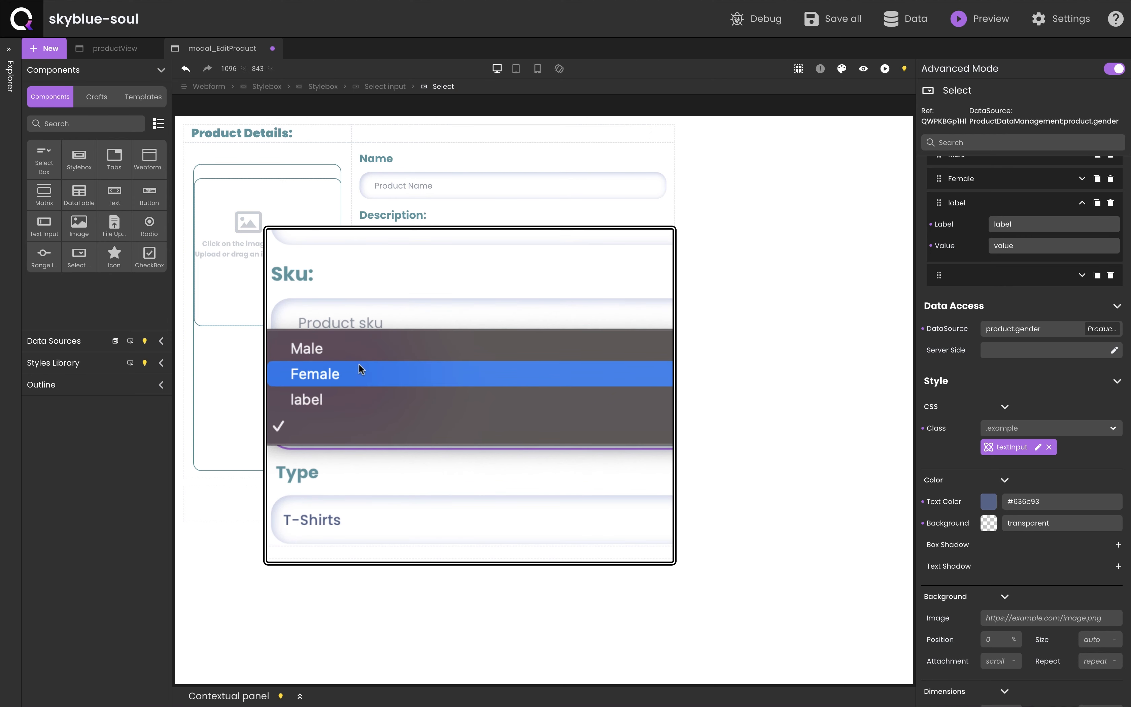
Step: Set the check mark image's On Click action that saves product to show "Save Safeguarded in the Blink of an Eye!" on success
click(619, 504)
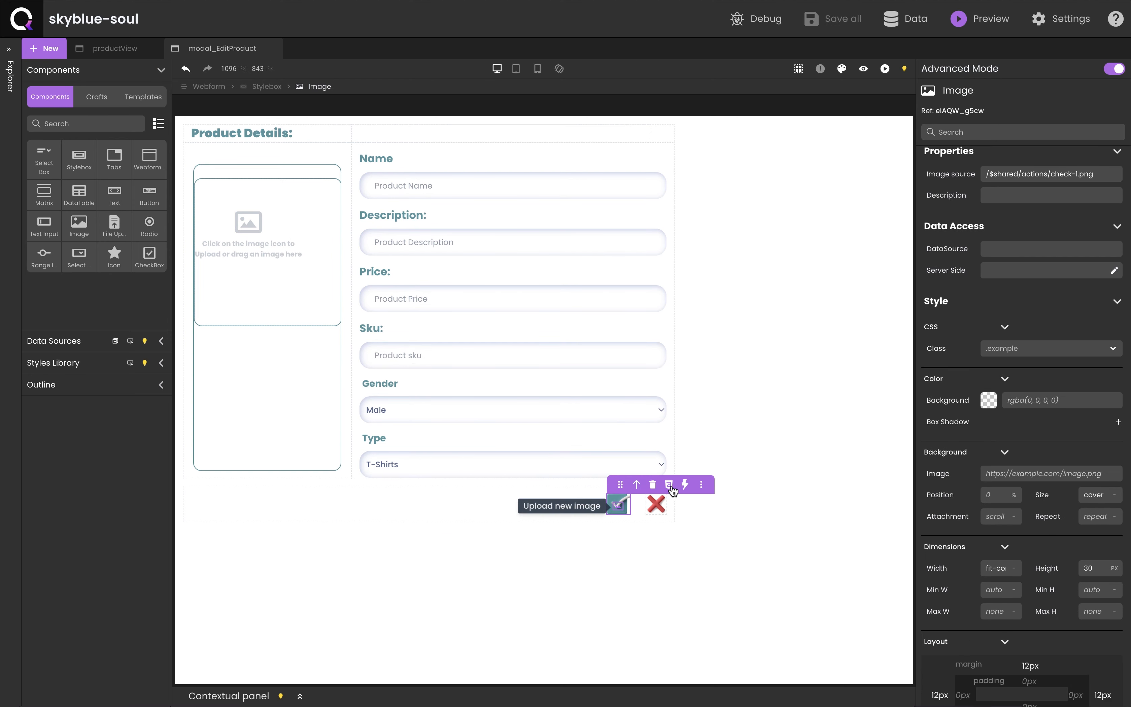
click(672, 488)
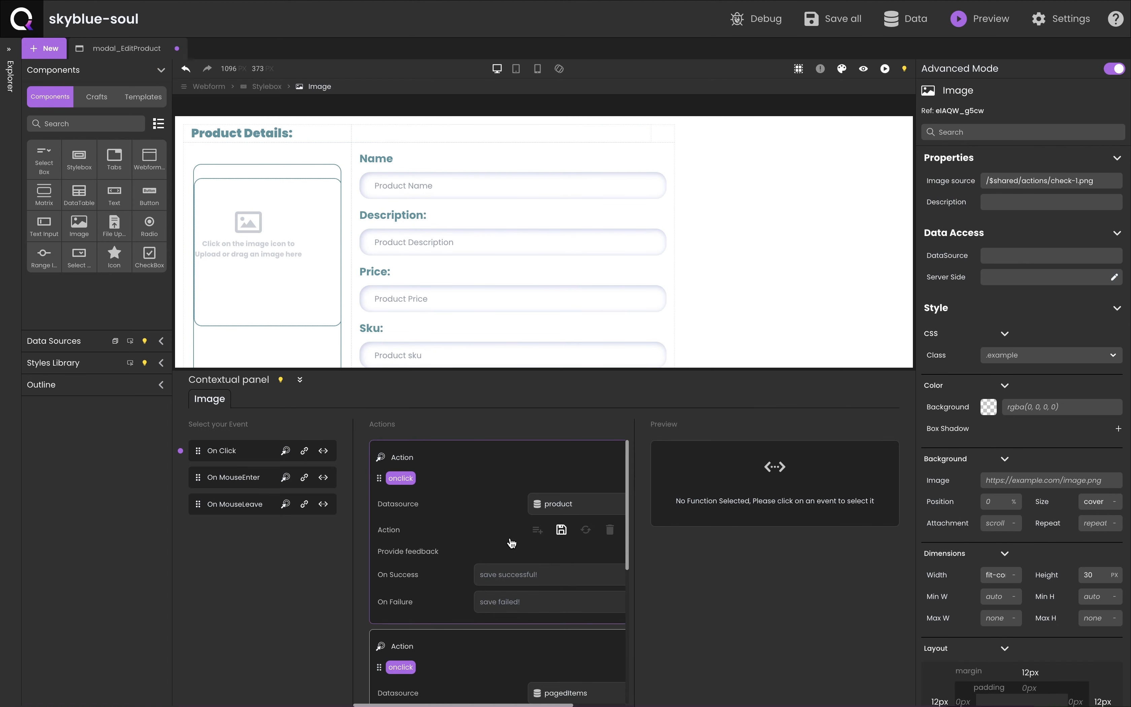
click(513, 492)
click(500, 537)
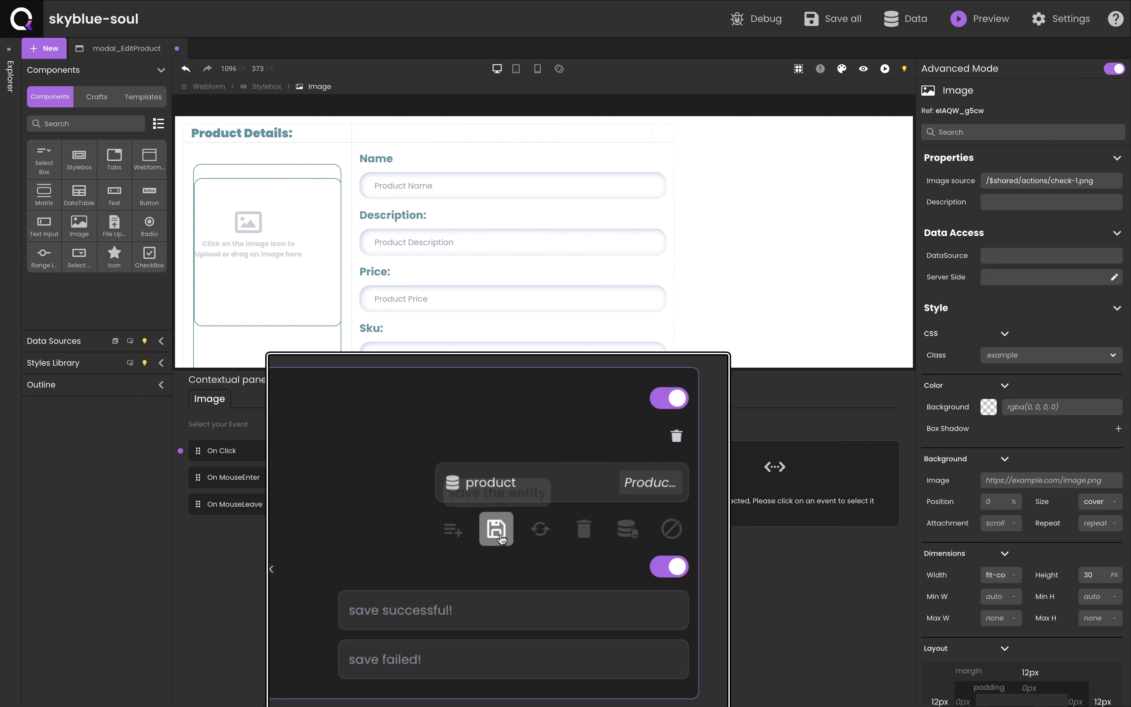
click(453, 606)
text(Save Safeguarded in the Blink of an Eye!)
Step: Review the check mark image's second On Click action, which reloads the pagedItems data source
scroll(455, 637, down, 5)
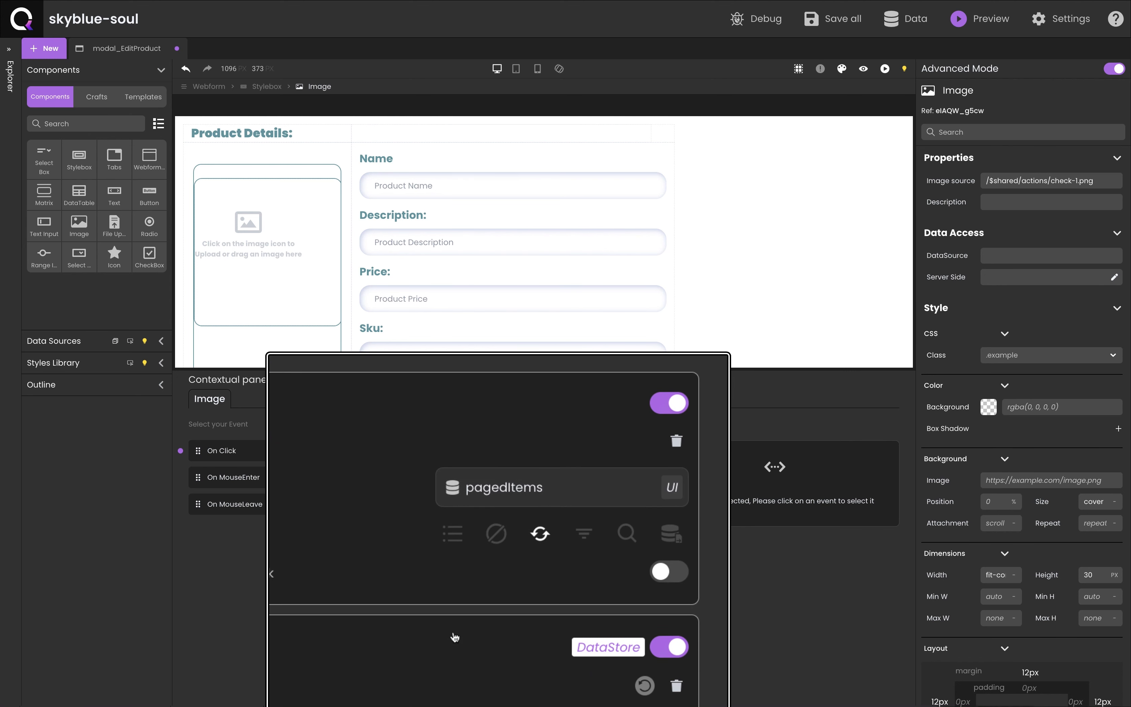
double_click(517, 487)
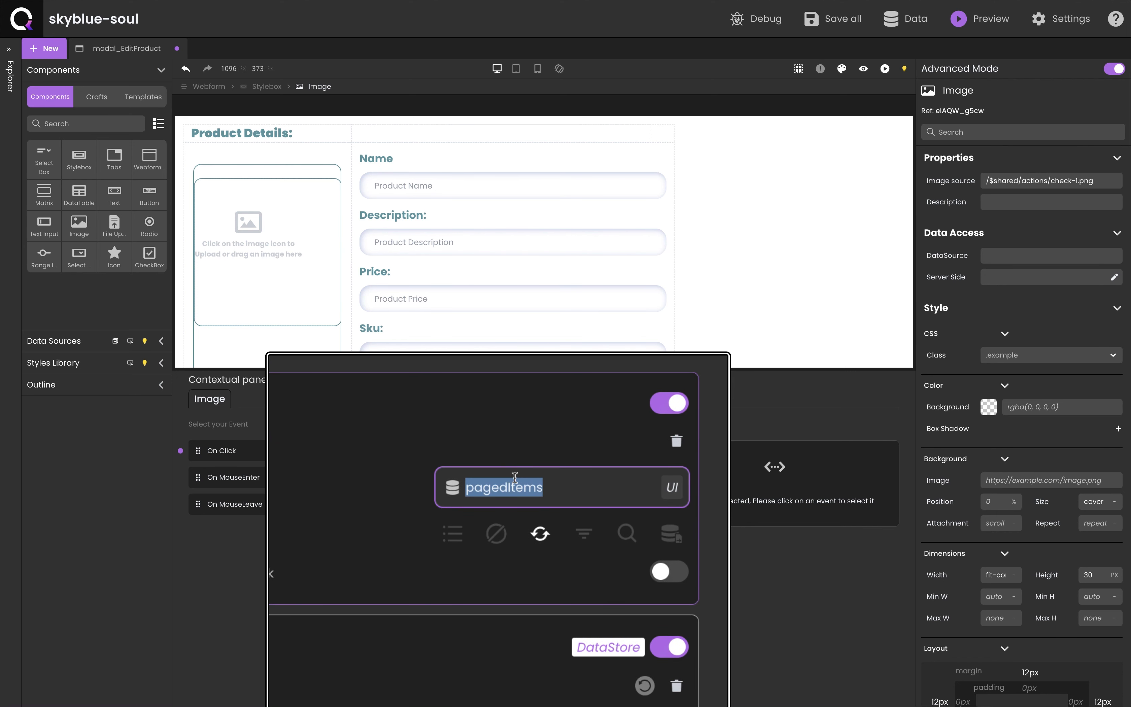
click(542, 535)
Step: Preview the app, edit the Yellow Smart Watch with the name "Qc smartwatch" and gender Female, and save the product
click(980, 21)
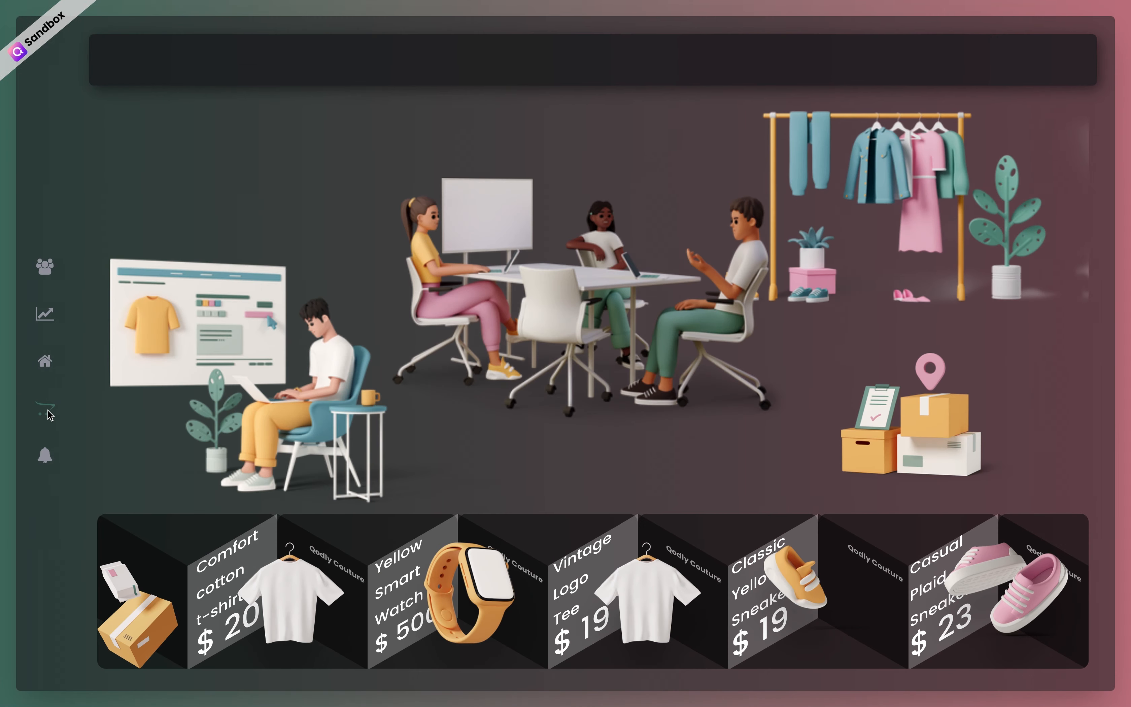
click(985, 319)
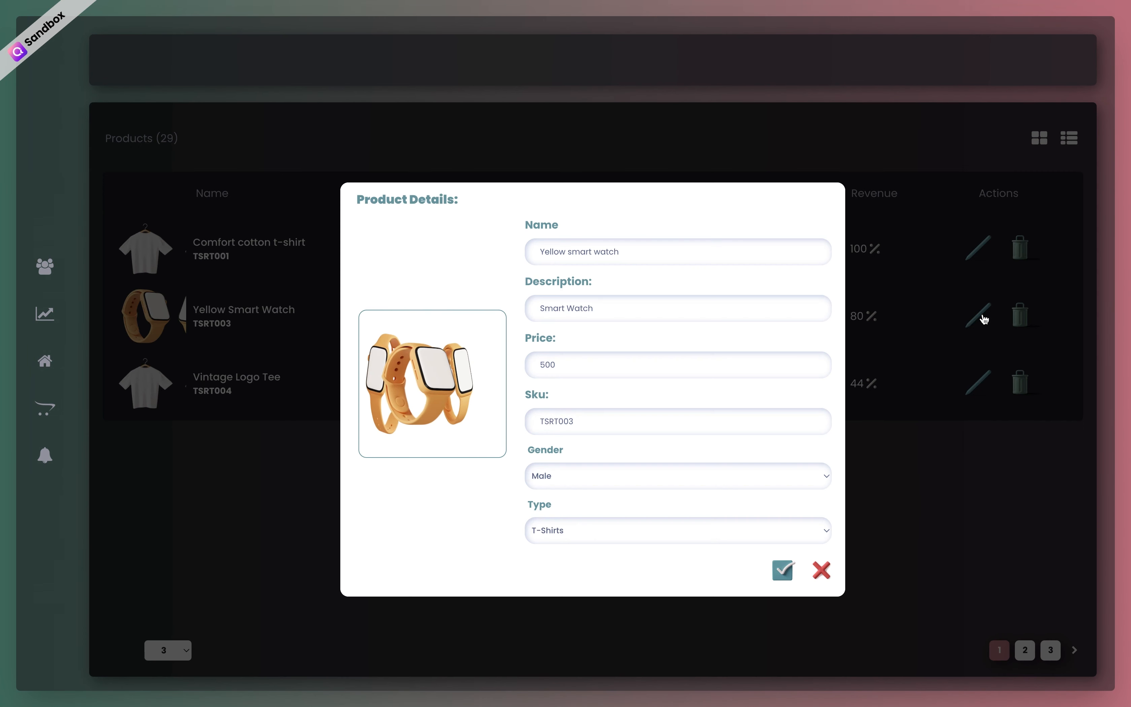
triple_click(628, 251)
text(QC Smartwatch)
click(561, 472)
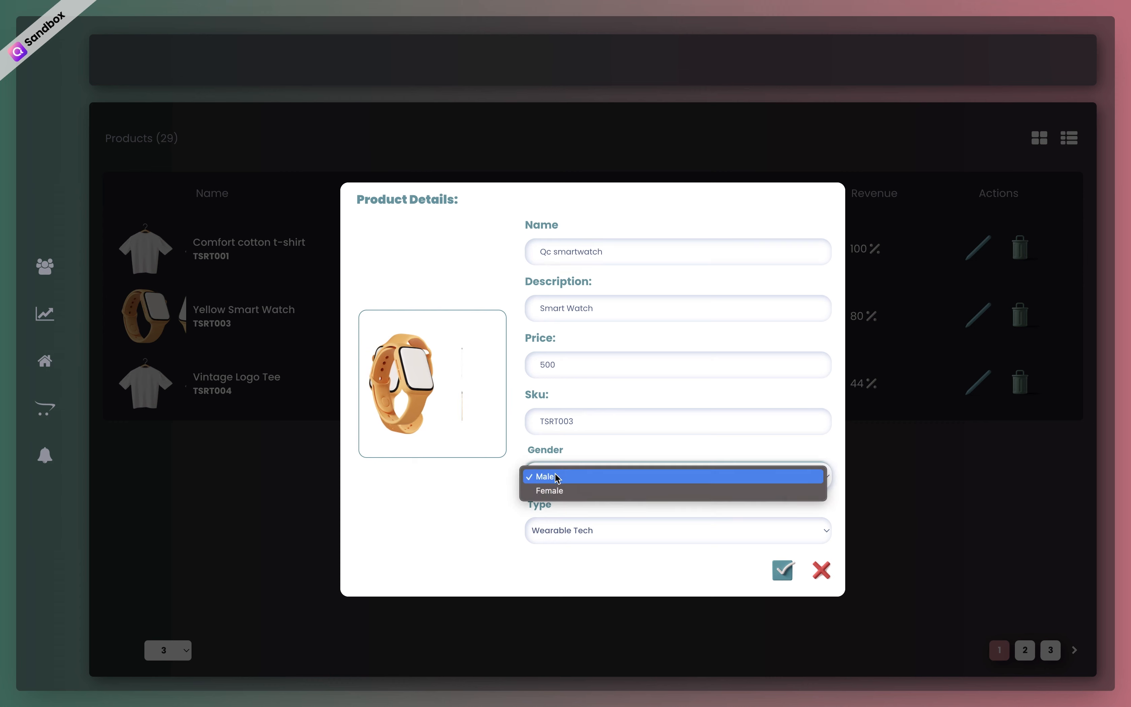
click(558, 494)
click(782, 570)
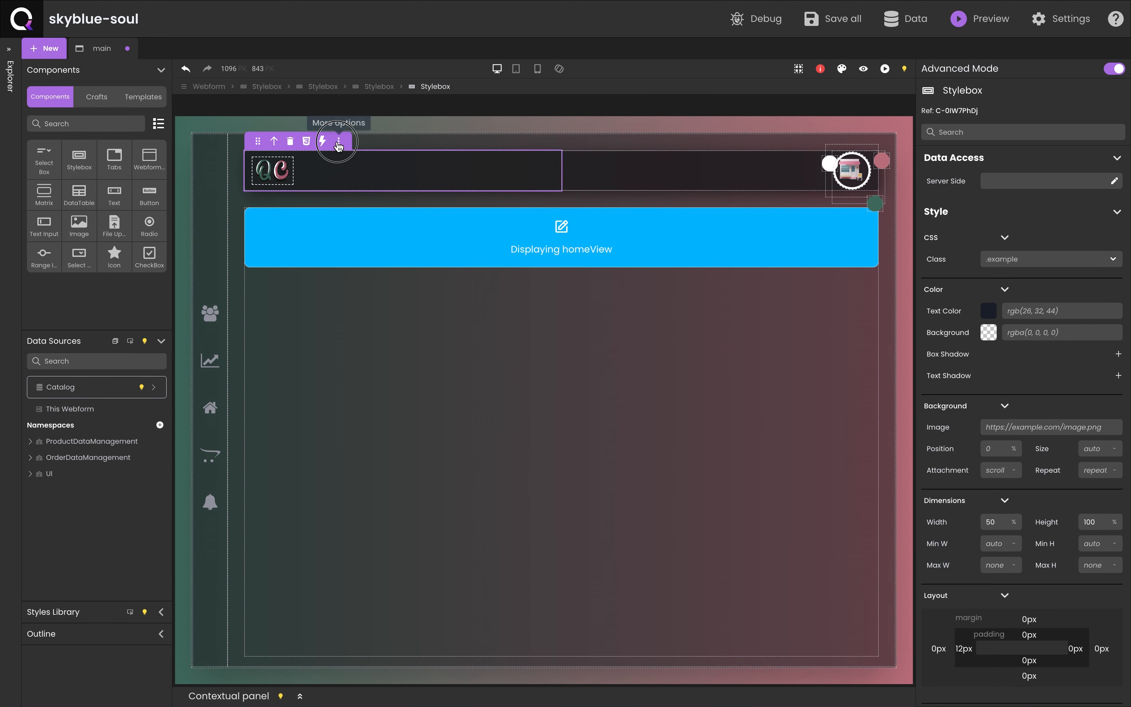
Step: Add the "Welcome back, user!" text beside the logo in the header stylebox and select the word "user"
click(339, 141)
click(374, 214)
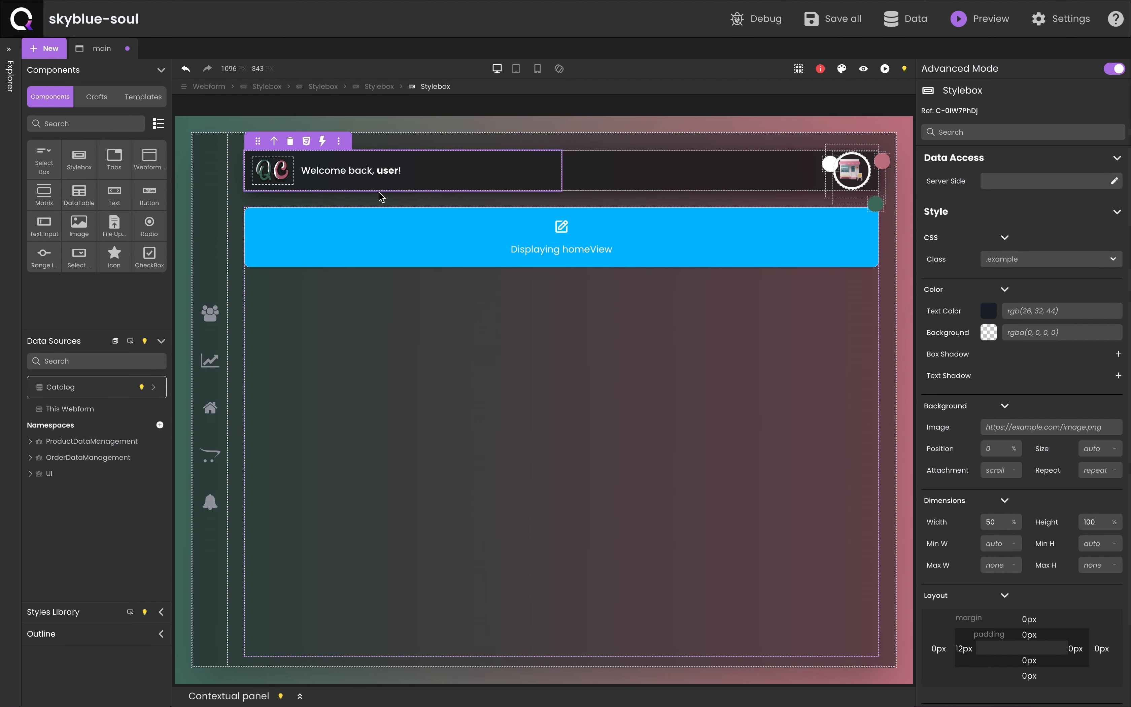
double_click(387, 171)
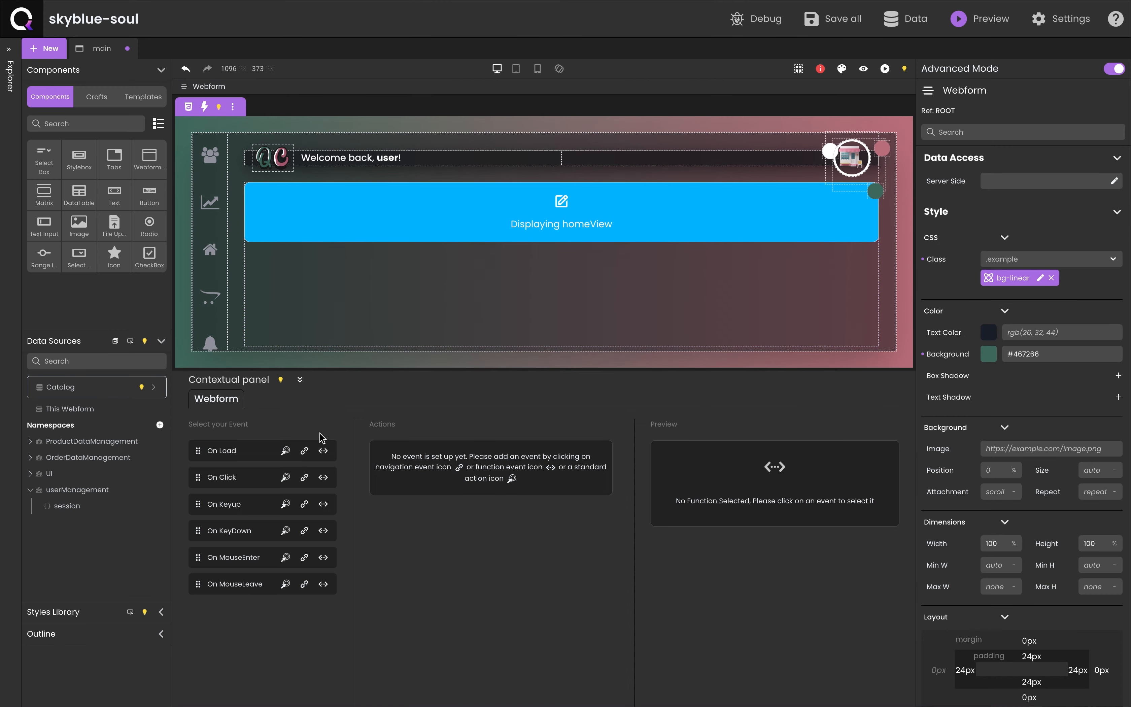
Step: Add an On Load function event to the main webform that runs ds.loadSessionUserInfo and returns its result to session
click(323, 451)
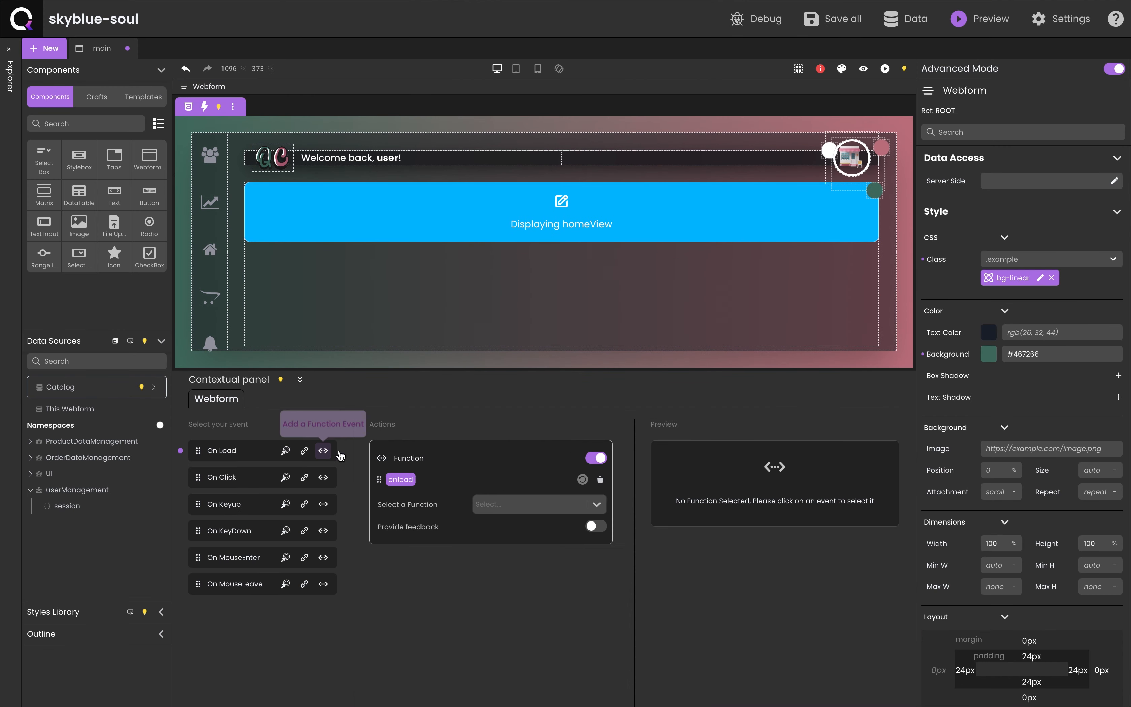
click(497, 509)
text(load)
click(523, 578)
click(505, 551)
text(session)
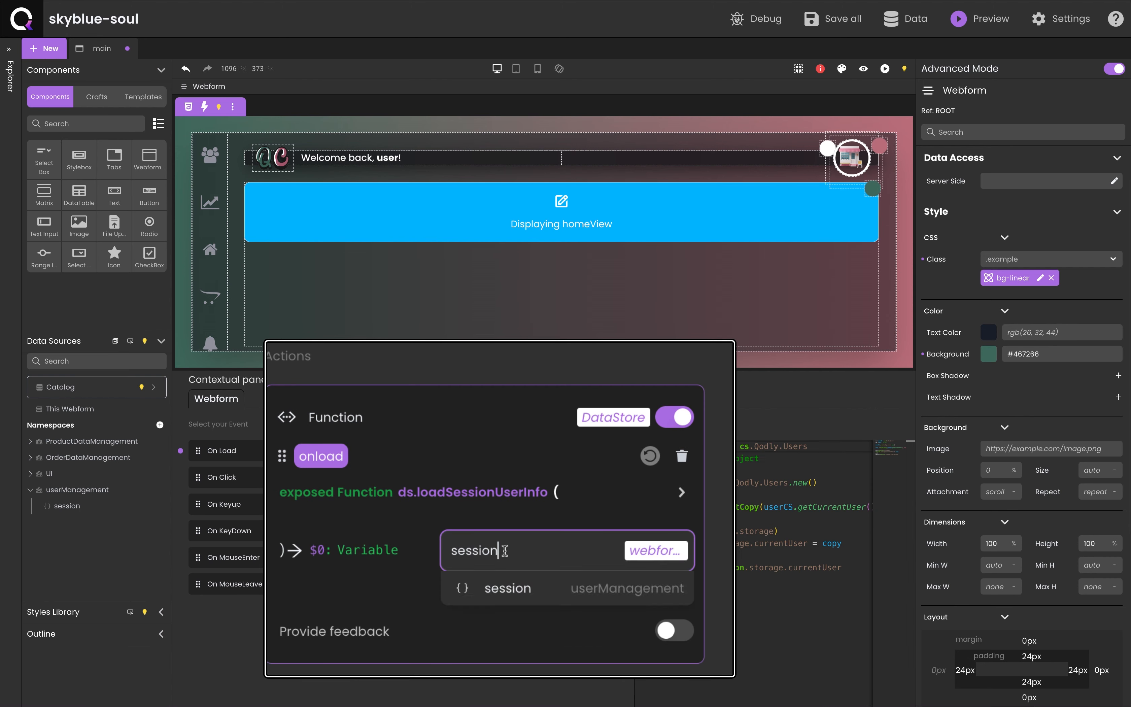
click(505, 588)
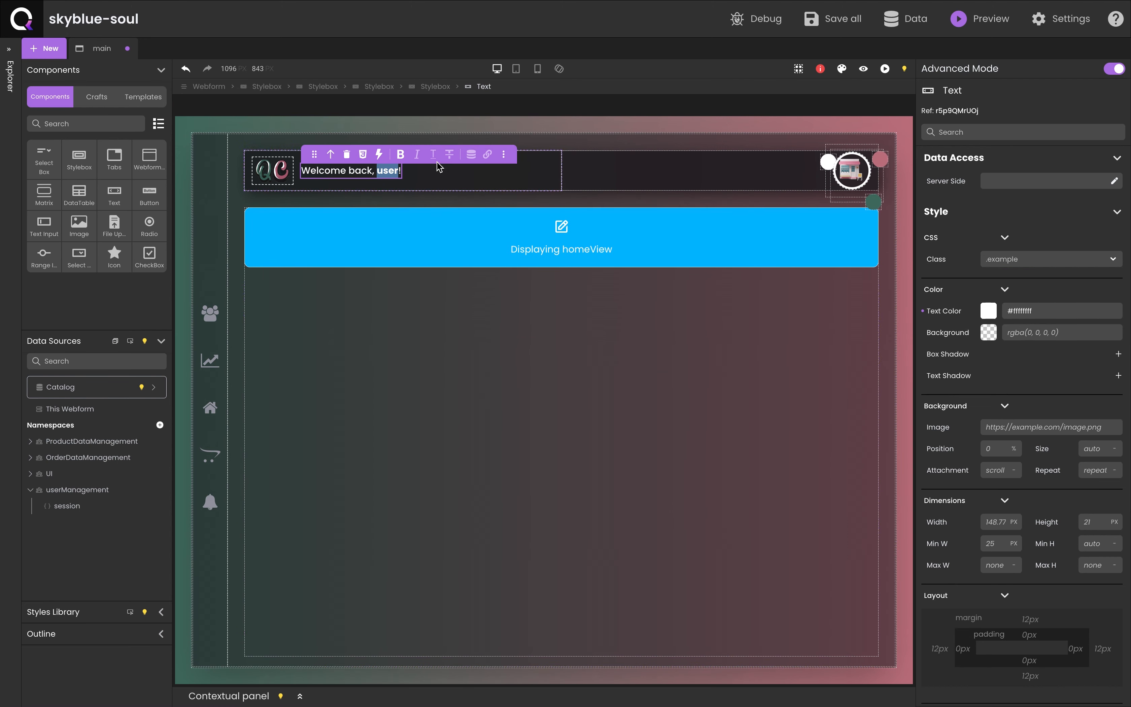
Step: Bind the word "user" in the welcome text to the session data source, save all files and preview the header greeting
click(470, 154)
text(session)
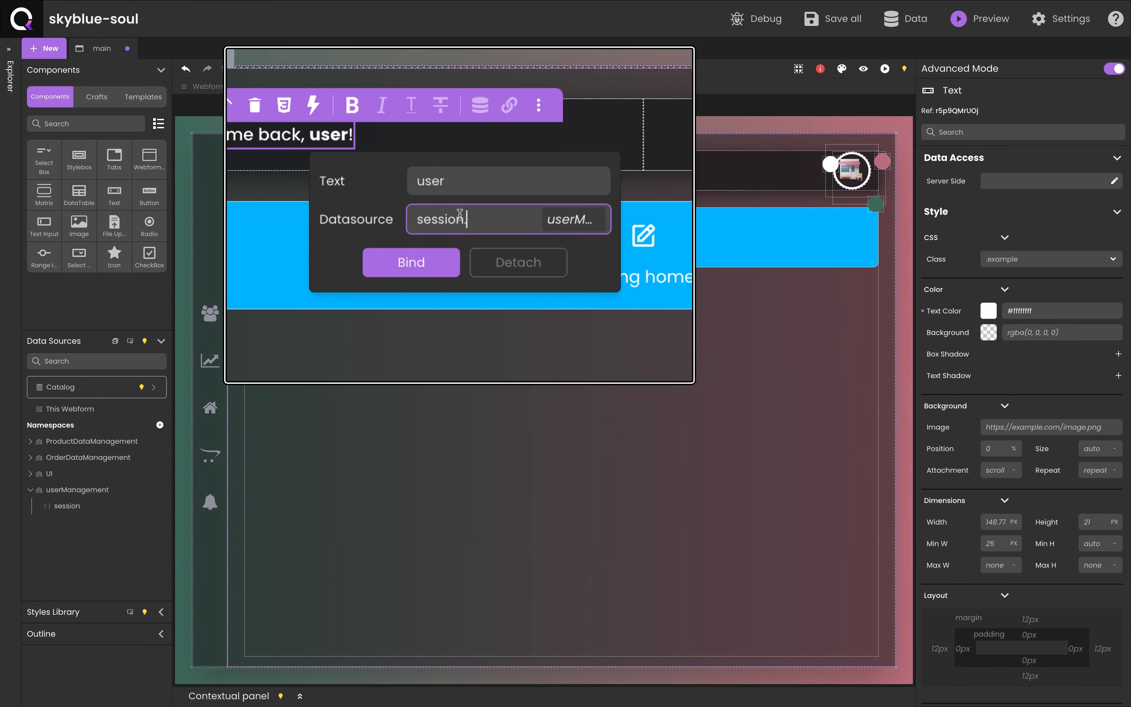
click(427, 246)
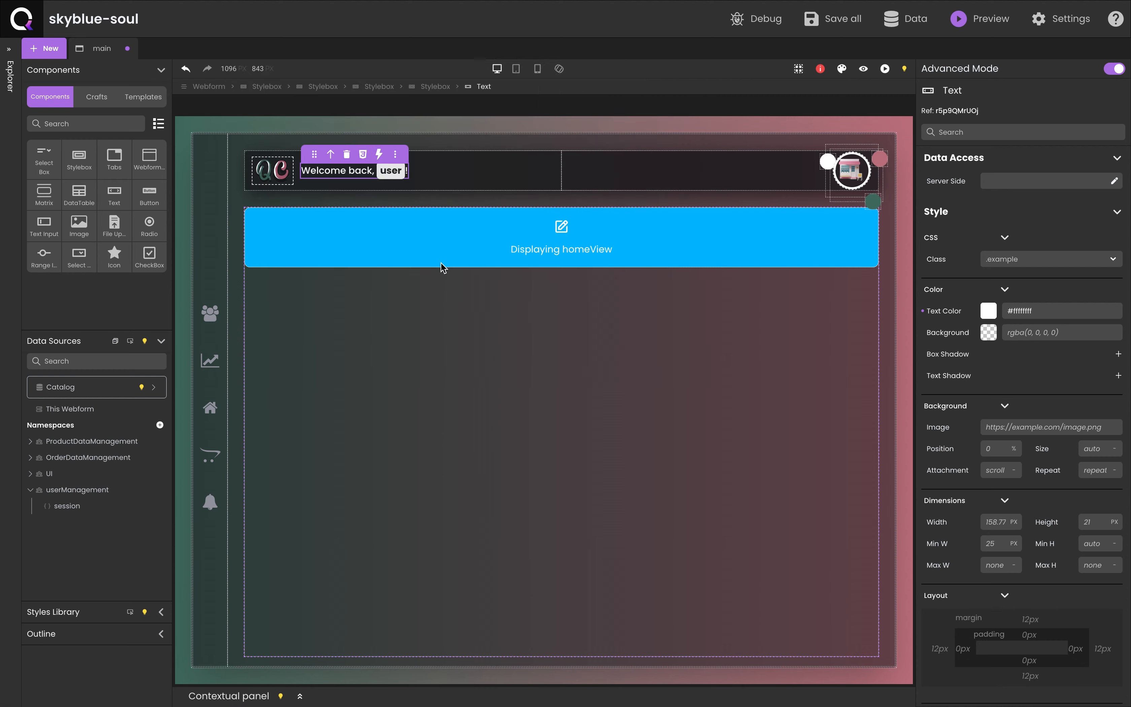
click(834, 19)
click(963, 17)
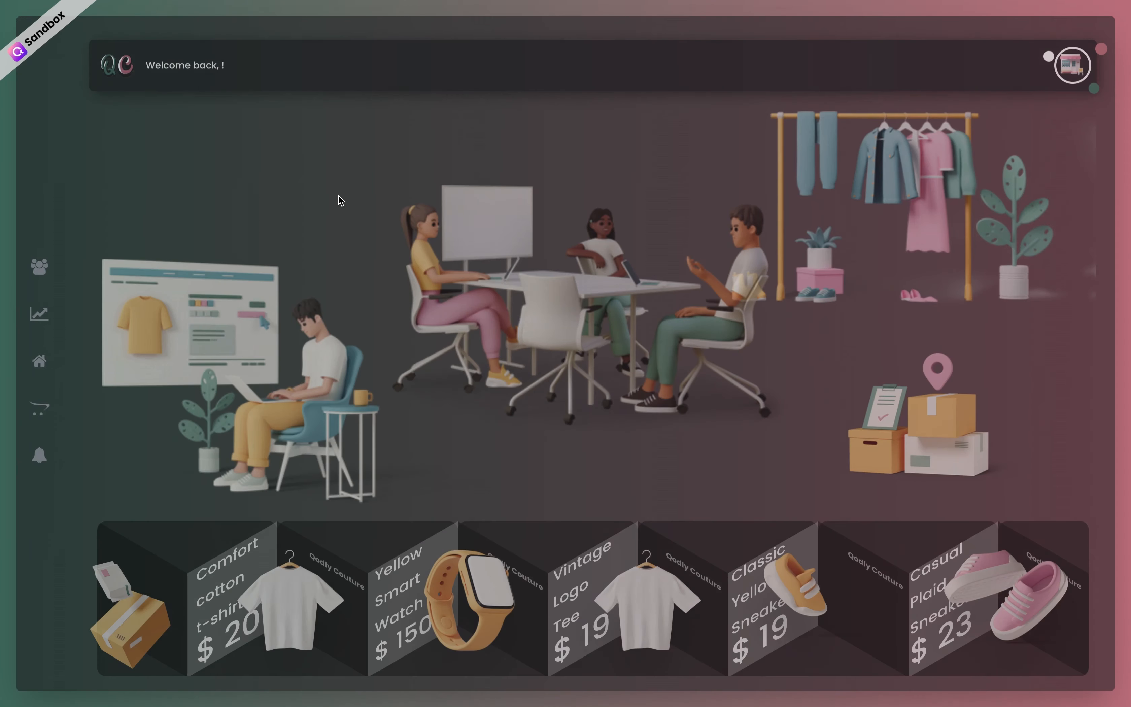
double_click(253, 59)
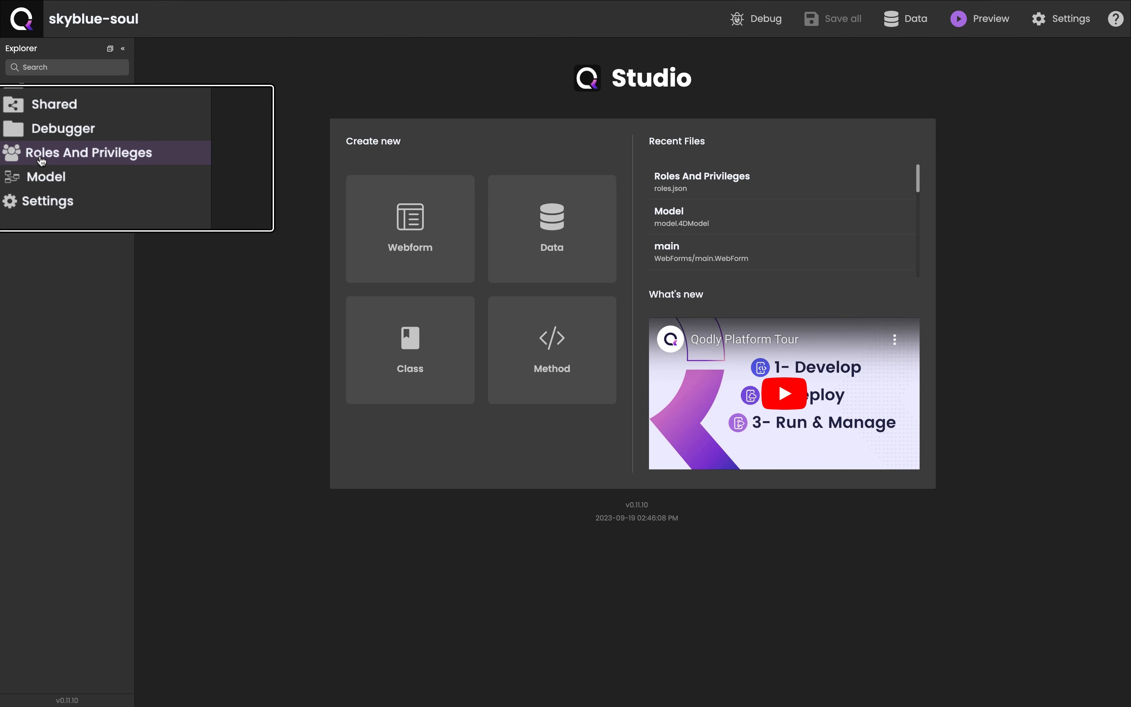
Step: Open the project's Roles And Privileges and add a new role named Staff
click(42, 160)
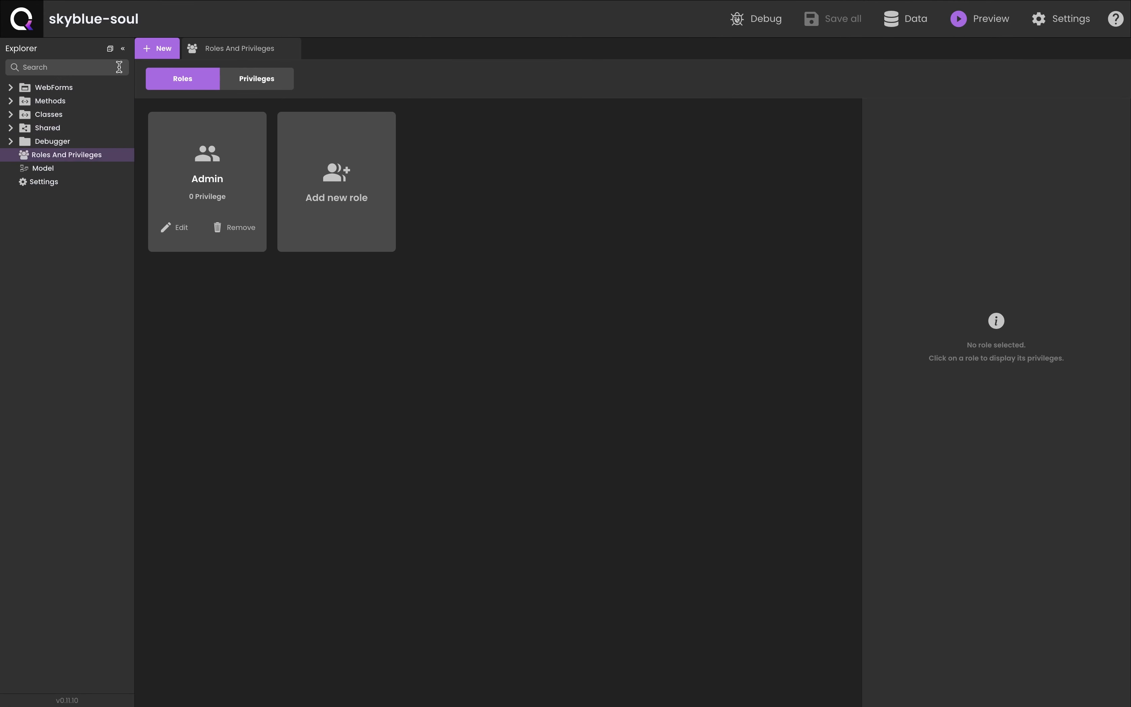
click(122, 48)
click(141, 172)
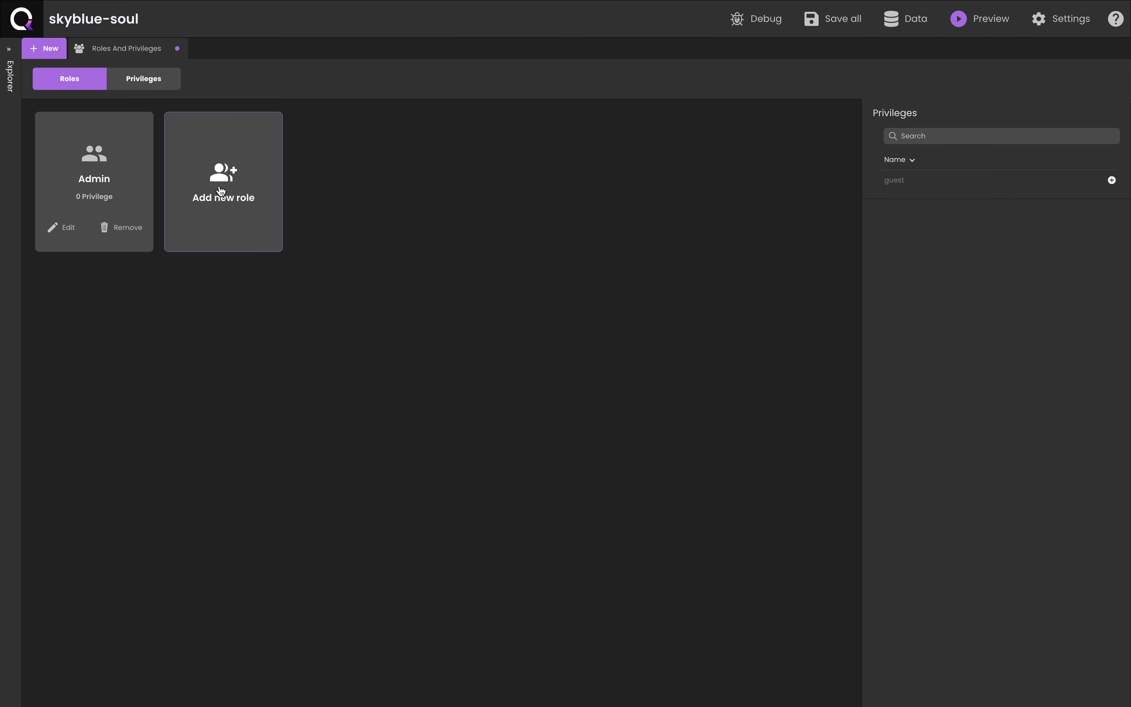
click(229, 190)
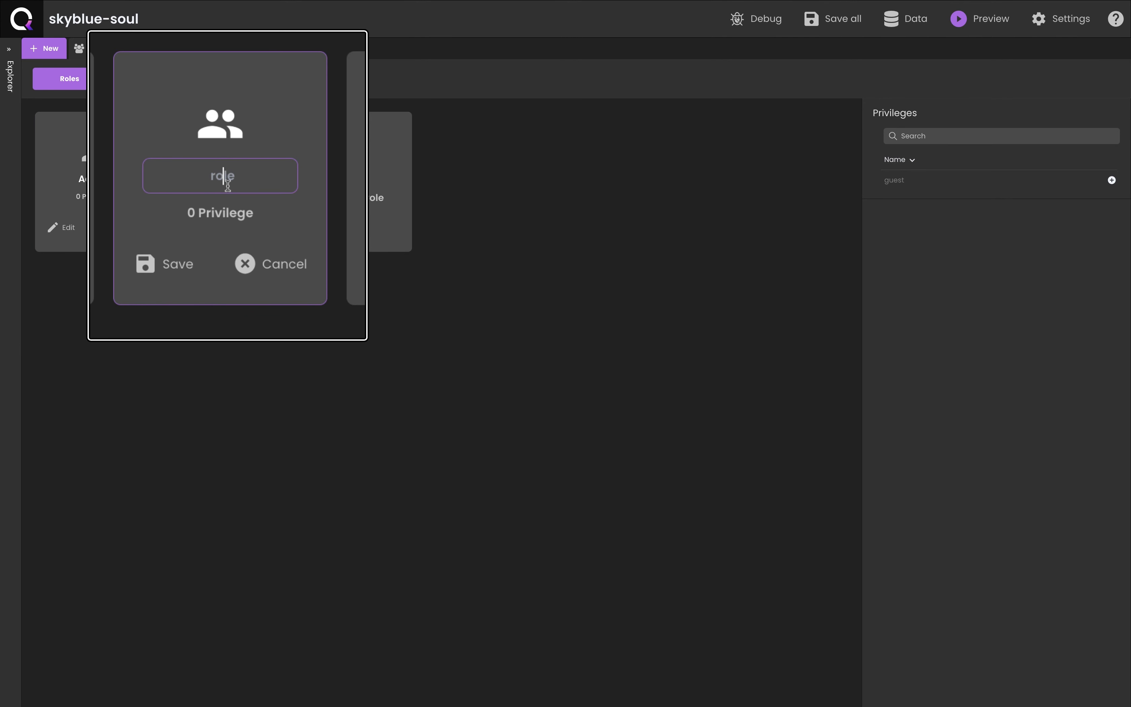
text(Staff)
click(178, 264)
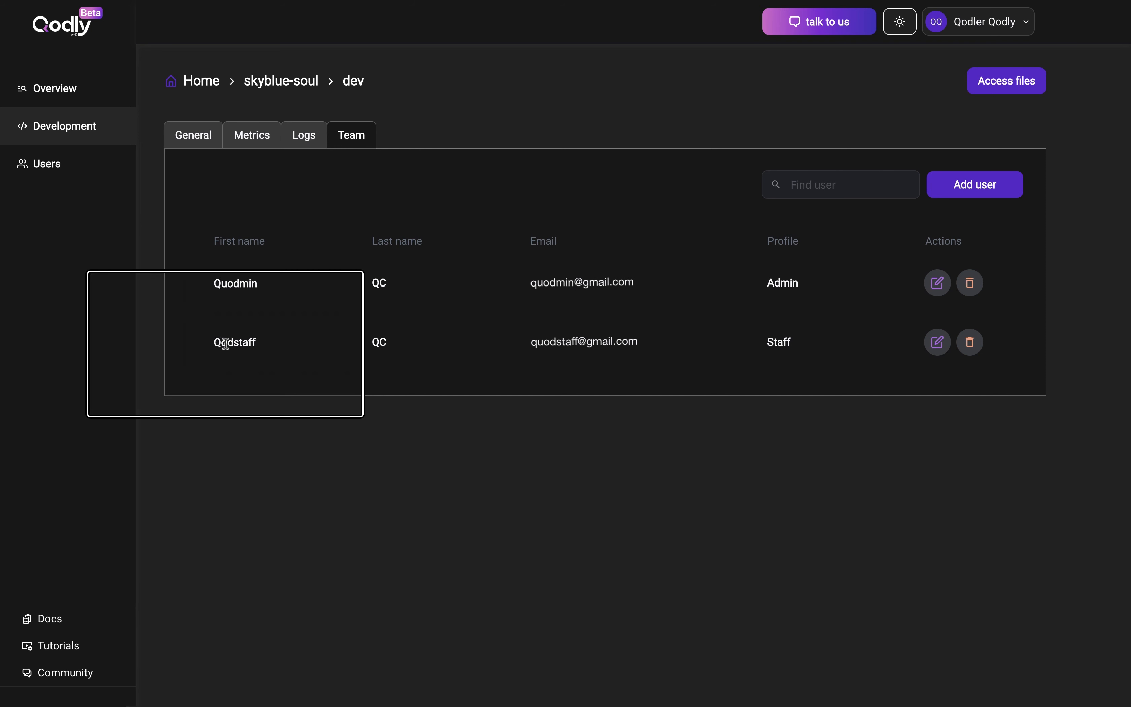
Step: Switch to the Qodly console and open the form for adding a user to the dev team
click(993, 190)
click(487, 274)
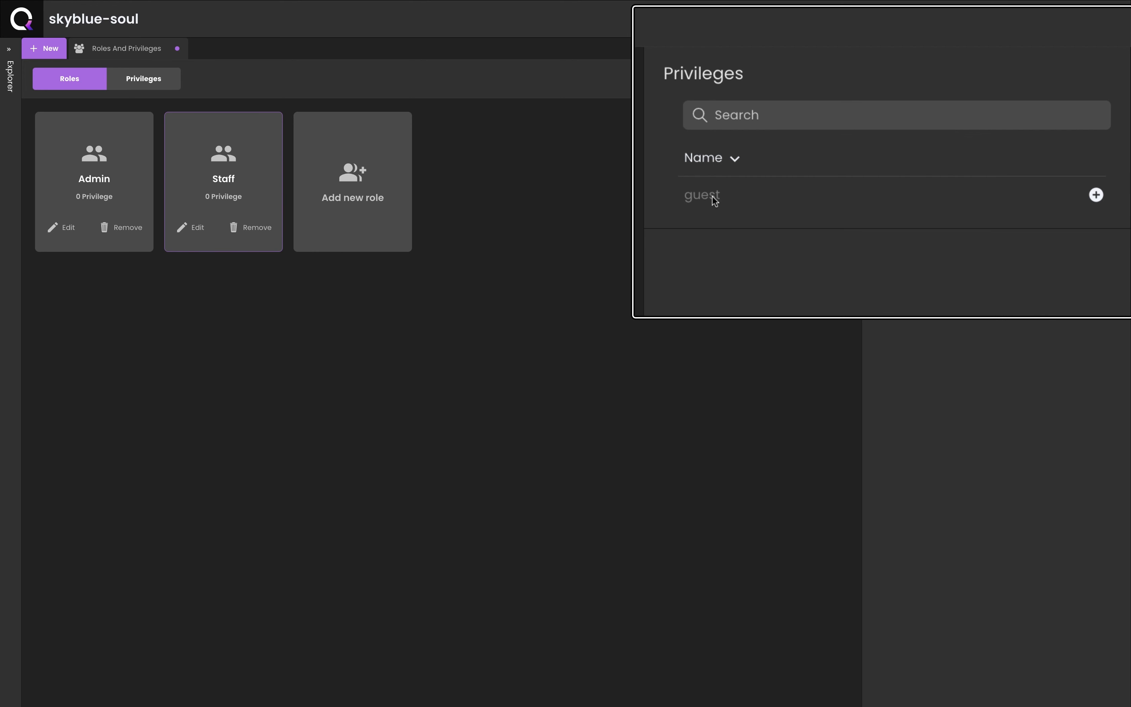
Step: Try the guest privilege on the Staff role and create a new privilege named restrictedAccess
click(1096, 195)
click(1096, 195)
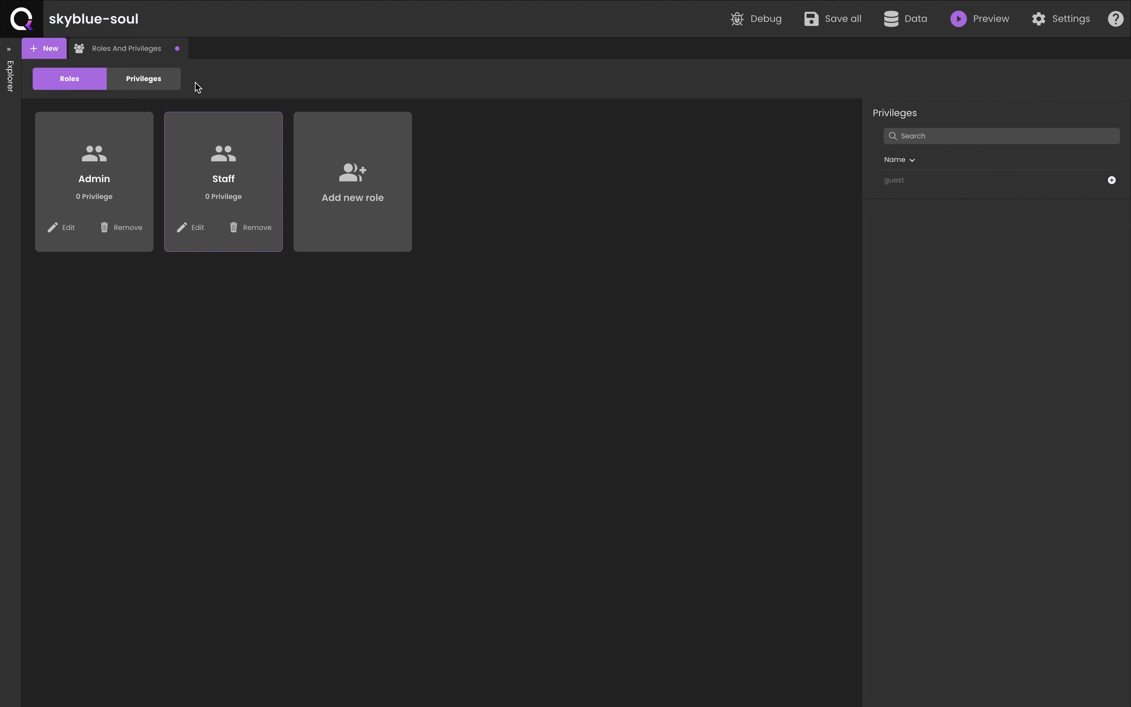
click(171, 85)
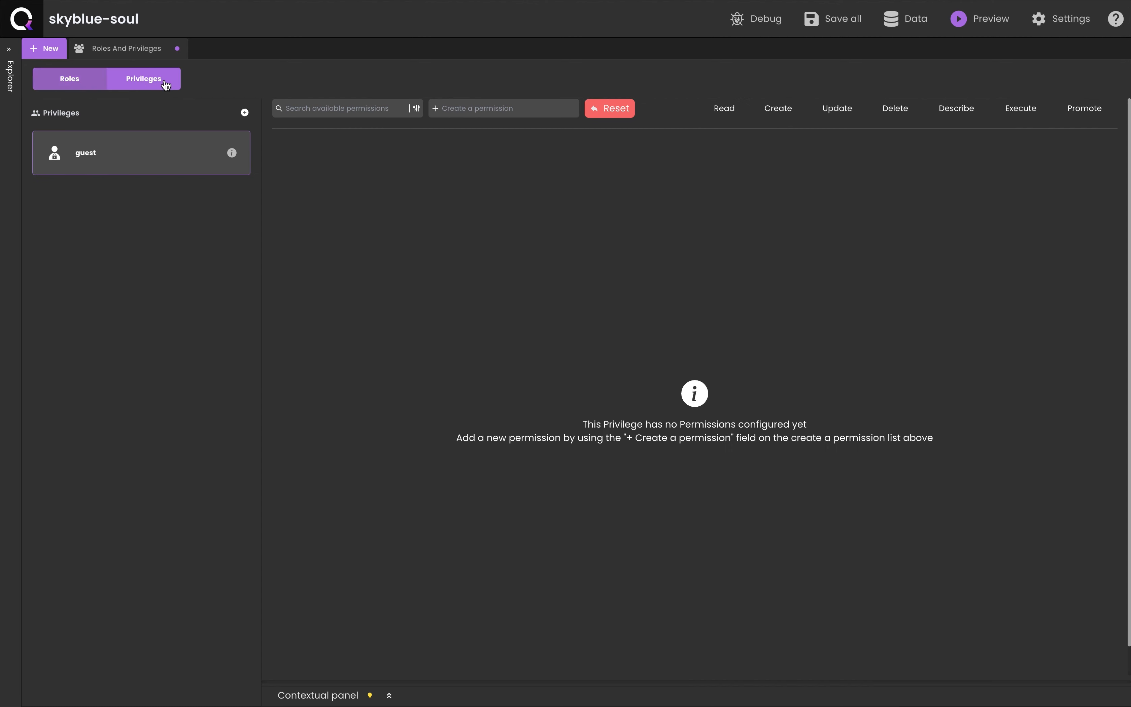
click(244, 113)
text(restrictedAccess)
click(295, 217)
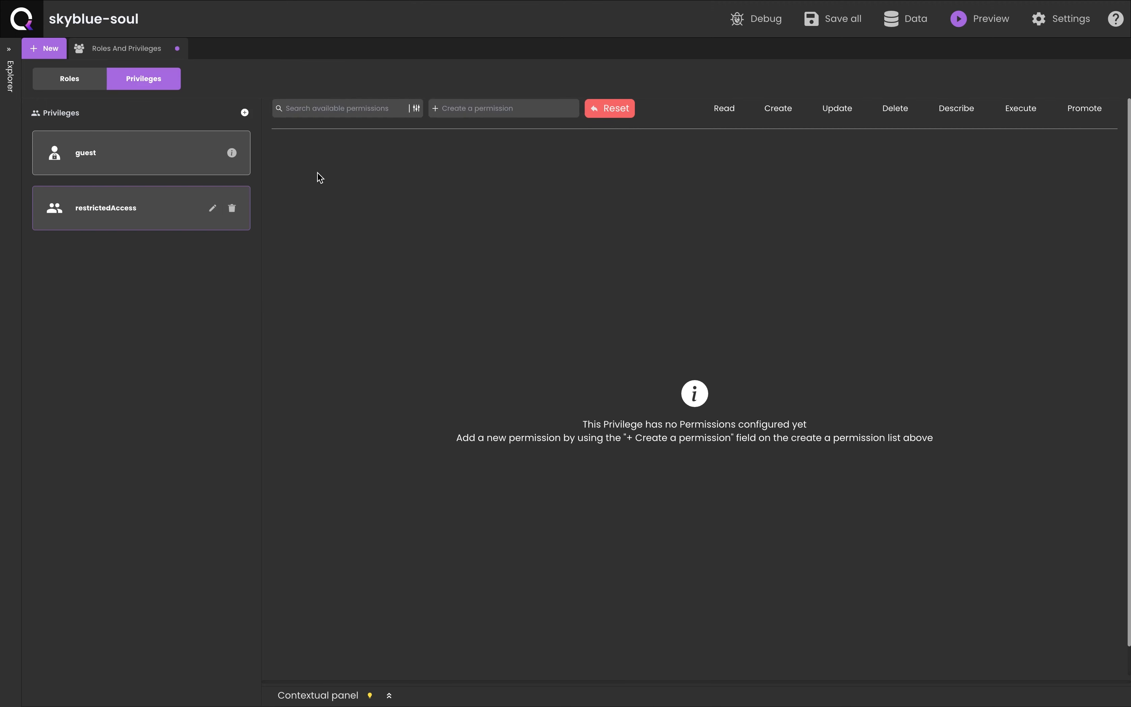
Step: Search the available permission resources for "pro", clear the search and add a ds permission to the restrictedAccess privilege
click(496, 107)
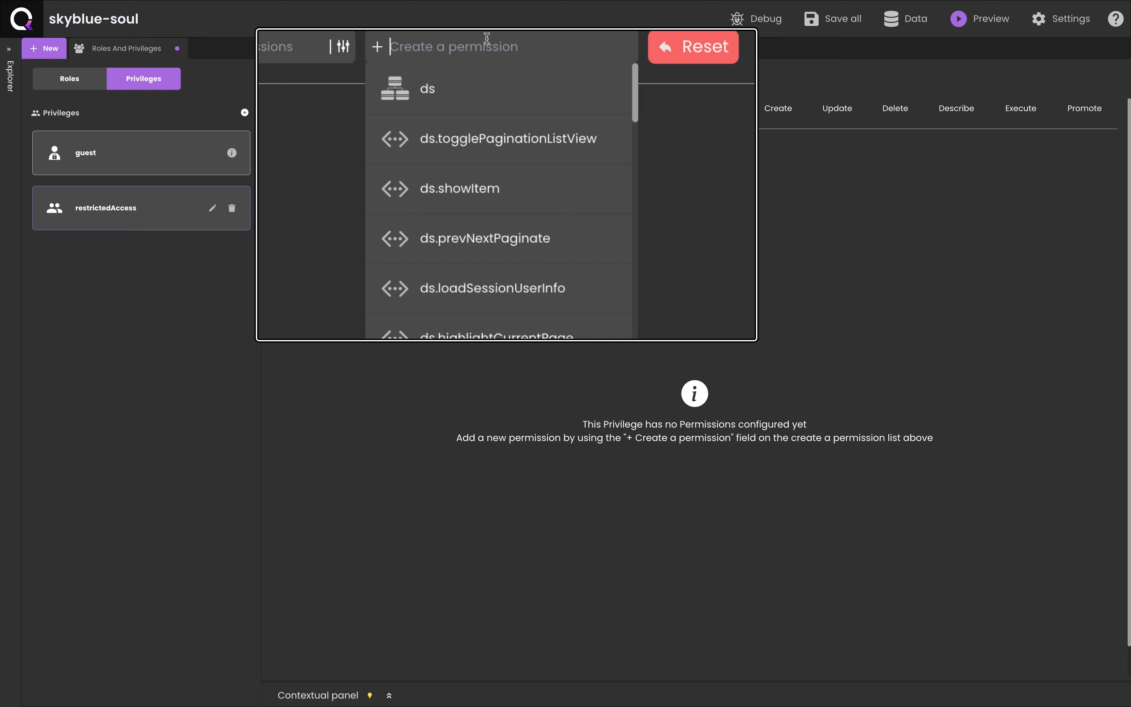
text(pro)
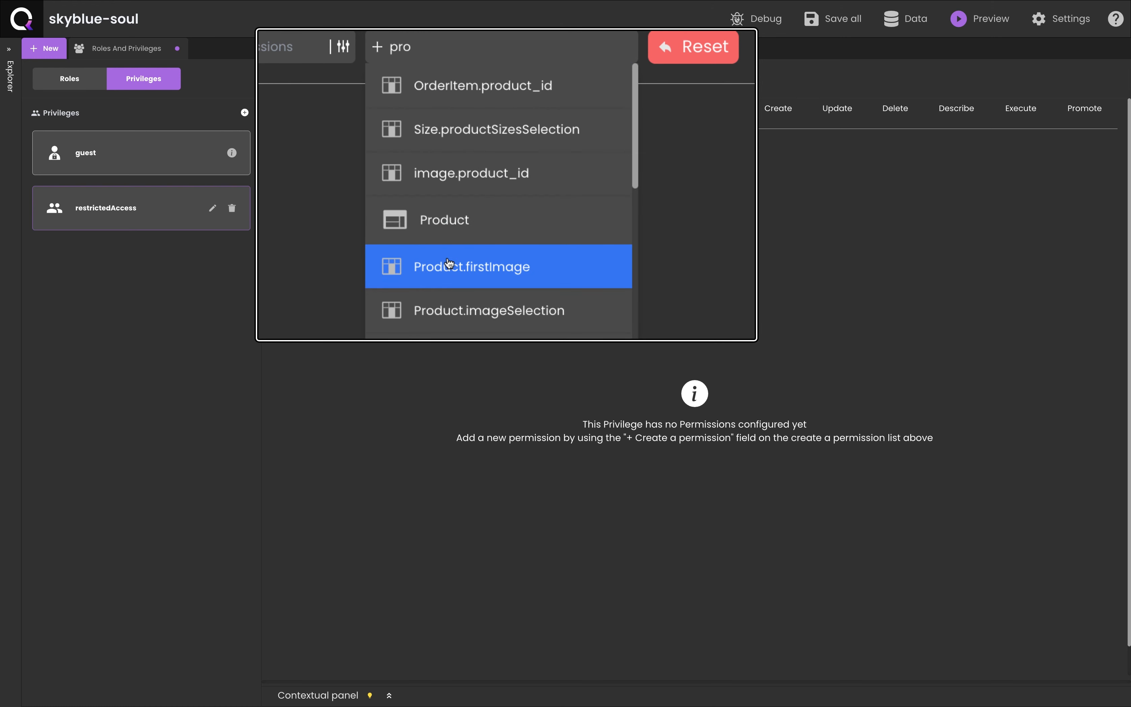
key(BackSpace)
key(BackSpace)
key(BackSpace)
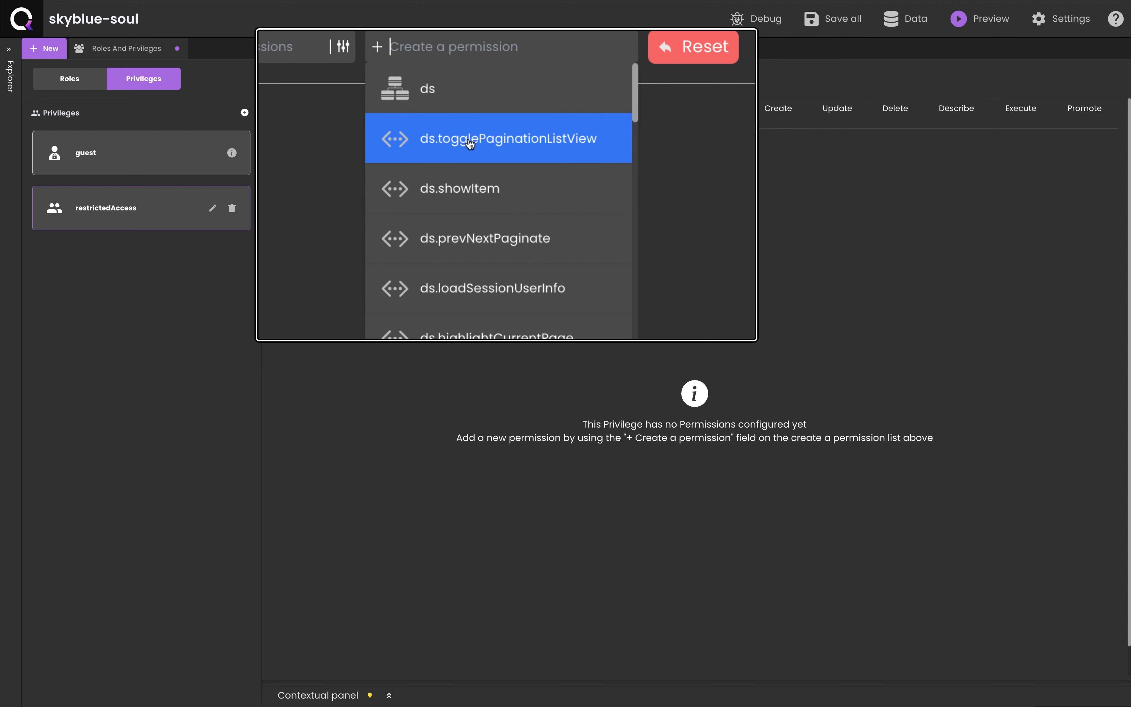
click(428, 98)
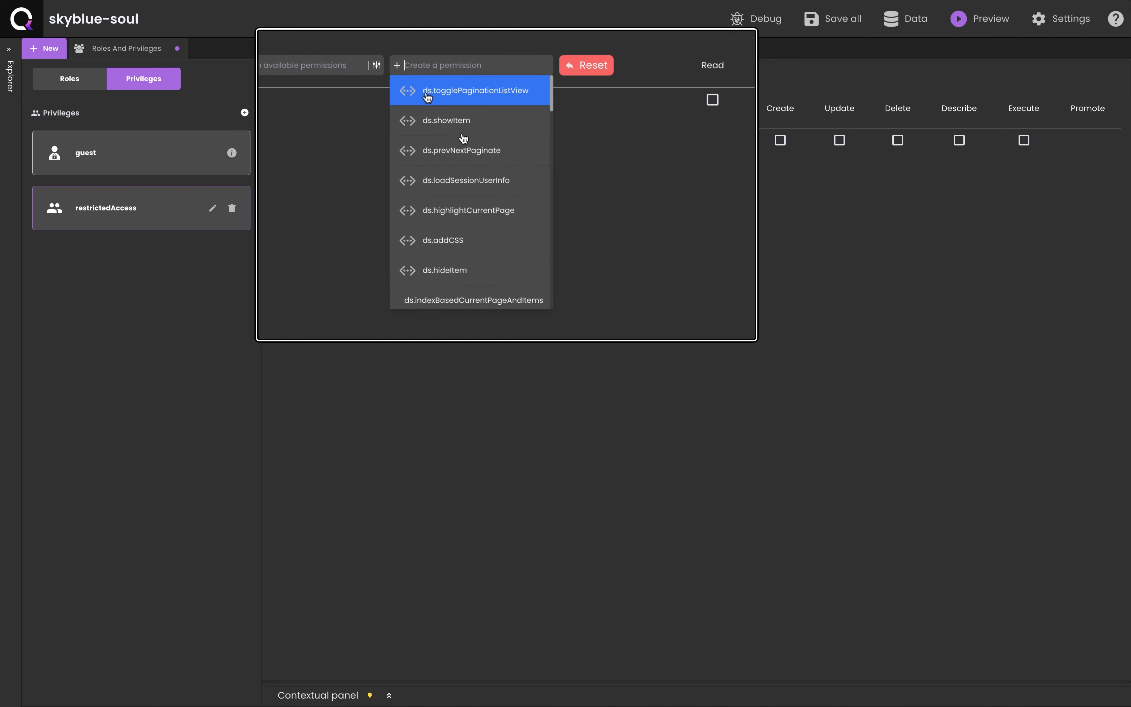